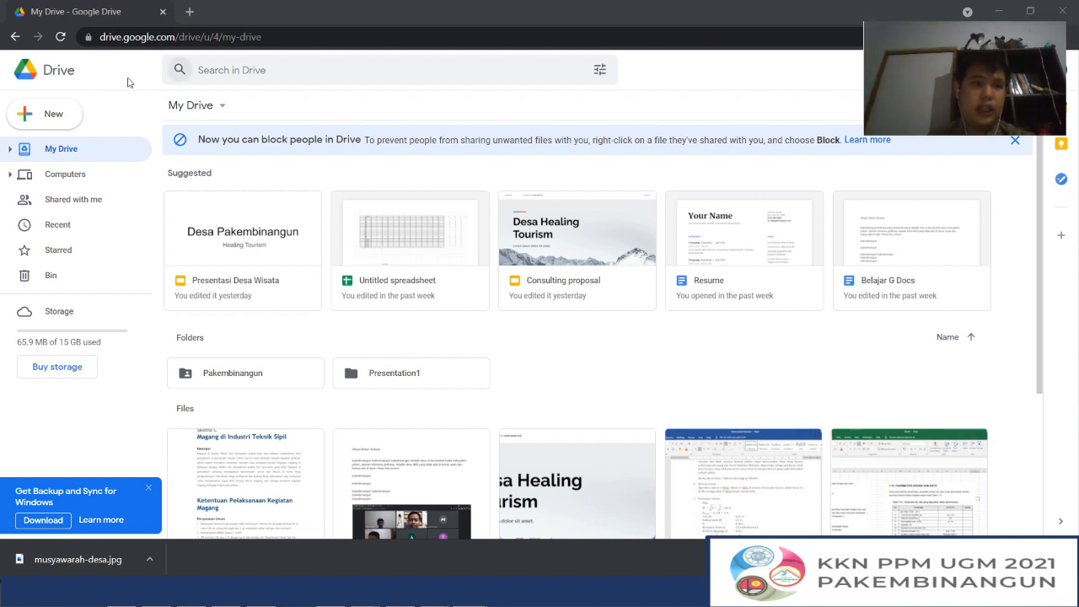
# Create a blank Google Form from My Drive and dismiss the tip about reusing questions
pyautogui.click(72, 113)
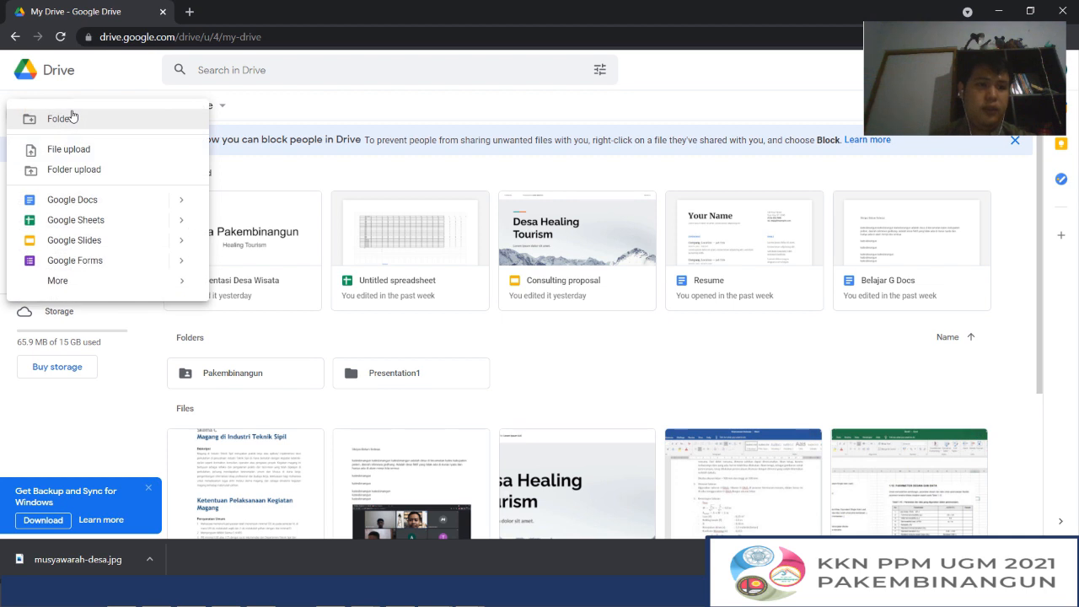
pyautogui.click(37, 88)
pyautogui.click(50, 117)
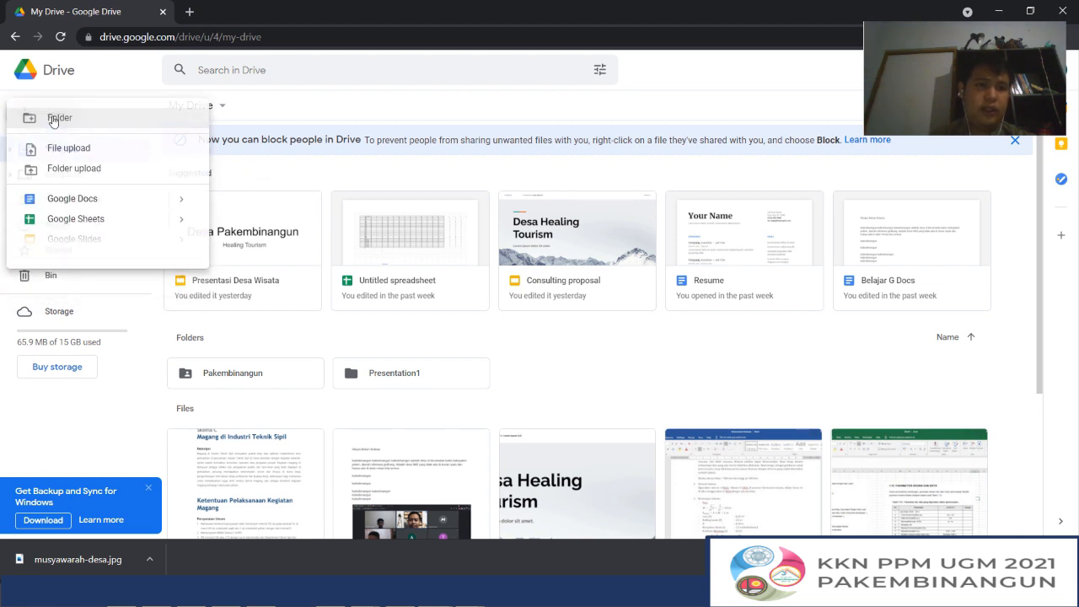
pyautogui.moveTo(179, 268)
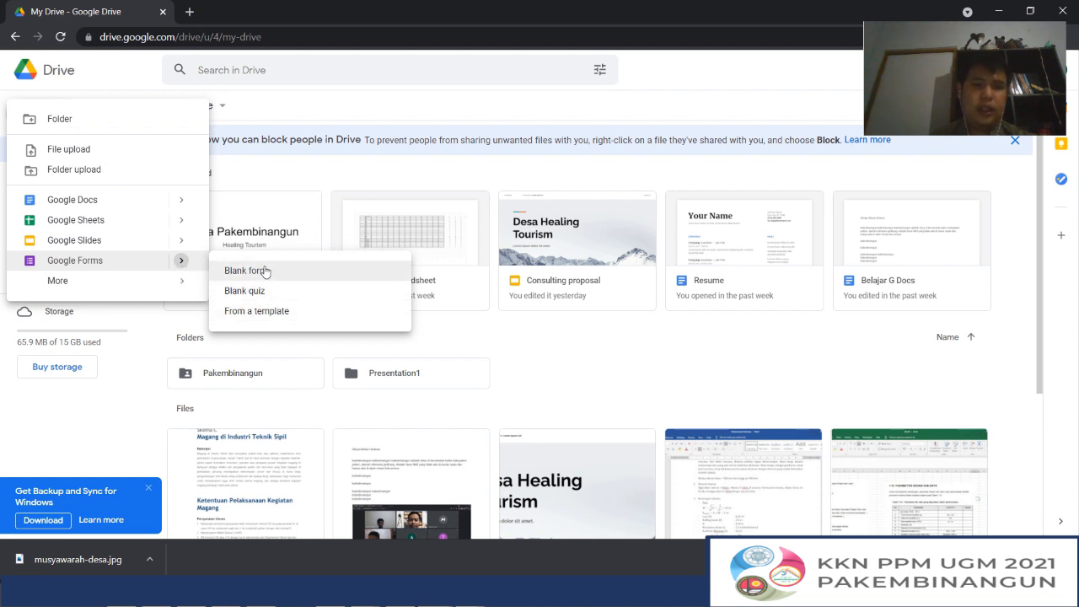
pyautogui.click(262, 272)
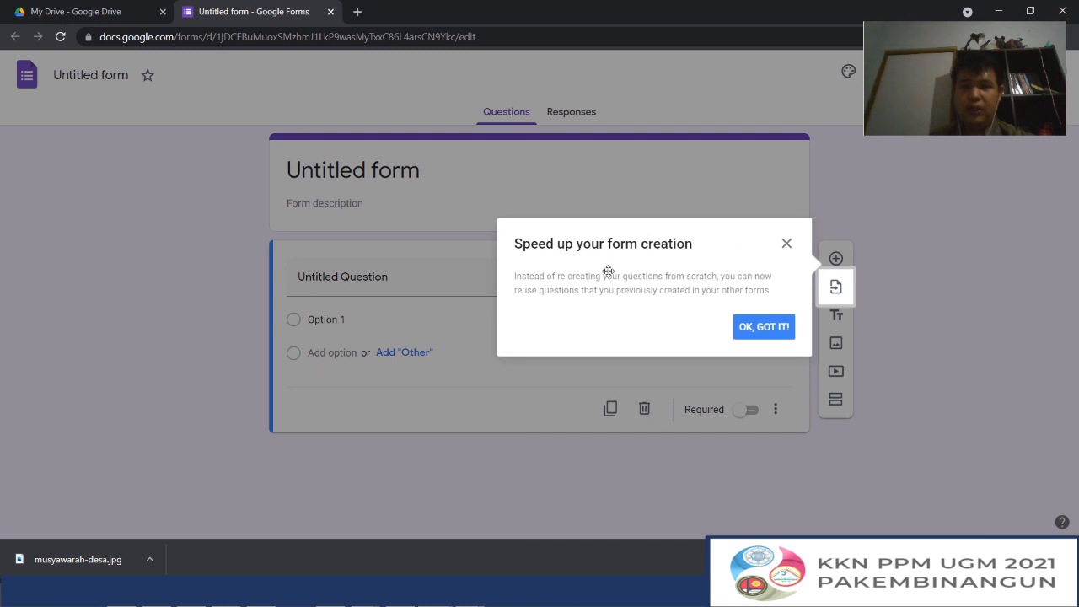
pyautogui.click(764, 326)
# Clear the title text of the blank form's first question
pyautogui.click(310, 478)
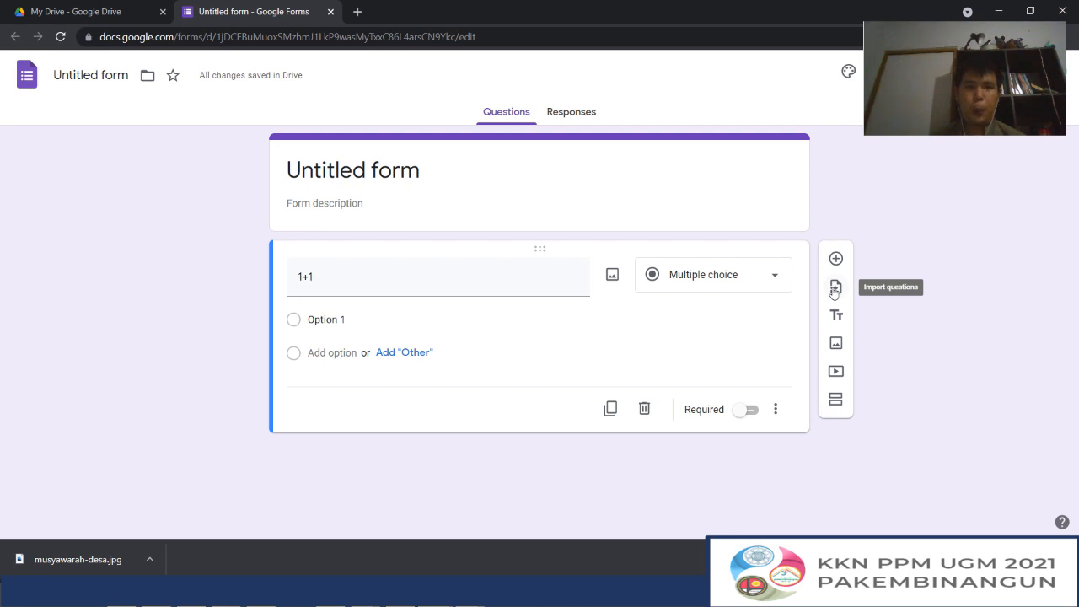
pyautogui.click(434, 284)
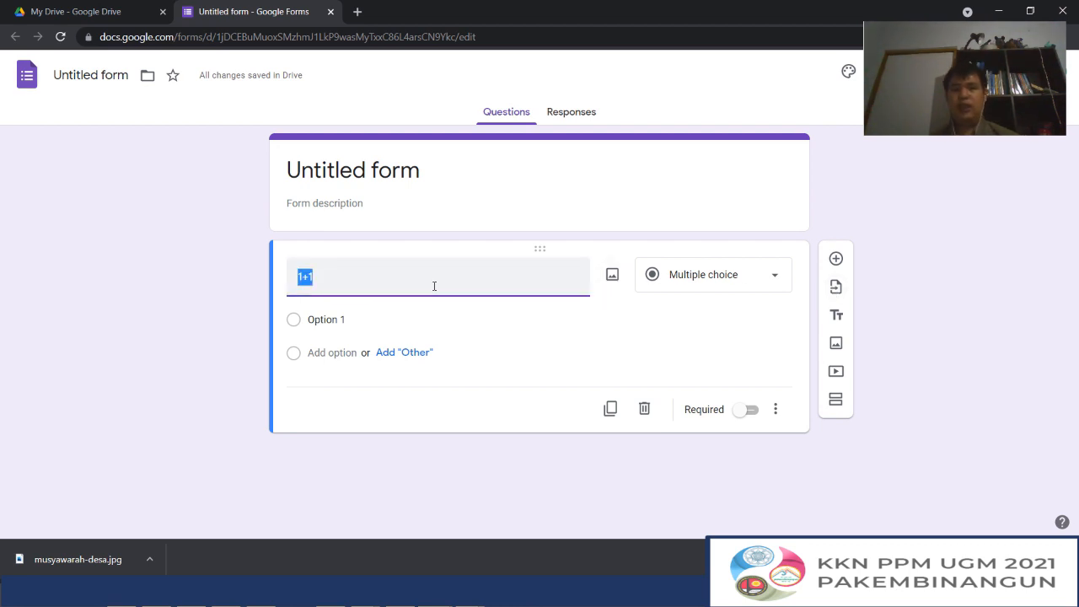
pyautogui.press('BackSpace')
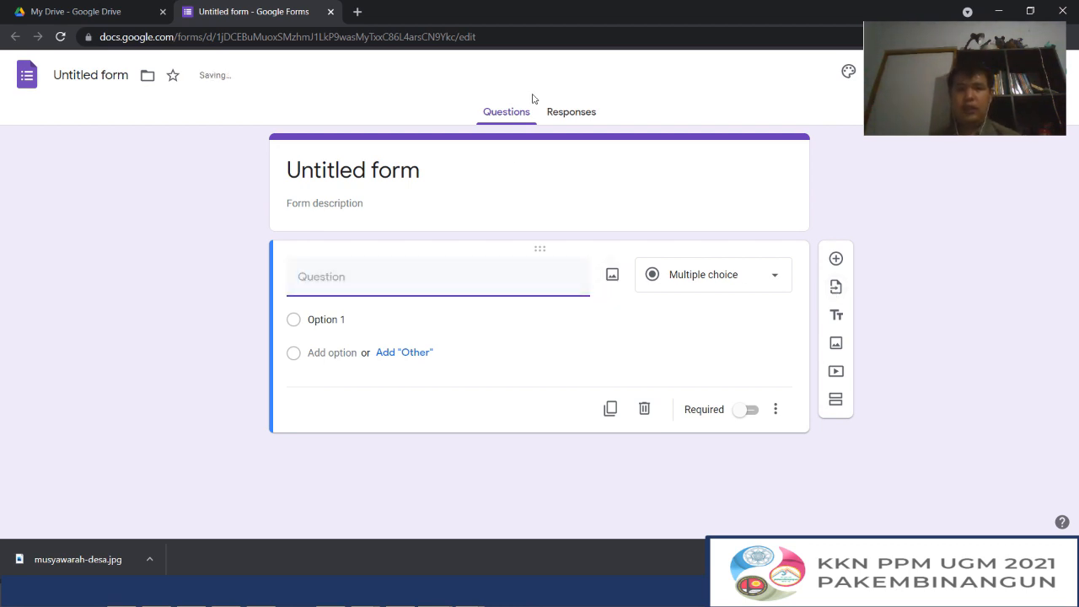
# Create a blank Google Forms quiz from My Drive and dismiss the introduction to quizzes
pyautogui.click(97, 12)
pyautogui.click(50, 115)
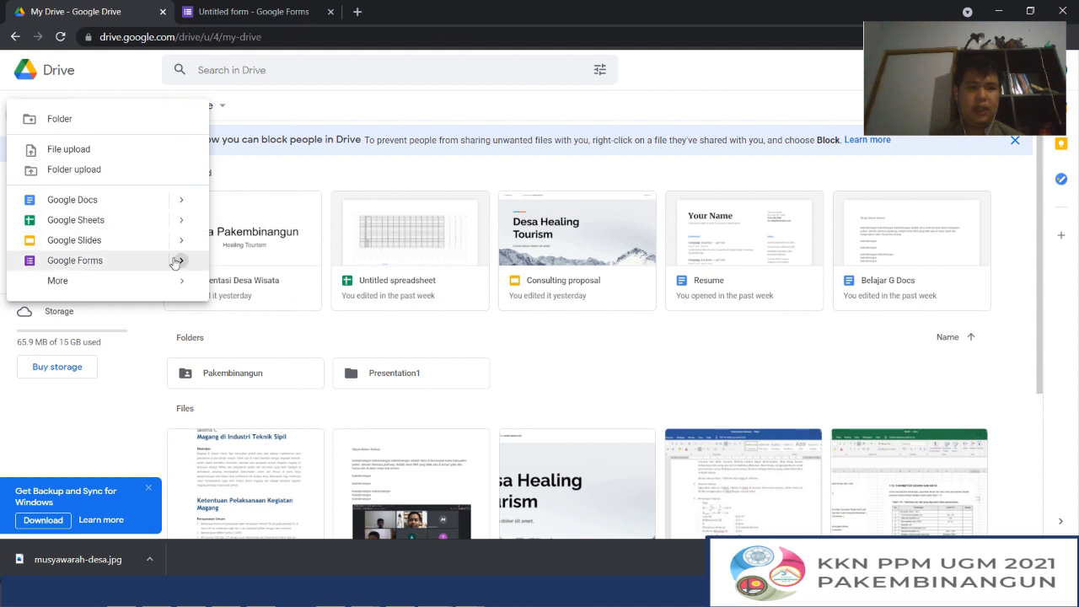
pyautogui.moveTo(177, 262)
pyautogui.click(244, 291)
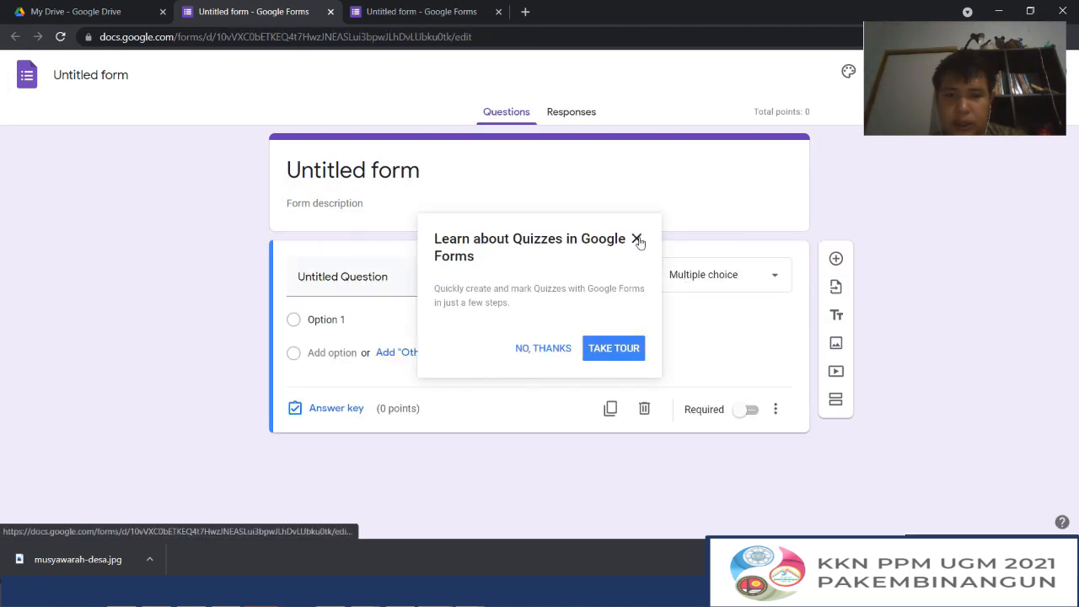
pyautogui.click(636, 239)
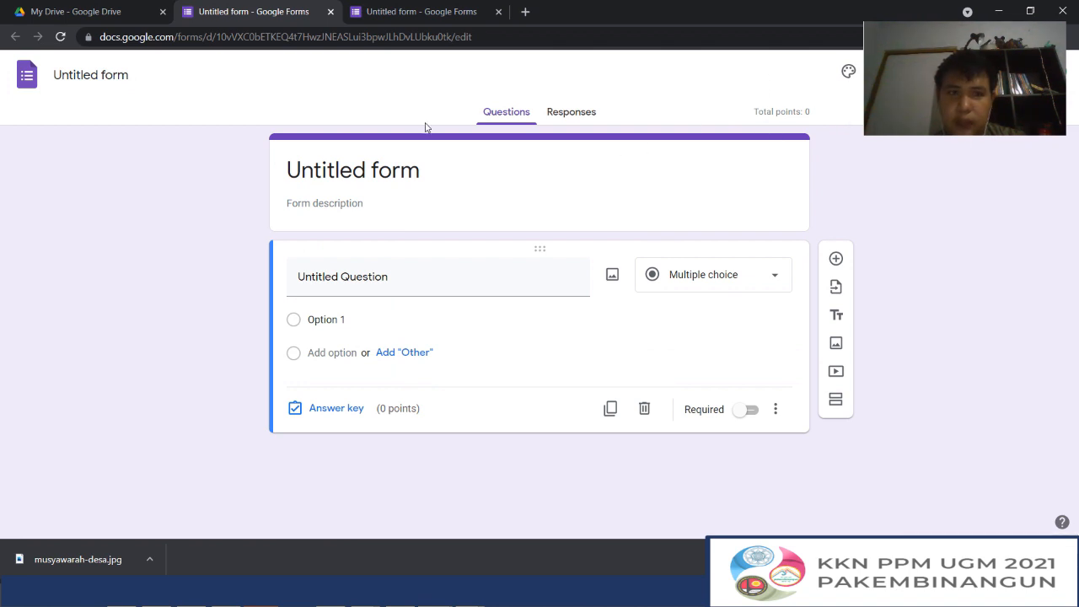
# Create another form from My Drive using the Contact Information template in the template gallery
pyautogui.click(76, 11)
pyautogui.click(42, 118)
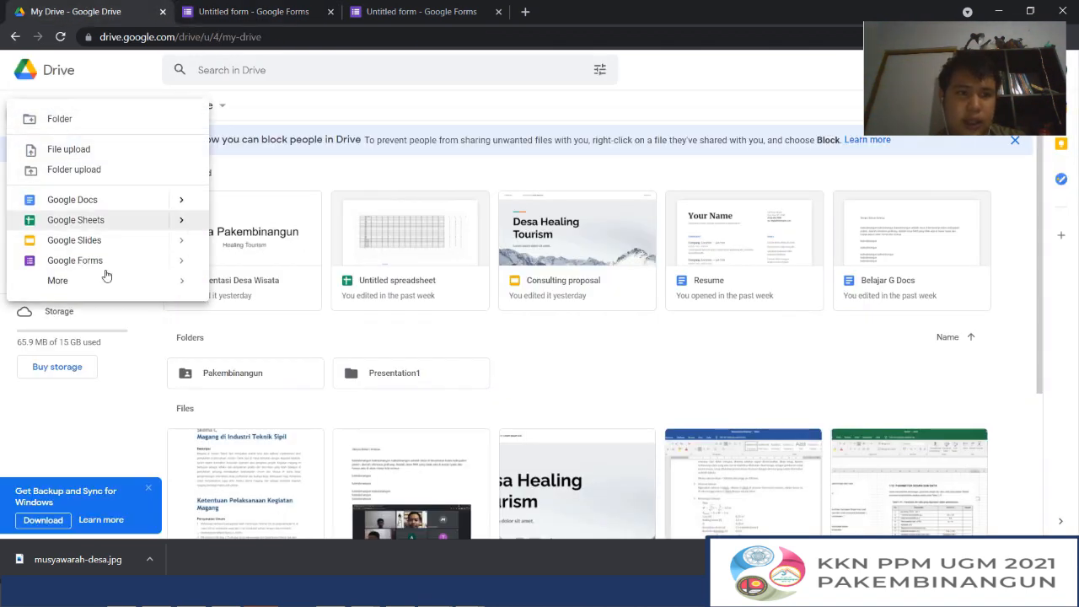
pyautogui.moveTo(184, 260)
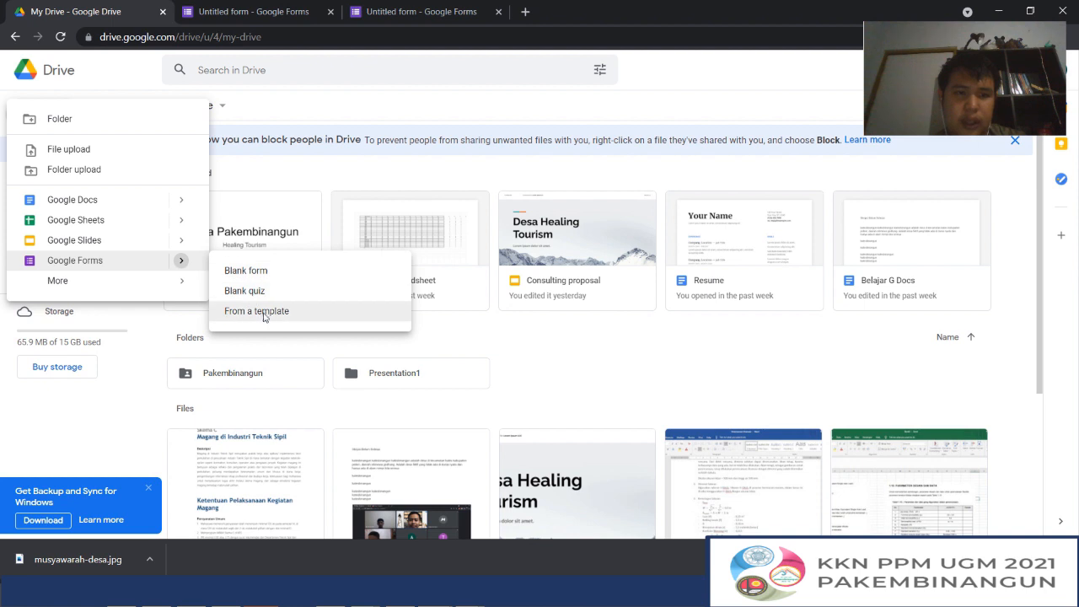
pyautogui.click(257, 311)
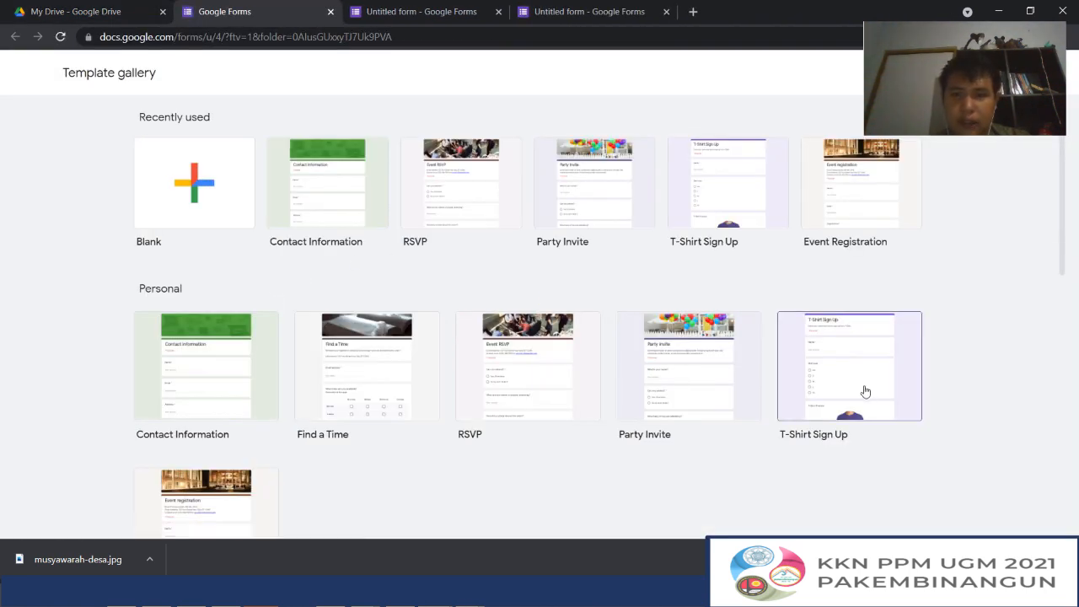
pyautogui.scroll(-3, 314, 279)
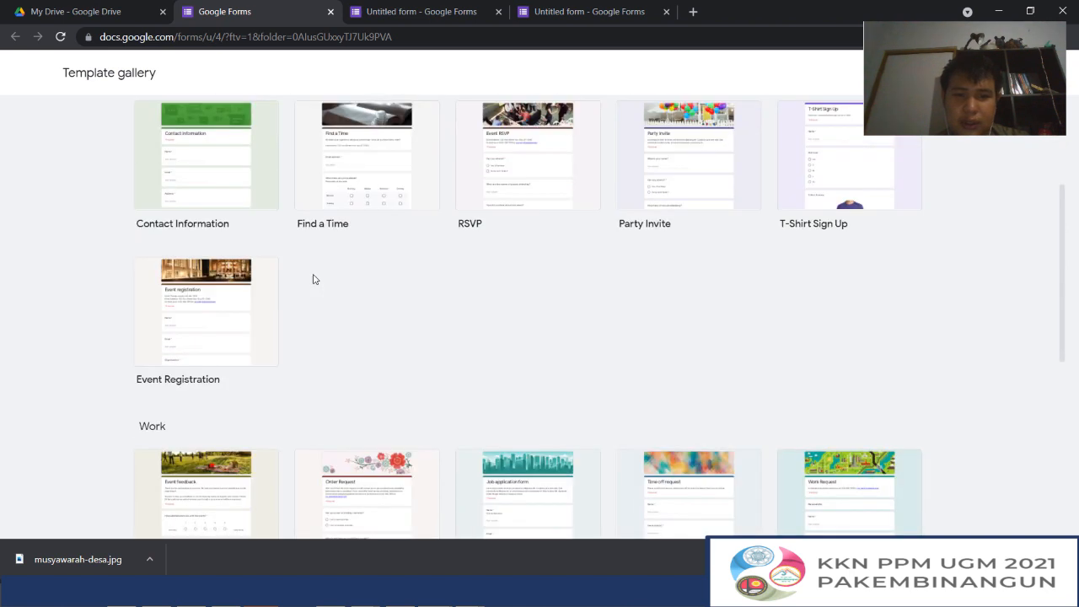
pyautogui.scroll(3, 313, 279)
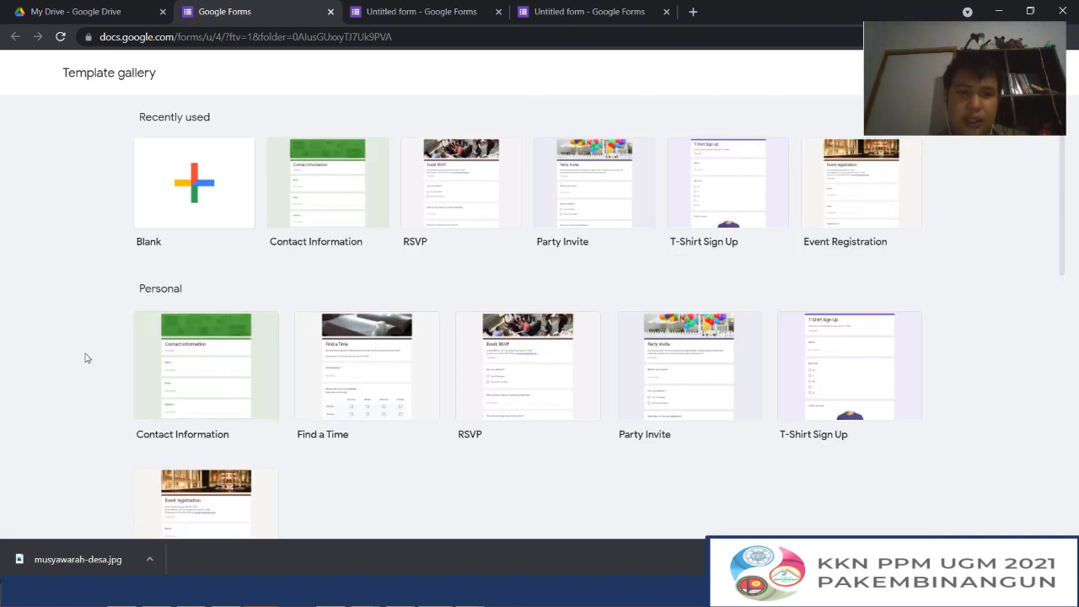
pyautogui.click(308, 210)
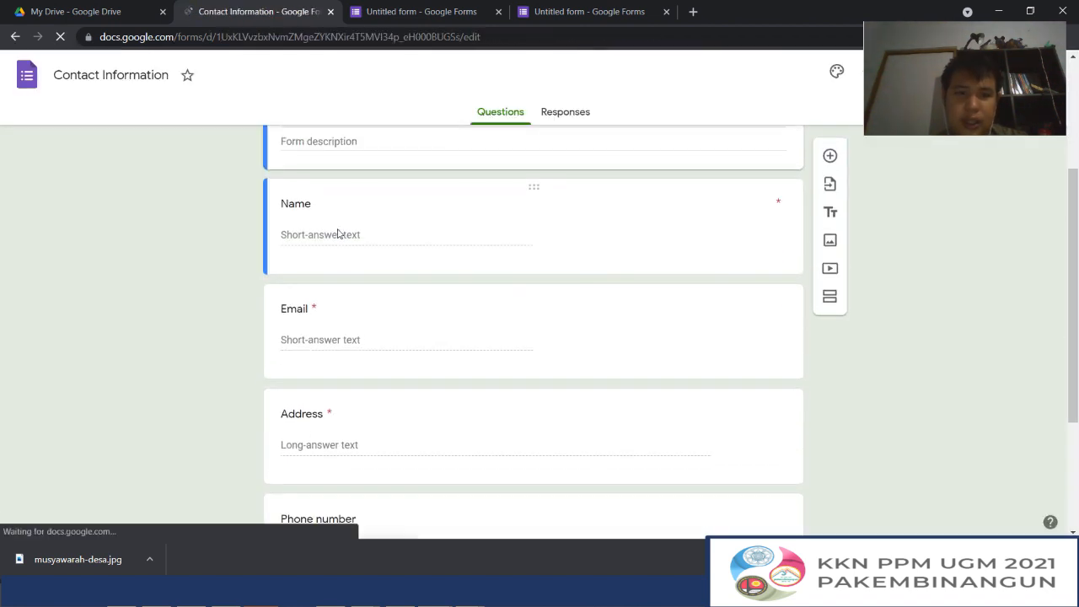
# Examine the ready-made questions in the Contact Information form from its header to the Comments field
pyautogui.scroll(-2, 338, 234)
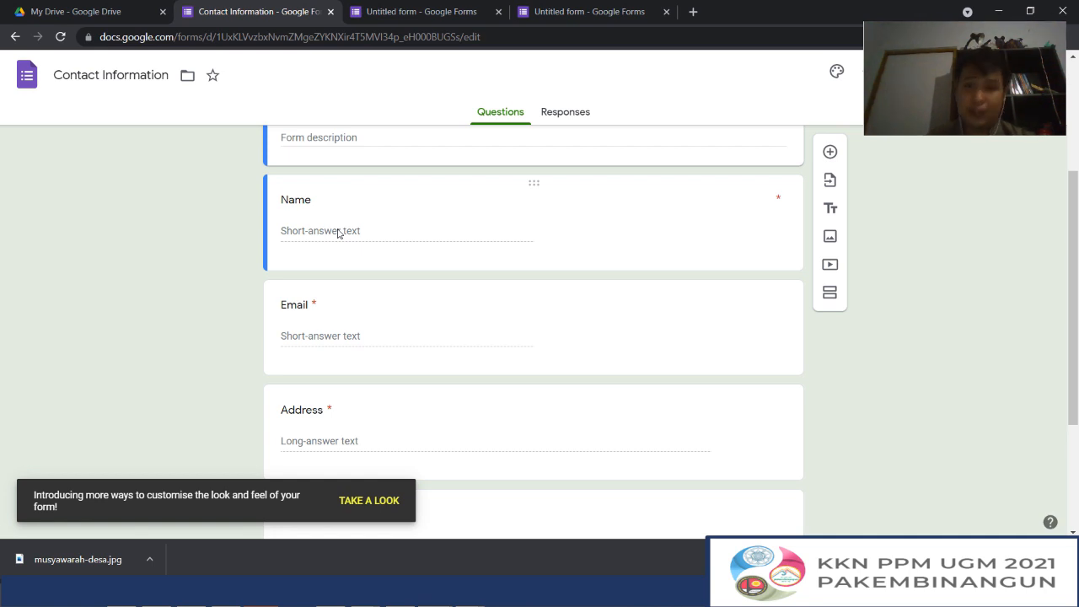
pyautogui.scroll(1, 349, 253)
pyautogui.scroll(-2, 355, 273)
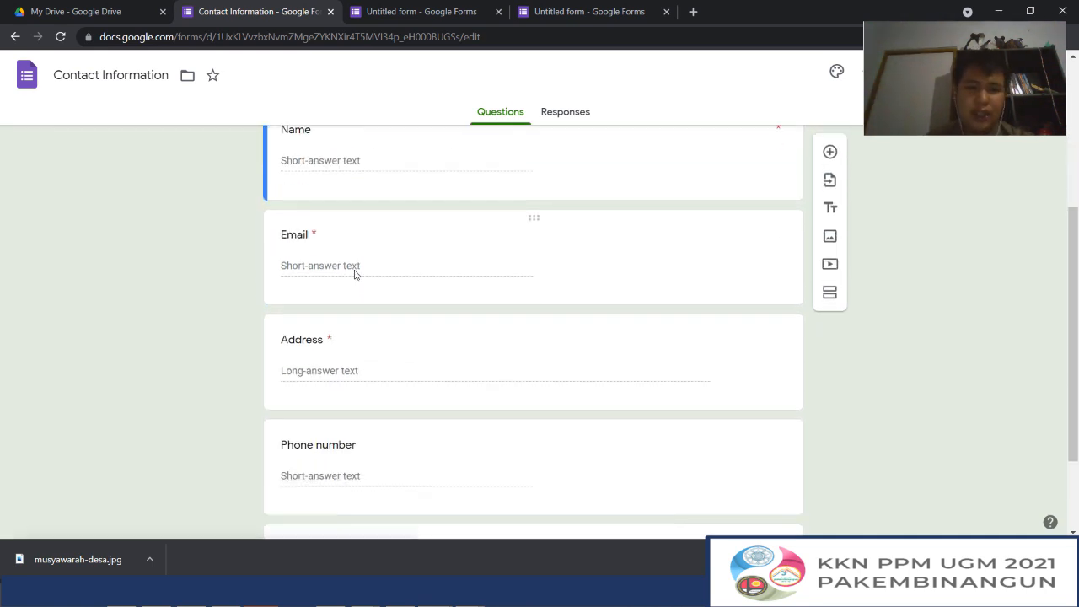
pyautogui.scroll(1, 355, 274)
pyautogui.scroll(-2, 355, 274)
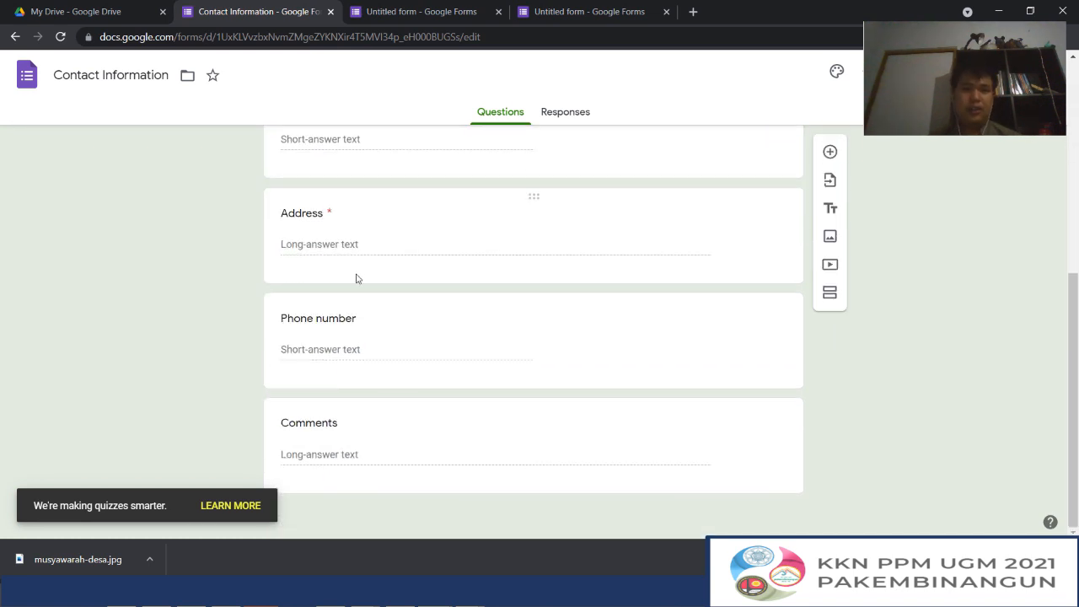
pyautogui.scroll(5, 374, 435)
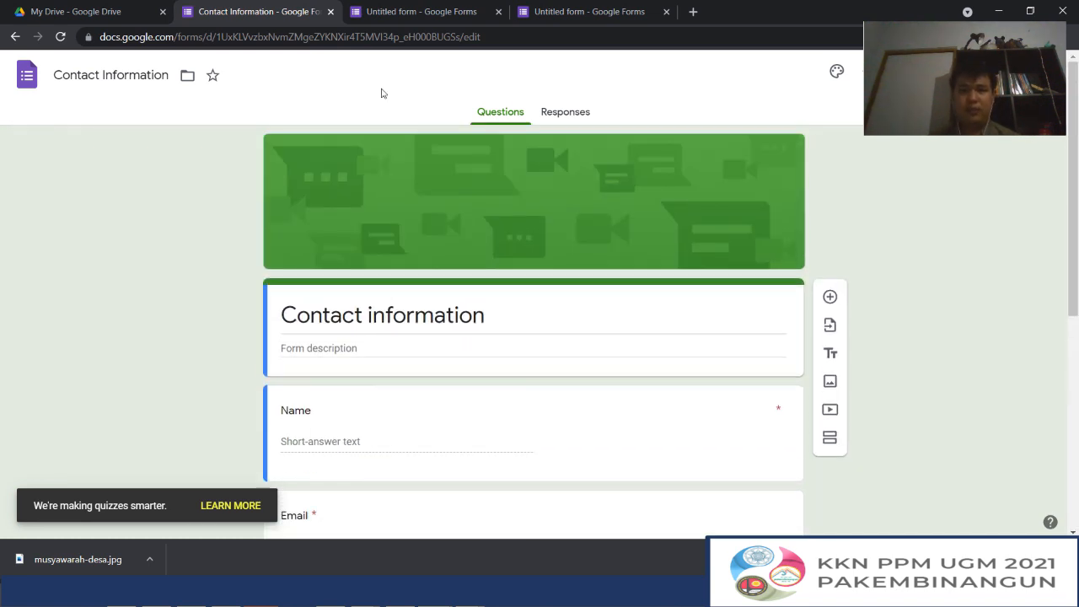
# Compare the open quiz, blank form and Contact Information form, and review the Google Forms creation options in Drive
pyautogui.click(411, 11)
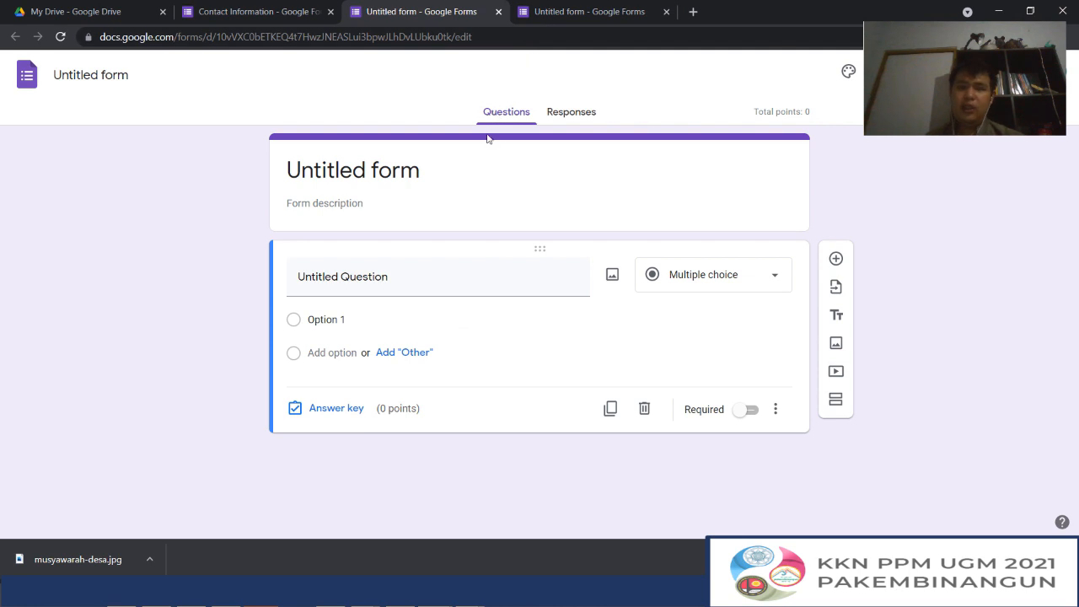
pyautogui.click(565, 16)
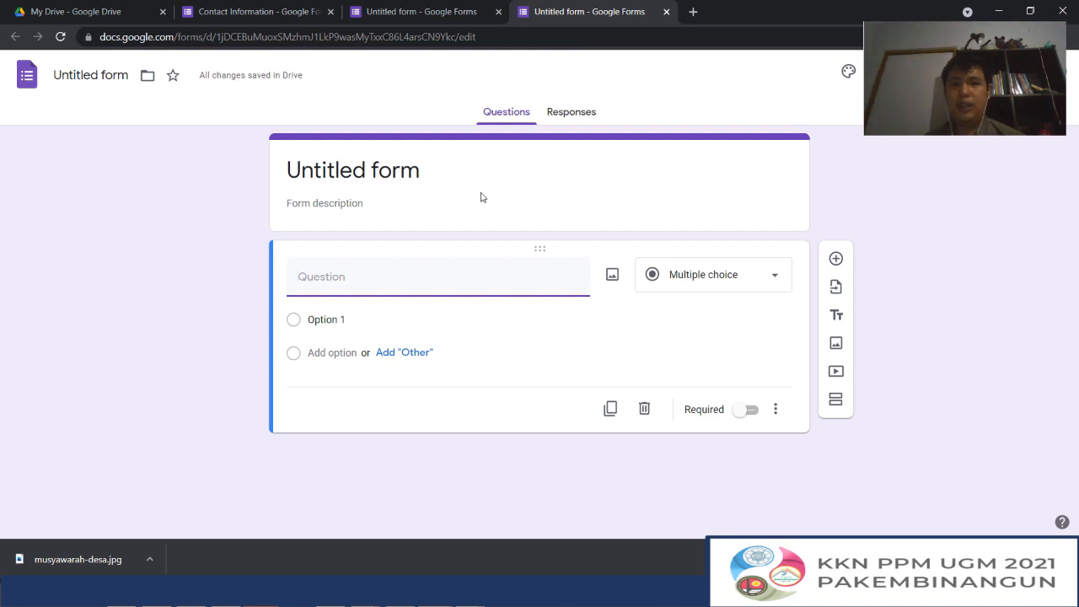
pyautogui.click(381, 7)
pyautogui.click(3, 6)
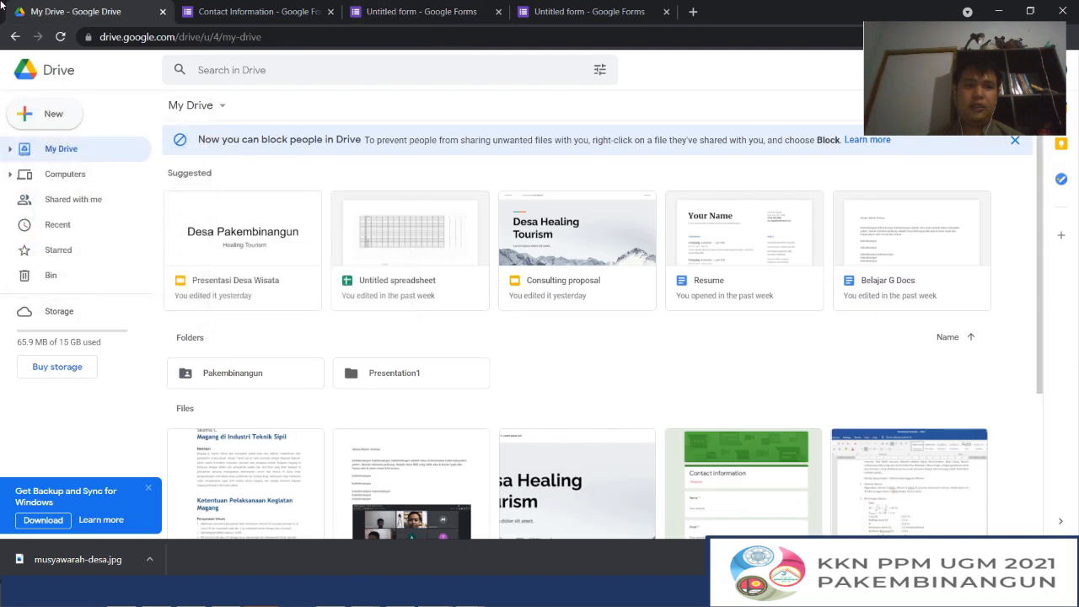
pyautogui.click(75, 116)
pyautogui.moveTo(180, 263)
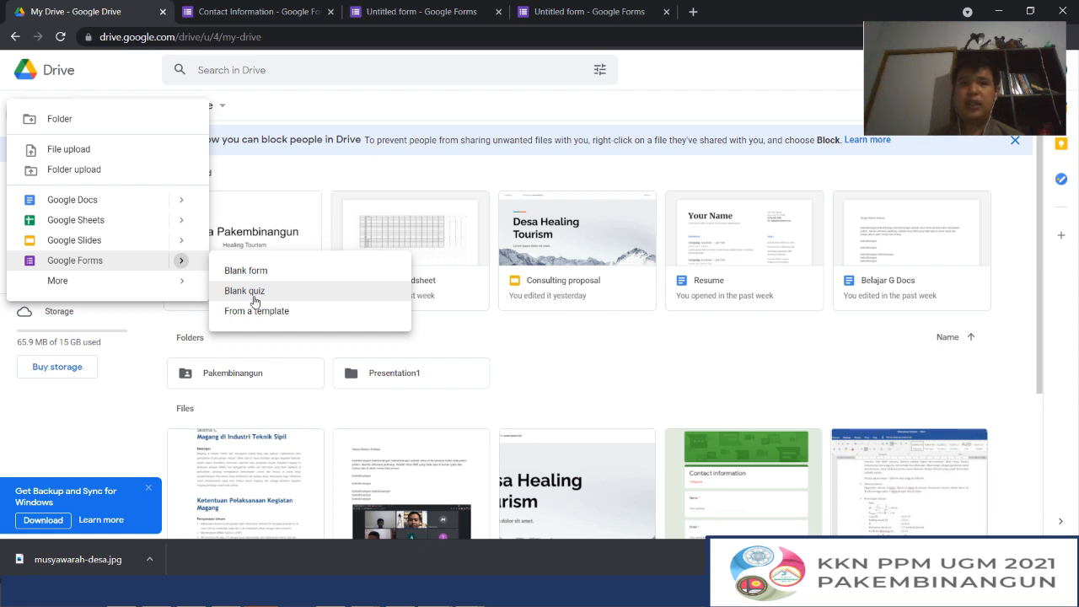
pyautogui.click(438, 8)
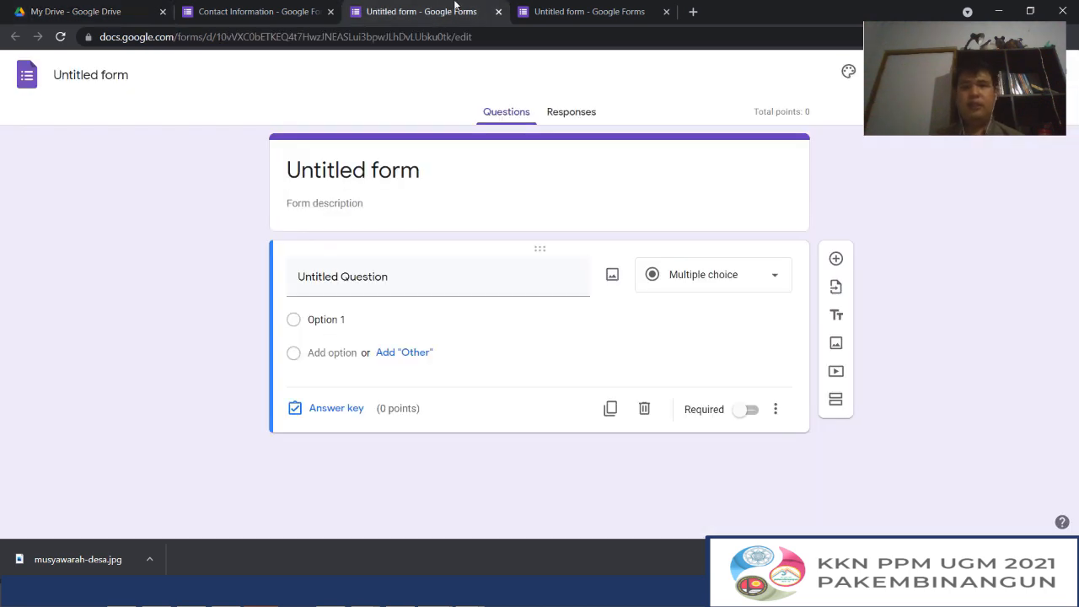
pyautogui.click(290, 9)
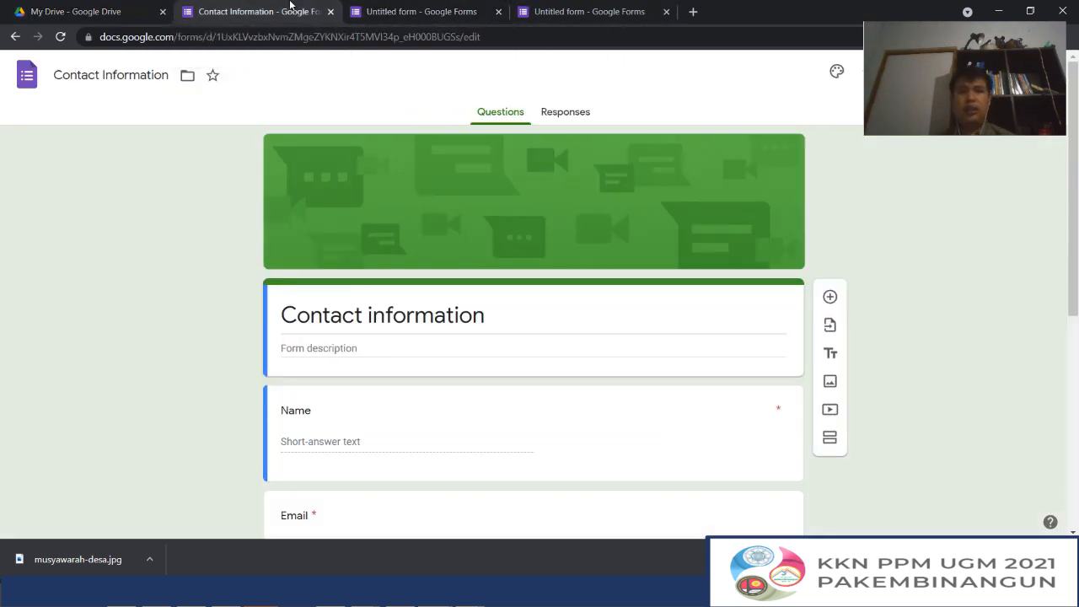
# Rename the blank non-quiz form as "Kritik dan Saran Wisata"
pyautogui.click(586, 11)
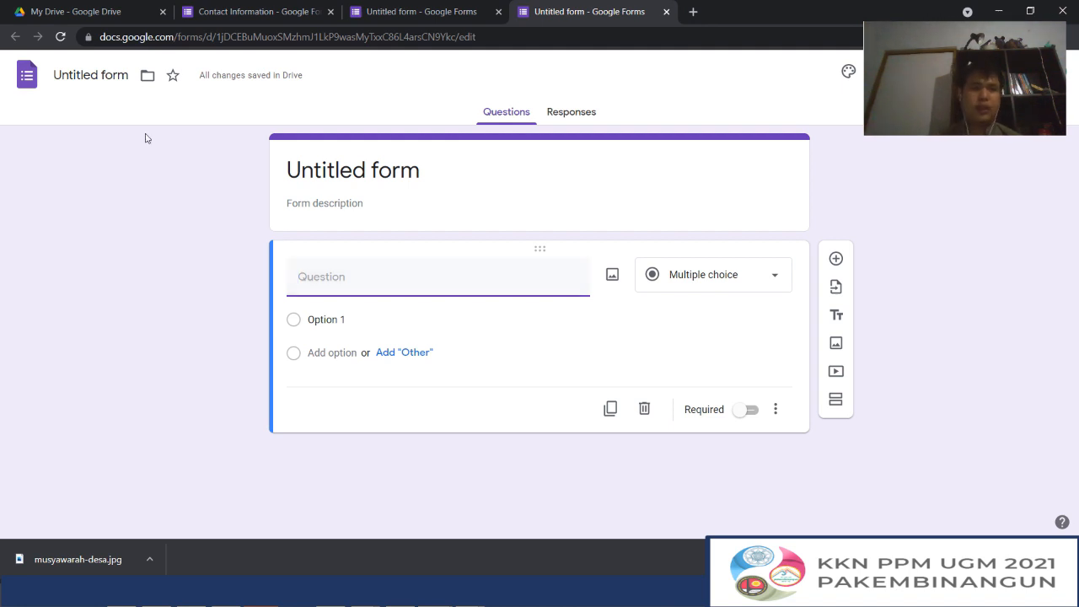
pyautogui.click(91, 80)
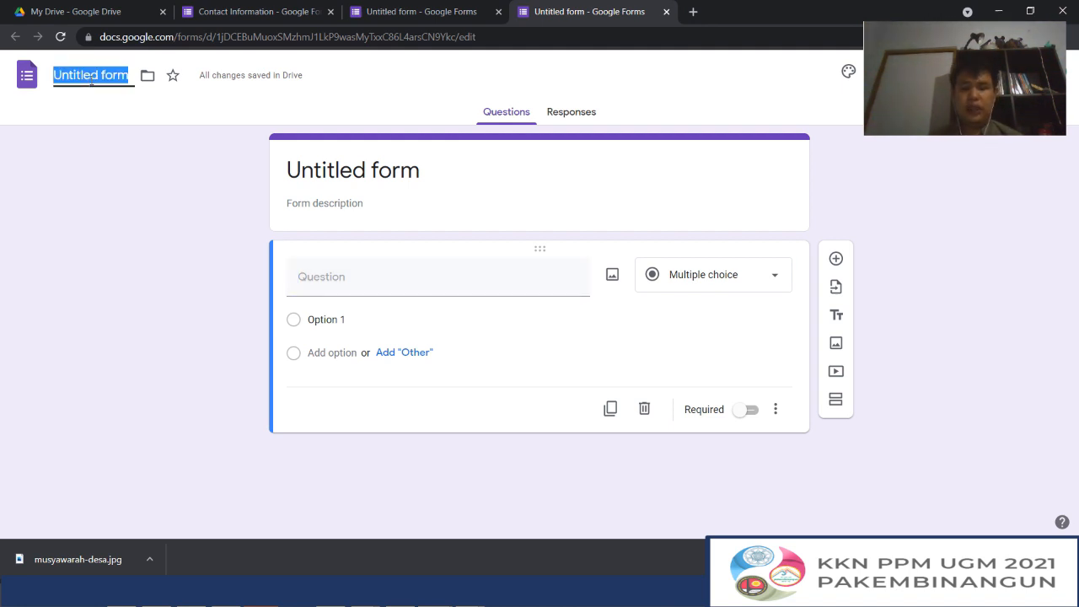
pyautogui.write('Kritk')
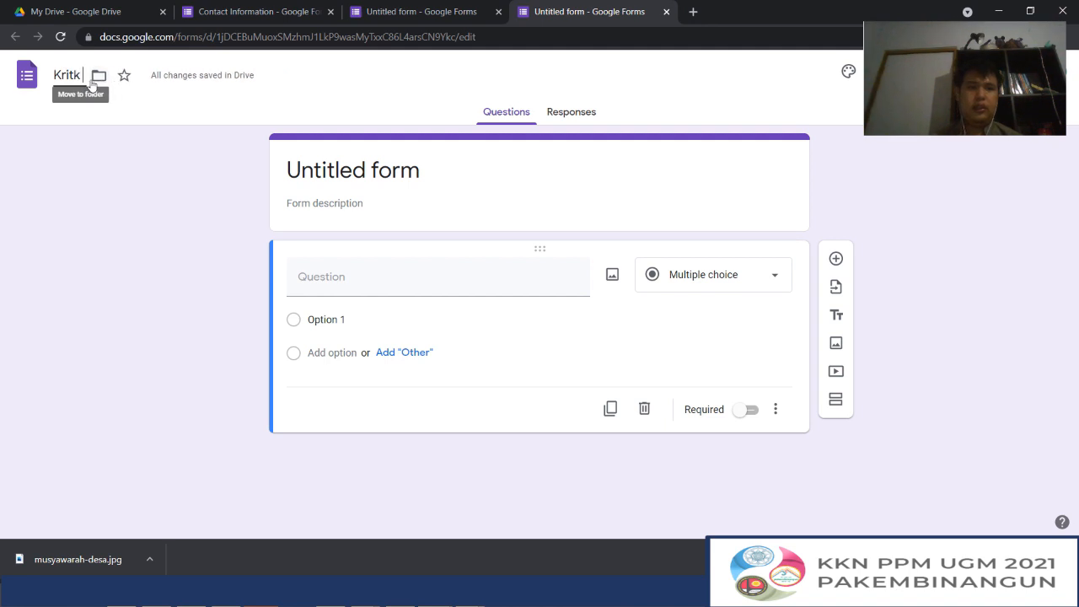
pyautogui.write(' sa')
pyautogui.press('BackSpace')
pyautogui.press('BackSpace')
pyautogui.press('BackSpace')
pyautogui.press('BackSpace')
pyautogui.write('i')
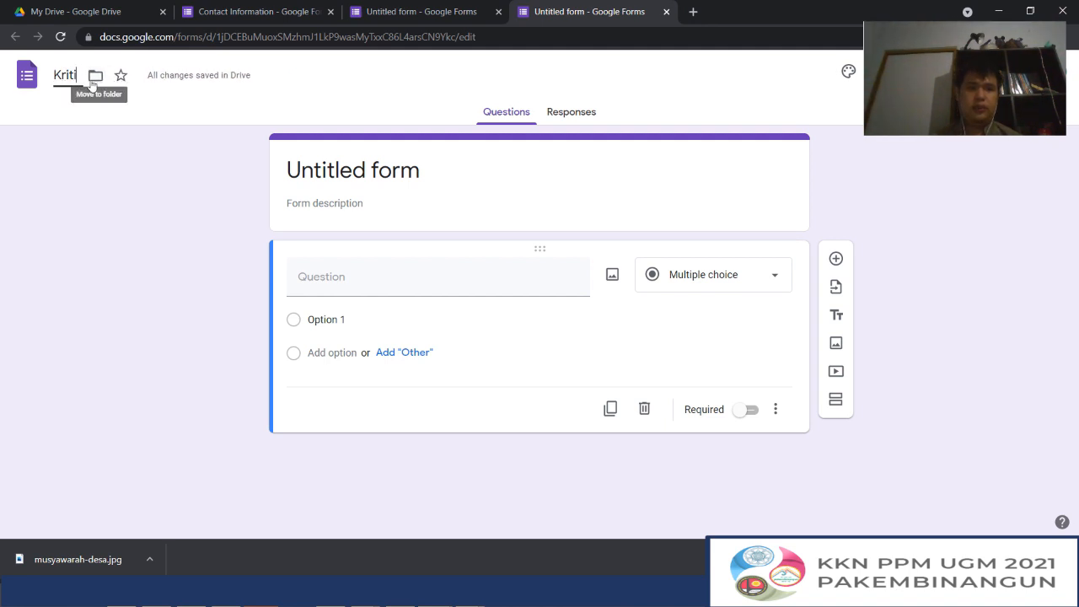
pyautogui.write('k dan S')
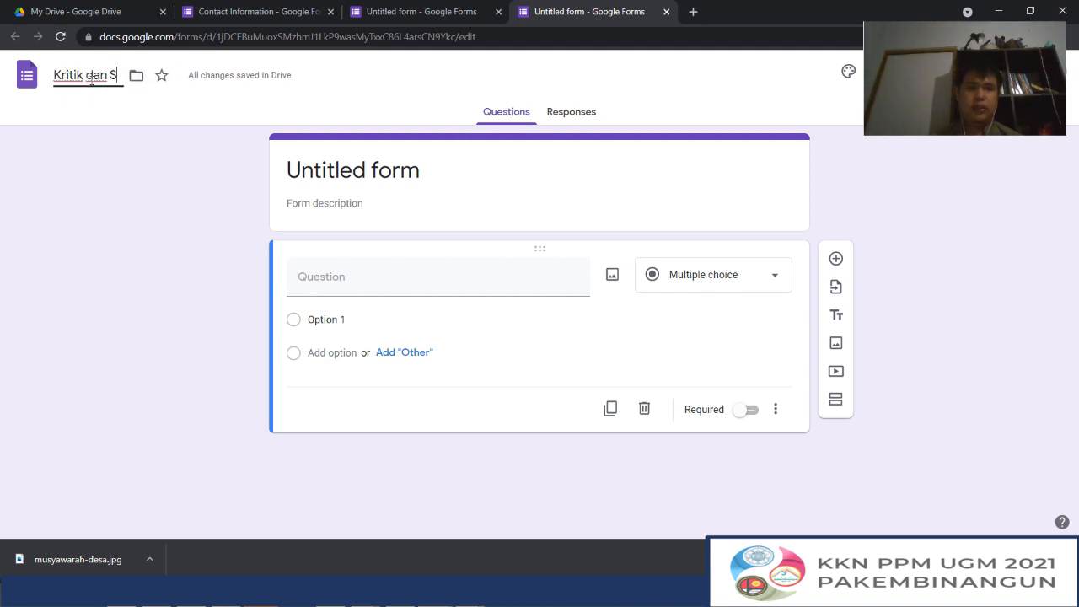
pyautogui.write('aran Wisata')
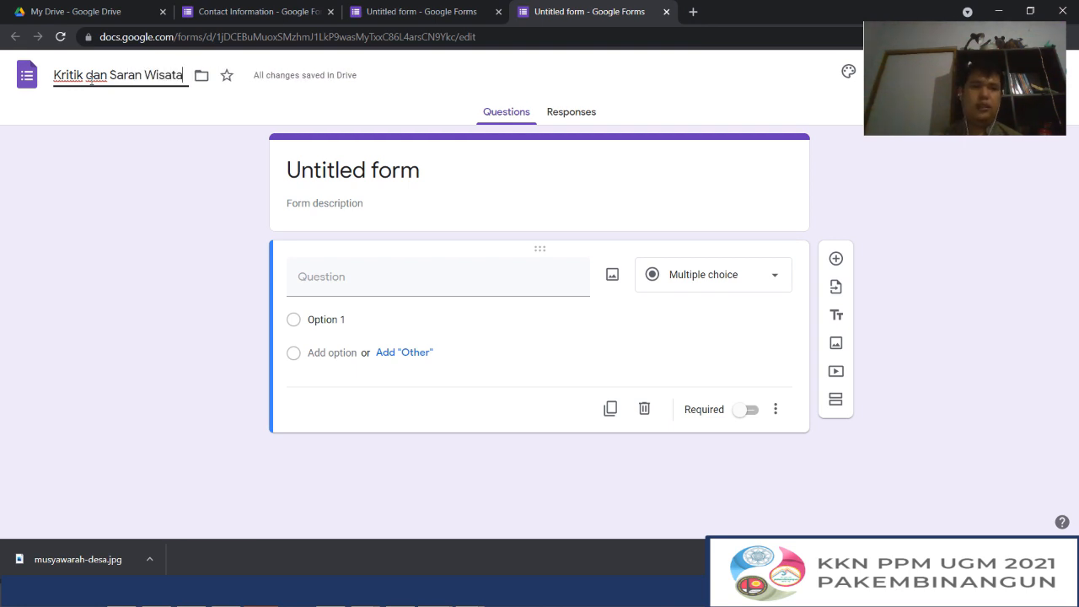
pyautogui.press('Return')
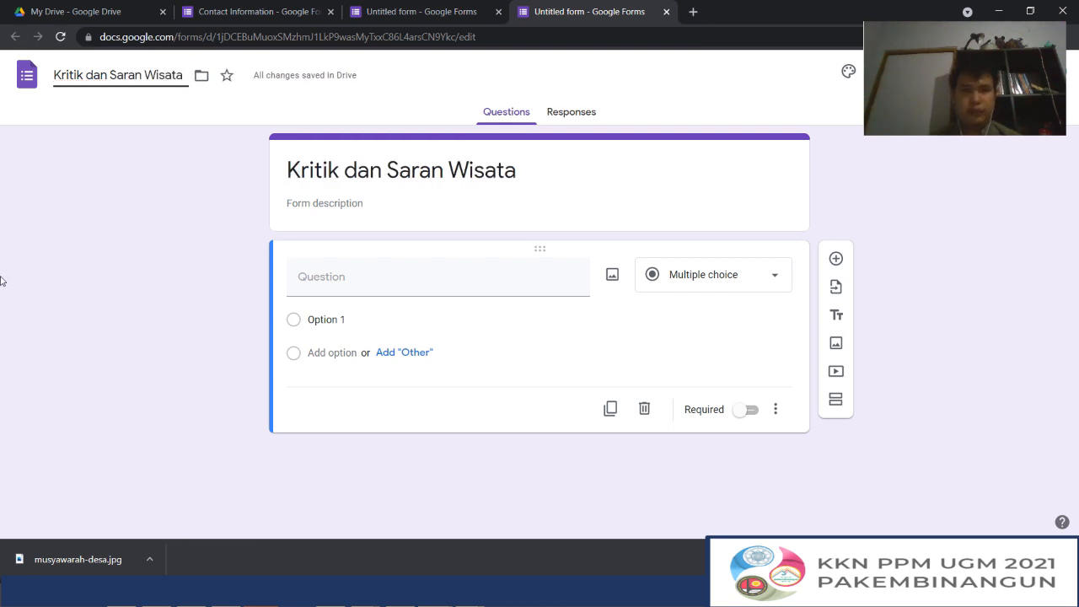
# Enter "form ini bertujuan untuk mendapatkan saran dan masukan dari pengunjung" as the form description
pyautogui.click(364, 208)
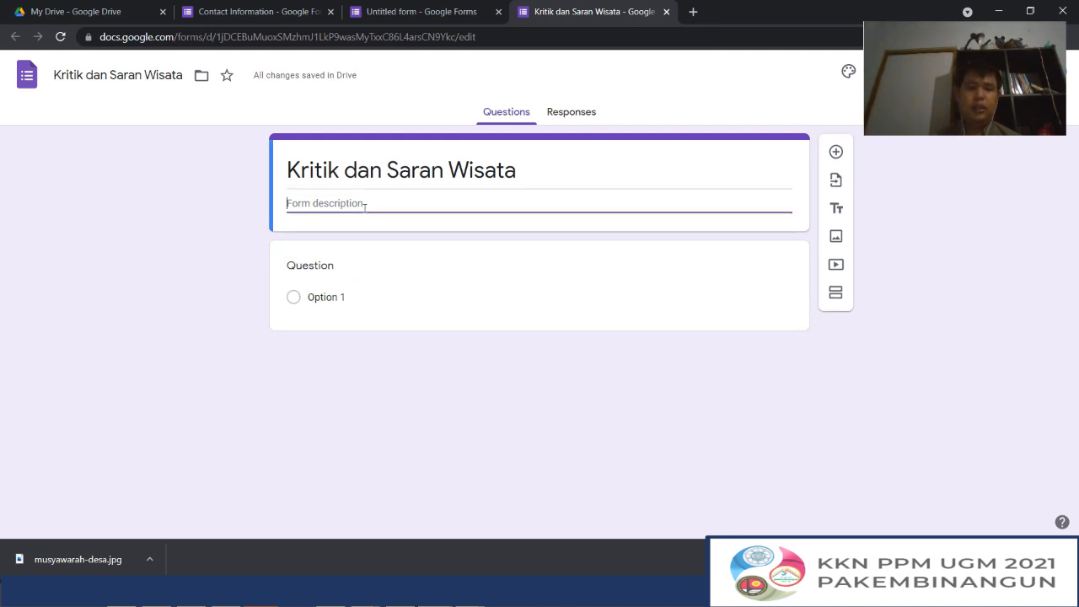
pyautogui.write('Ini adal')
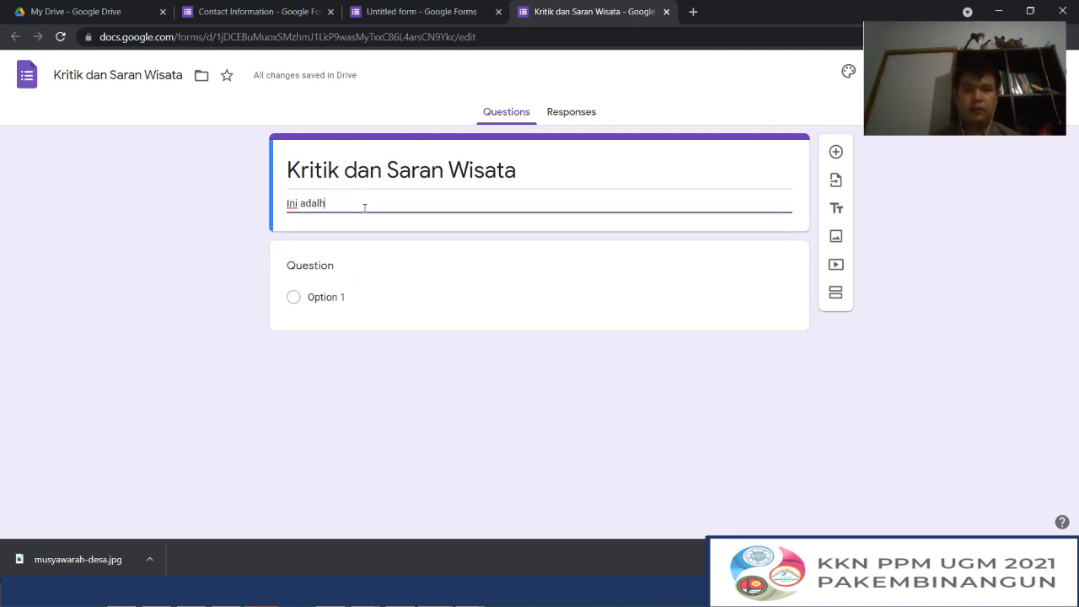
pyautogui.hotkey('ctrl', 'a')
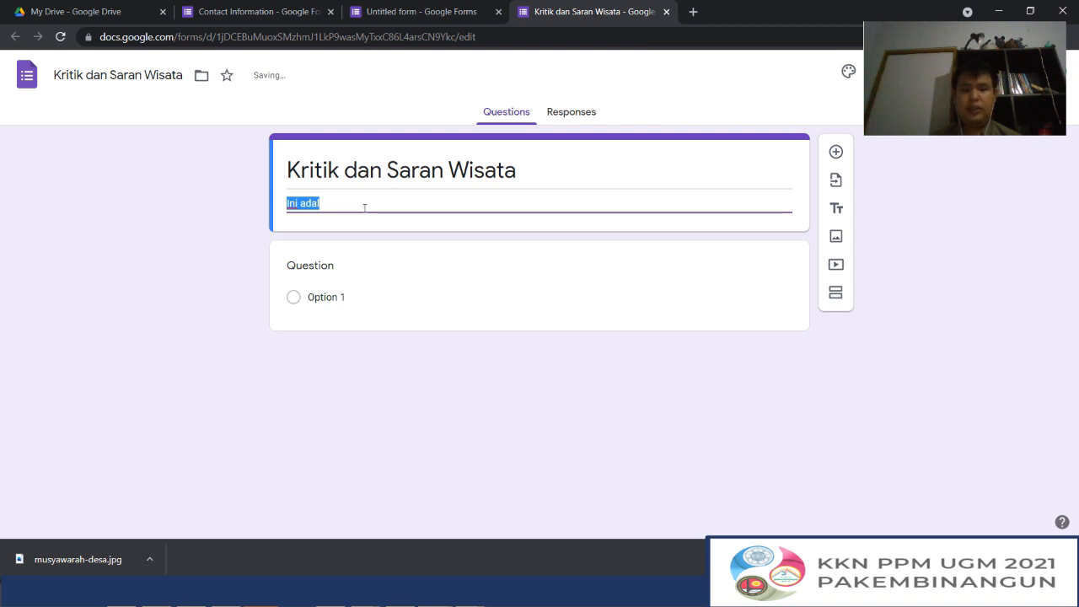
pyautogui.write('m')
pyautogui.press('BackSpace')
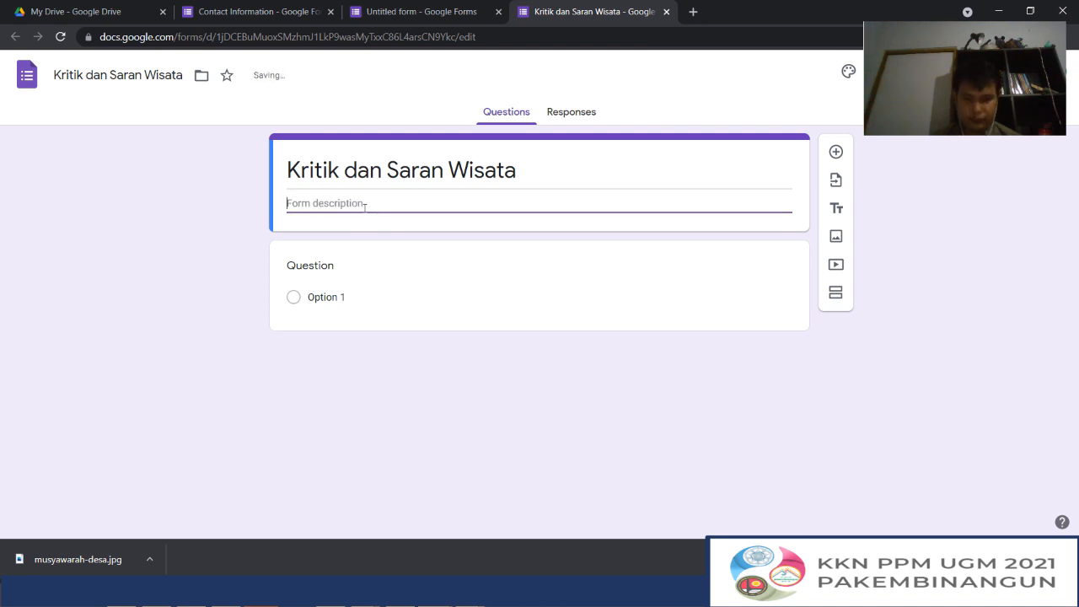
pyautogui.write('form ini')
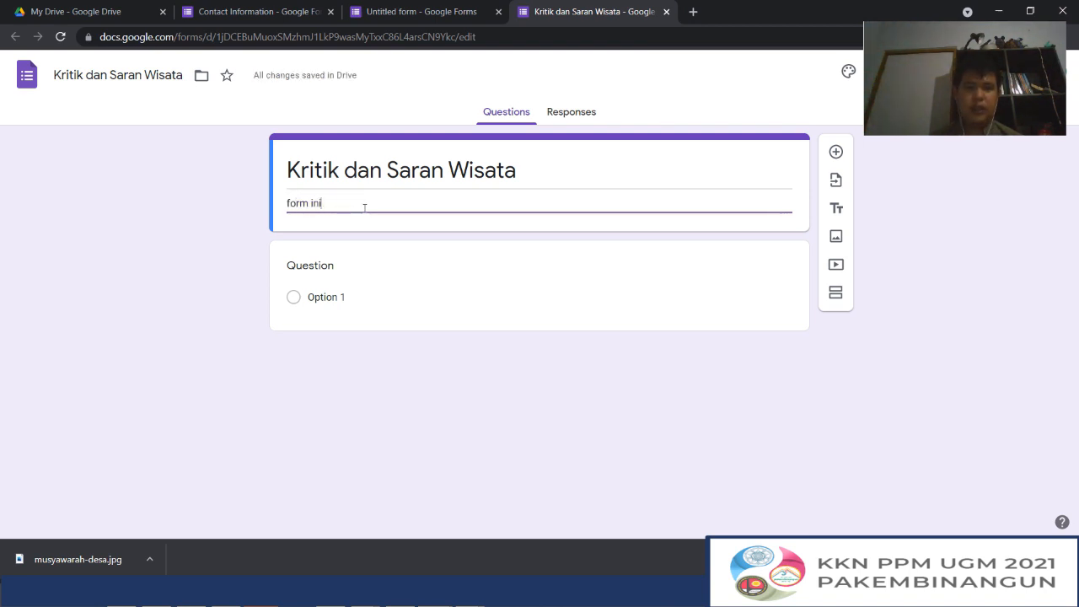
pyautogui.write(' bertujuan un')
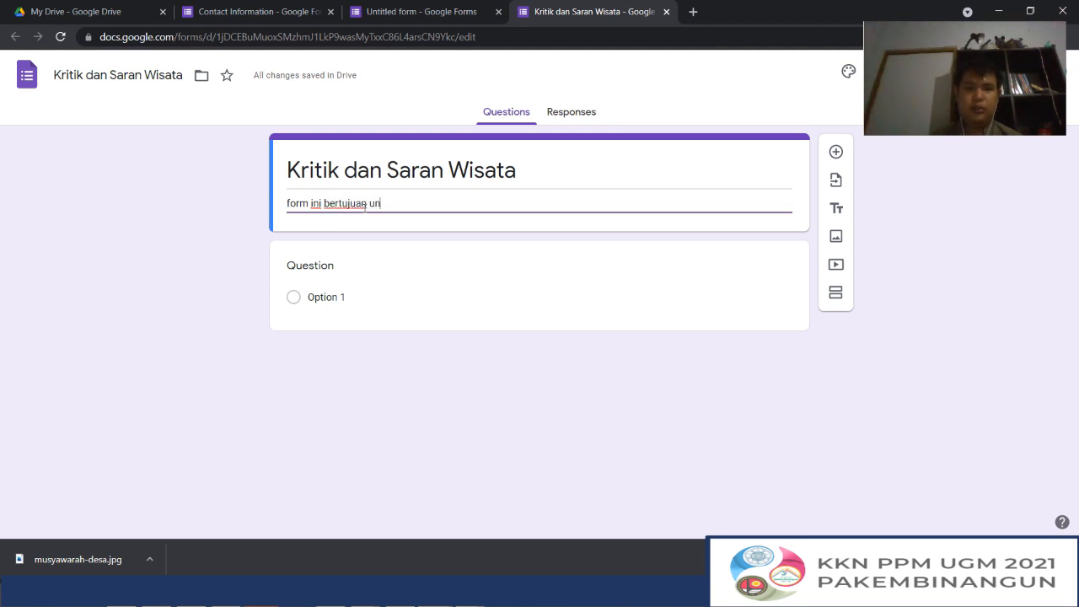
pyautogui.write('tuk mendapatk')
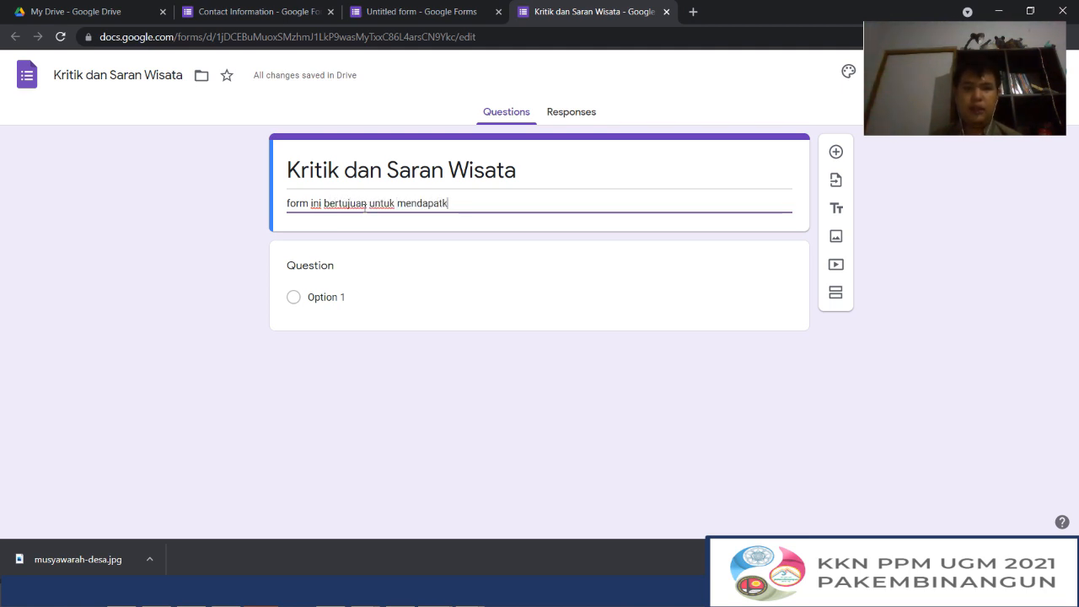
pyautogui.write('an saran dam')
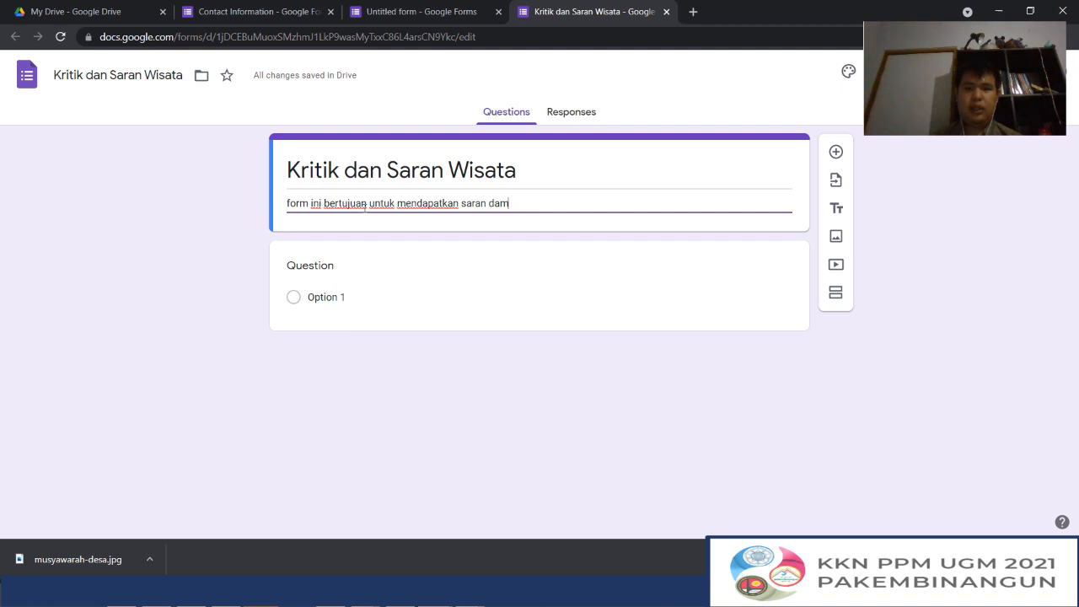
pyautogui.press('BackSpace')
pyautogui.write('n masukan dari pengunjung')
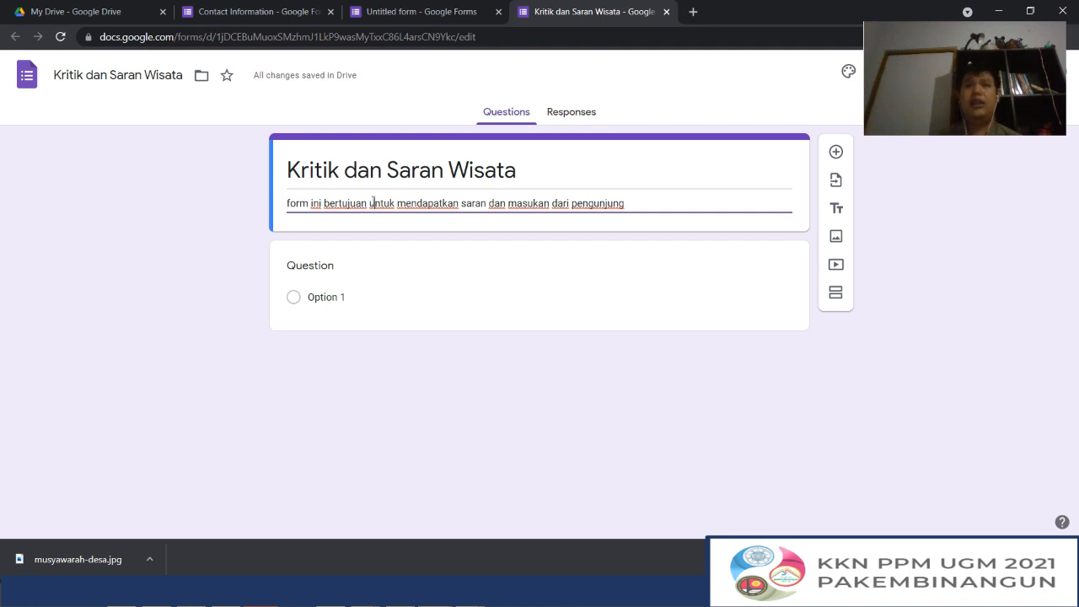
# Below the description's first sentence, add "apabila ada keluhan, dapat menghubungi" and a "cp:" line under it
pyautogui.doubleClick(372, 202)
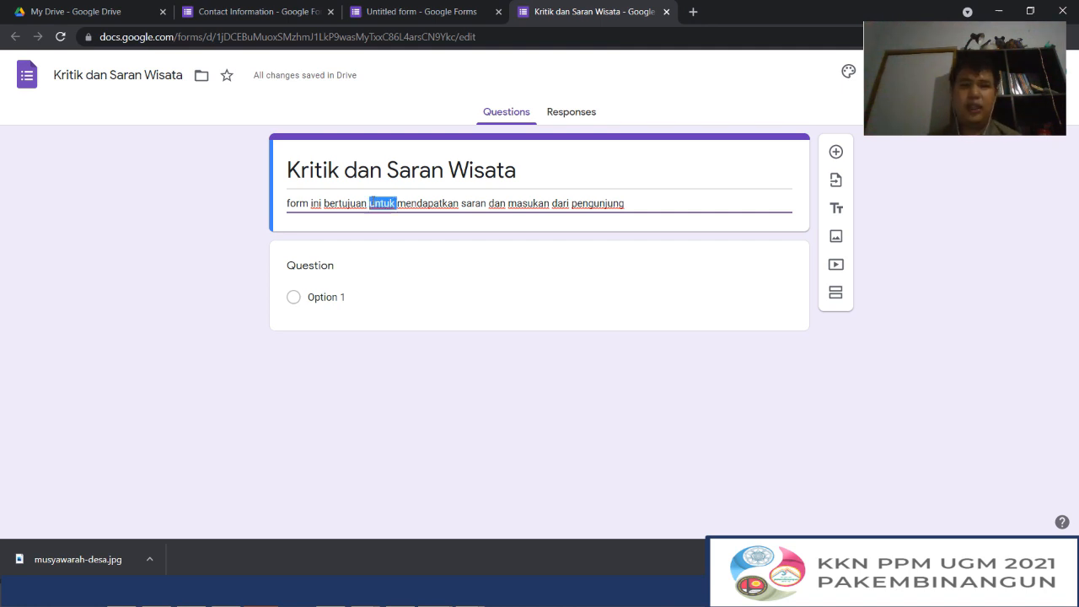
pyautogui.click(404, 203)
pyautogui.click(628, 204)
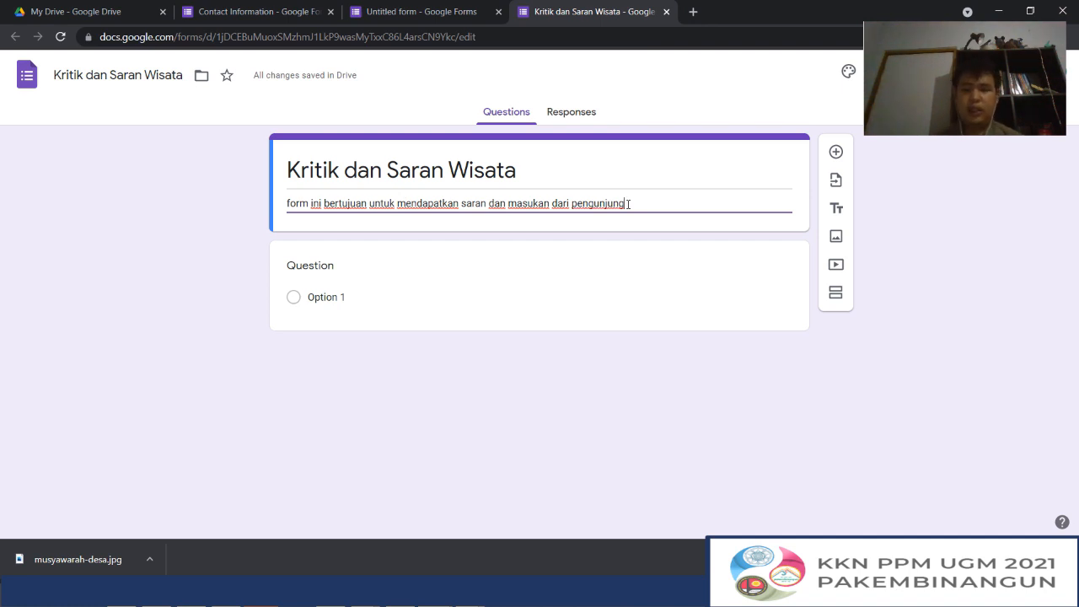
pyautogui.press('Return')
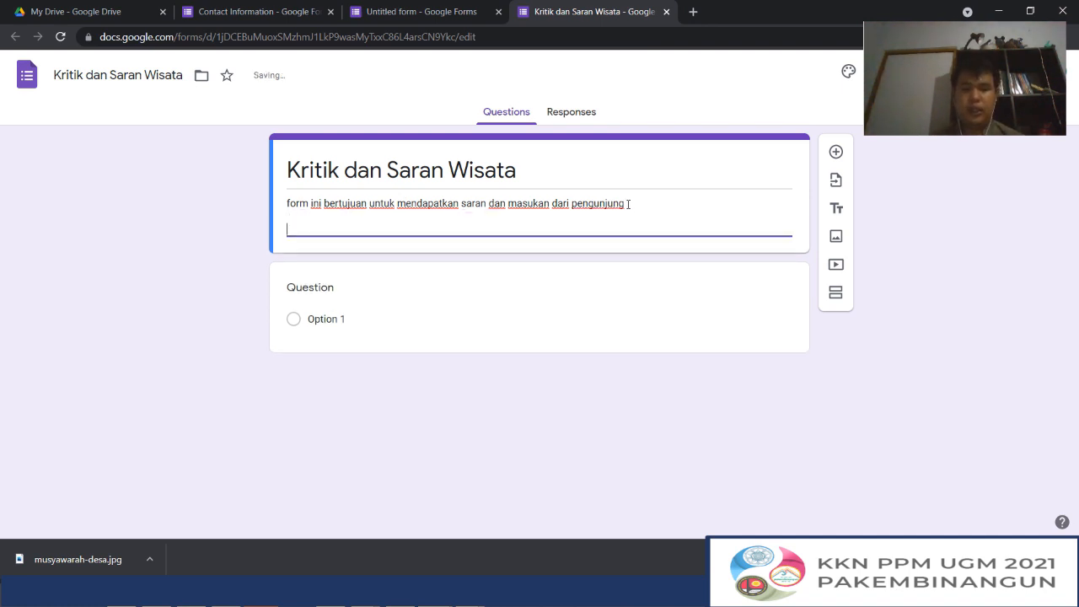
pyautogui.write('apabila ada ')
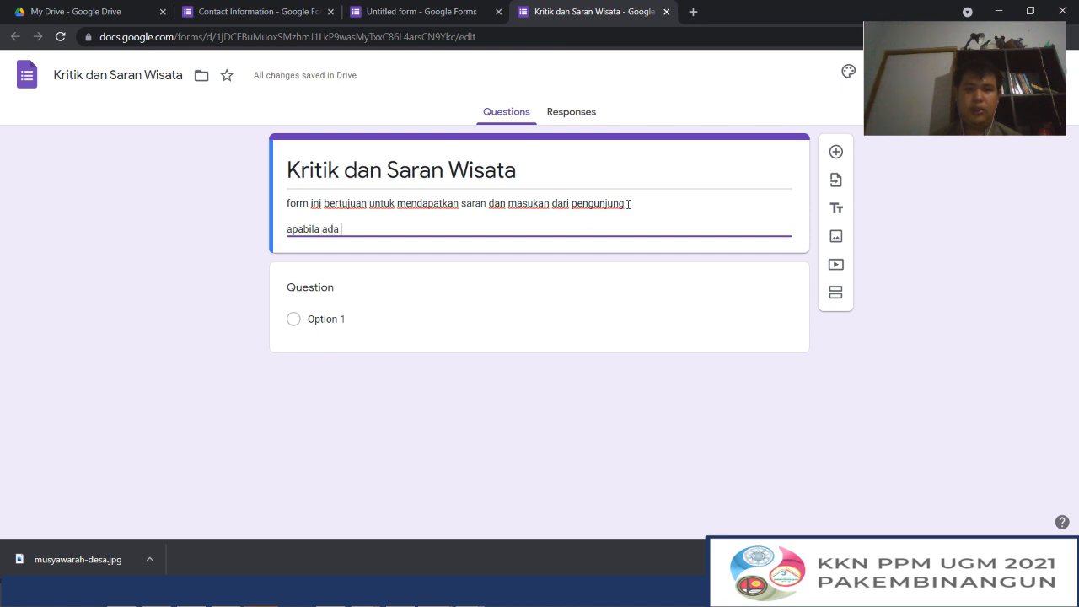
pyautogui.write('keluhan, dapat menghubung')
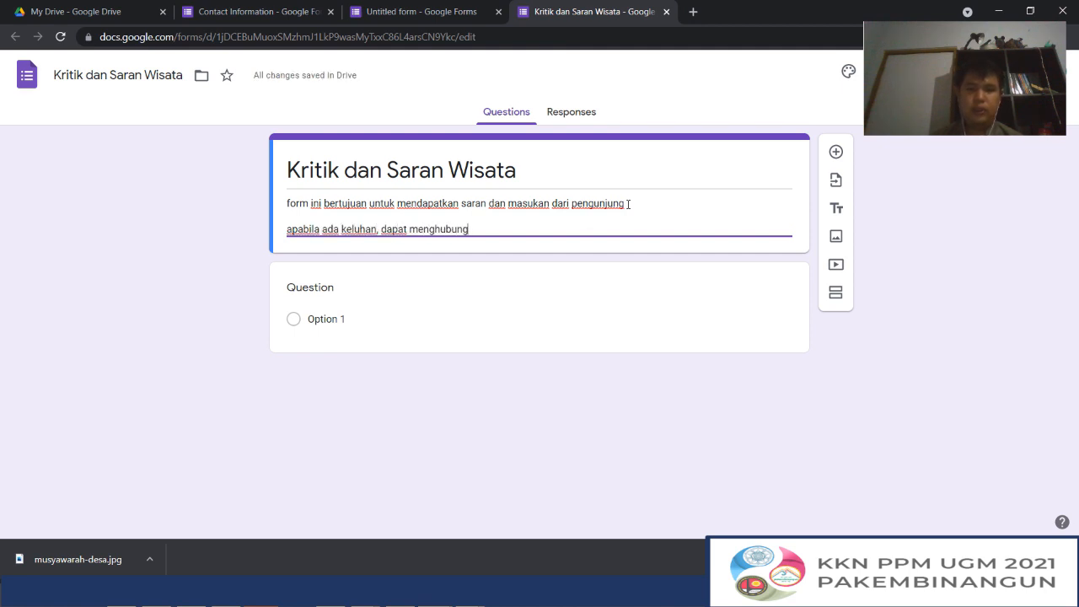
pyautogui.write('i')
pyautogui.press('Return')
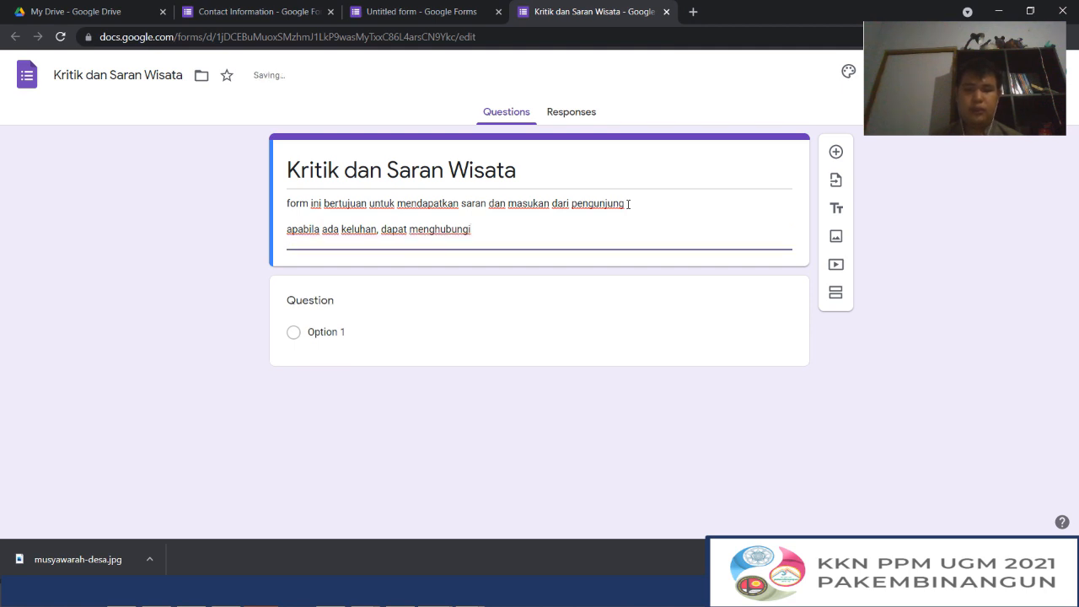
pyautogui.write('cp:')
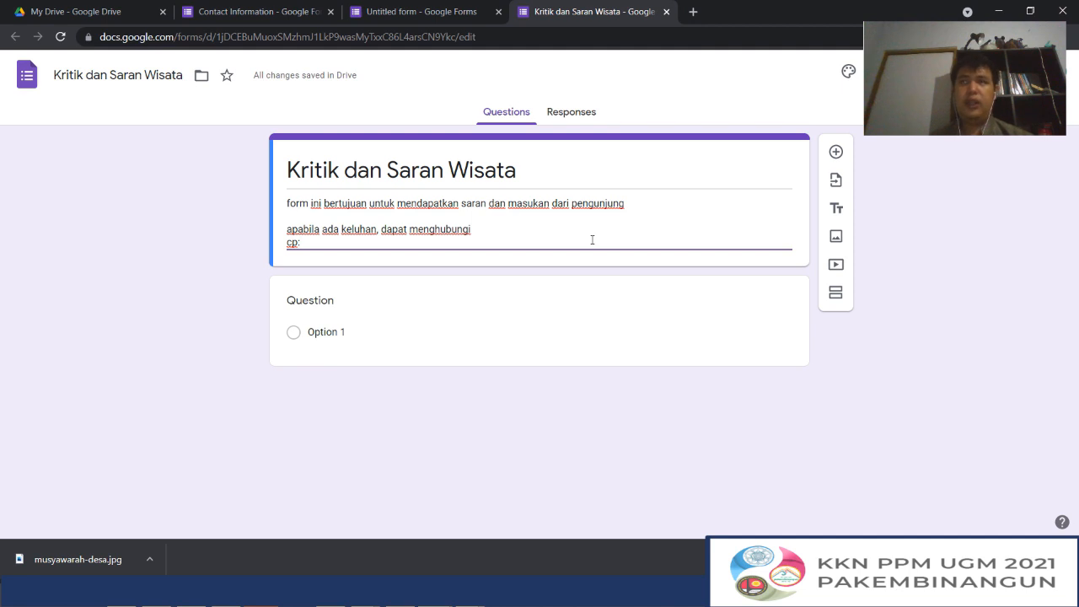
pyautogui.write(':')
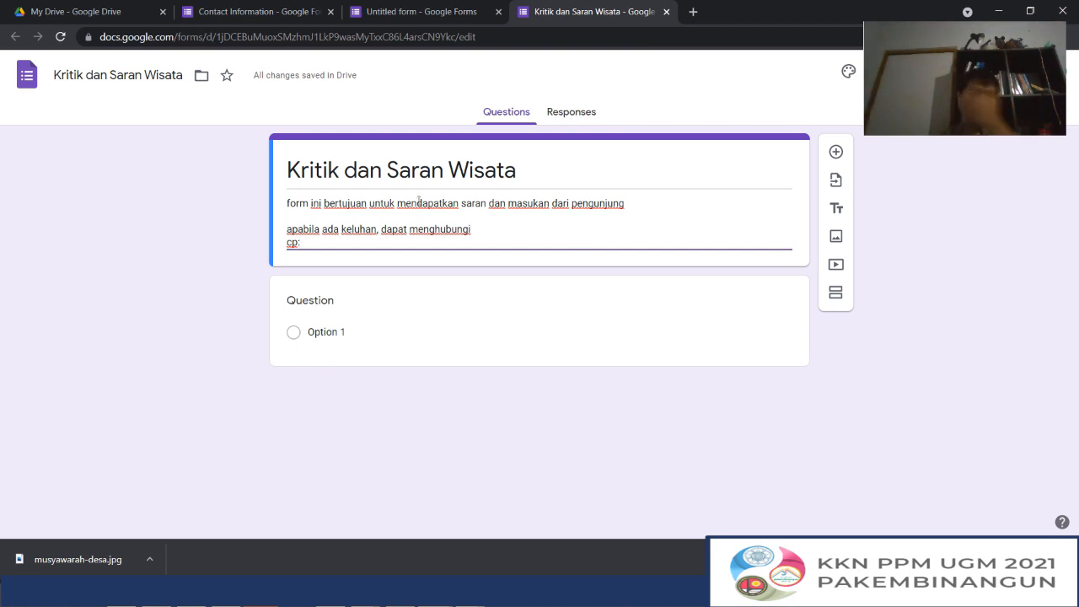
# Title the first question "Nama" and set its type to Short answer
pyautogui.click(354, 306)
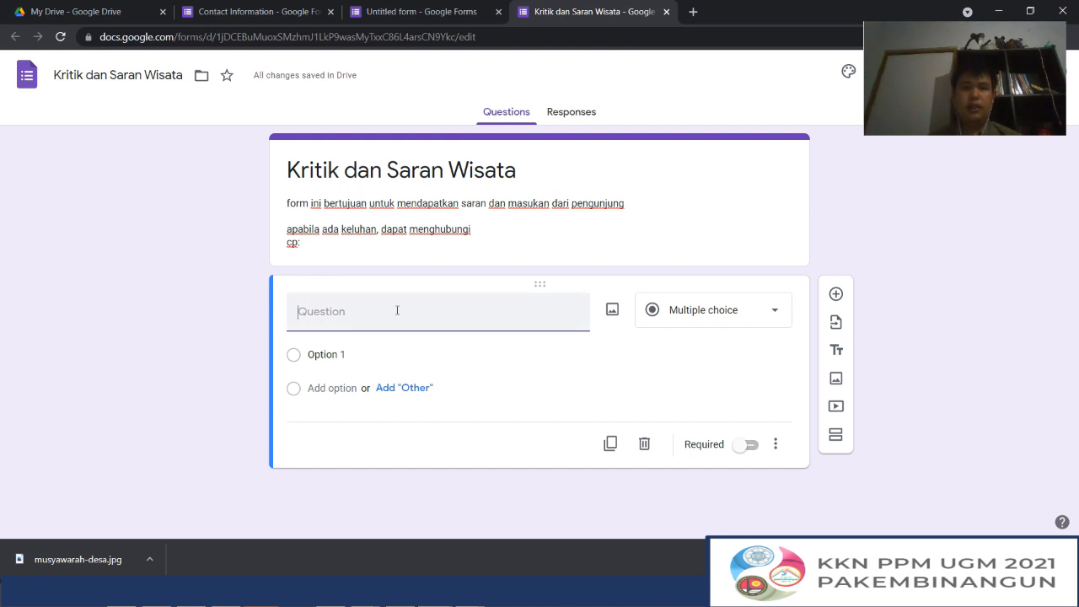
pyautogui.write('Nama')
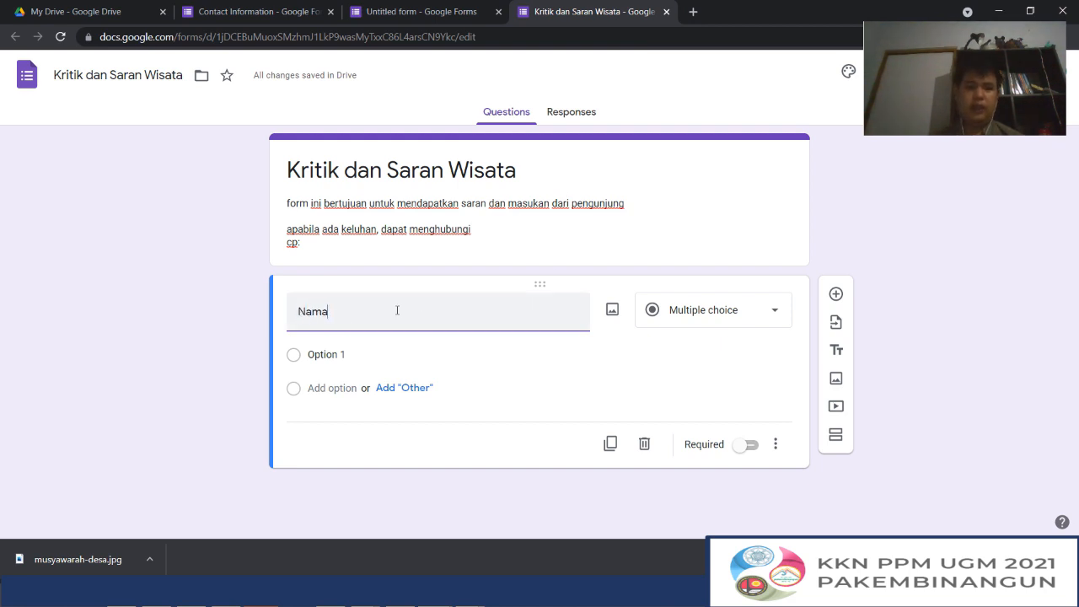
pyautogui.click(704, 327)
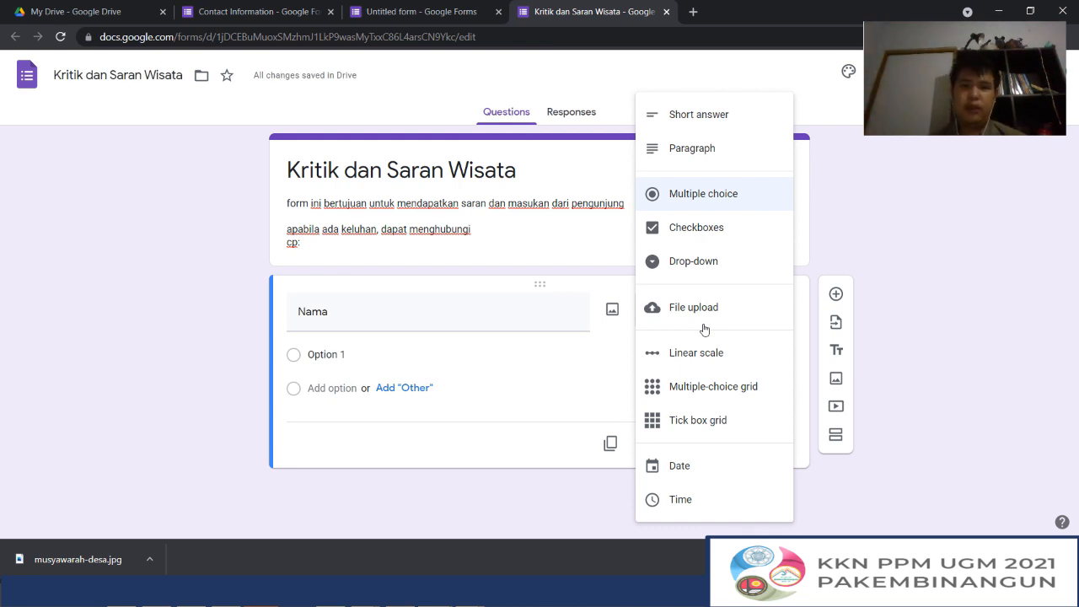
pyautogui.doubleClick(419, 314)
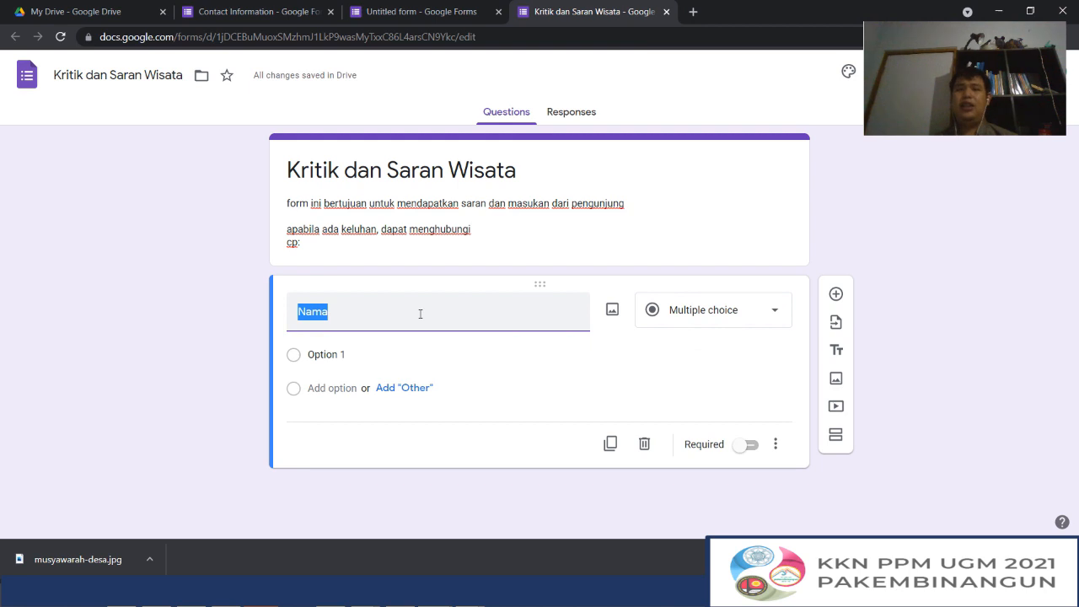
pyautogui.click(420, 314)
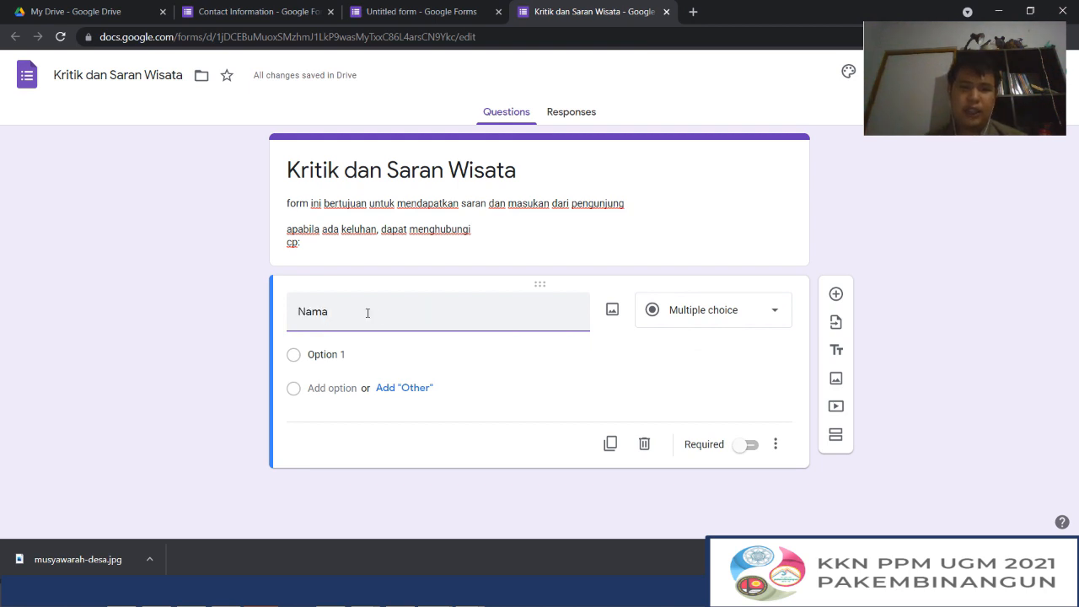
pyautogui.click(673, 313)
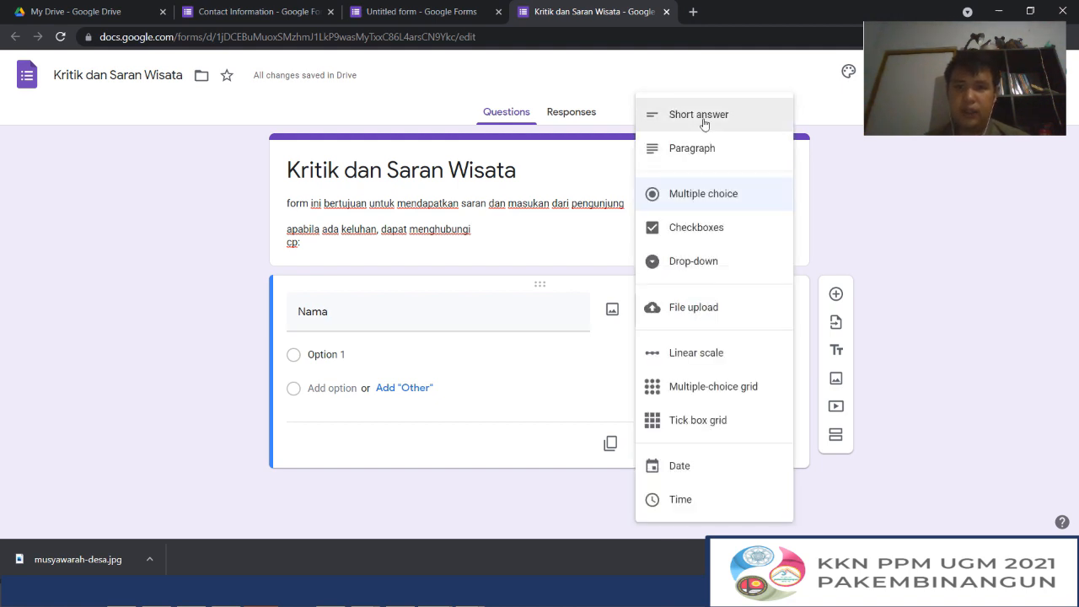
pyautogui.click(704, 118)
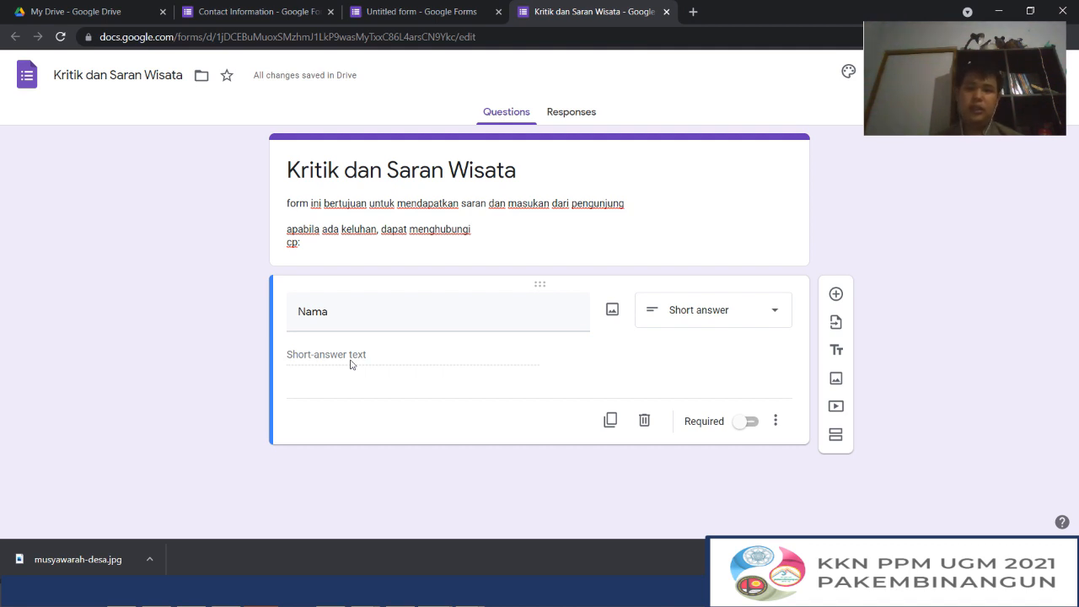
# Add a second question titled "Nomor WA" with the Short answer type
pyautogui.click(837, 294)
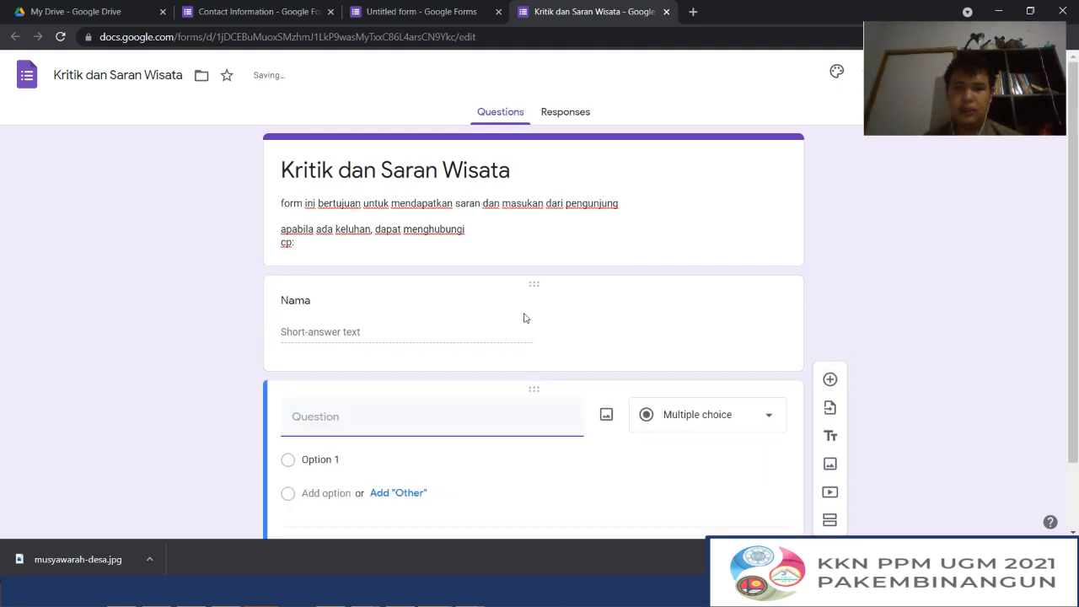
pyautogui.write('Nomor t')
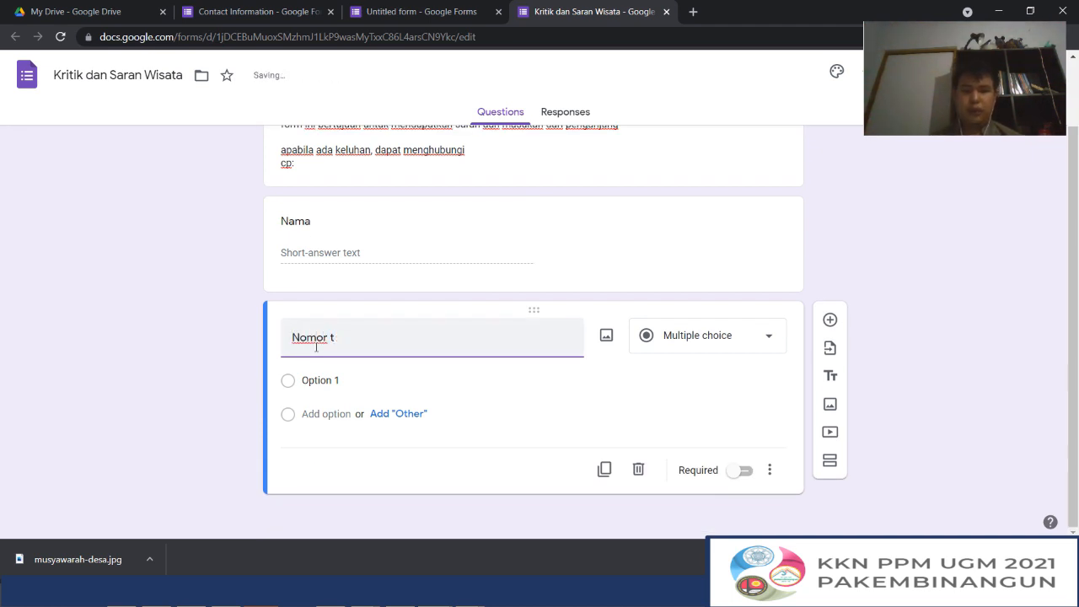
pyautogui.write('eW')
pyautogui.press('BackSpace')
pyautogui.press('BackSpace')
pyautogui.write('WA')
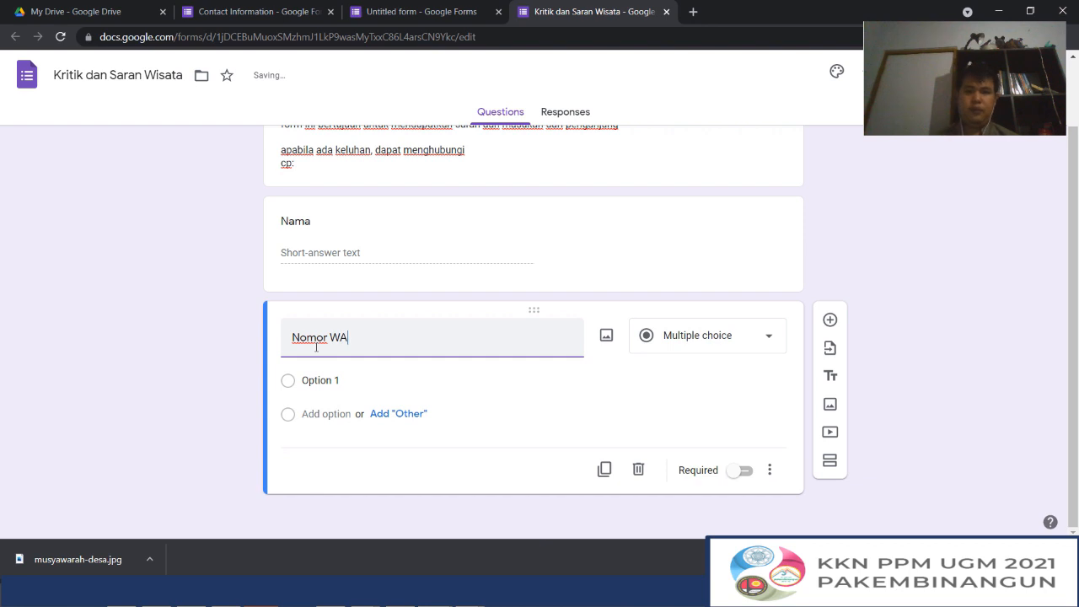
pyautogui.click(748, 362)
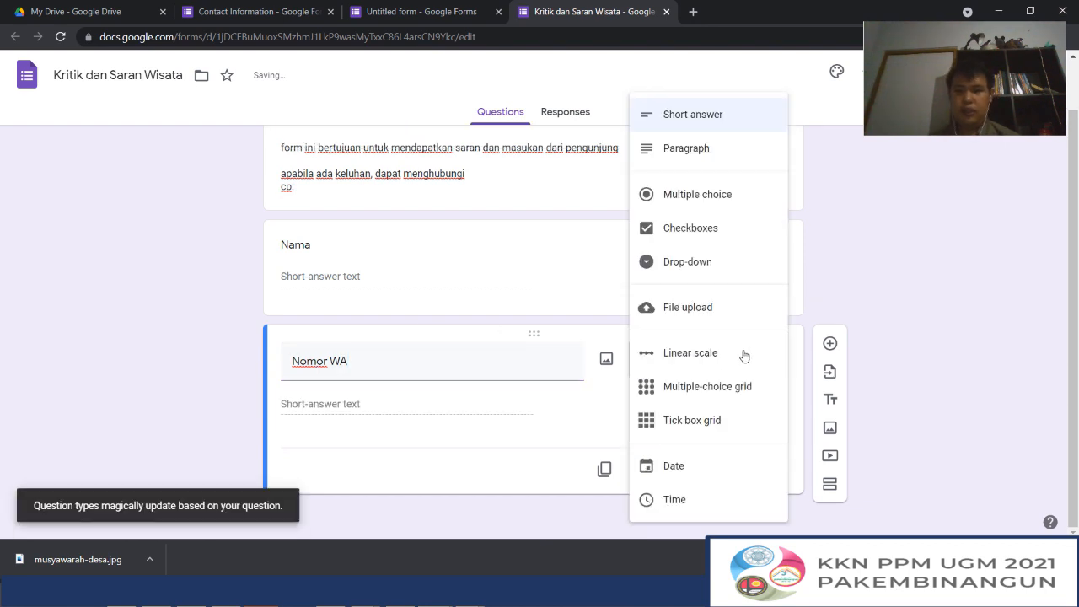
pyautogui.click(682, 125)
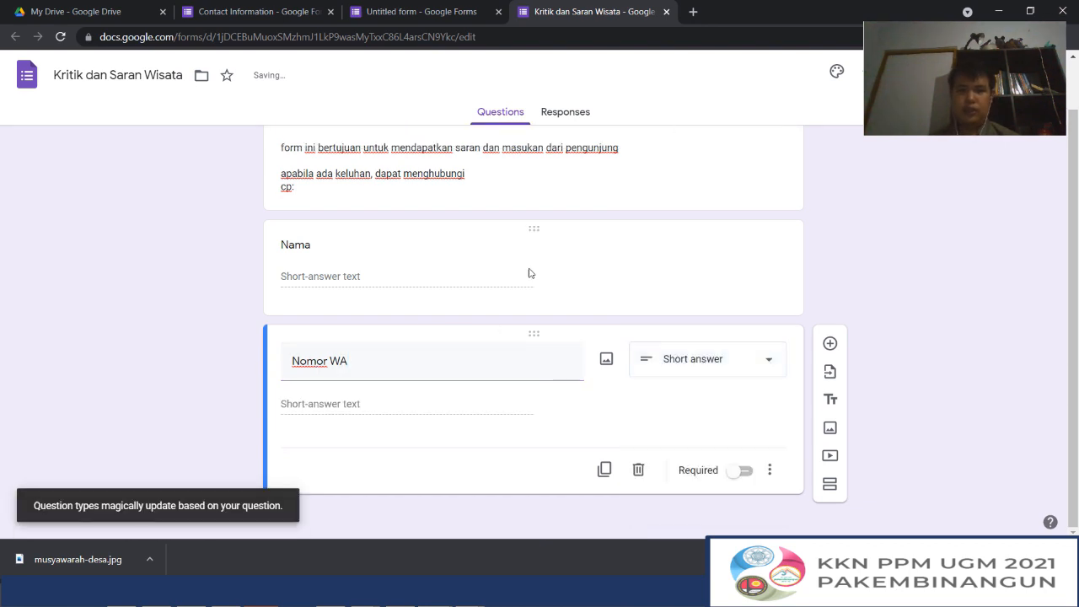
# Add a third question titled "Apa saran untuk pengelola?" below the Nomor WA question
pyautogui.click(822, 346)
pyautogui.click(683, 336)
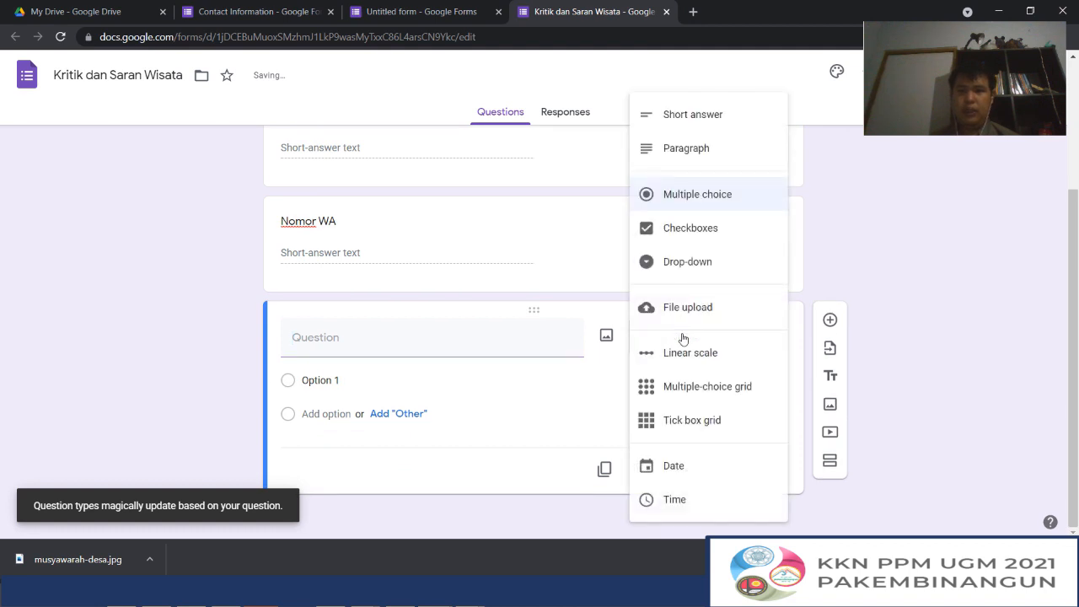
pyautogui.click(368, 350)
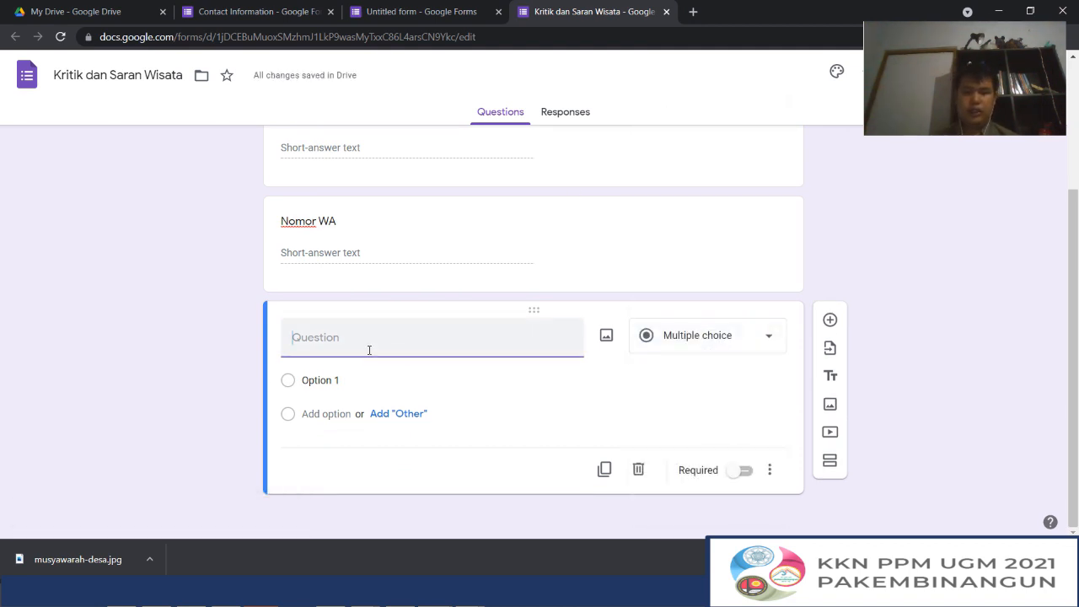
pyautogui.write('Apa saran')
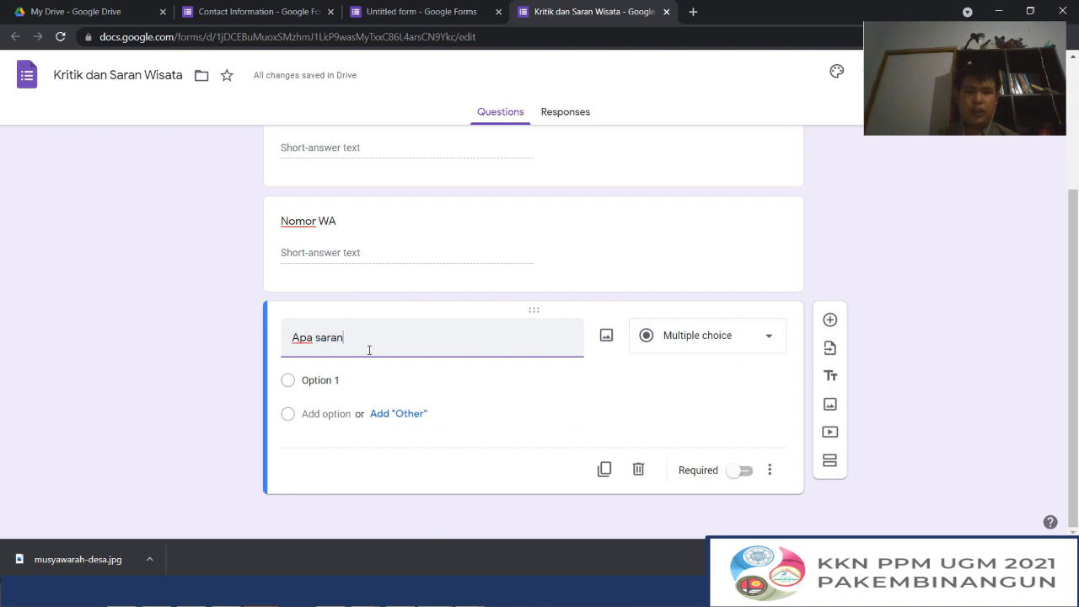
pyautogui.write(' untuk p')
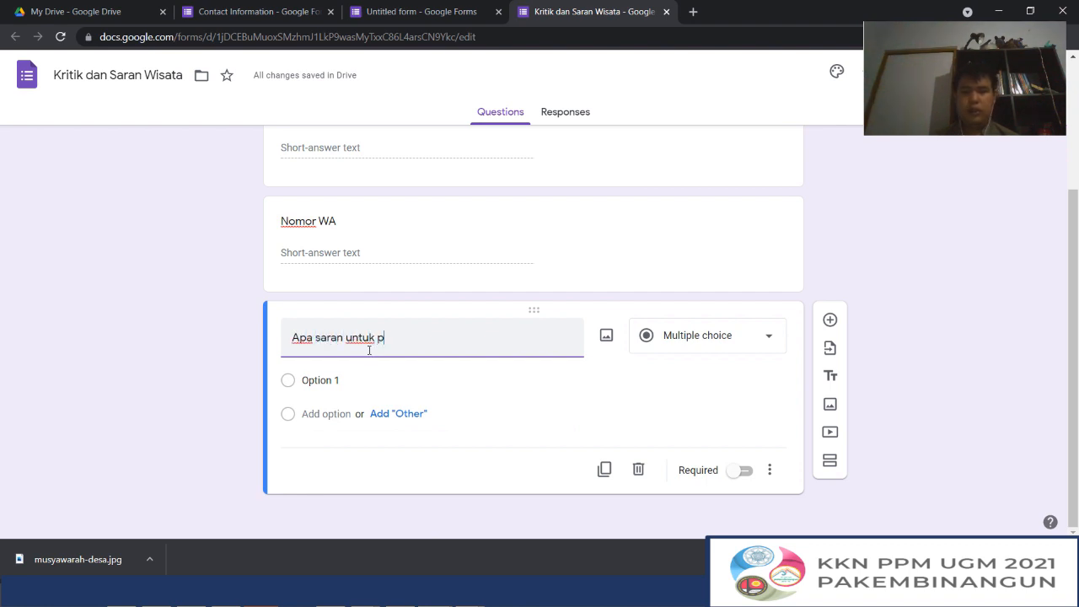
pyautogui.write('engelola?')
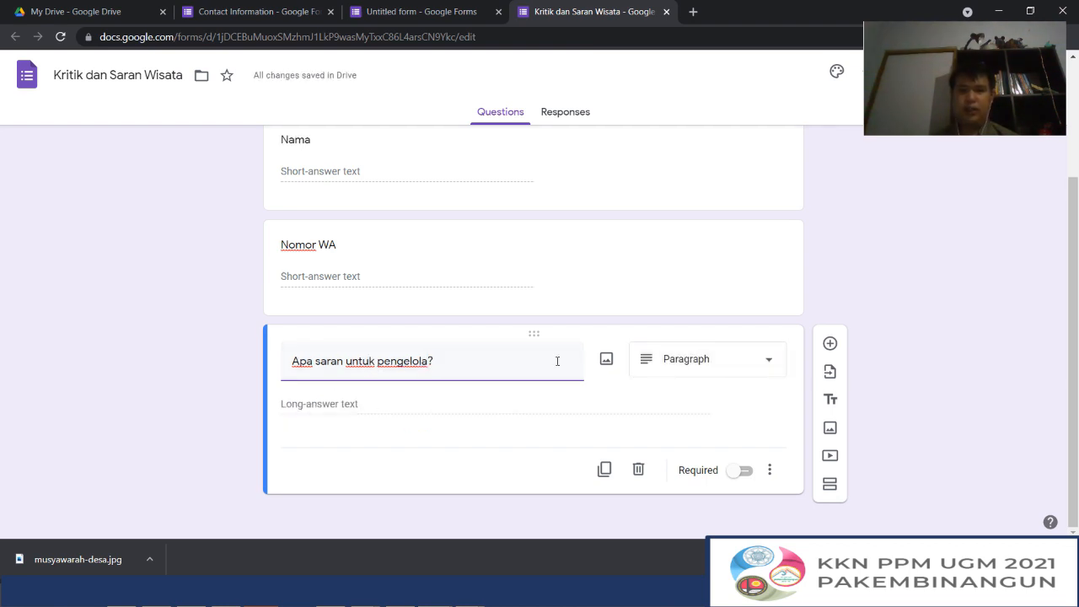
pyautogui.scroll(2, 511, 368)
pyautogui.scroll(-2, 511, 366)
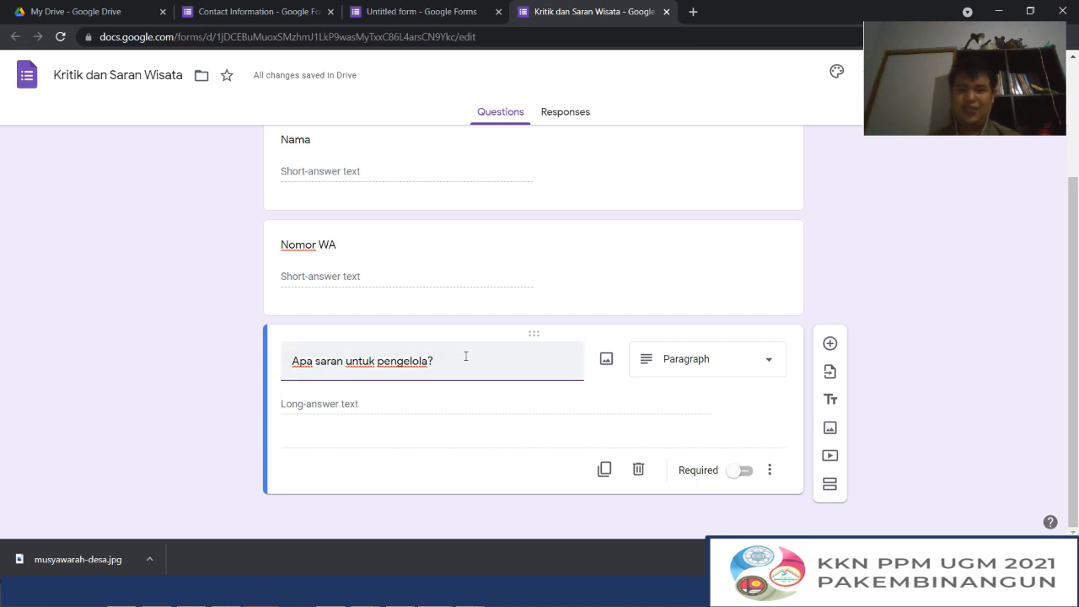
# Try the titles "nama" and "nomor" on the third question, and undo back to "Apa saran untuk pengelola?"
pyautogui.hotkey('ctrl', 'a')
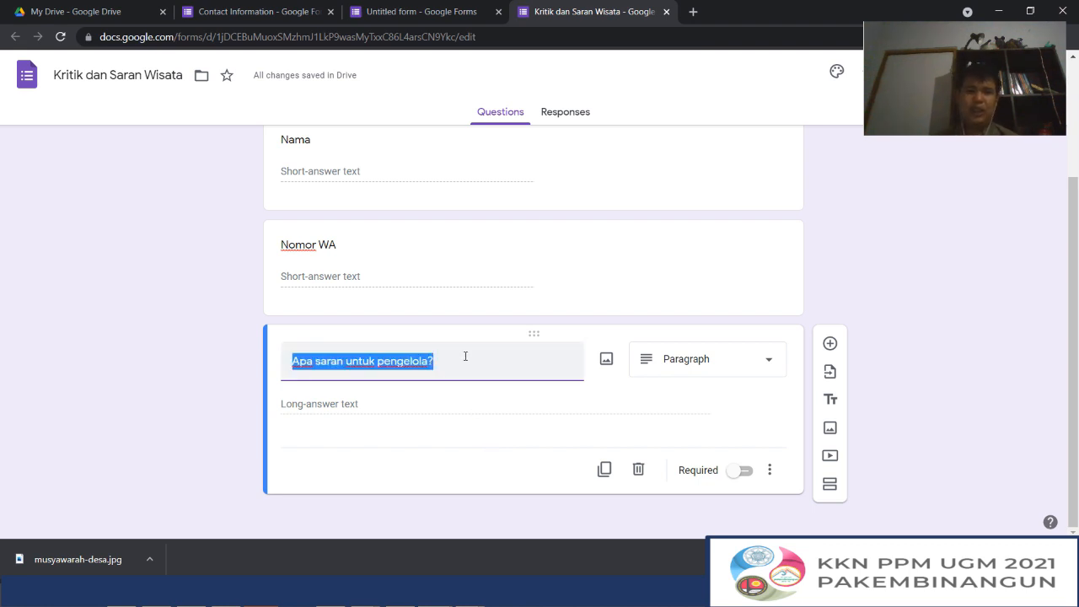
pyautogui.write('nama')
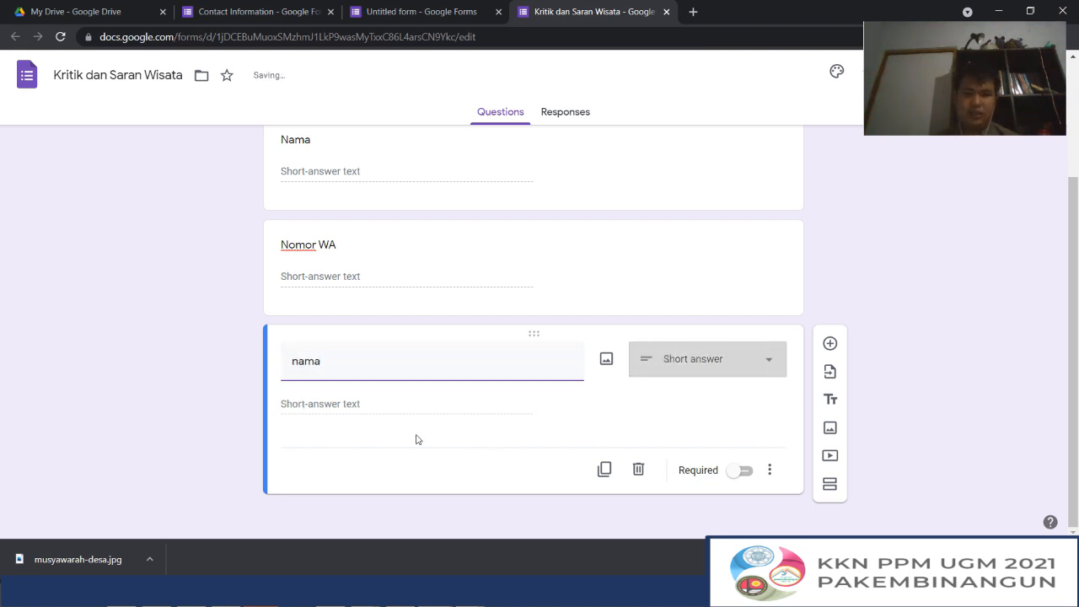
pyautogui.doubleClick(342, 357)
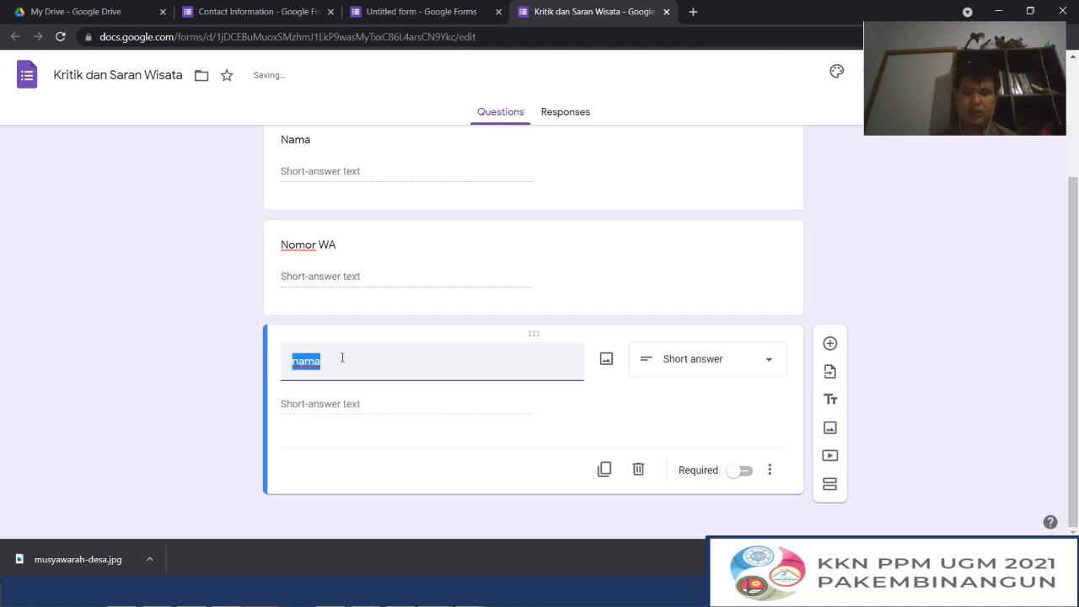
pyautogui.write('nomor')
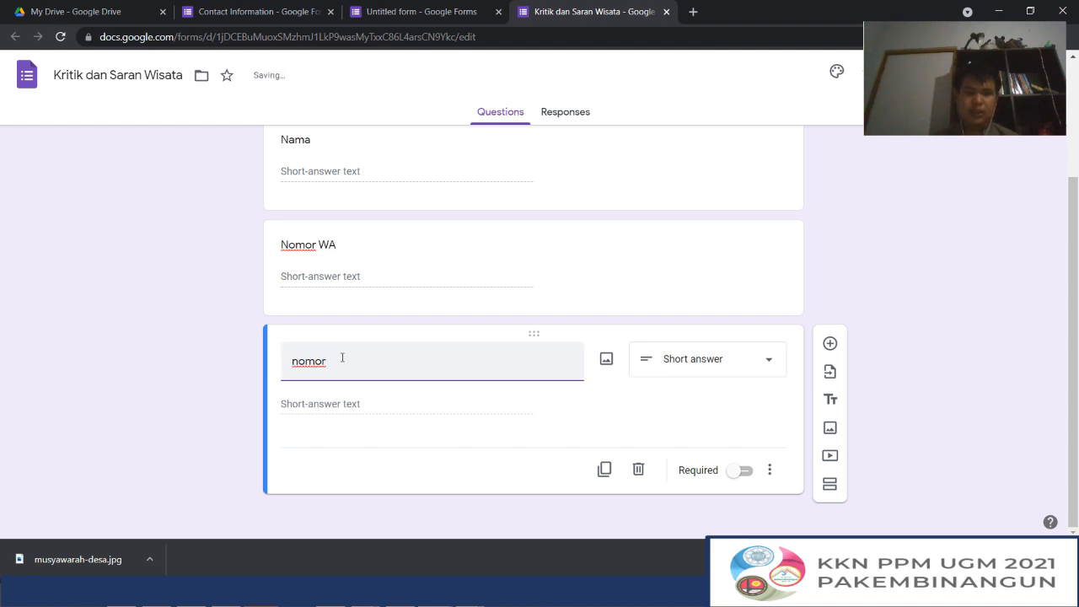
pyautogui.hotkey('ctrl', 'a')
pyautogui.press('BackSpace')
pyautogui.hotkey('ctrl', 'z')
pyautogui.hotkey('ctrl', 'z')
pyautogui.hotkey('ctrl', 'z')
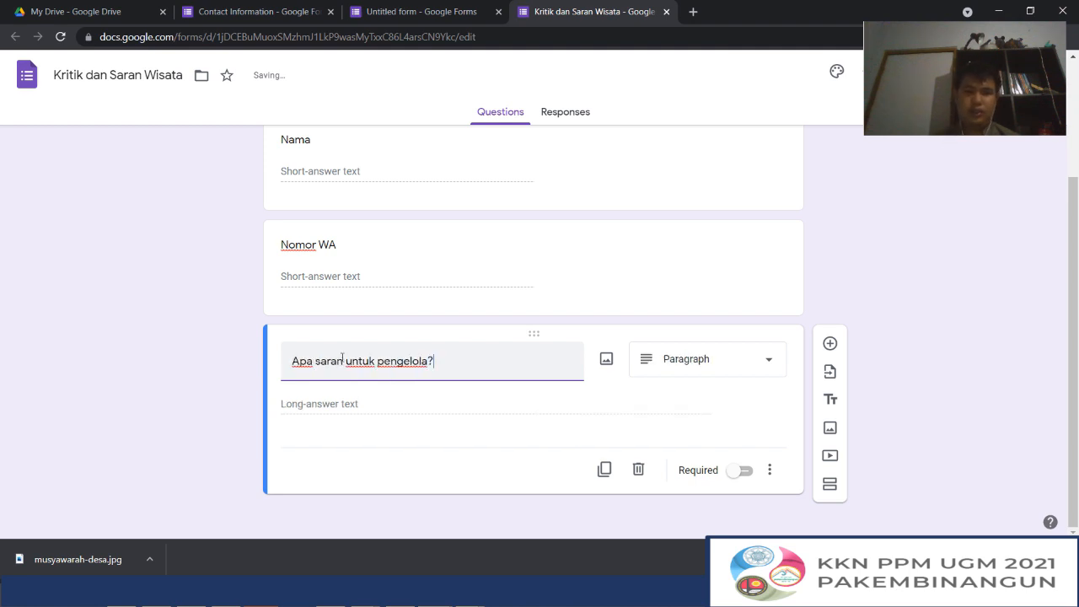
# Add a fourth question of the Multiple choice type titled "apa atraksi favorit anda?"
pyautogui.click(830, 344)
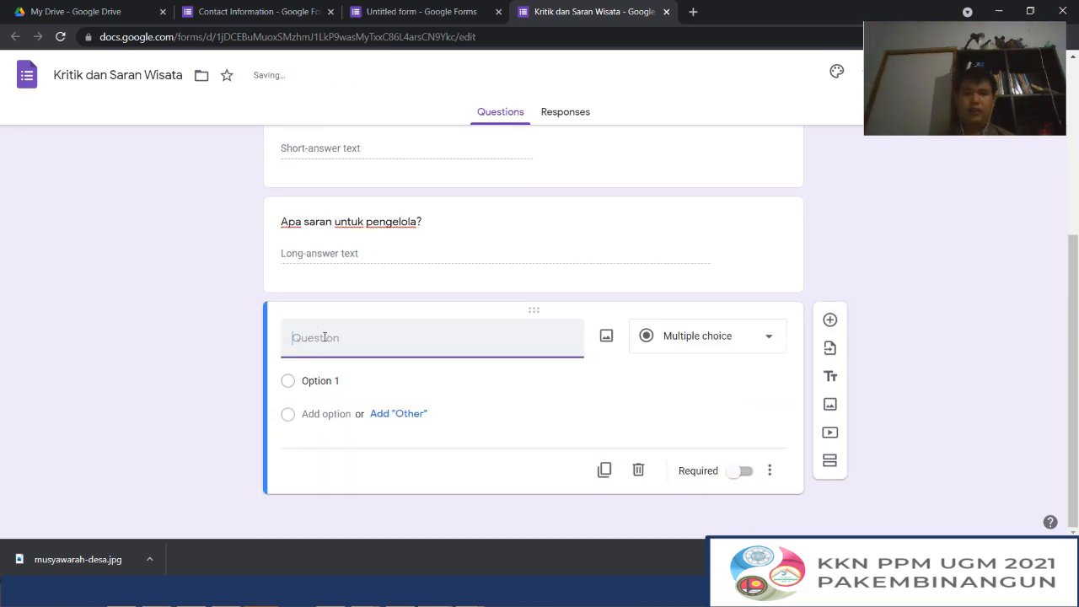
pyautogui.click(638, 348)
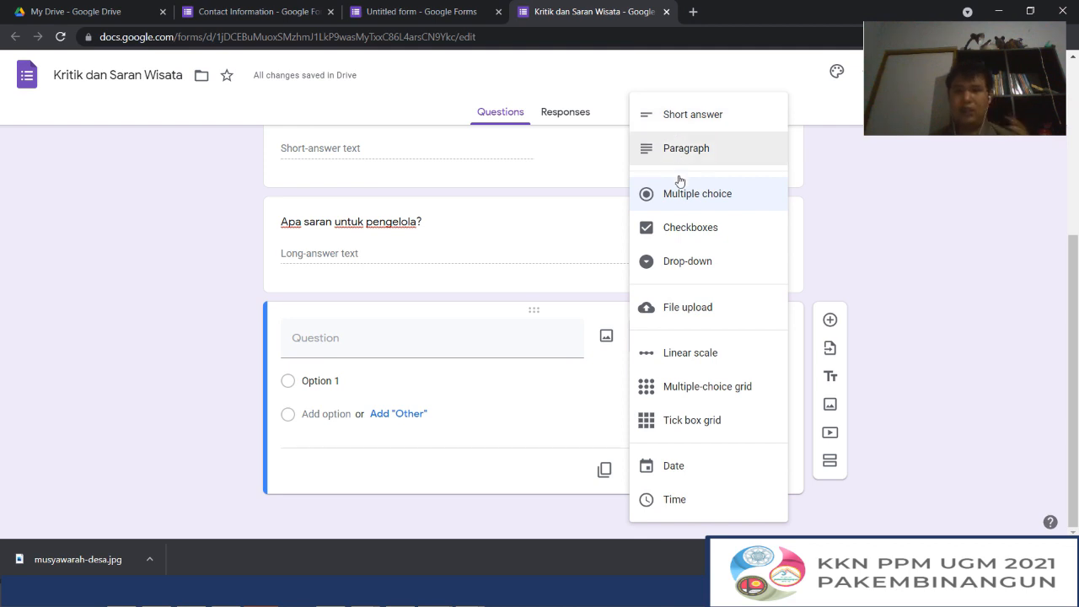
pyautogui.click(367, 336)
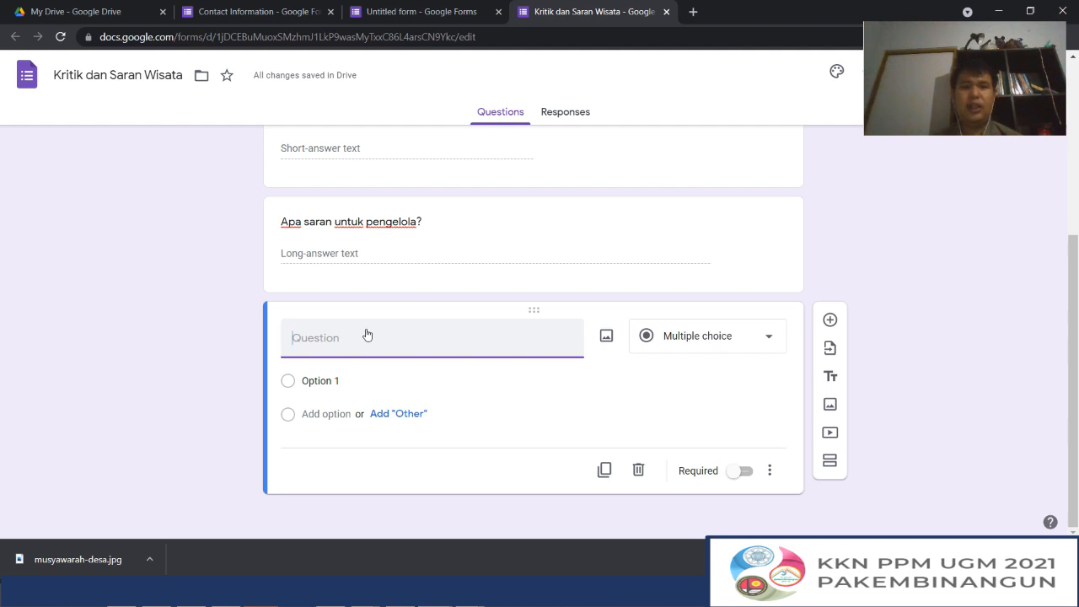
pyautogui.write('apa at')
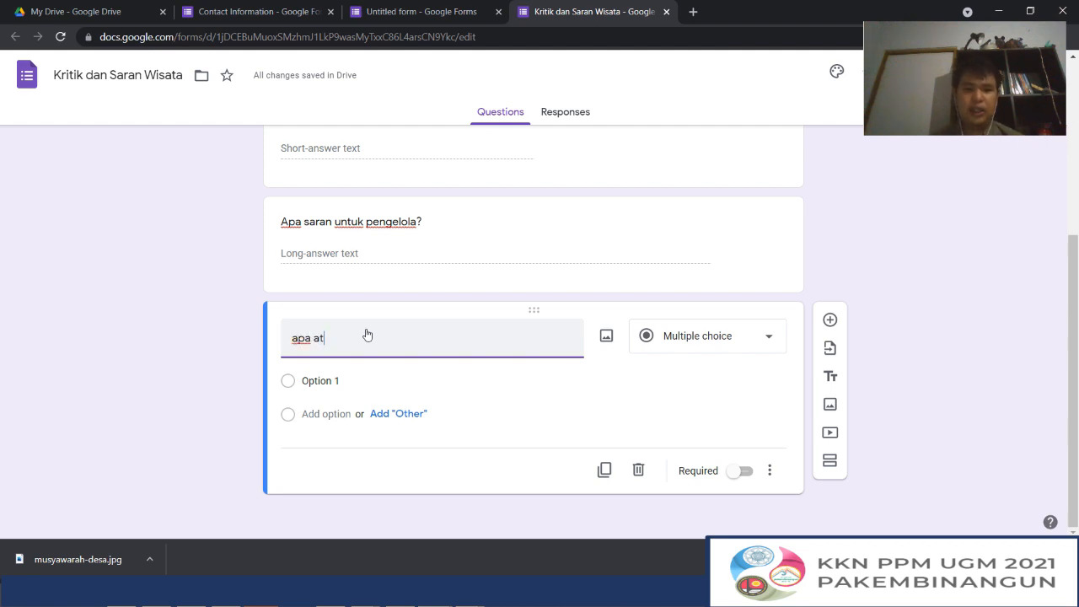
pyautogui.write('raksi favoti')
pyautogui.write('orit')
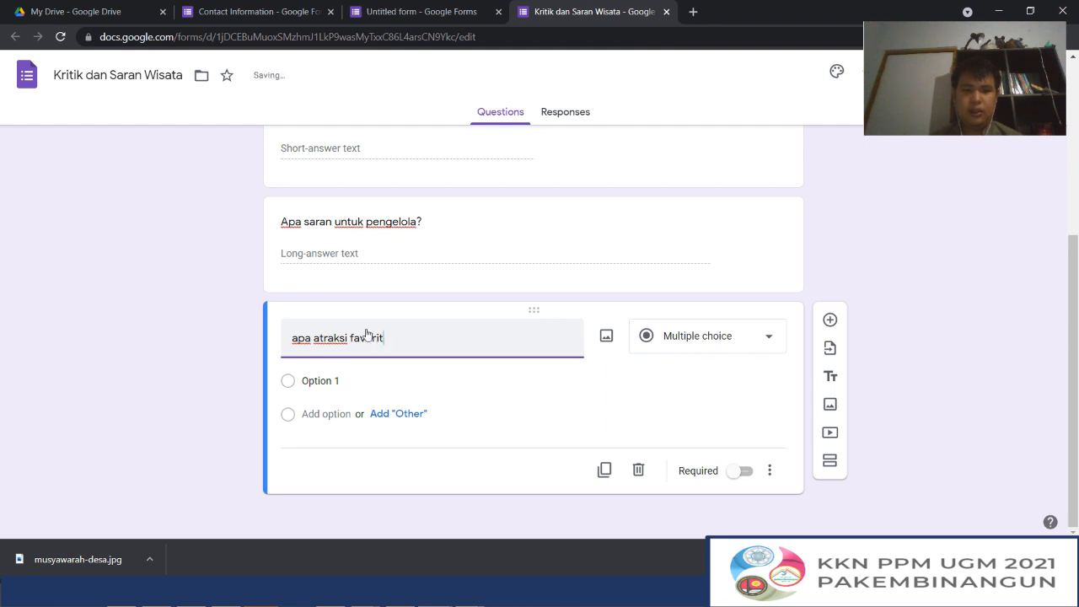
pyautogui.write(' anda?')
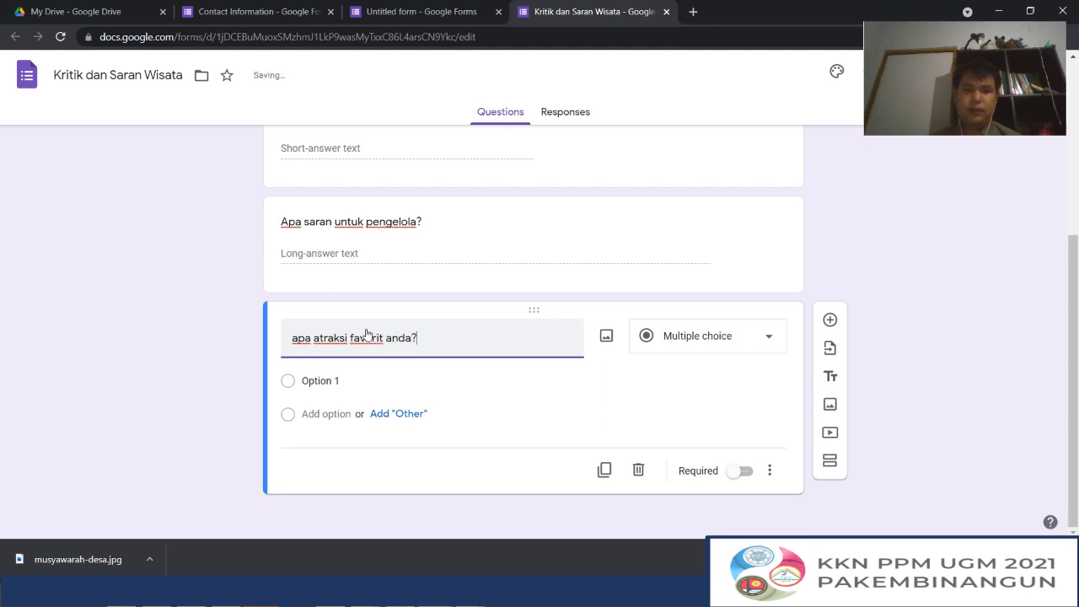
# Give the favourite attraction question the options "arung jeram", "taman" and "warung kopi", plus an "Other" choice
pyautogui.click(329, 381)
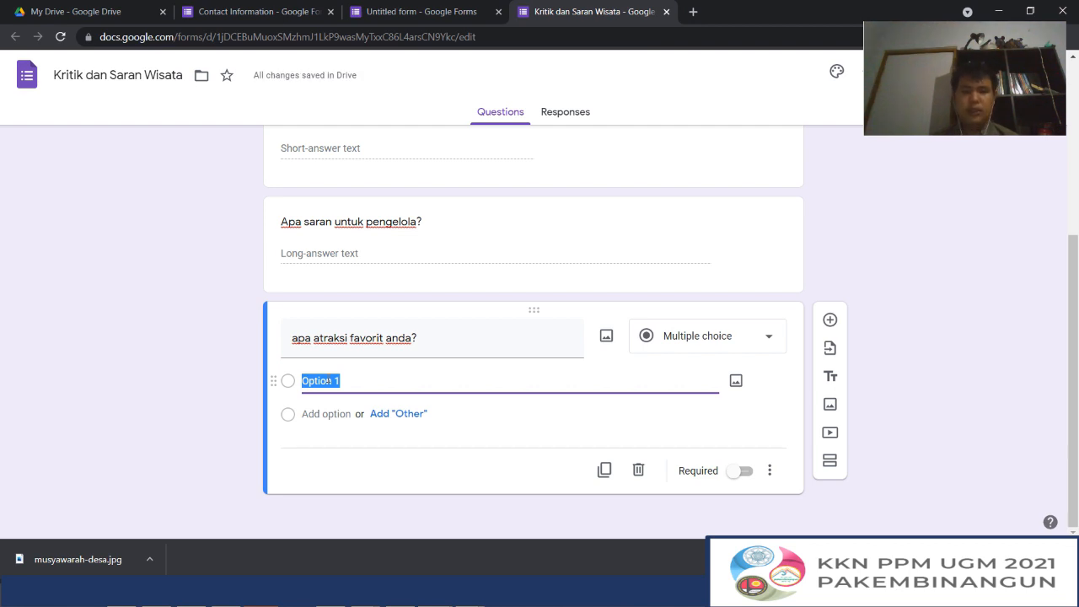
pyautogui.write('arung')
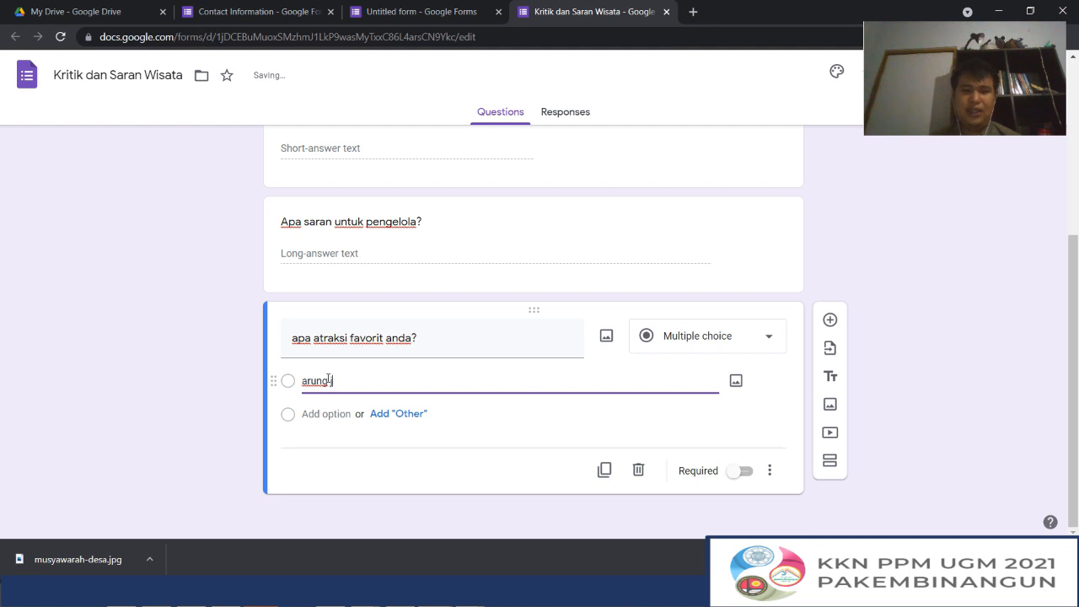
pyautogui.write(' jeram')
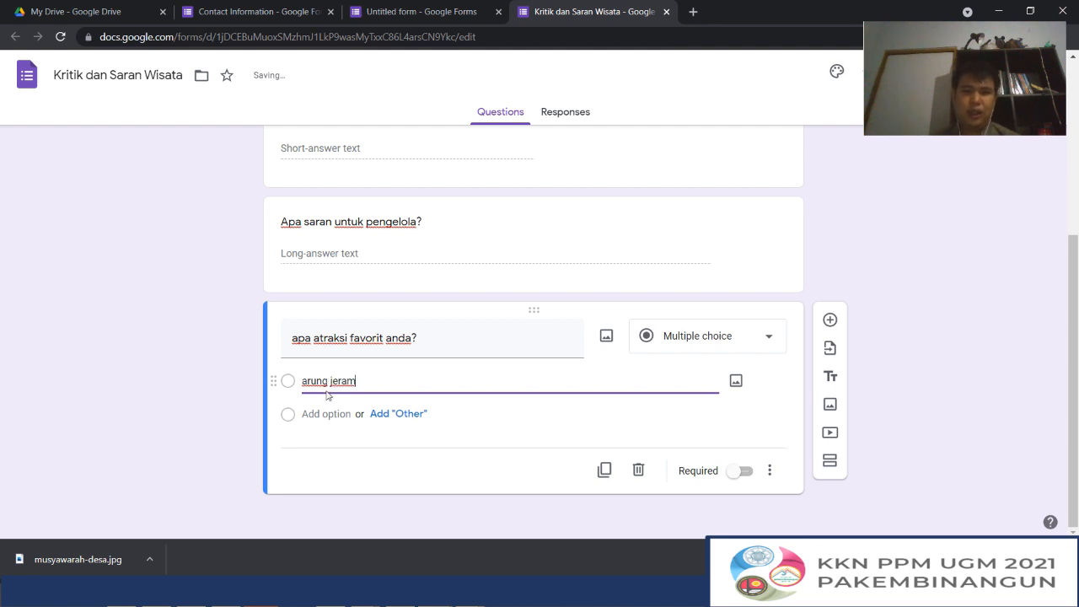
pyautogui.click(324, 414)
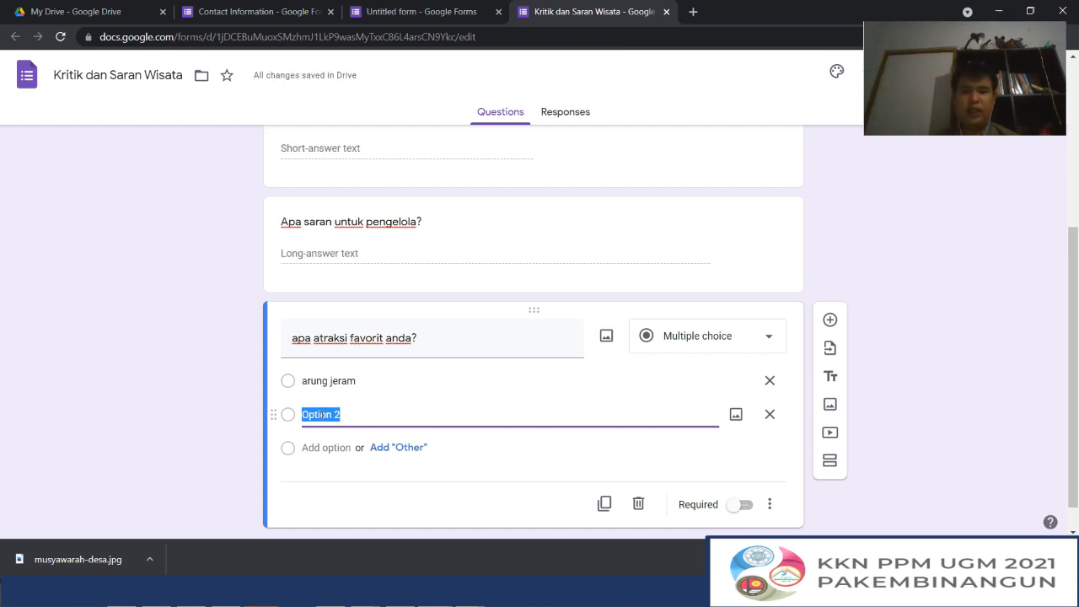
pyautogui.write('taman')
pyautogui.click(324, 445)
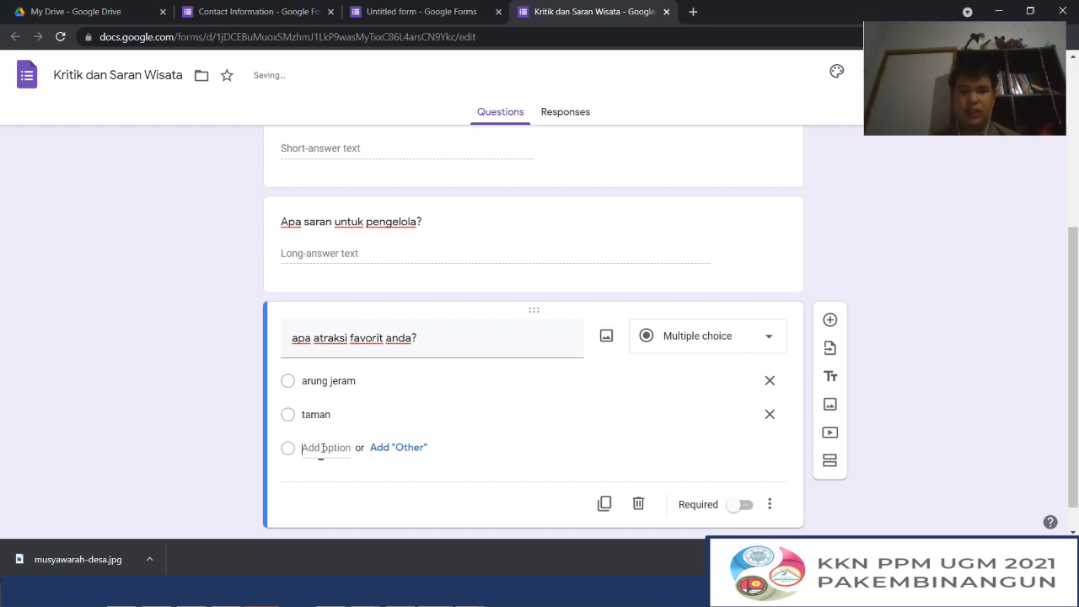
pyautogui.write('w')
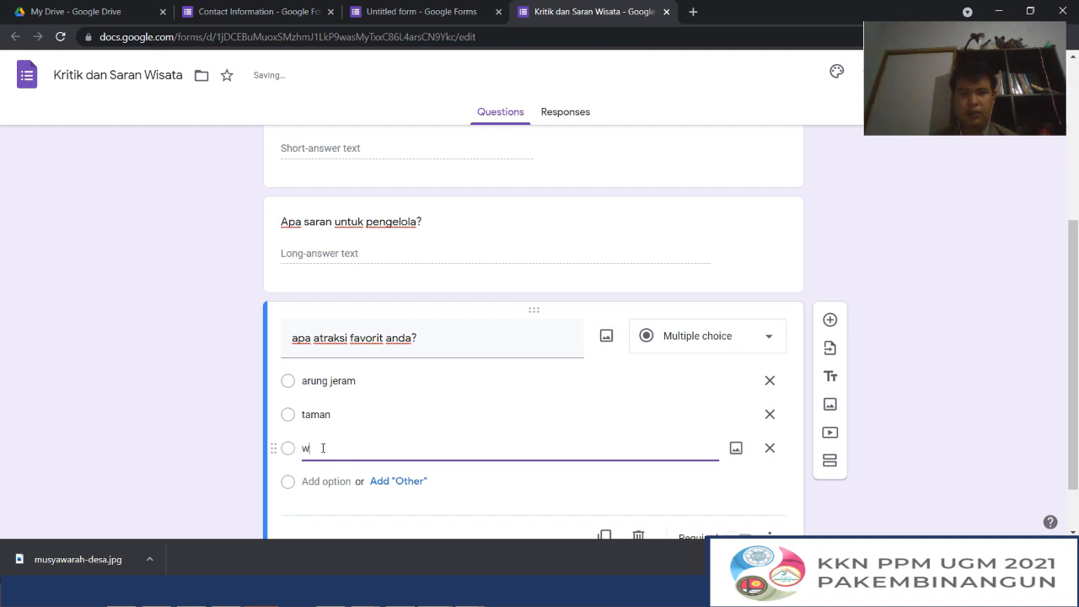
pyautogui.write('arung')
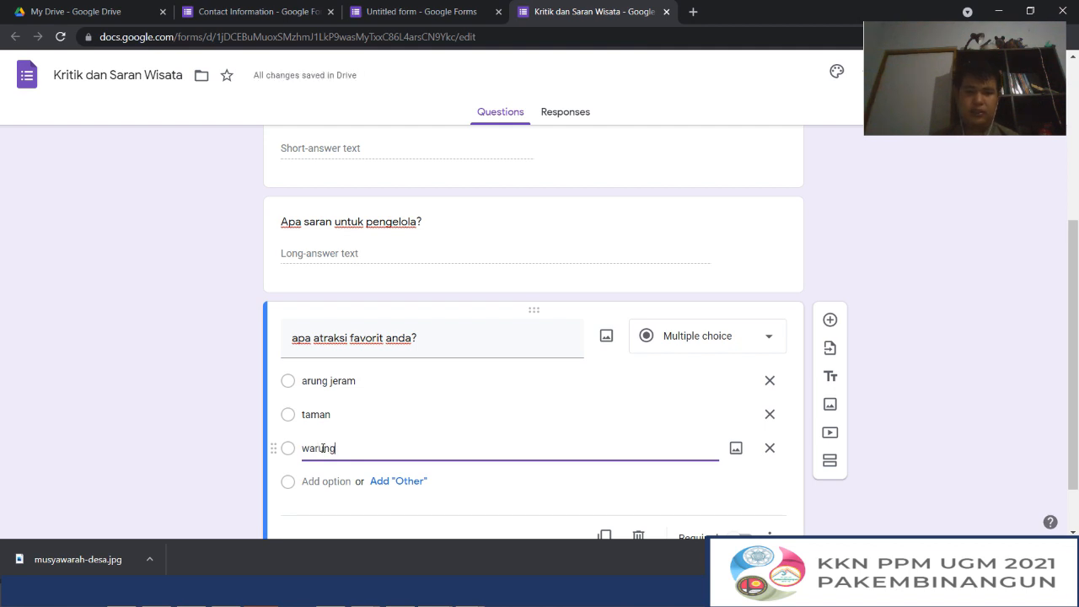
pyautogui.write(' kopi')
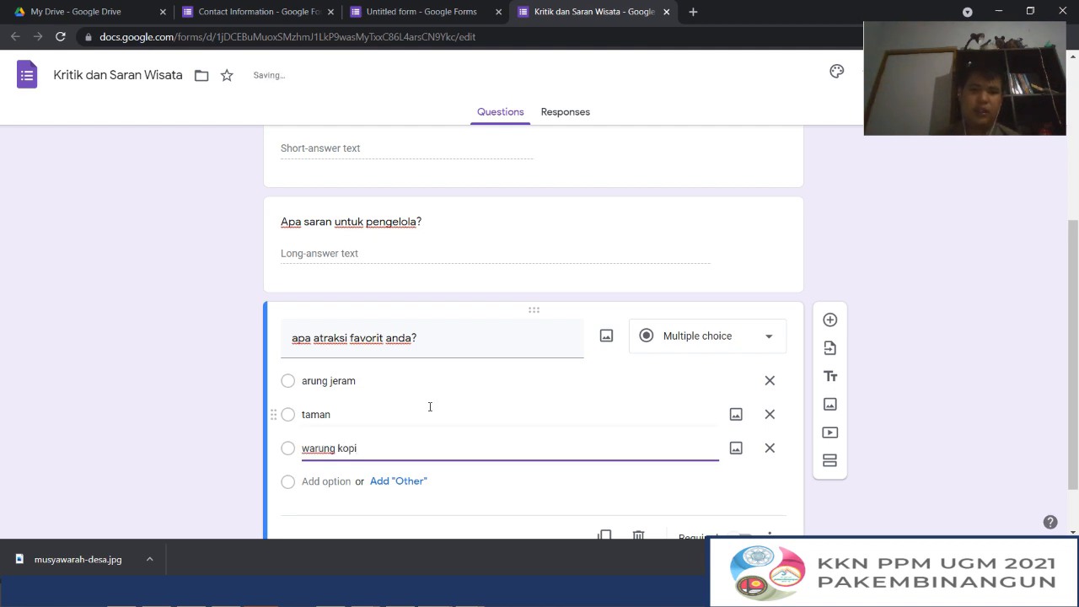
pyautogui.scroll(-1, 428, 405)
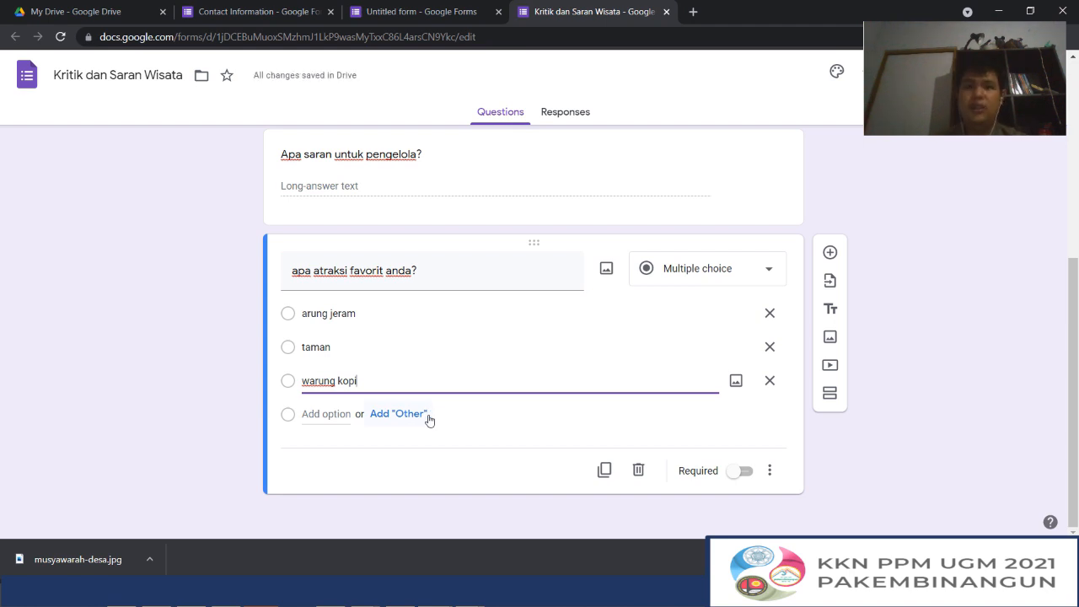
pyautogui.click(410, 419)
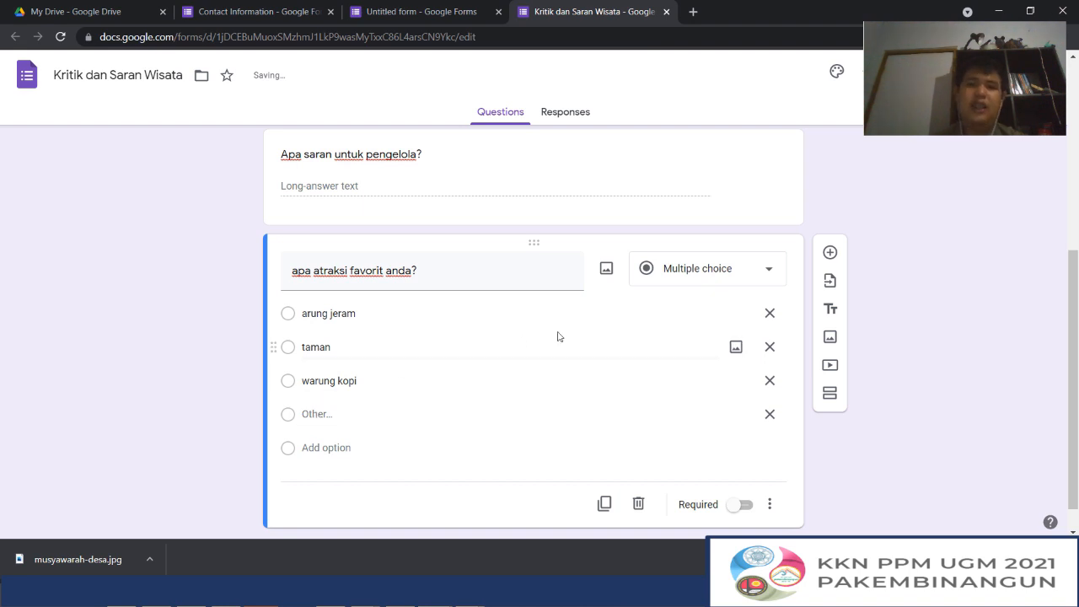
# Add a fifth question below the attraction question and set its type to Checkboxes
pyautogui.scroll(5, 557, 334)
pyautogui.scroll(-5, 556, 335)
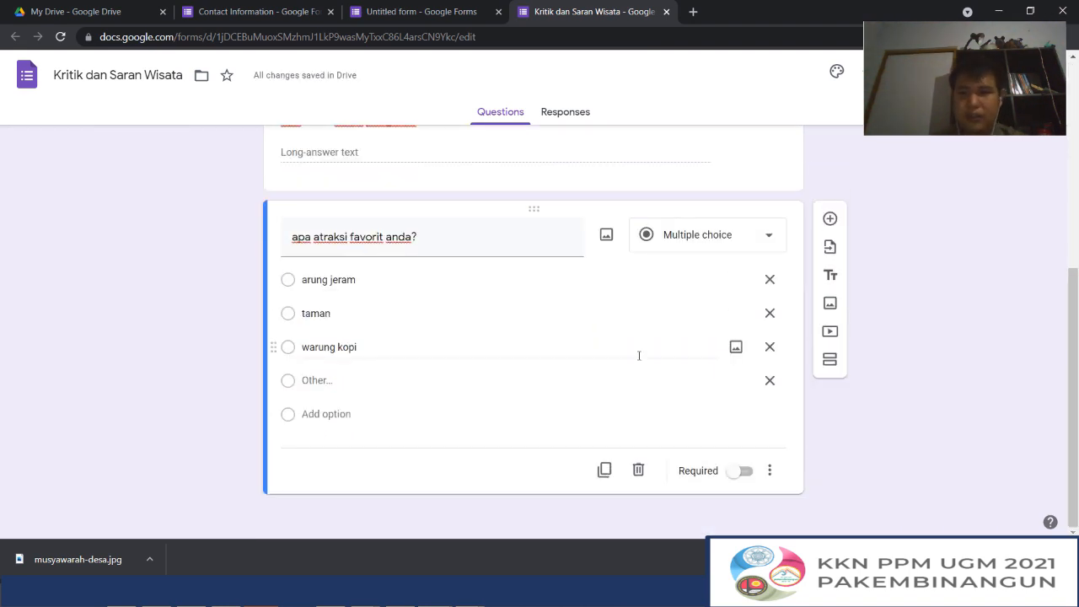
pyautogui.click(830, 218)
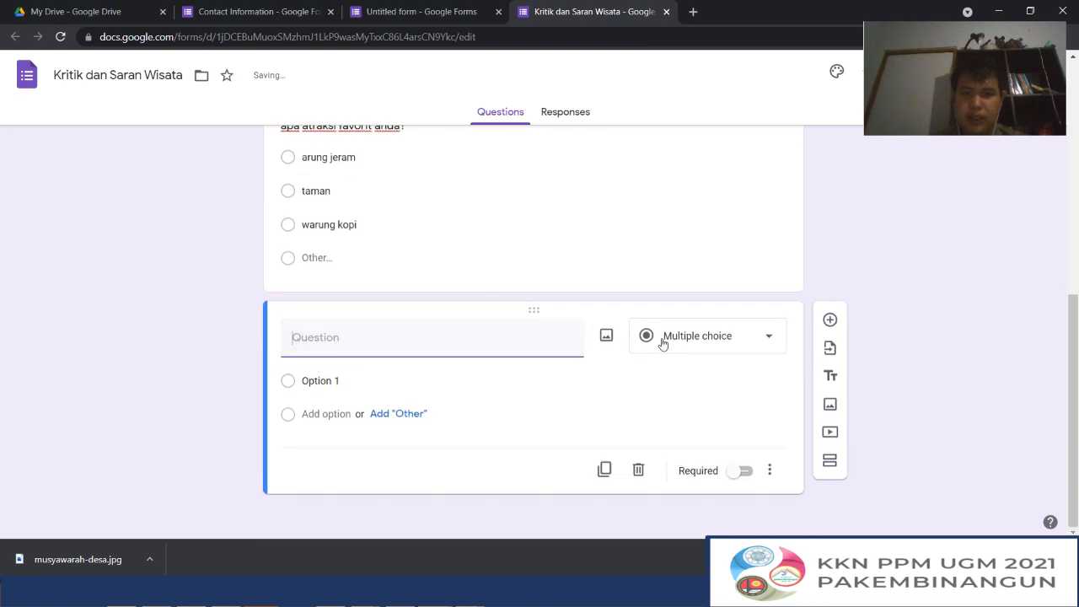
pyautogui.click(663, 337)
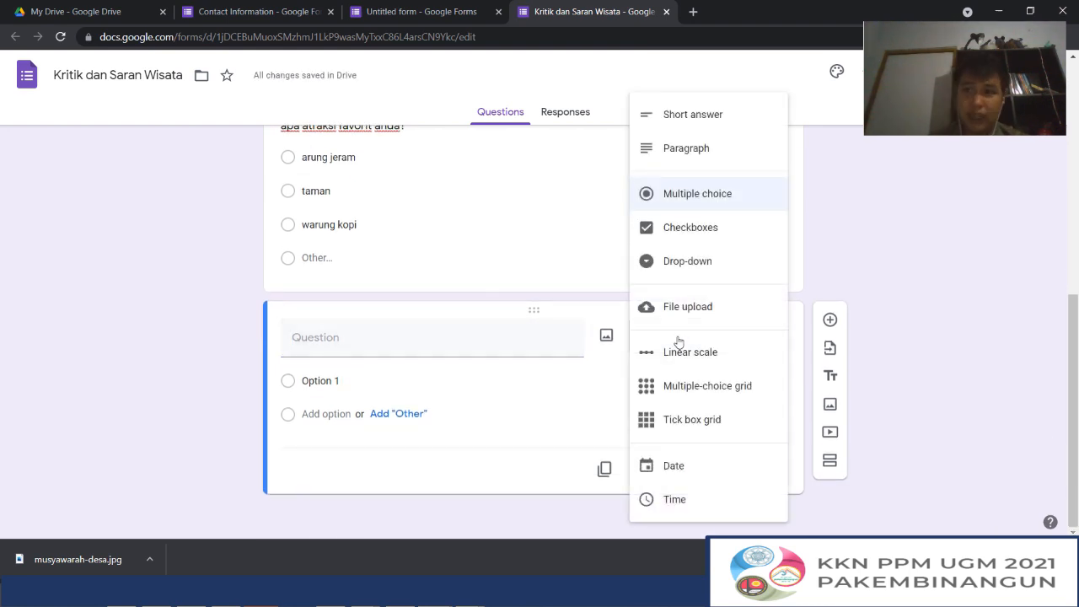
pyautogui.click(702, 235)
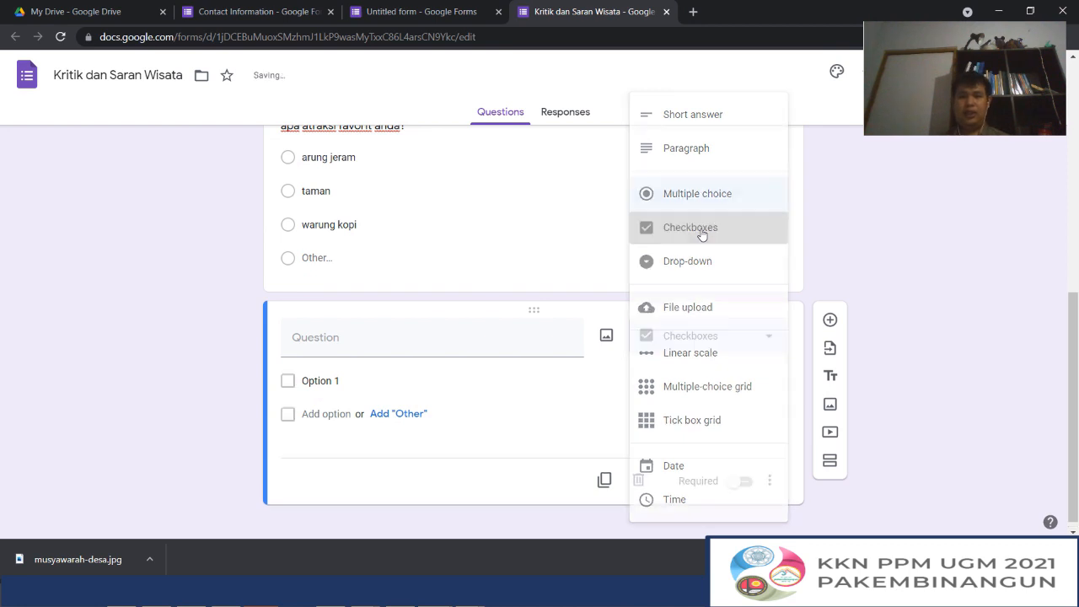
# Title the new Checkboxes question "dari mana kamu mengetahui lokasi wisata ini"
pyautogui.click(389, 341)
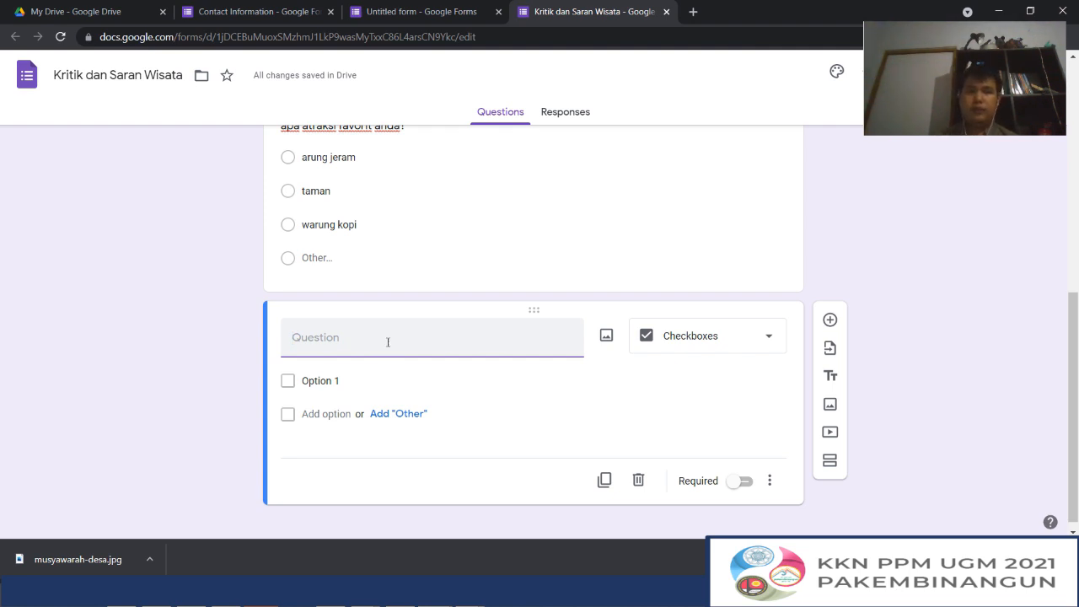
pyautogui.write('apa')
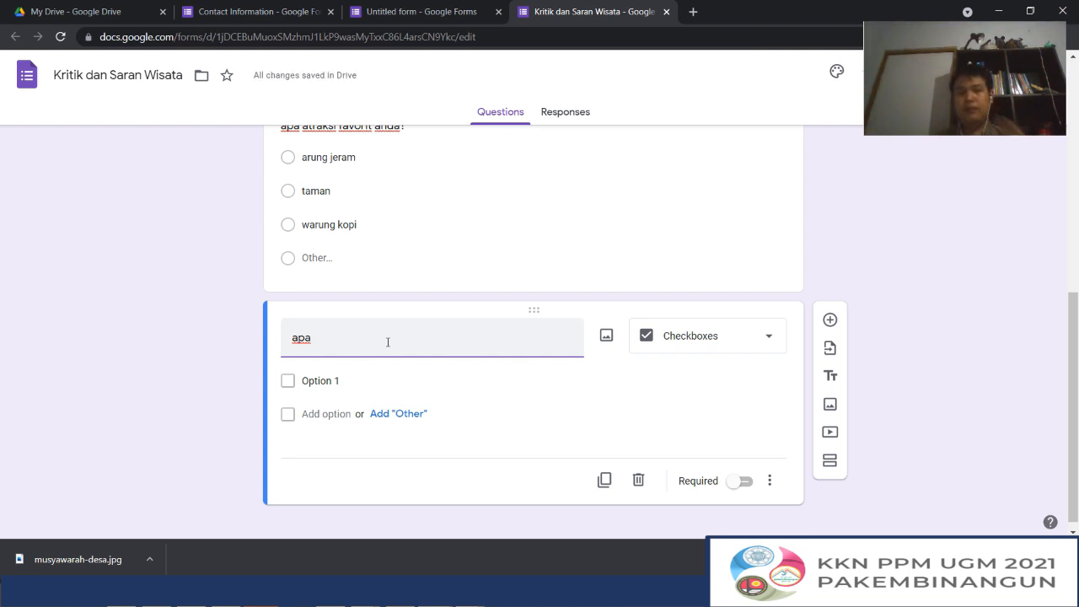
pyautogui.press('BackSpace')
pyautogui.press('BackSpace')
pyautogui.press('BackSpace')
pyautogui.press('BackSpace')
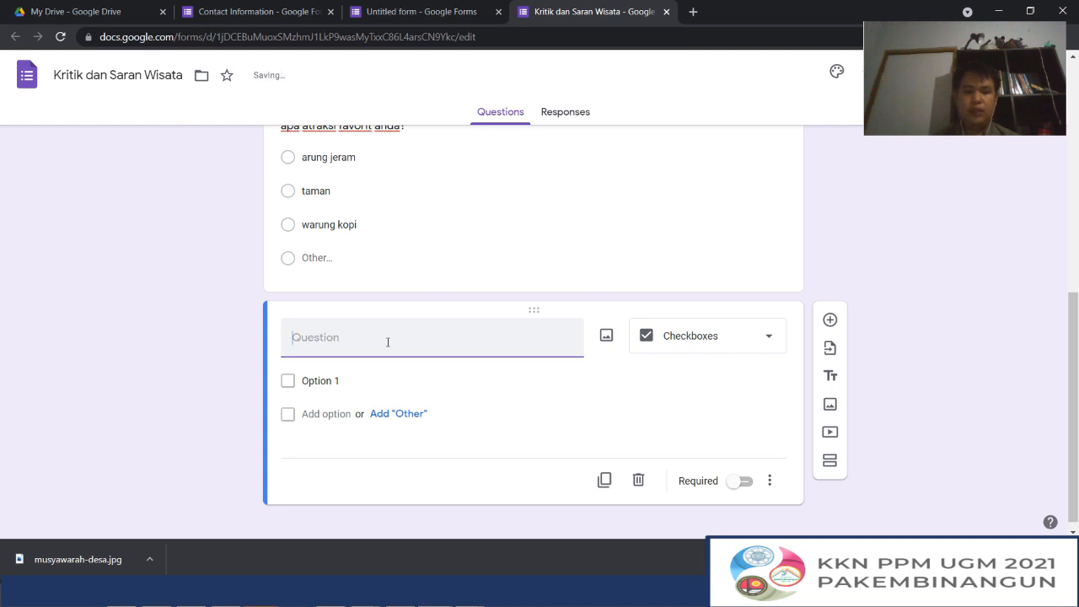
pyautogui.write('dari mana kamu')
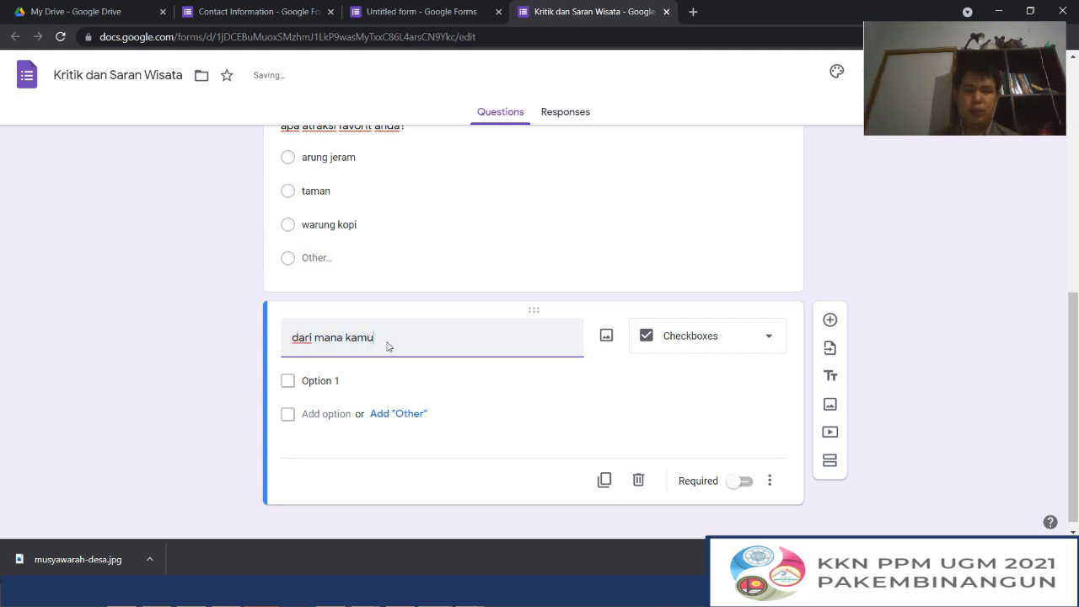
pyautogui.write(' mongetahui')
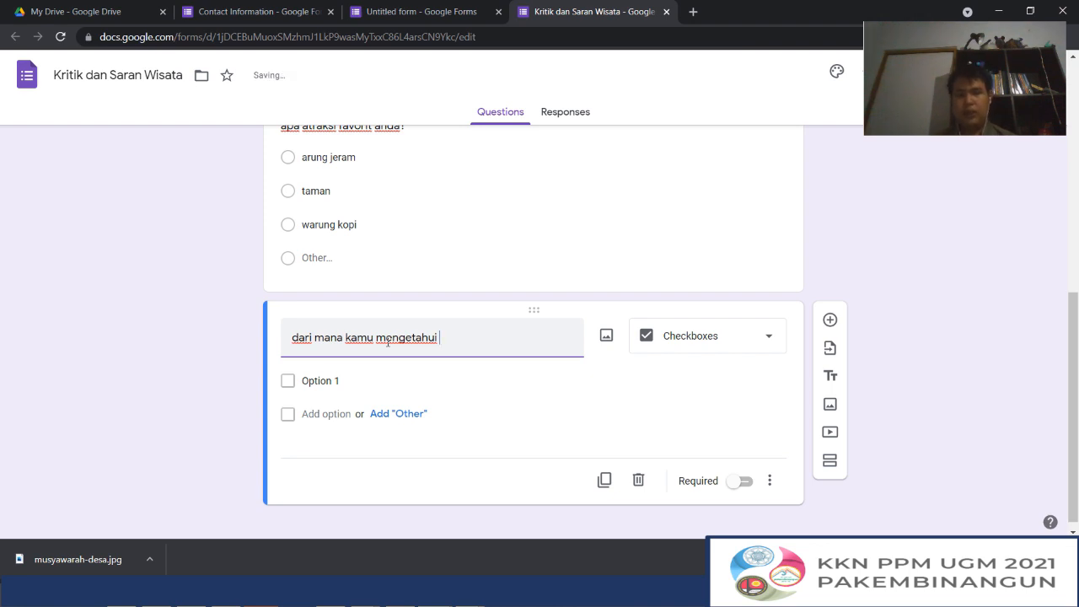
pyautogui.write(' lokasi wisa')
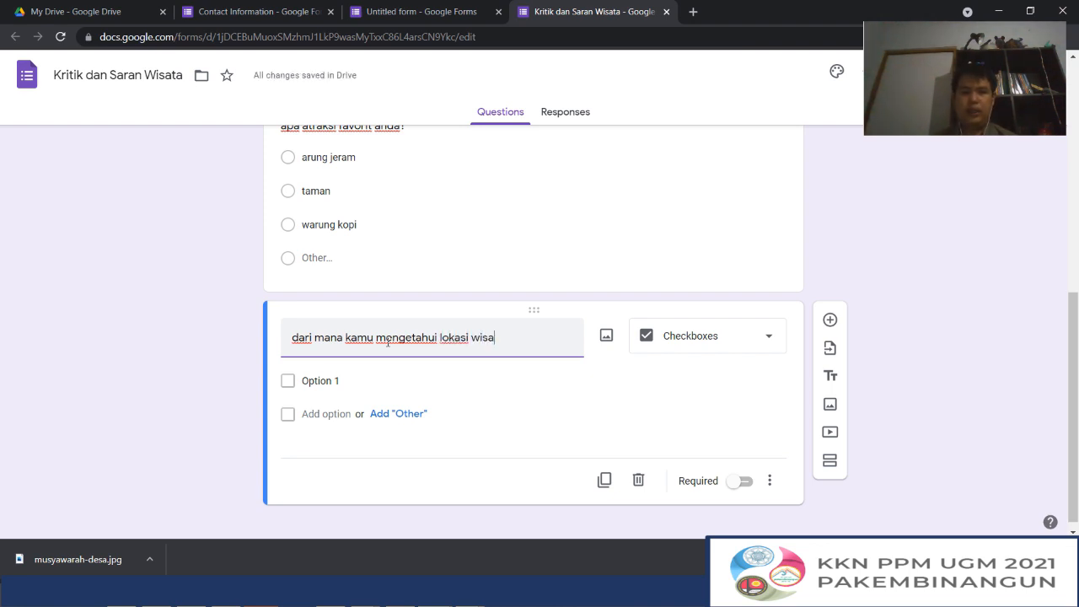
pyautogui.write('ta ini')
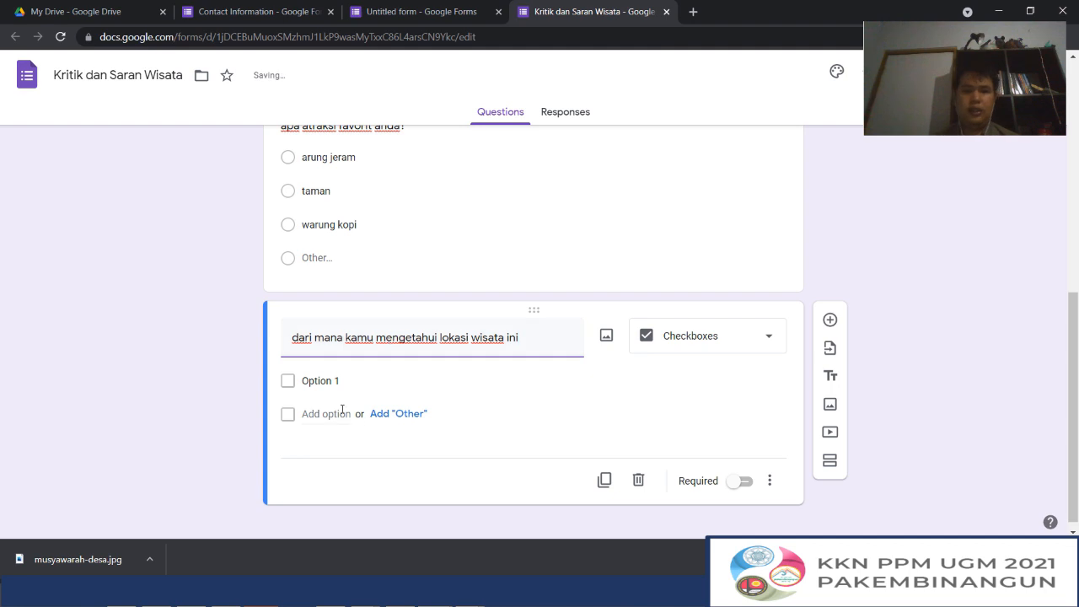
# Give the Checkboxes question the options "teman" and "sosial media", plus an "Other" choice
pyautogui.click(331, 381)
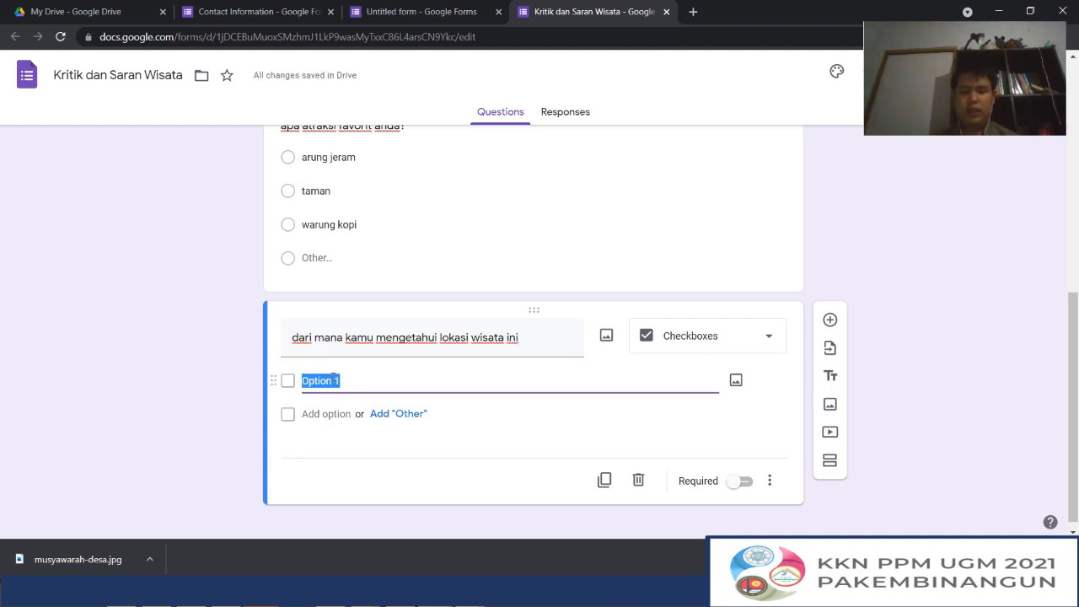
pyautogui.write('teman')
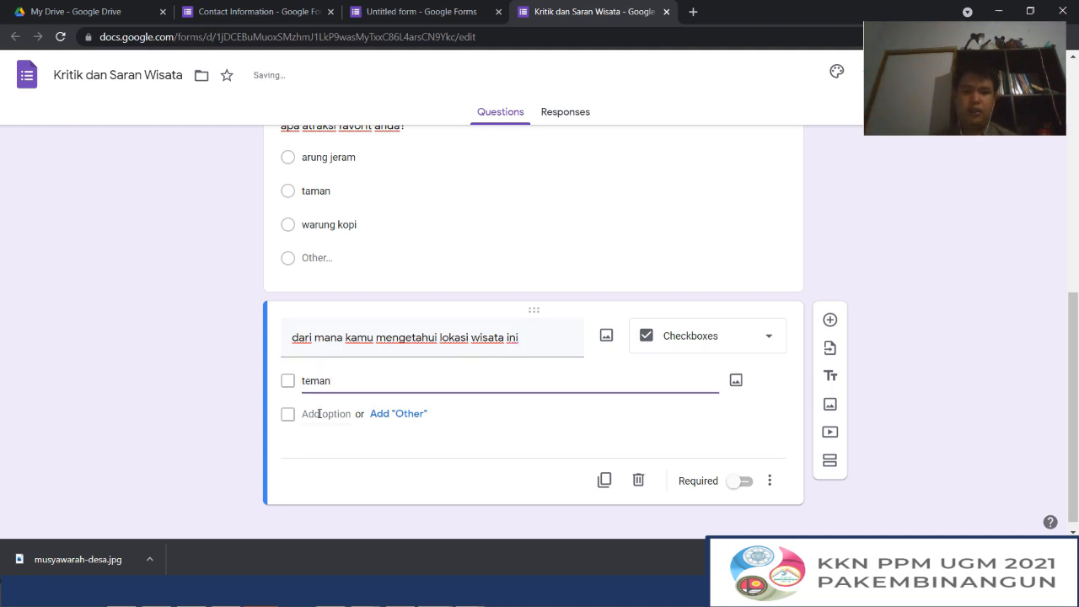
pyautogui.click(319, 413)
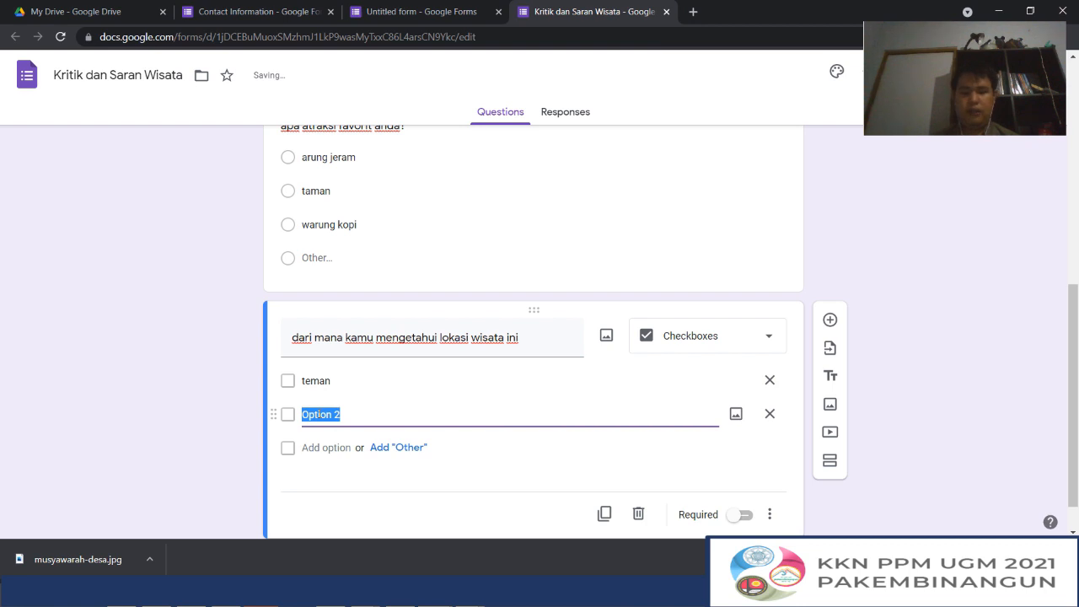
pyautogui.write('sosial media')
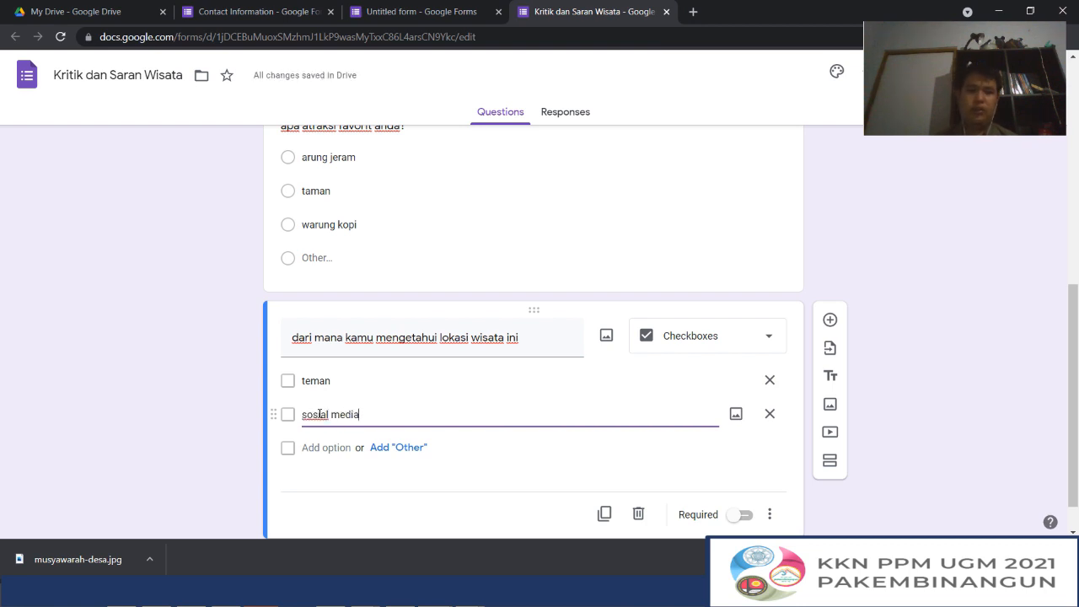
pyautogui.click(398, 448)
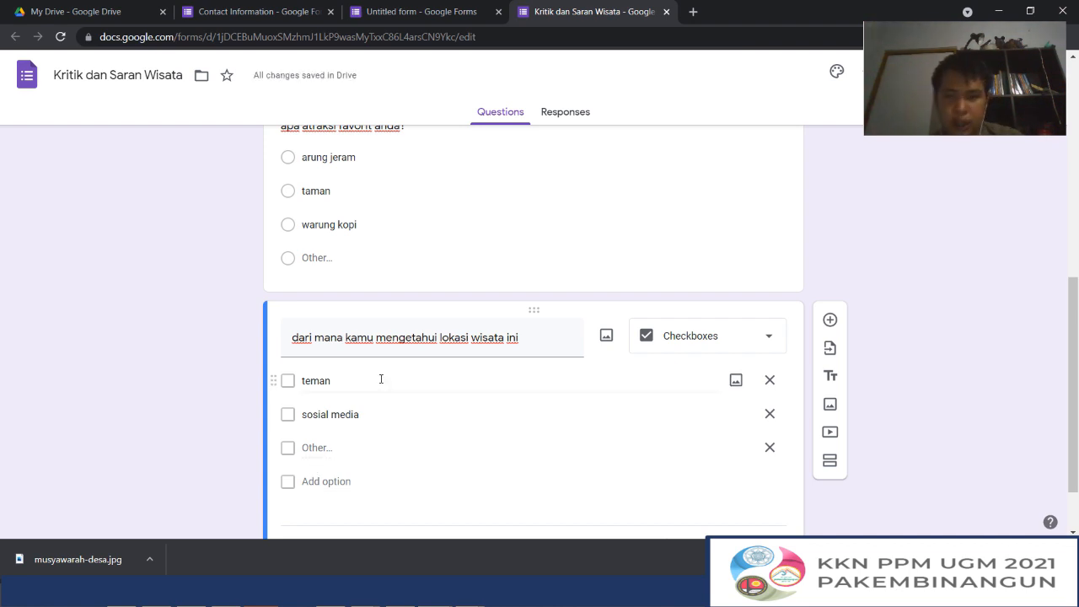
# Add a sixth question of the Drop-down type below the Checkboxes question and open its title for editing
pyautogui.scroll(-1, 380, 379)
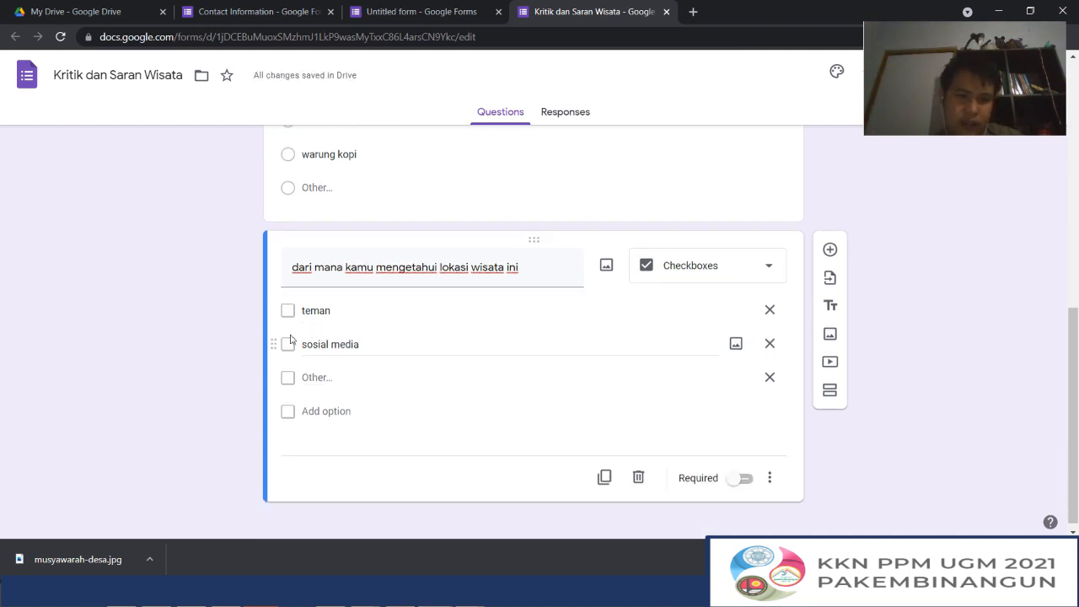
pyautogui.click(829, 249)
pyautogui.click(703, 335)
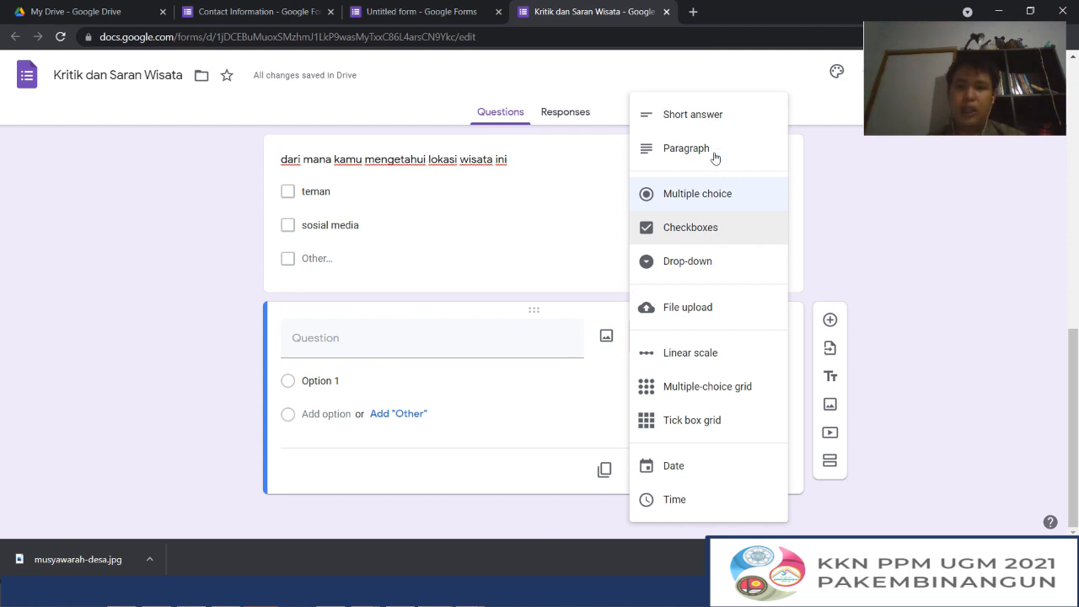
pyautogui.click(685, 276)
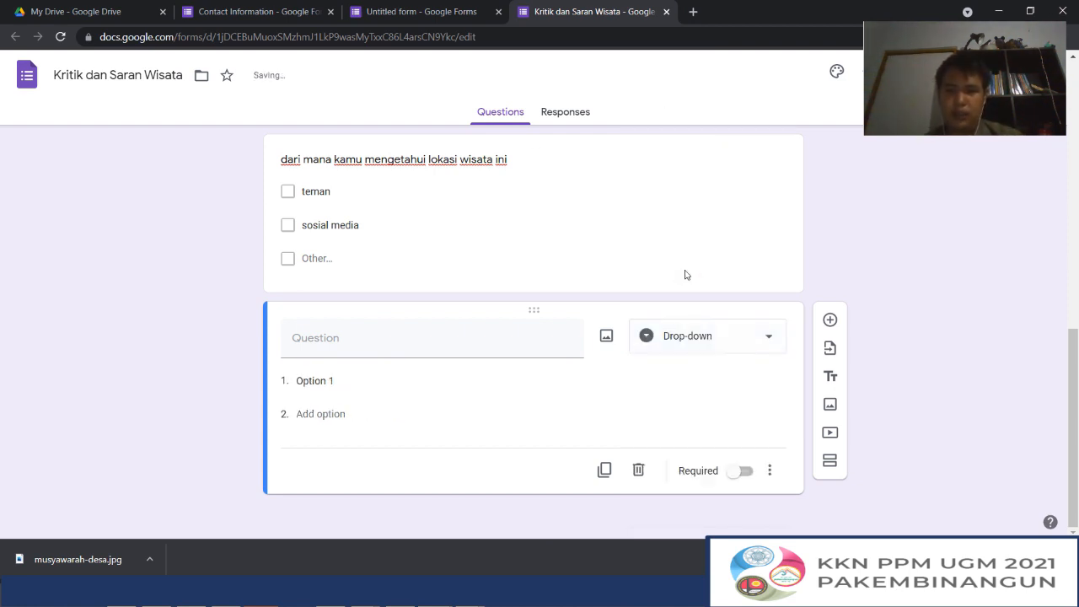
pyautogui.scroll(5, 352, 333)
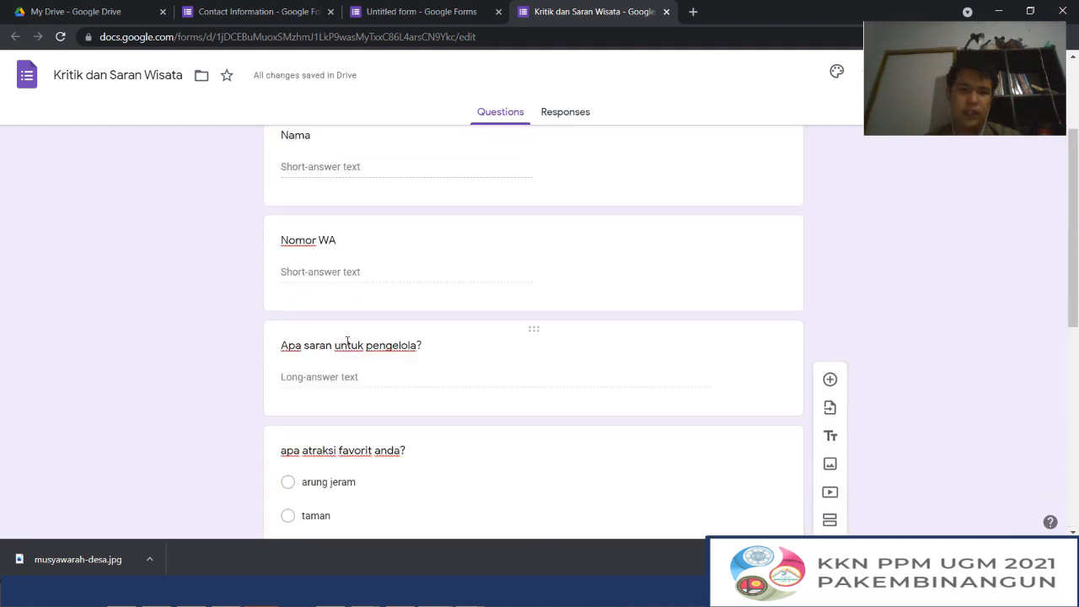
pyautogui.scroll(-2, 253, 366)
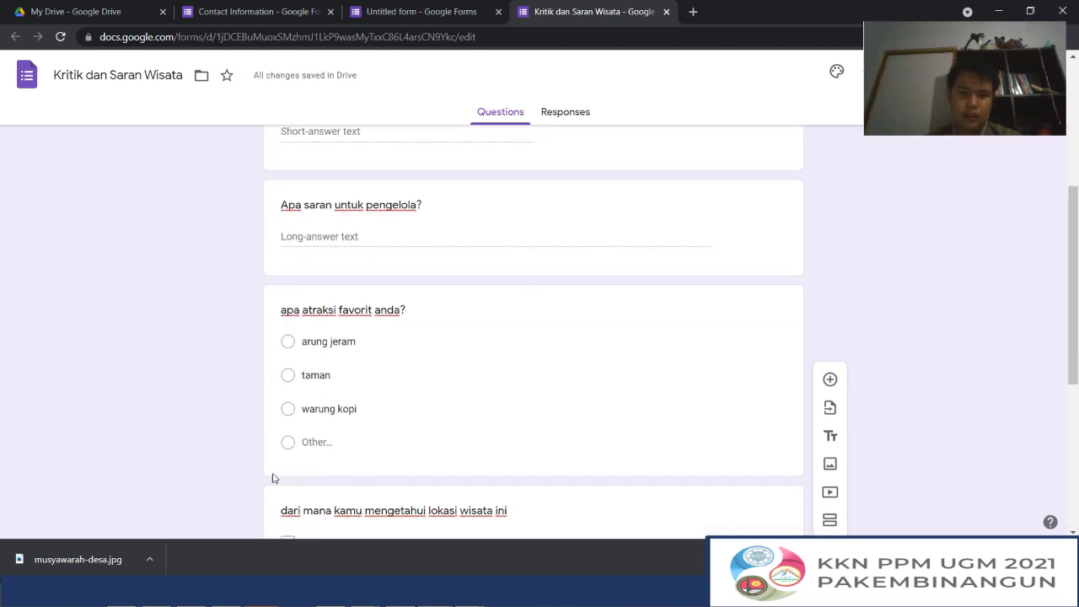
pyautogui.scroll(-5, 393, 356)
pyautogui.click(358, 338)
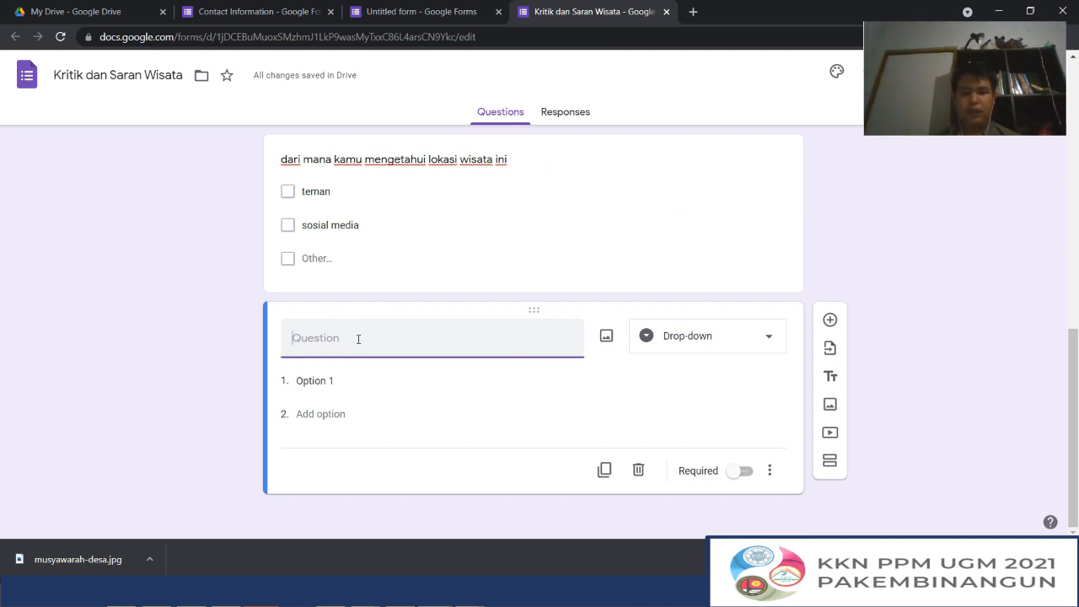
pyautogui.write('seberapa')
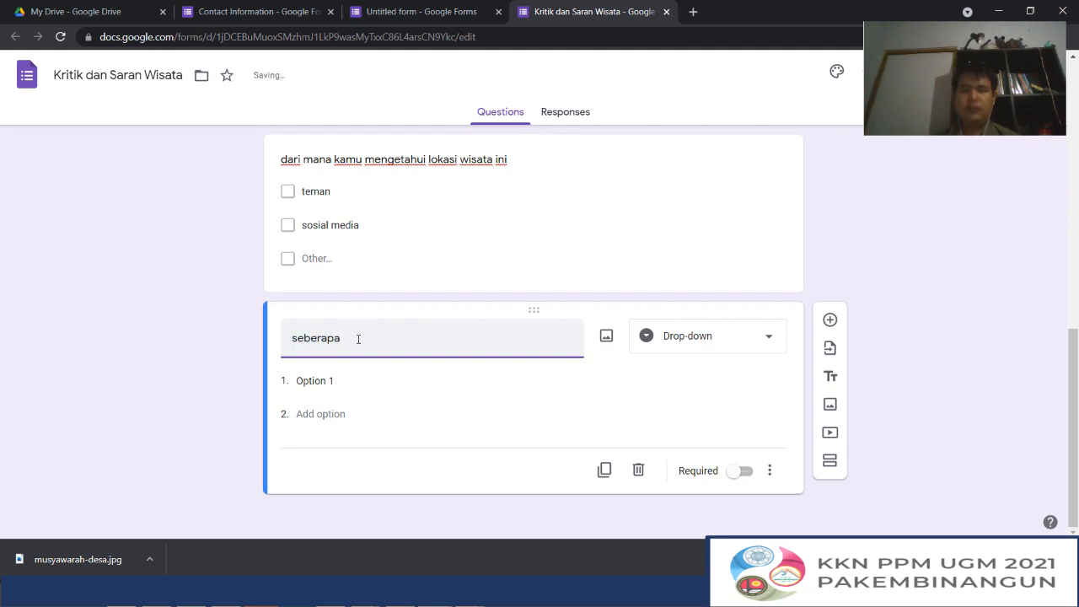
pyautogui.hotkey('ctrl', 'a')
pyautogui.press('BackSpace')
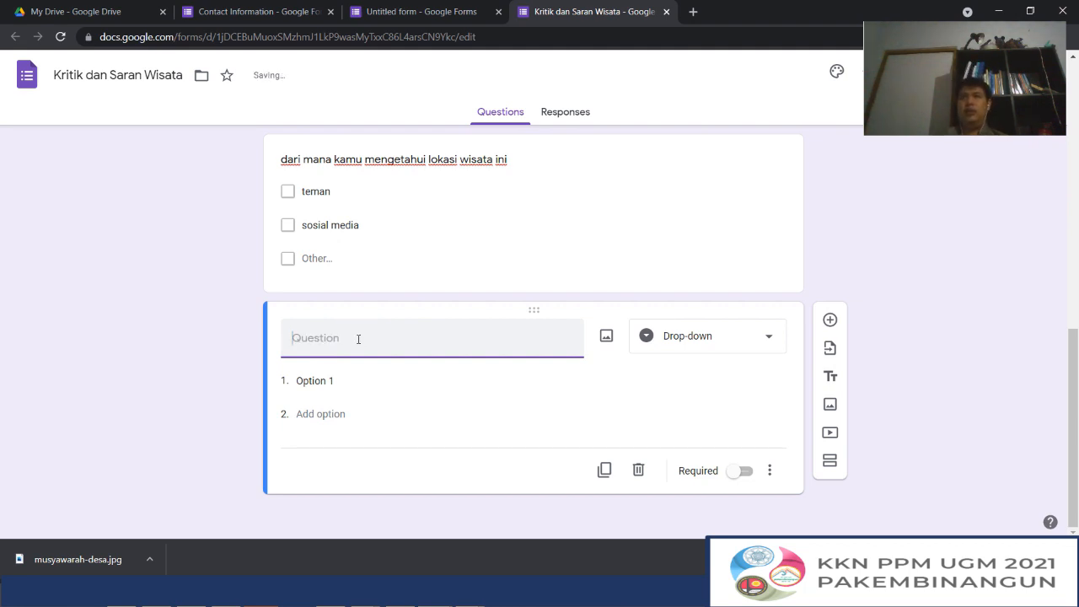
# Title the new Drop-down question "apa menu favorit"
pyautogui.write('apa men')
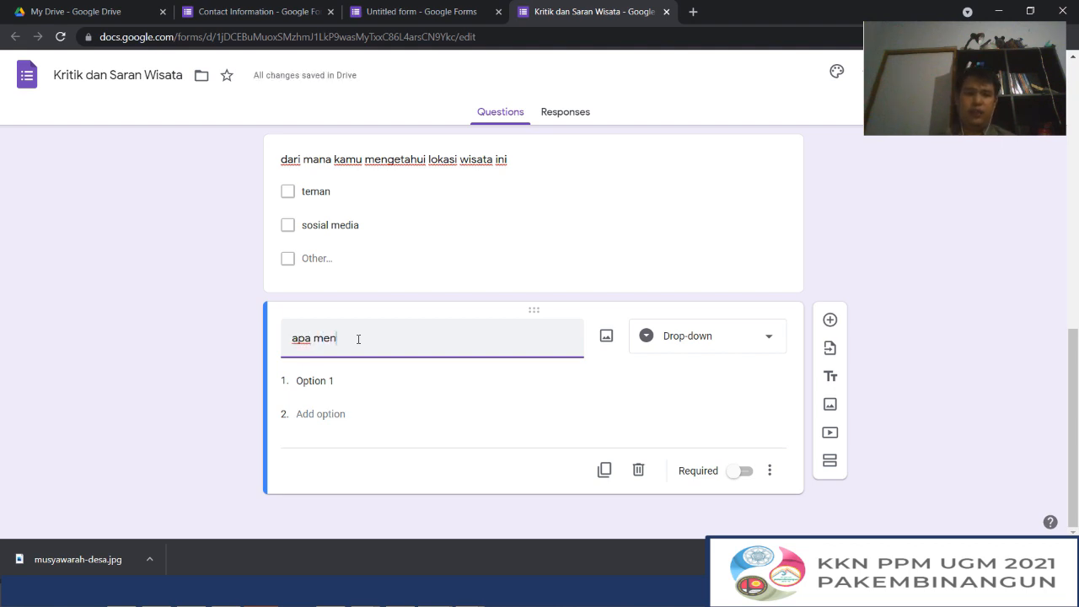
pyautogui.write('u favo')
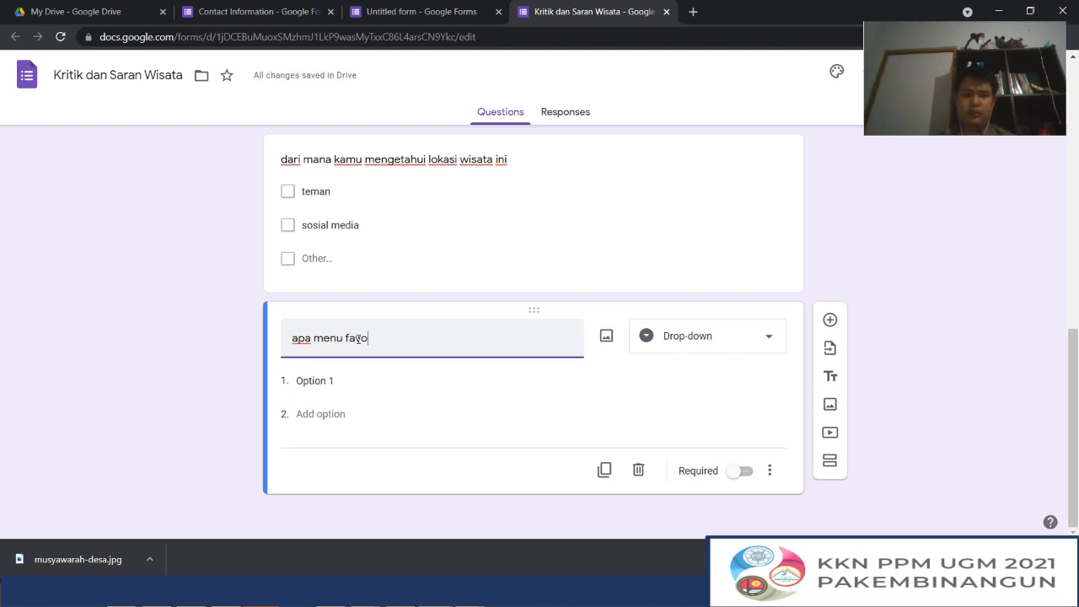
pyautogui.write('rit')
# Give the favourite menu question the options "pisang goreng" and "pisang bakar"
pyautogui.click(324, 378)
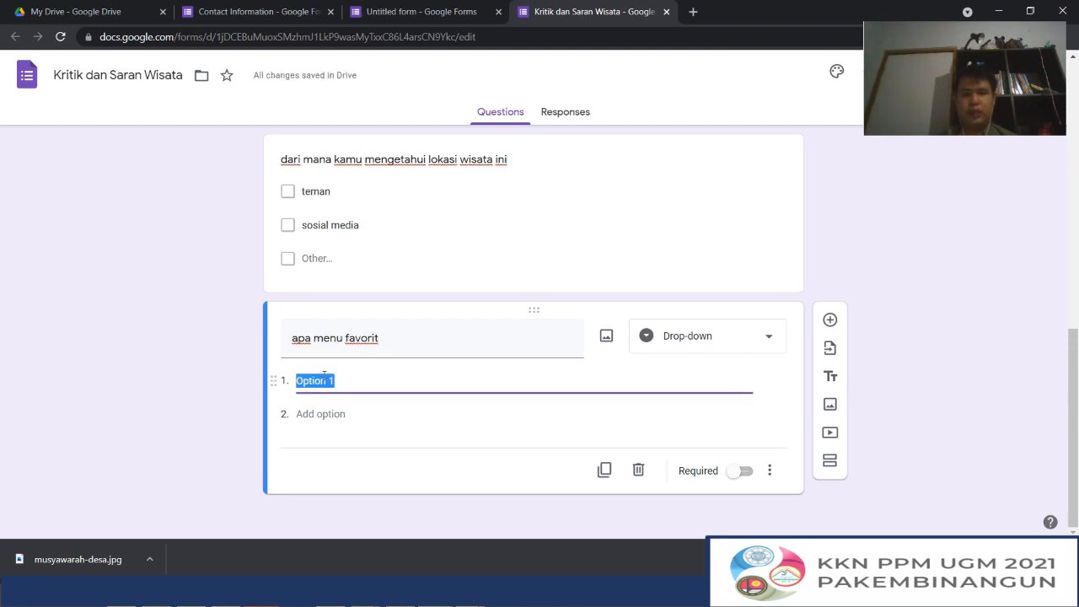
pyautogui.tripleClick(386, 337)
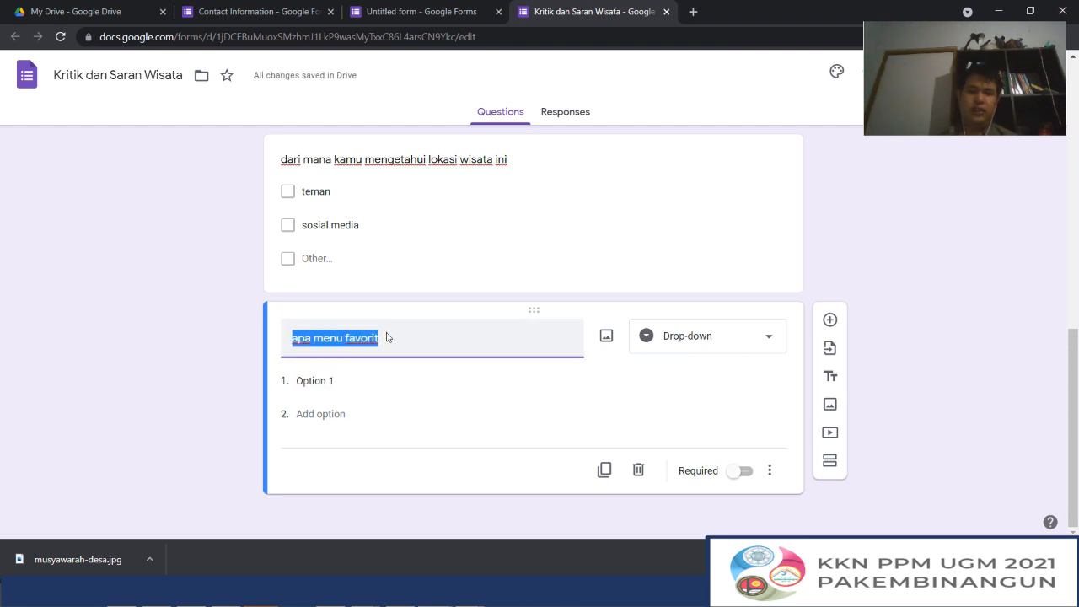
pyautogui.click(336, 381)
pyautogui.write('pis')
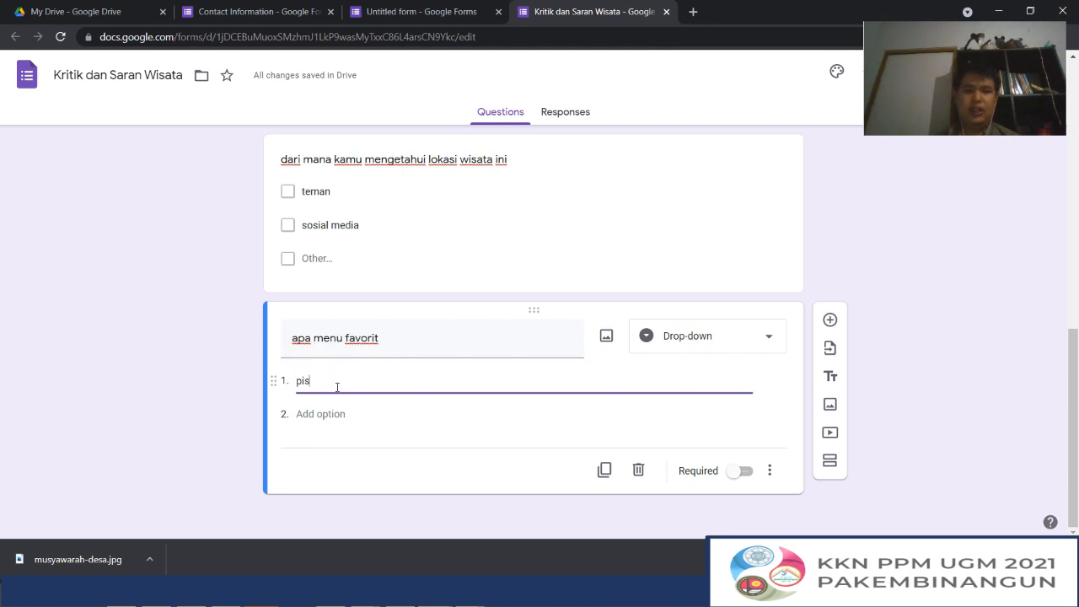
pyautogui.write('ang goreng')
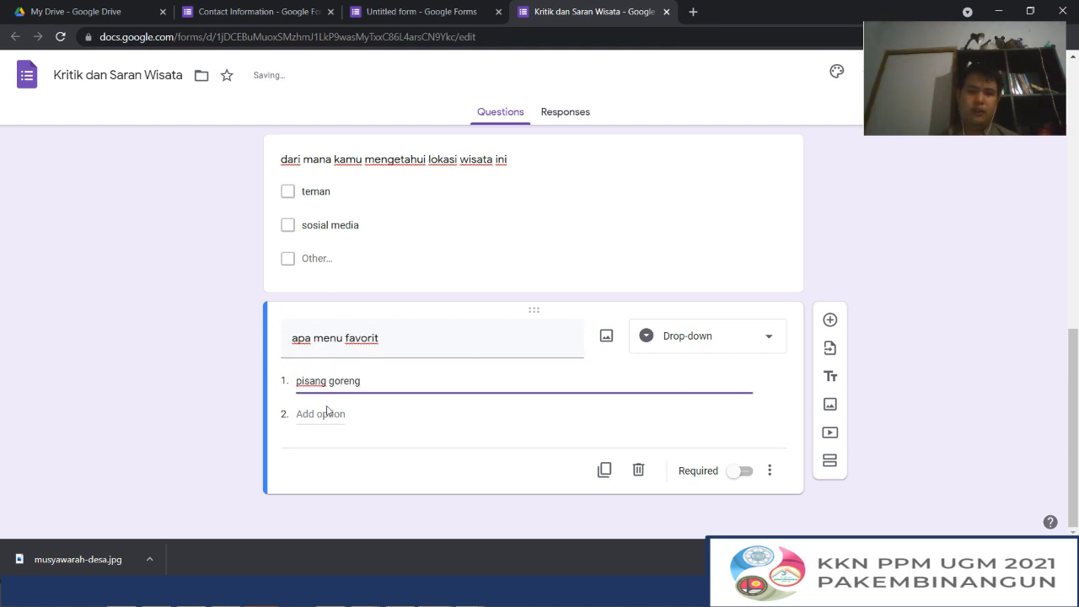
pyautogui.click(327, 412)
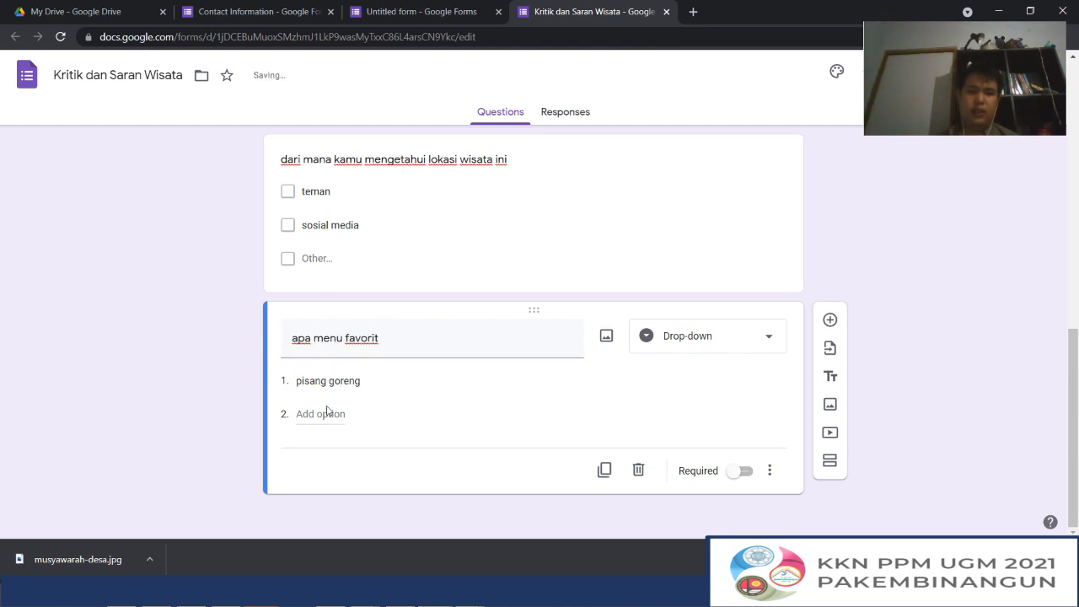
pyautogui.click(327, 412)
pyautogui.write('pisang ')
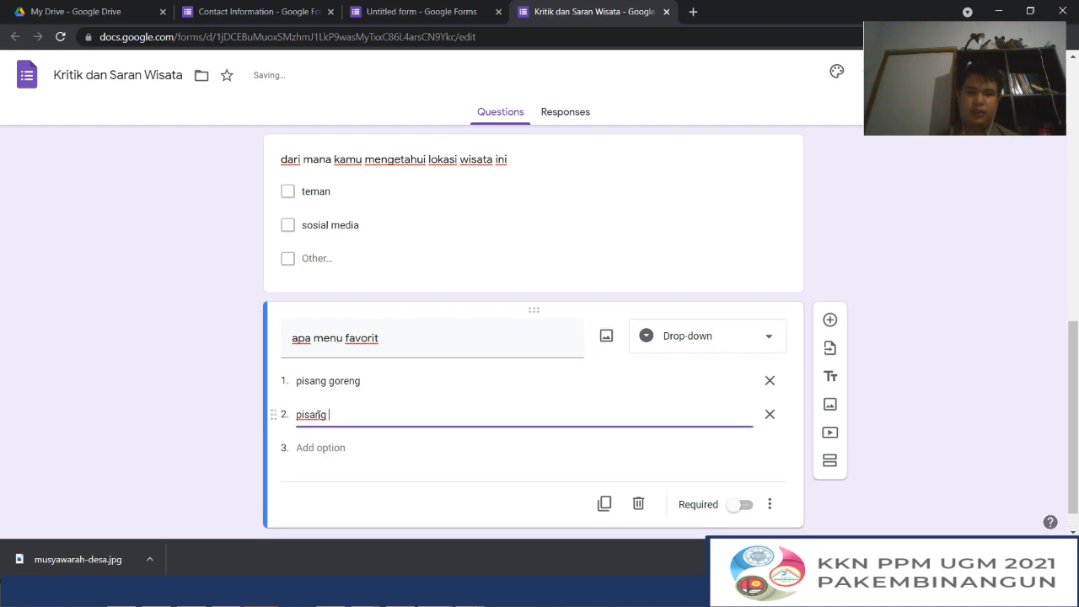
pyautogui.write('bakar')
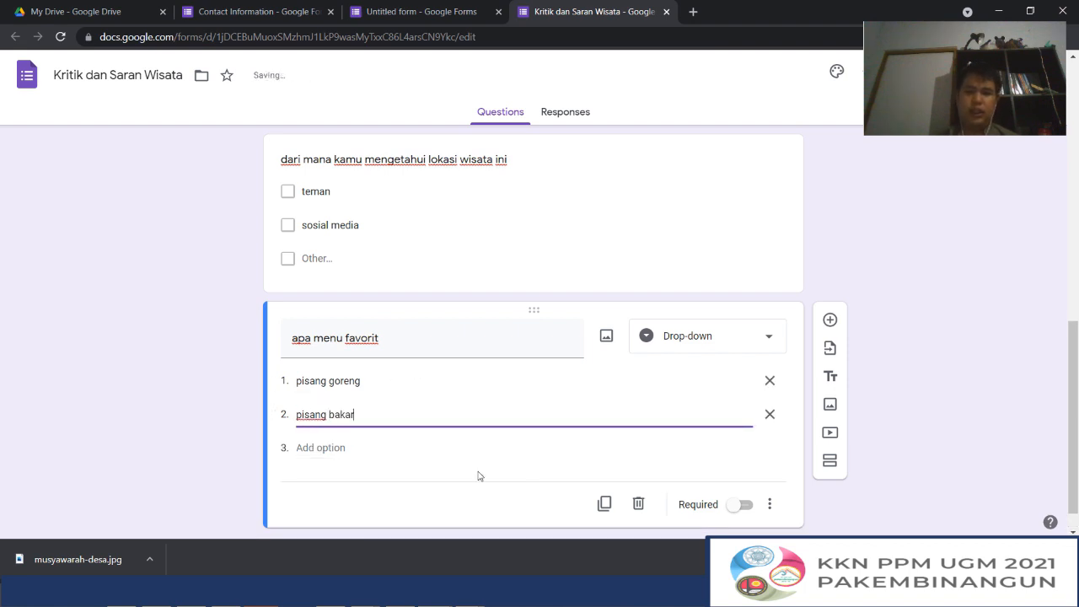
# Add a seventh question of the File upload type and agree to let respondents upload files to Drive
pyautogui.click(830, 320)
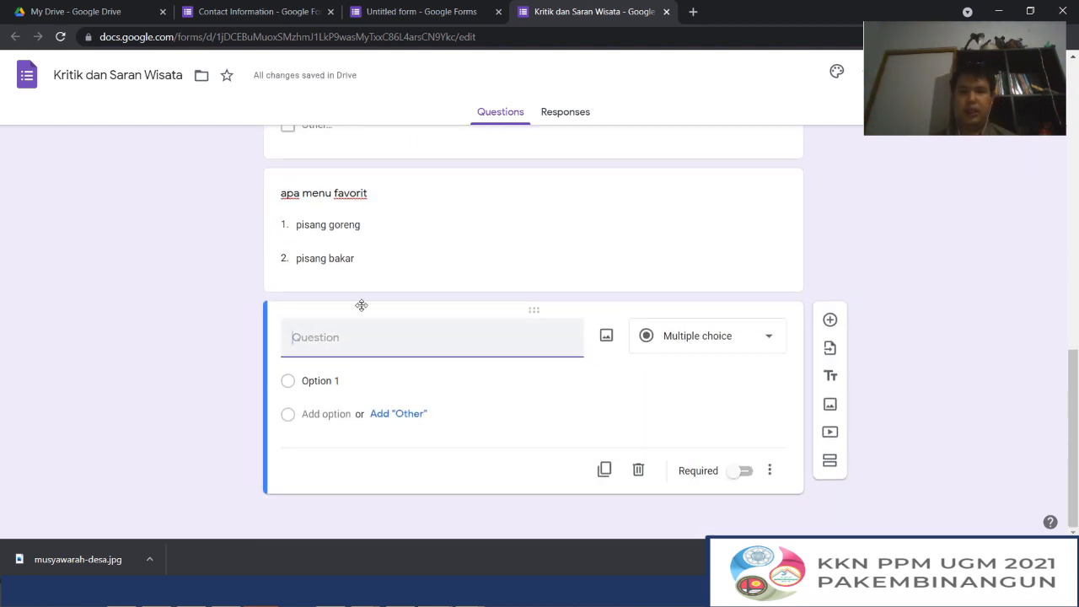
pyautogui.scroll(2, 289, 275)
pyautogui.scroll(2, 289, 275)
pyautogui.scroll(-6, 289, 428)
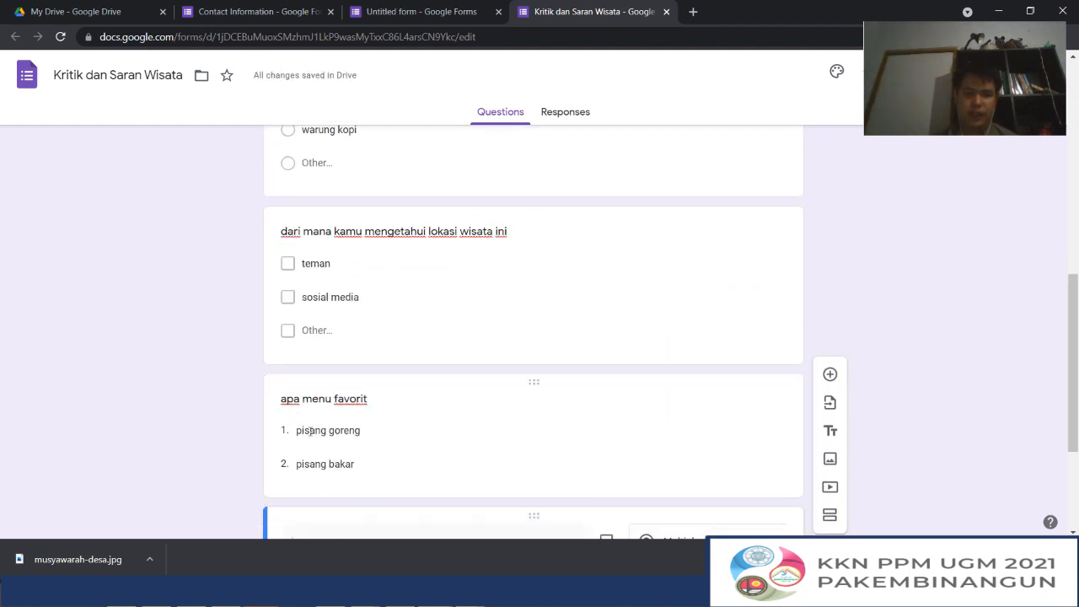
pyautogui.click(740, 336)
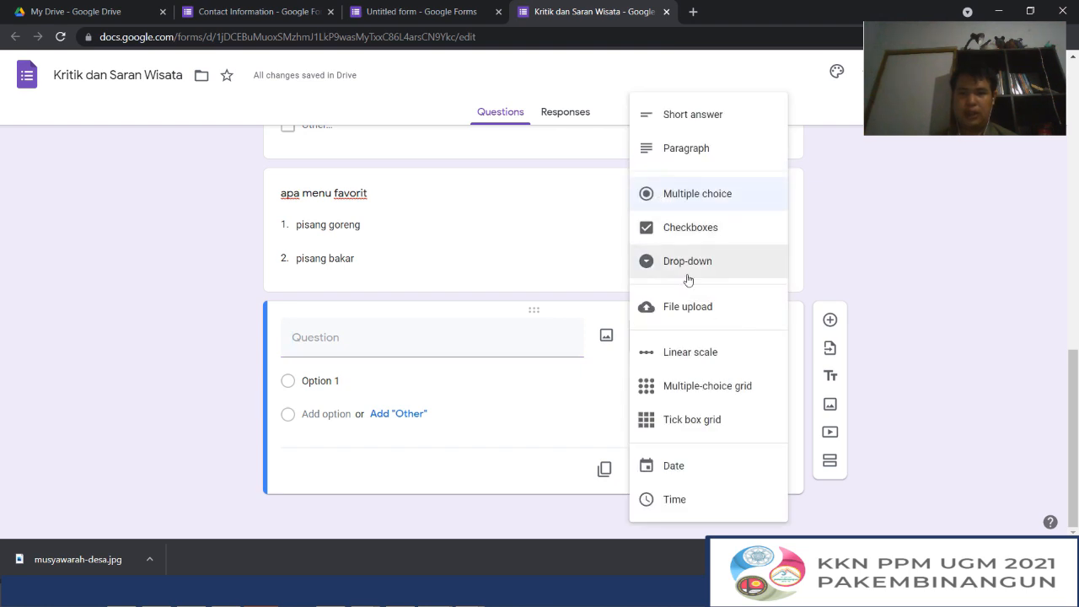
pyautogui.click(691, 310)
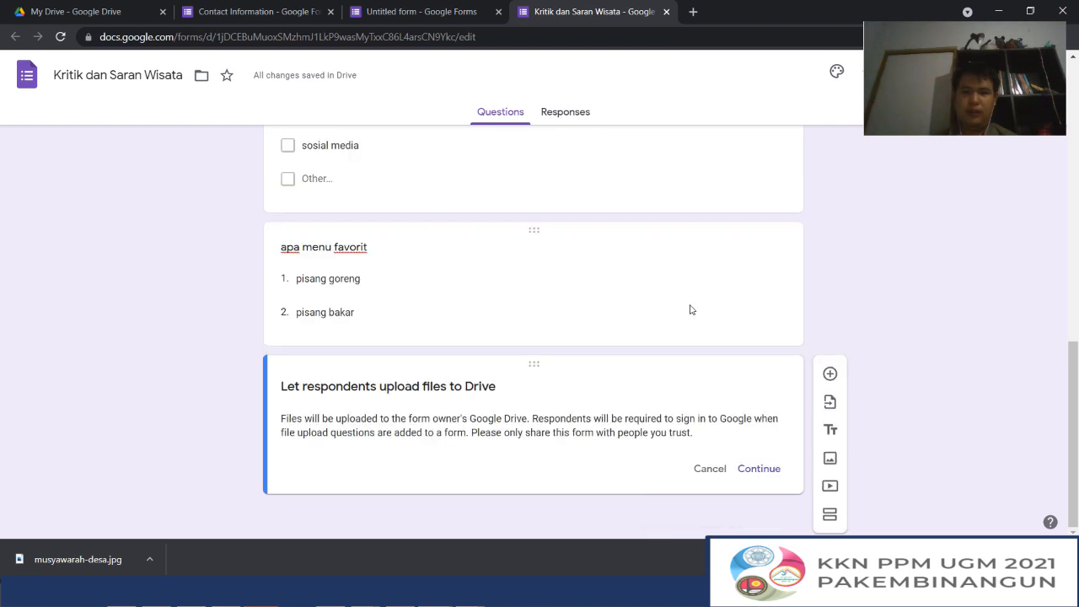
pyautogui.click(758, 469)
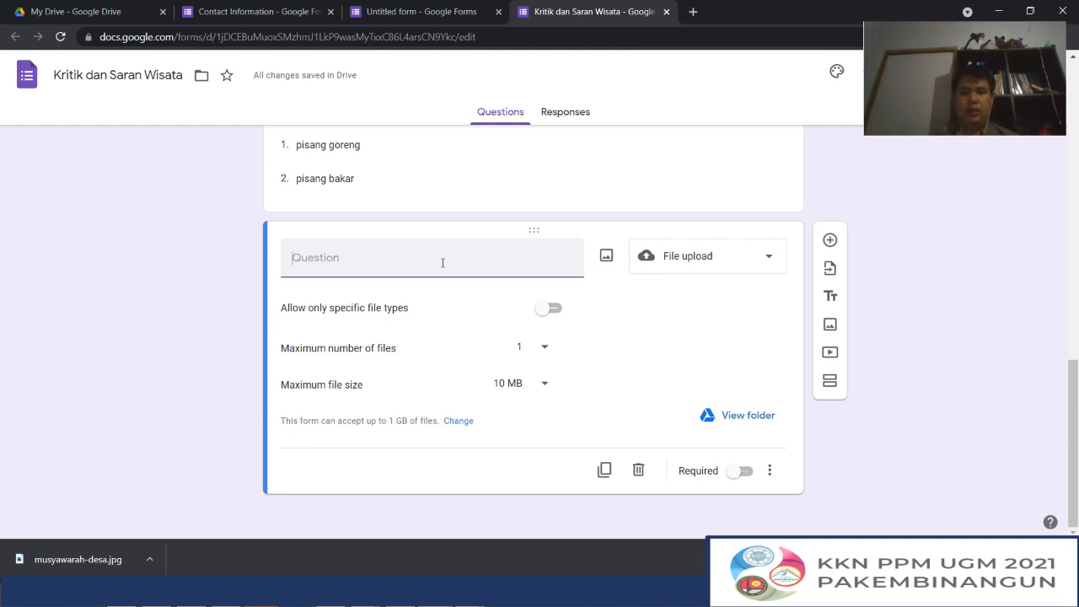
# Title the File upload question "Foto barang hilang"
pyautogui.write('Foto ')
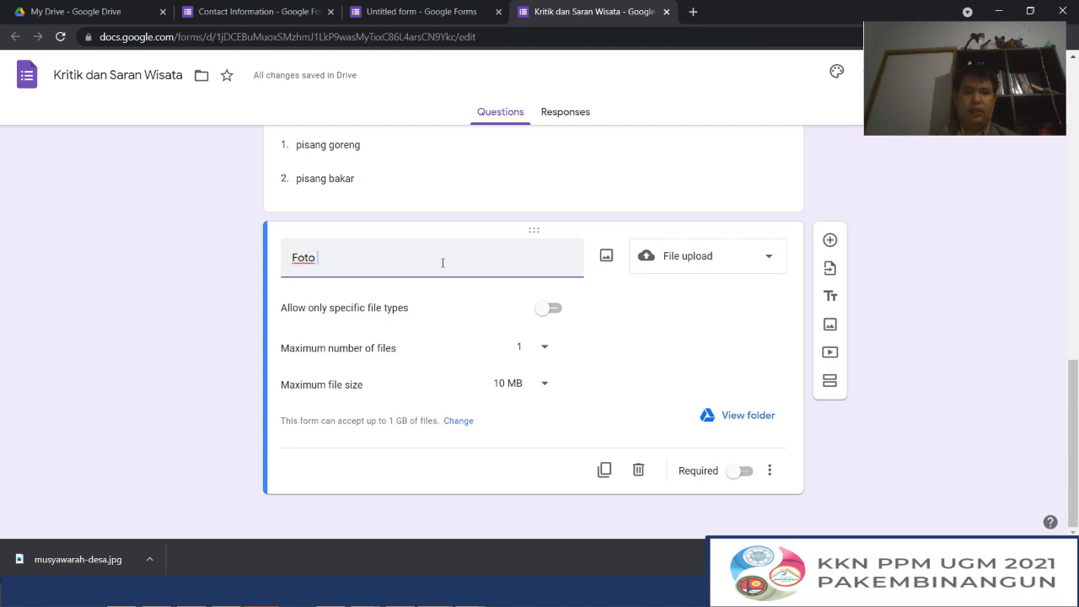
pyautogui.write('barang hilang')
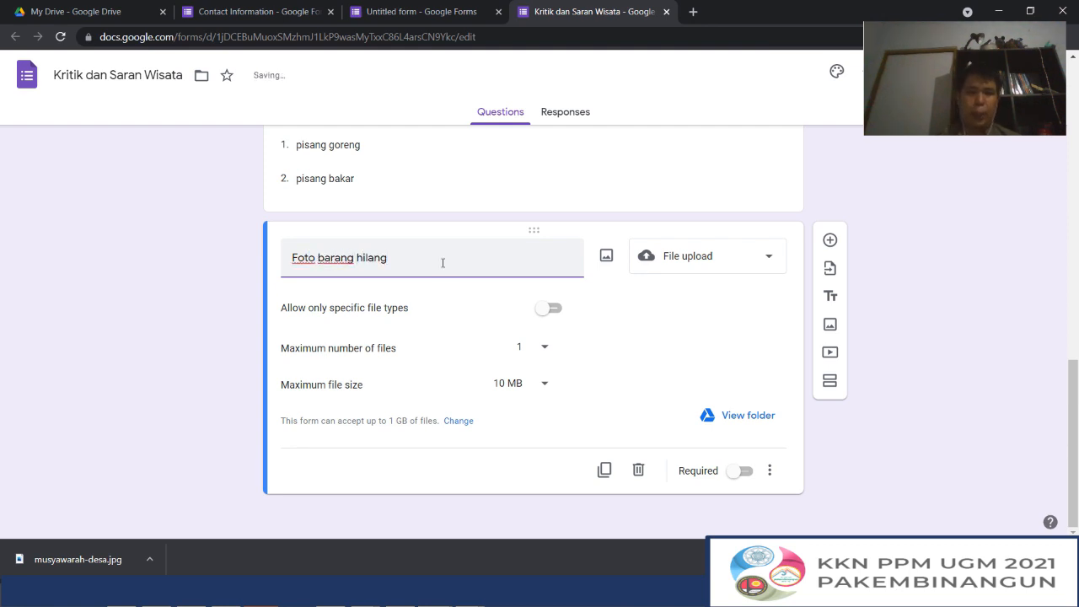
# Restrict the "Foto barang hilang" upload question to specific file types only
pyautogui.click(549, 310)
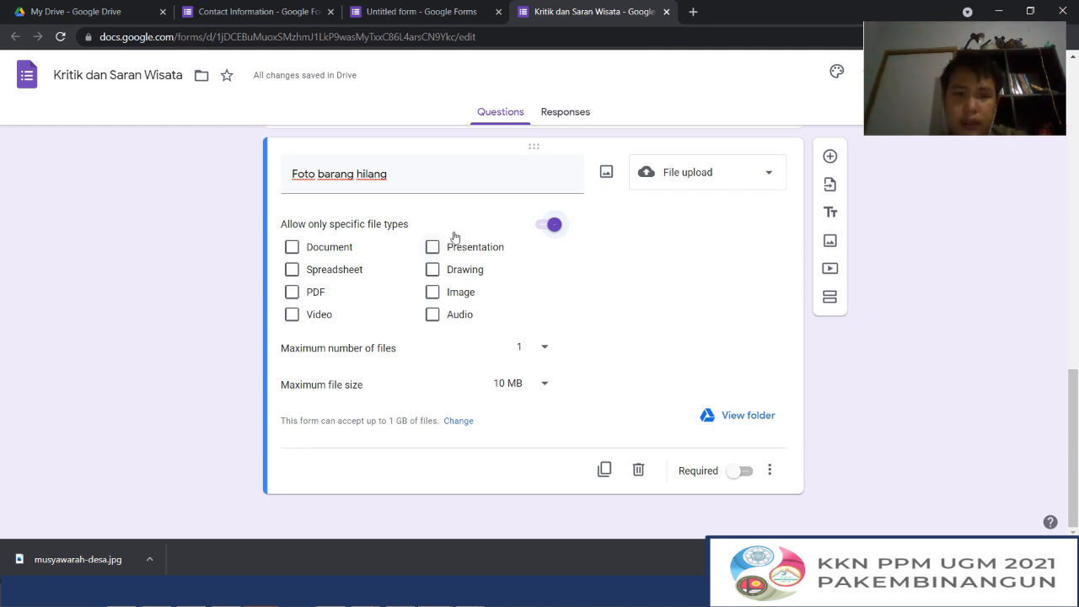
pyautogui.click(415, 184)
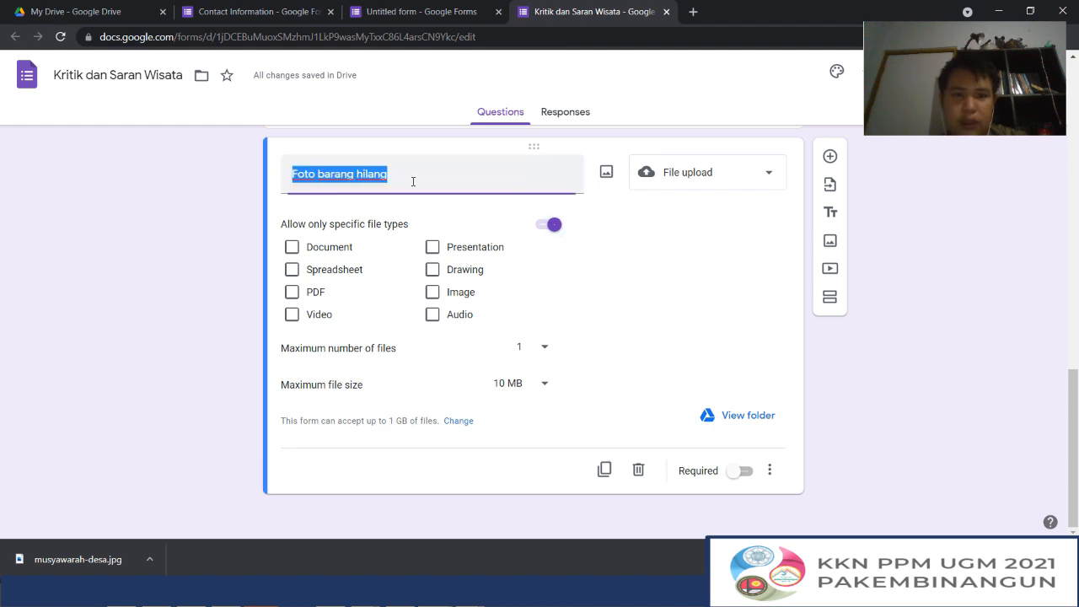
pyautogui.click(406, 175)
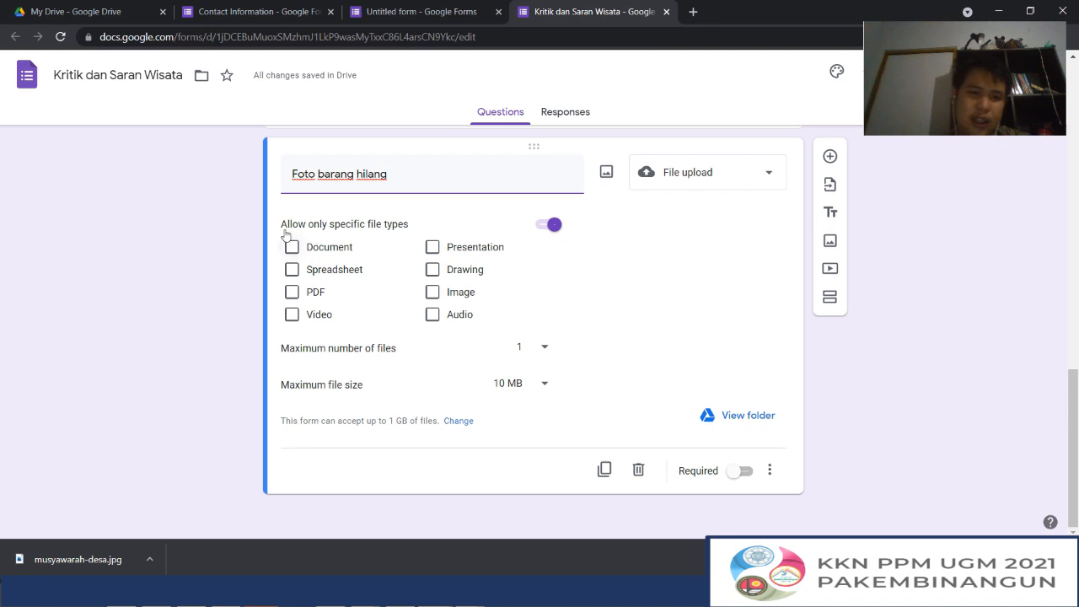
# Try Drawing and Image as allowed file types for the upload question, and clear both selections again
pyautogui.click(431, 272)
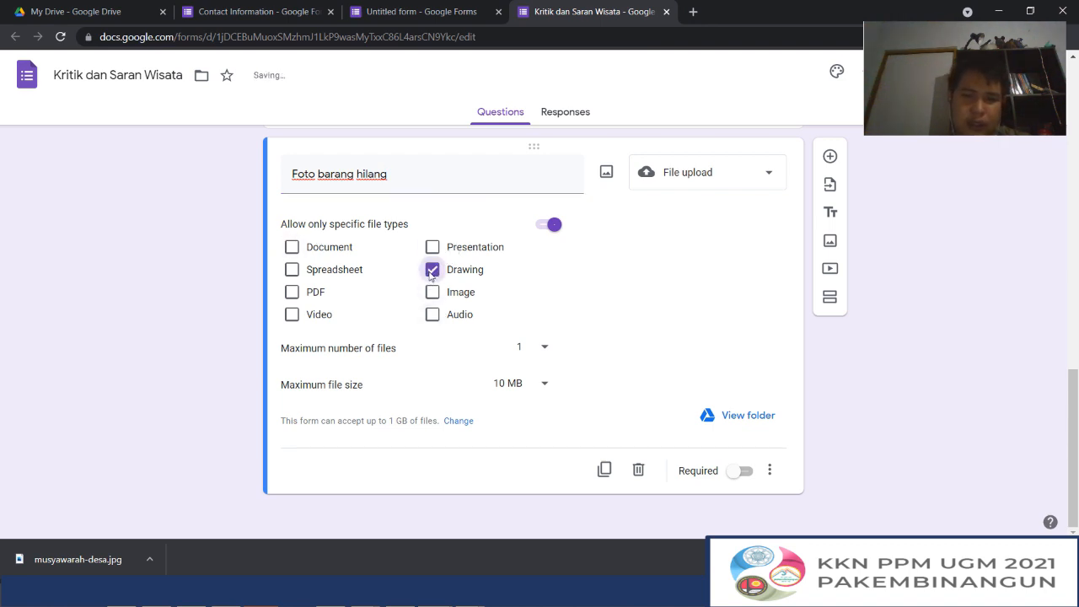
pyautogui.click(431, 292)
pyautogui.click(432, 272)
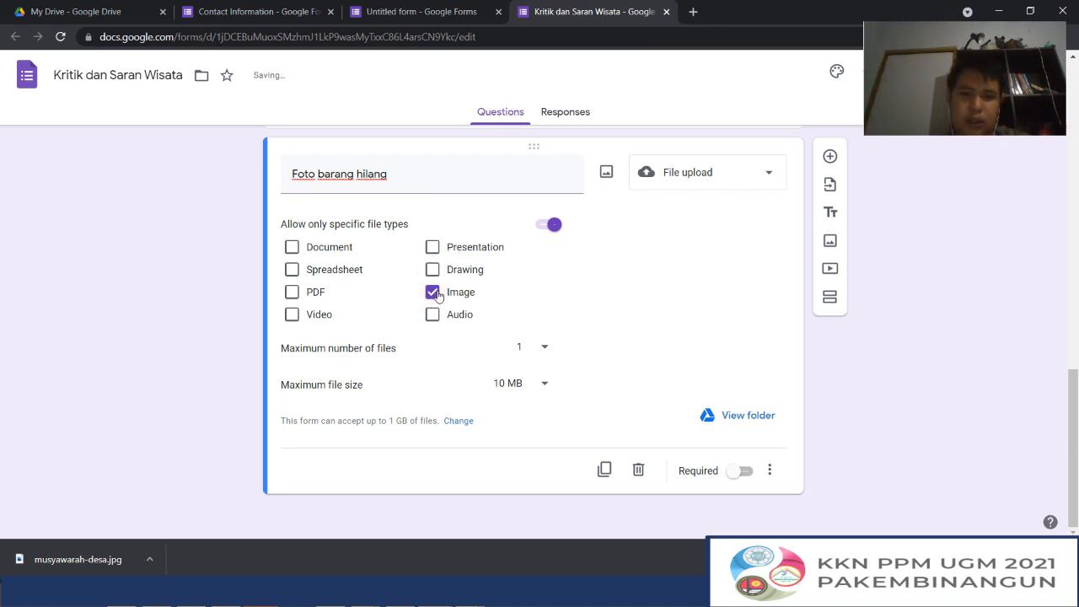
pyautogui.click(432, 292)
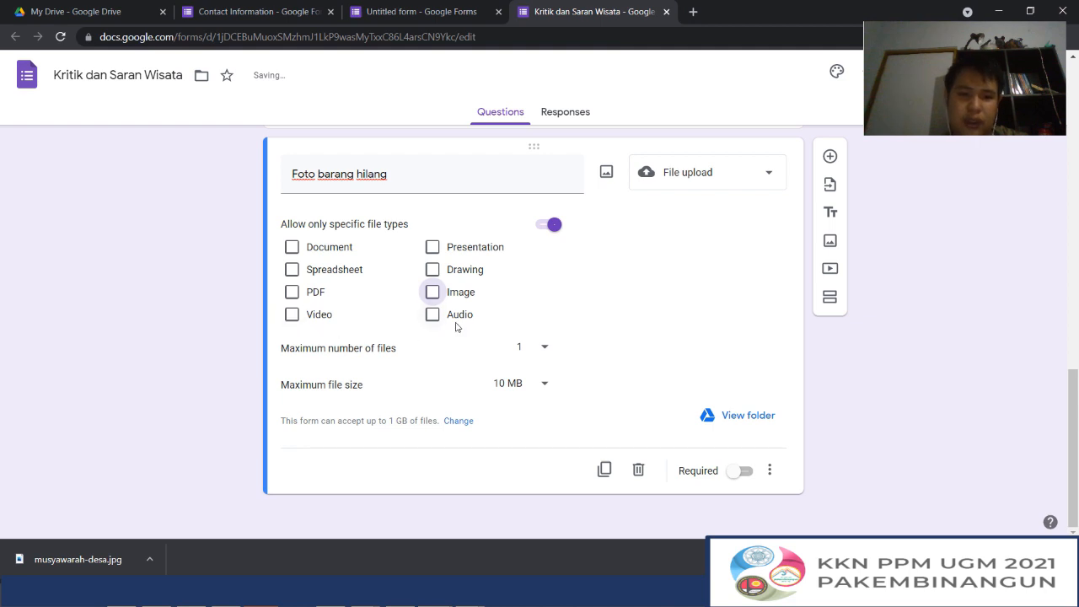
# Turn off the specific file type restriction for the "Foto barang hilang" upload question
pyautogui.click(540, 225)
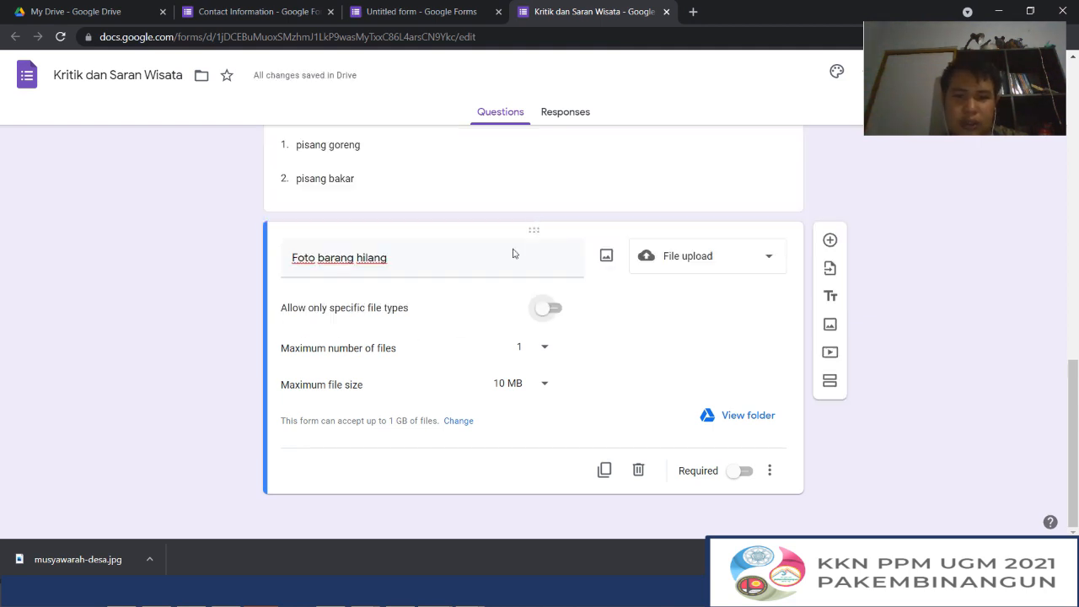
pyautogui.click(549, 310)
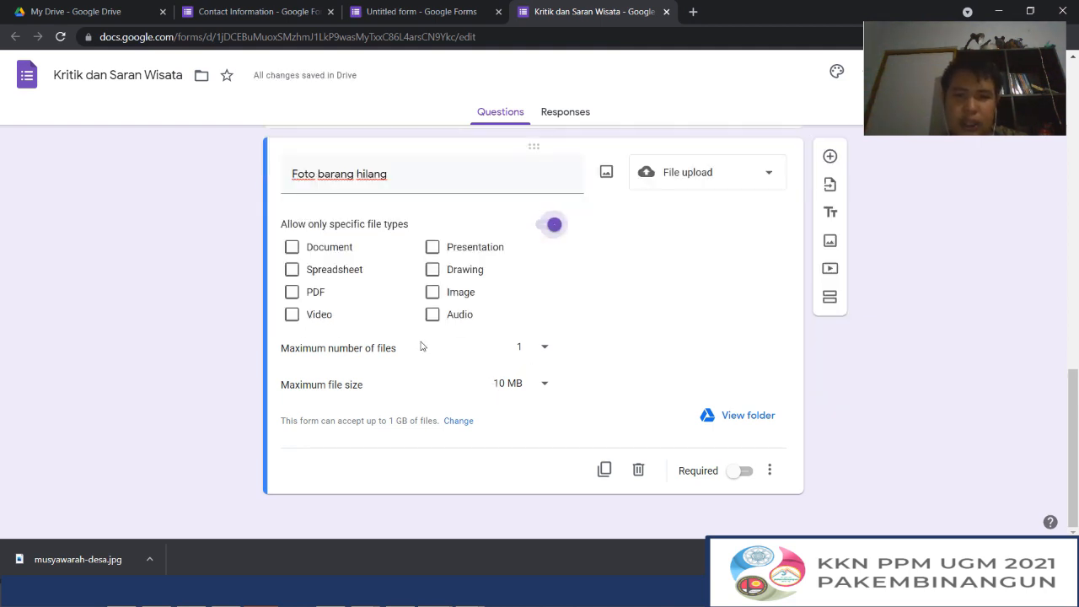
pyautogui.click(537, 232)
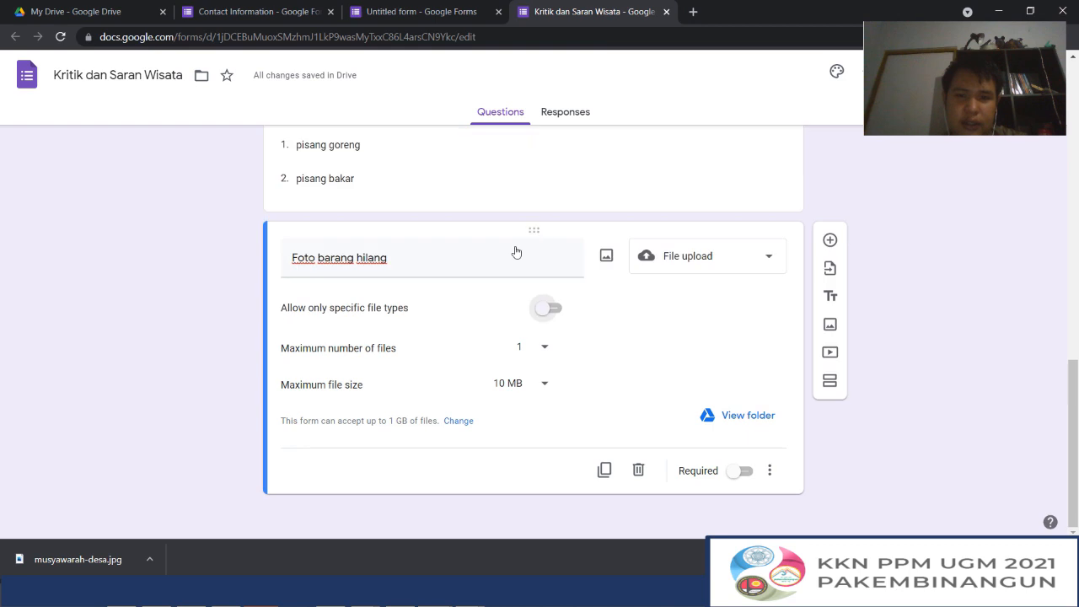
# Check the available choices for the upload question's maximum number of files and maximum file size
pyautogui.click(539, 350)
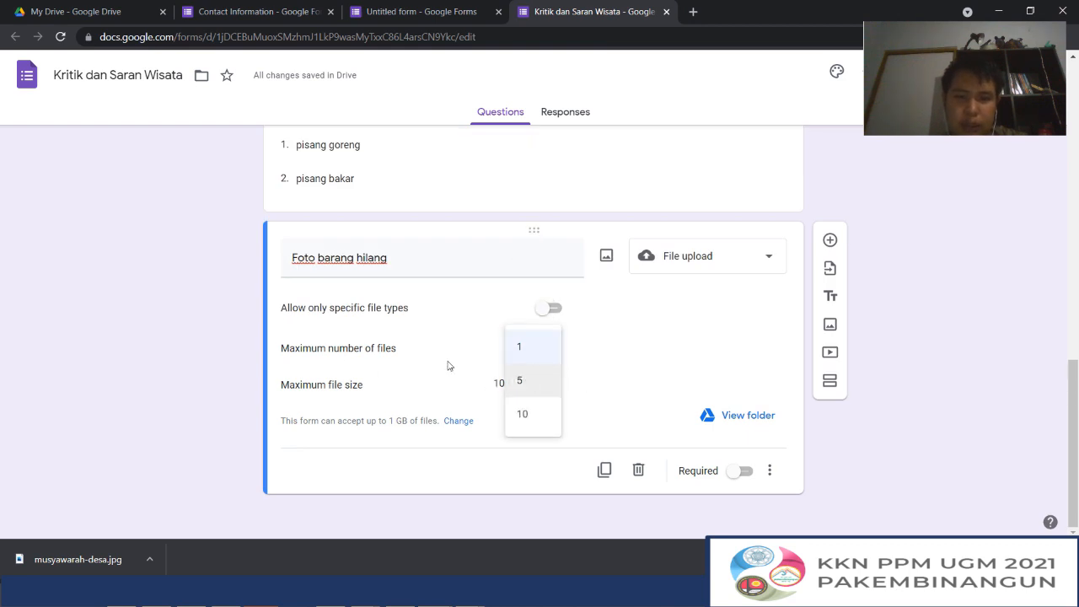
pyautogui.click(573, 357)
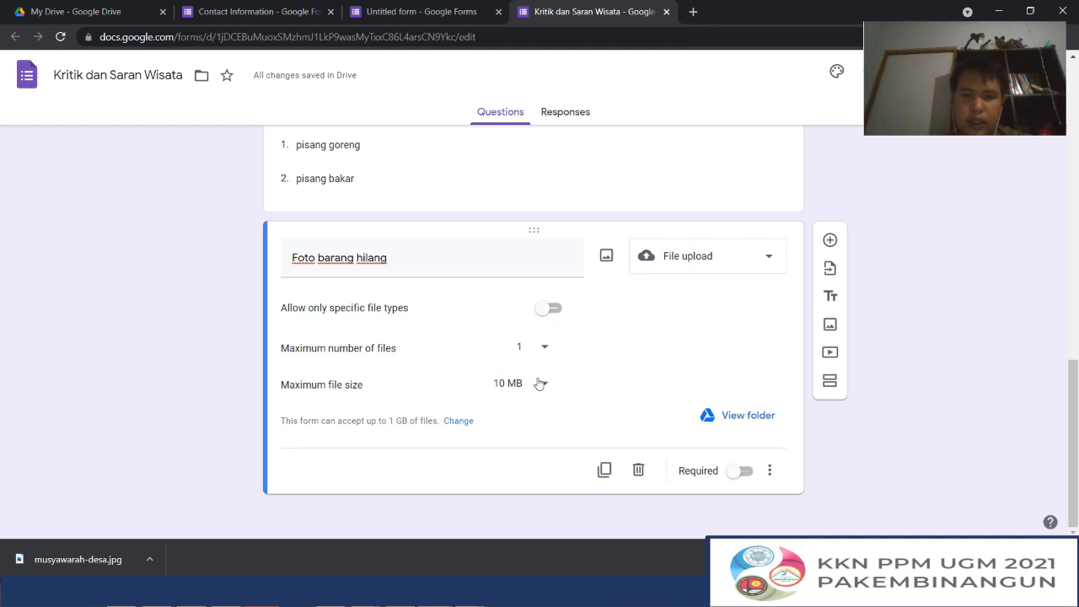
pyautogui.click(542, 383)
pyautogui.click(640, 359)
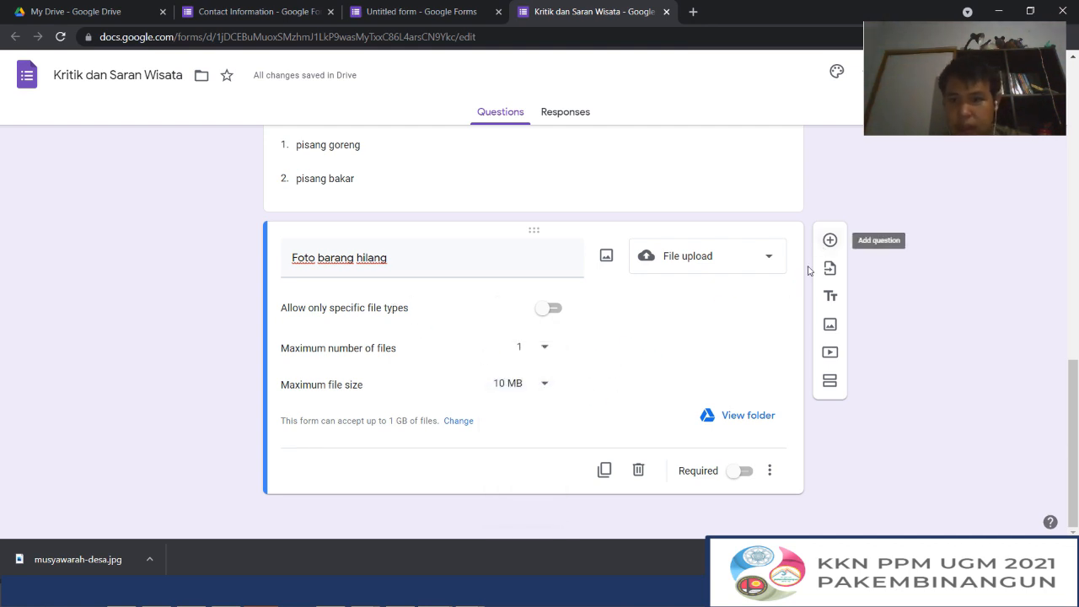
# View the upload question's response folder in Google Drive and go up through its parent folder to My Drive
pyautogui.click(734, 418)
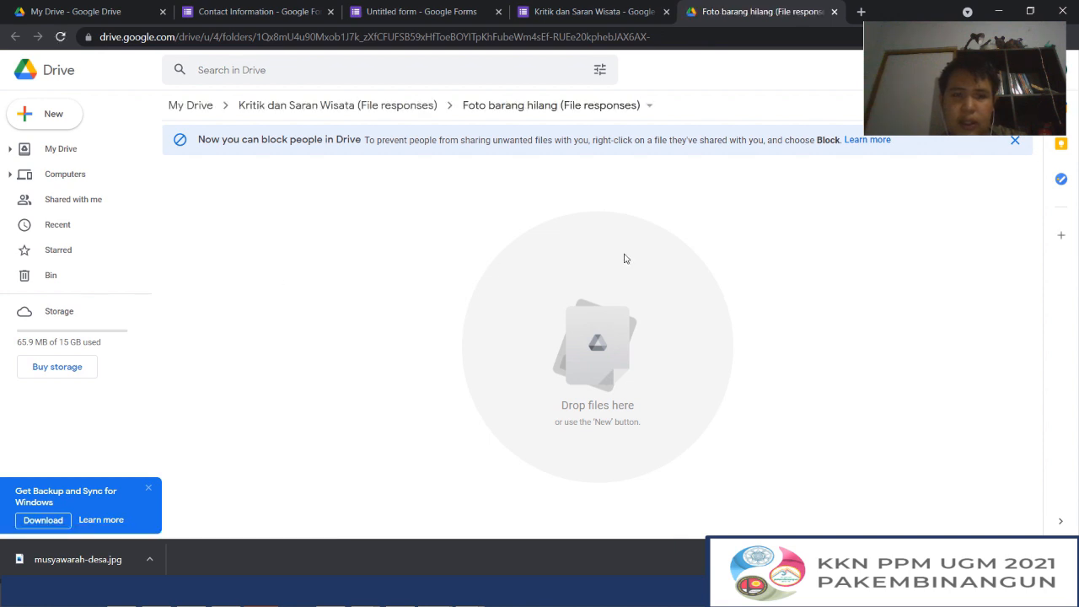
pyautogui.click(377, 112)
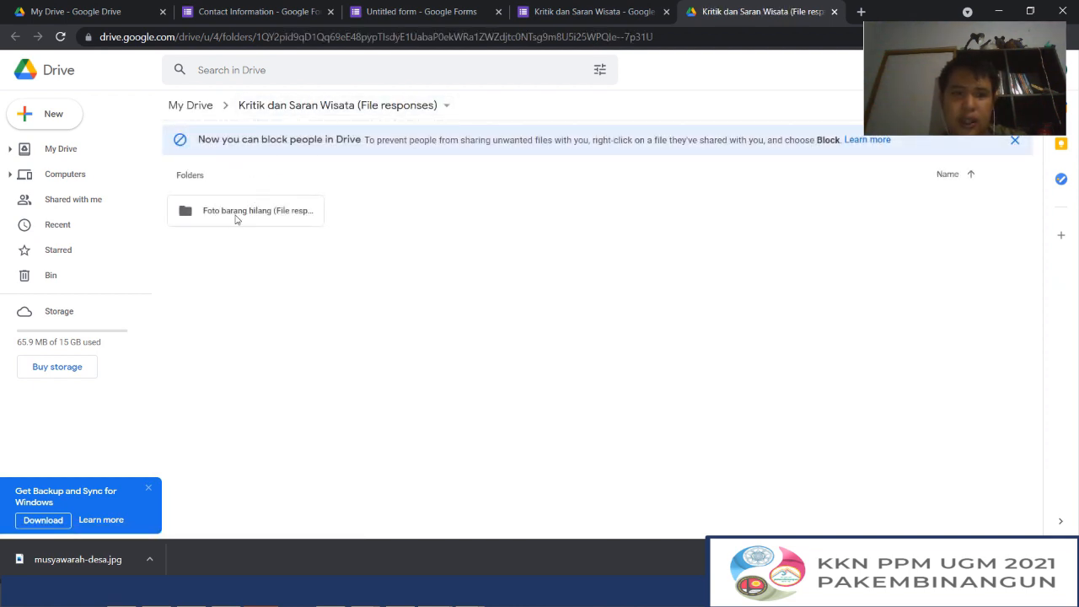
pyautogui.click(194, 106)
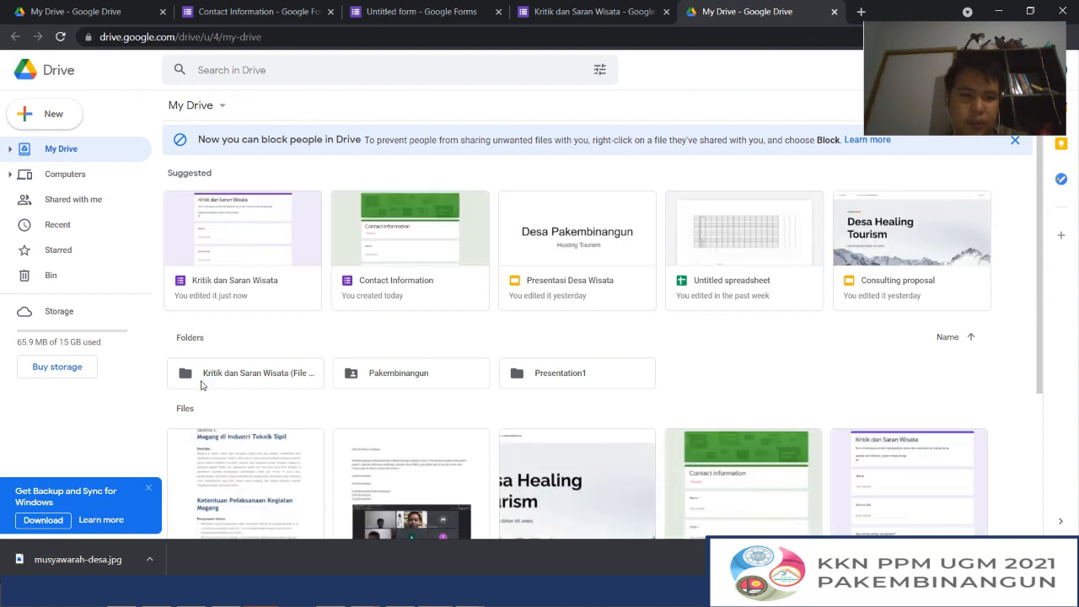
pyautogui.rightClick(202, 381)
pyautogui.click(286, 417)
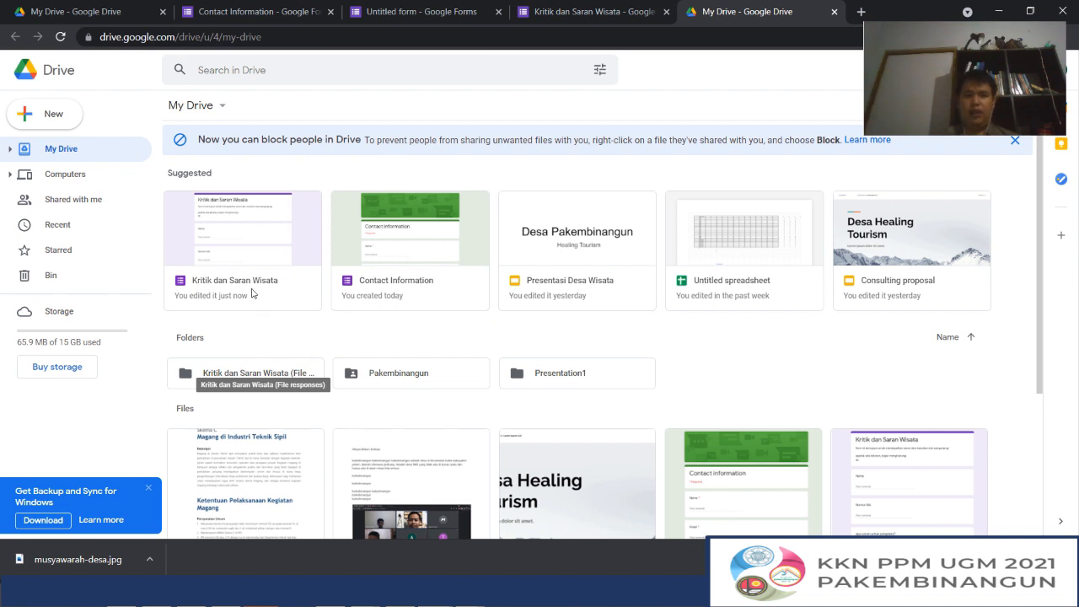
# Open "Kritik dan Saran Wisata (File responses)" and its "Foto barang hilang" subfolder from My Drive, and return to the form
pyautogui.scroll(-1, 910, 253)
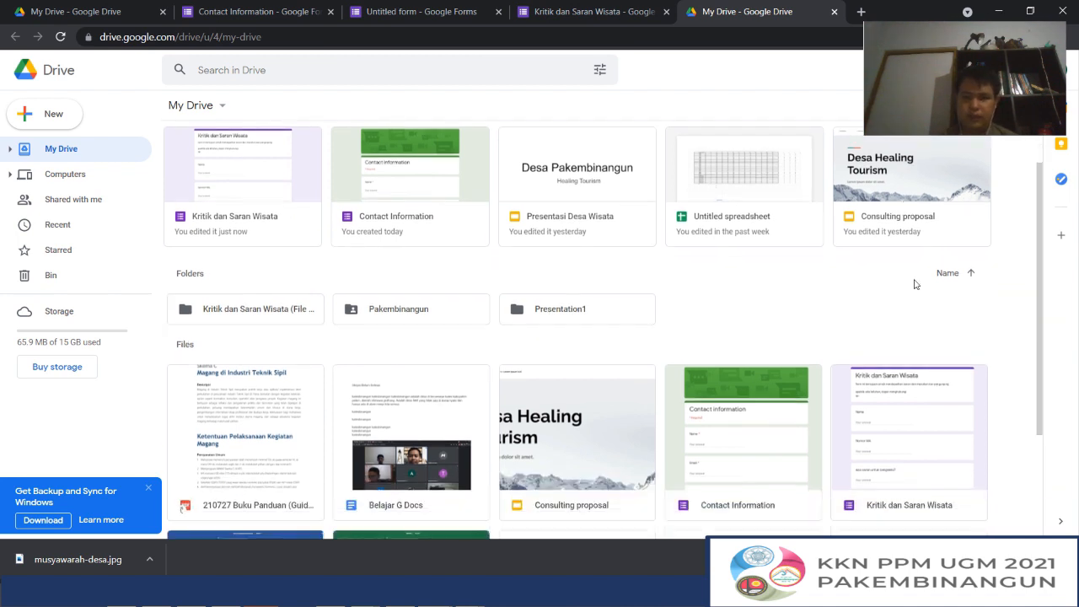
pyautogui.scroll(-1, 915, 284)
pyautogui.doubleClick(246, 234)
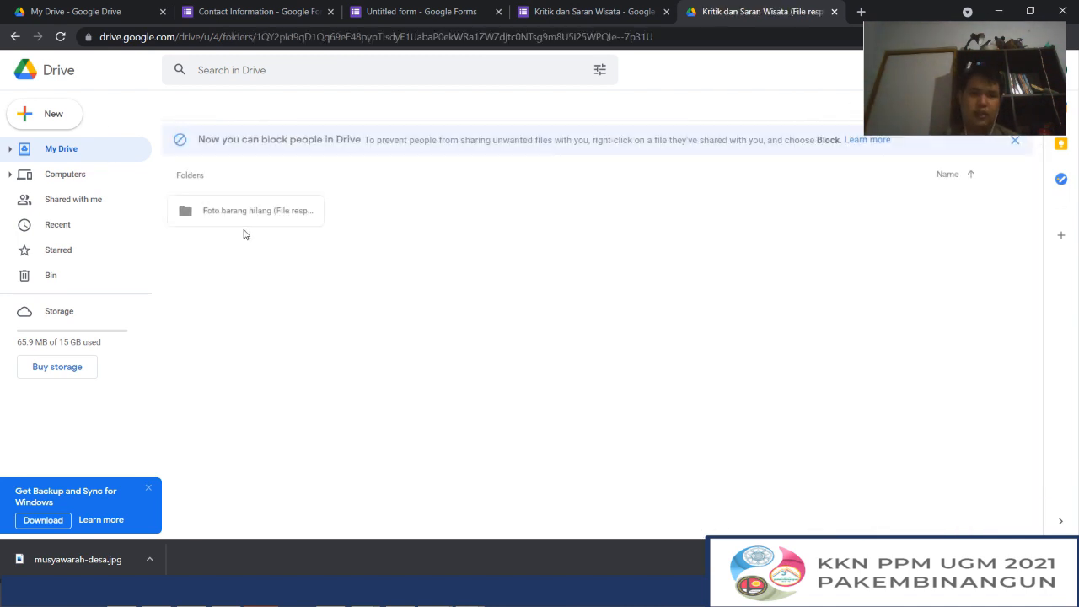
pyautogui.doubleClick(256, 215)
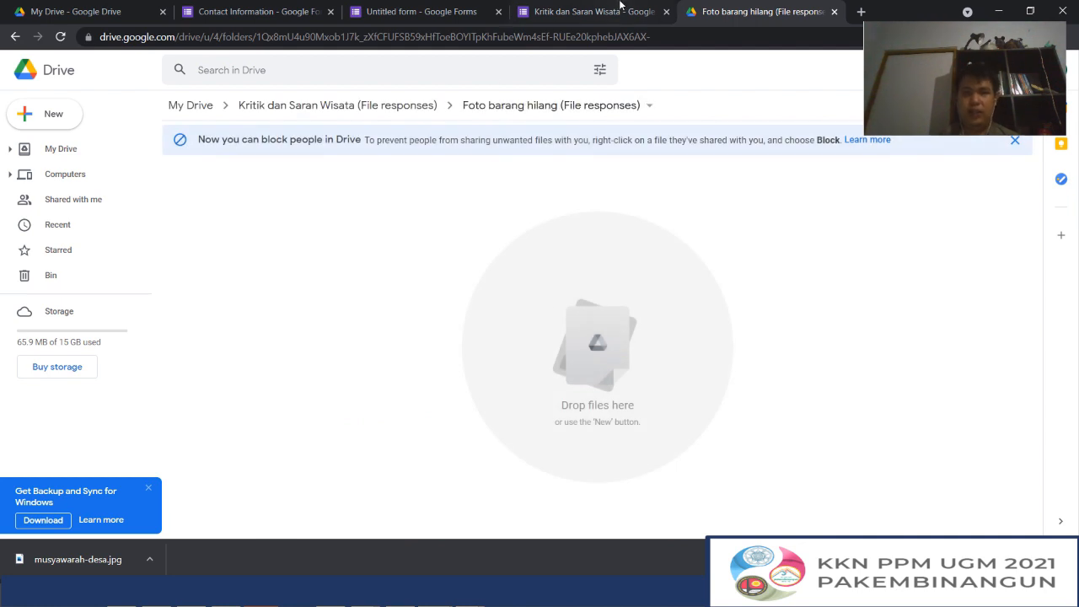
pyautogui.click(619, 6)
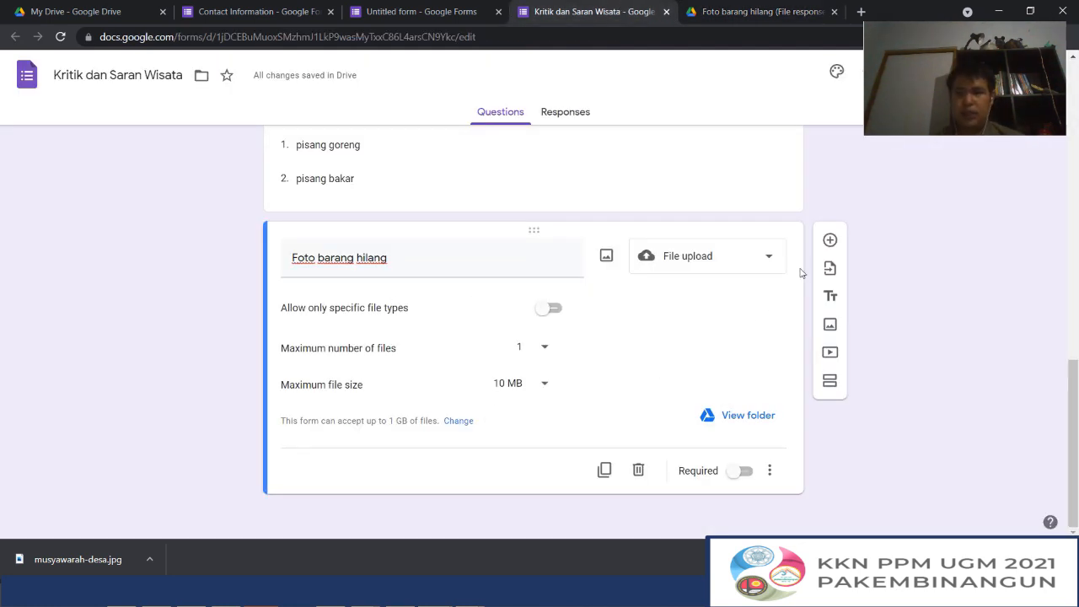
# Add a Linear scale question titled "seberapa puas" below the file upload question
pyautogui.click(830, 241)
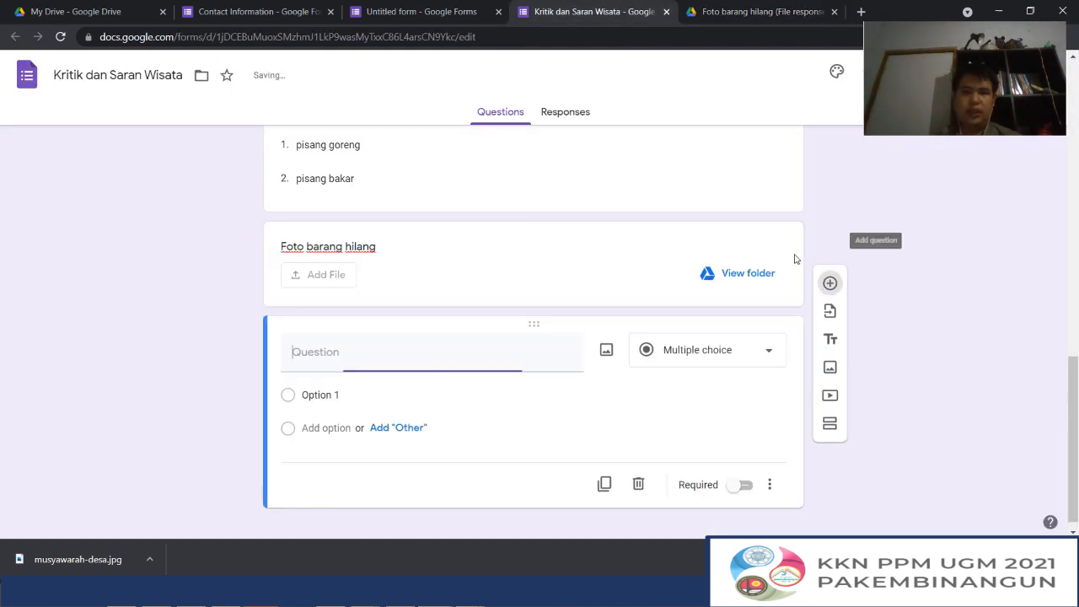
pyautogui.click(677, 337)
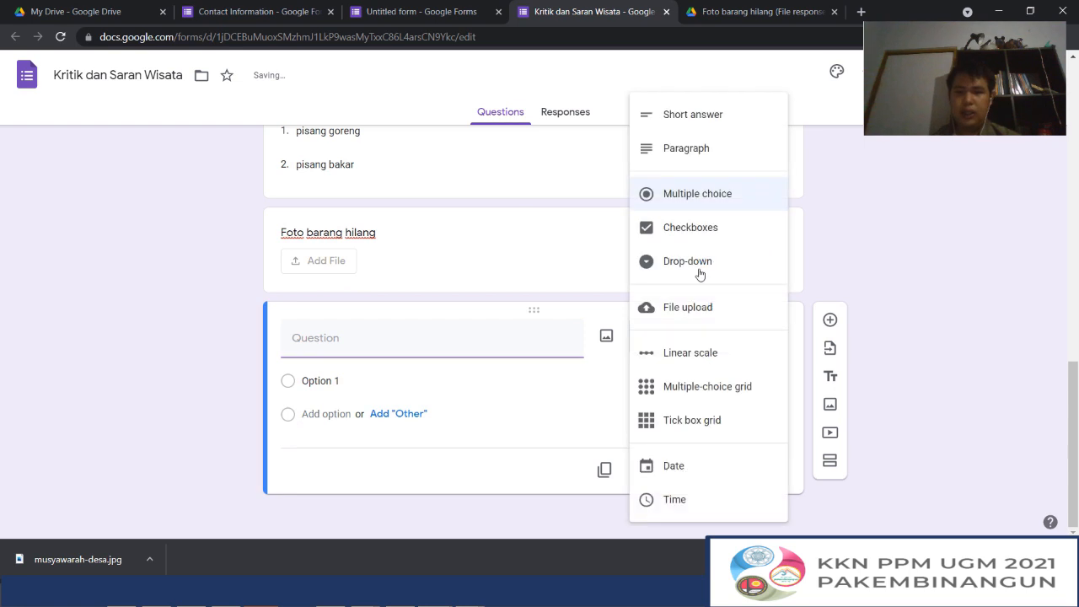
pyautogui.click(693, 360)
pyautogui.click(372, 336)
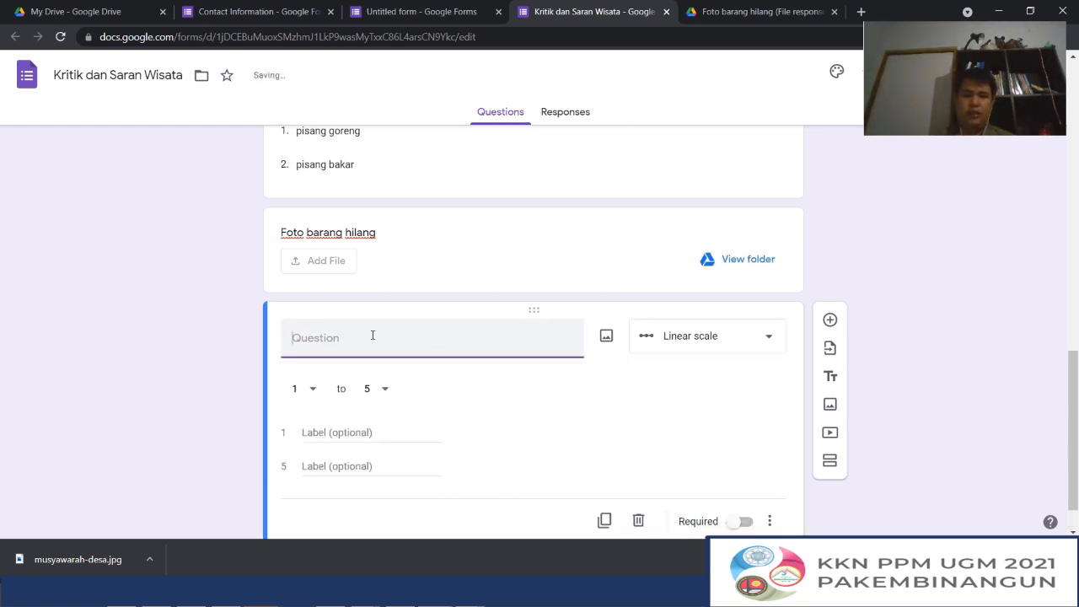
pyautogui.write('seberap')
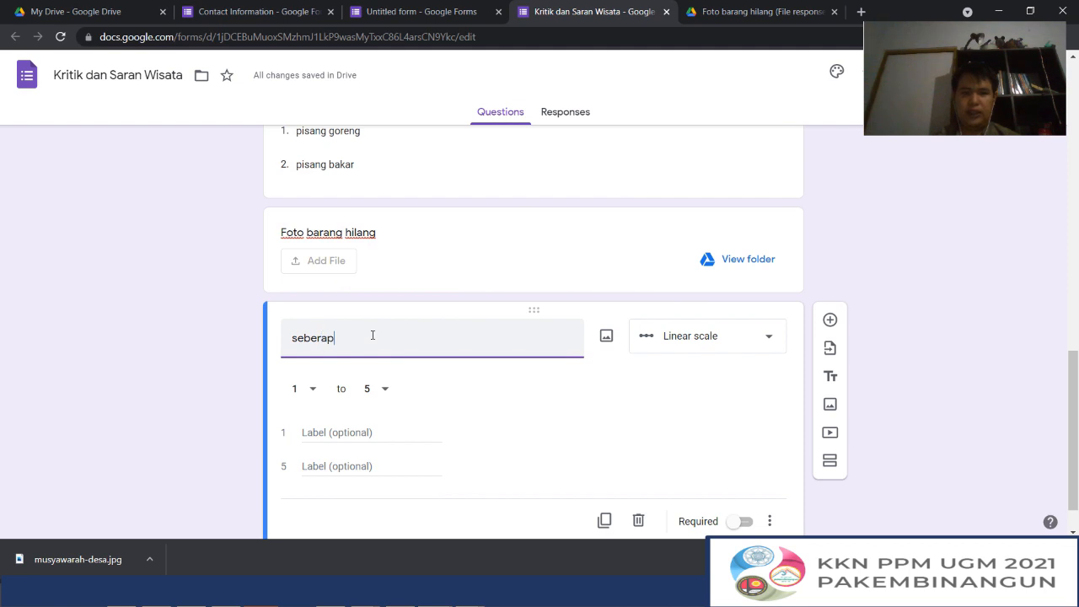
pyautogui.write('a puas')
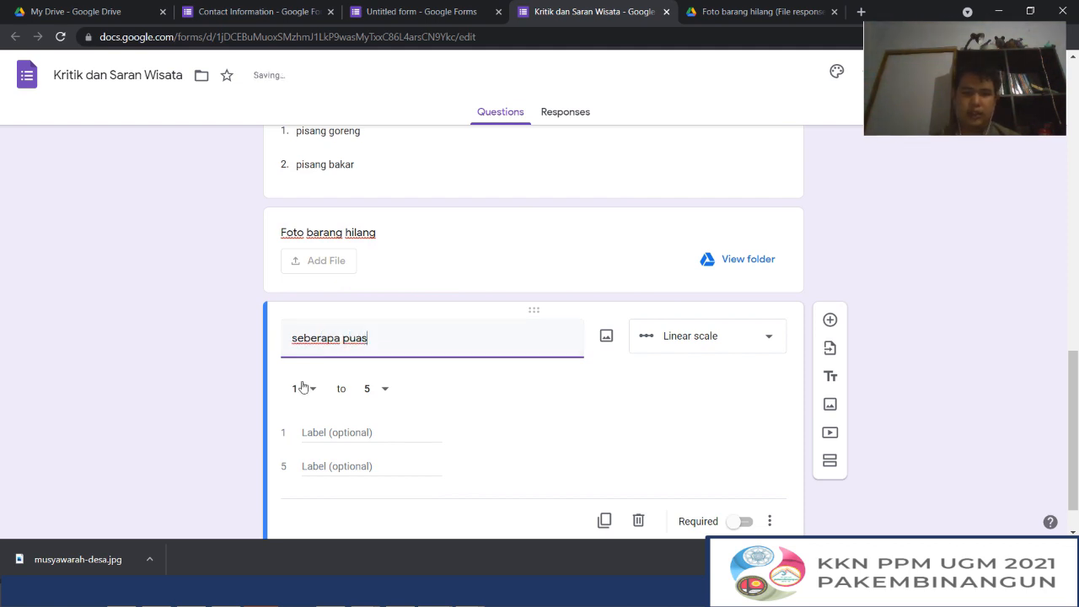
# Label value 1 of the linear scale "tidak puas" and value 5 "sangat puas"
pyautogui.click(320, 435)
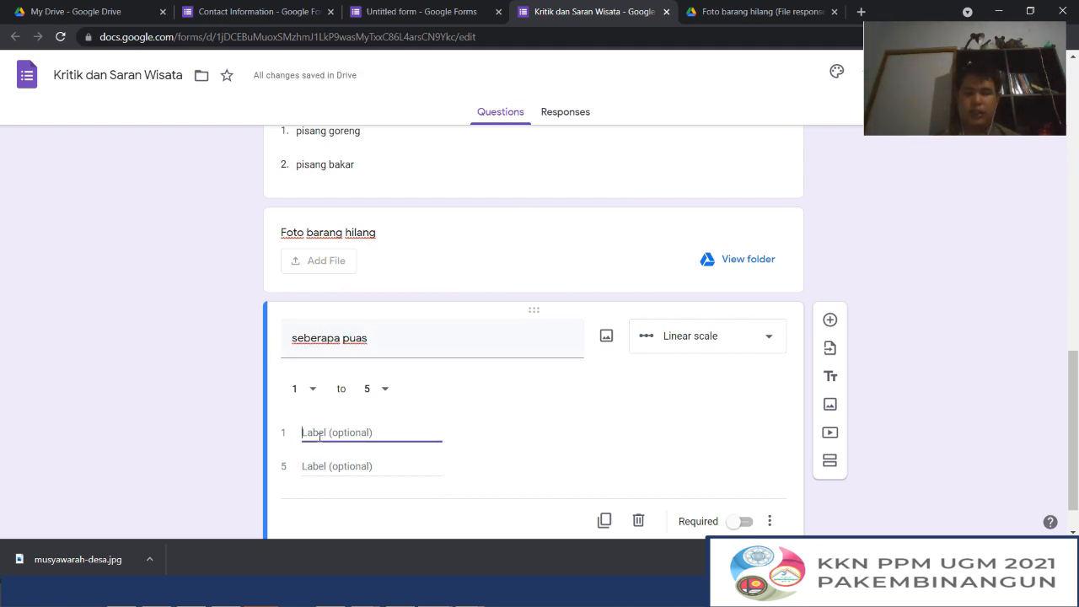
pyautogui.write('tidak puas')
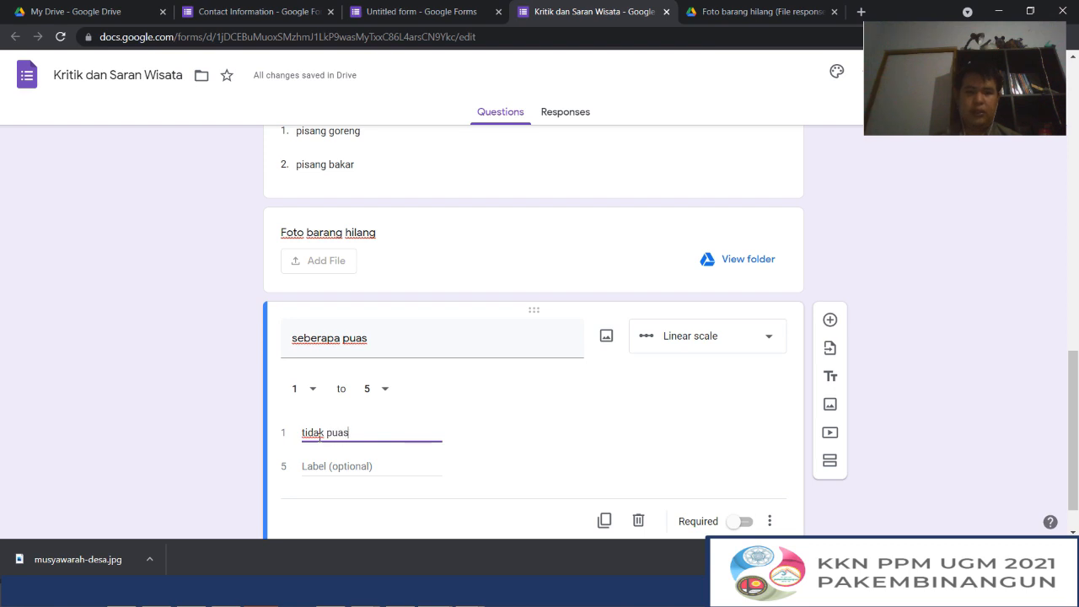
pyautogui.click(333, 467)
pyautogui.write('sangat')
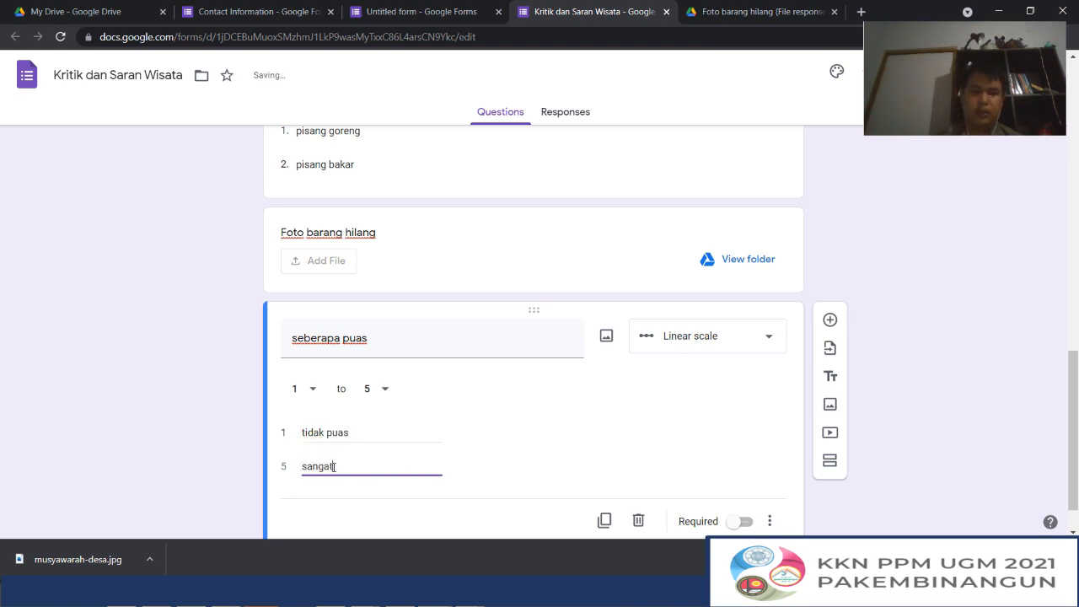
pyautogui.write('puas')
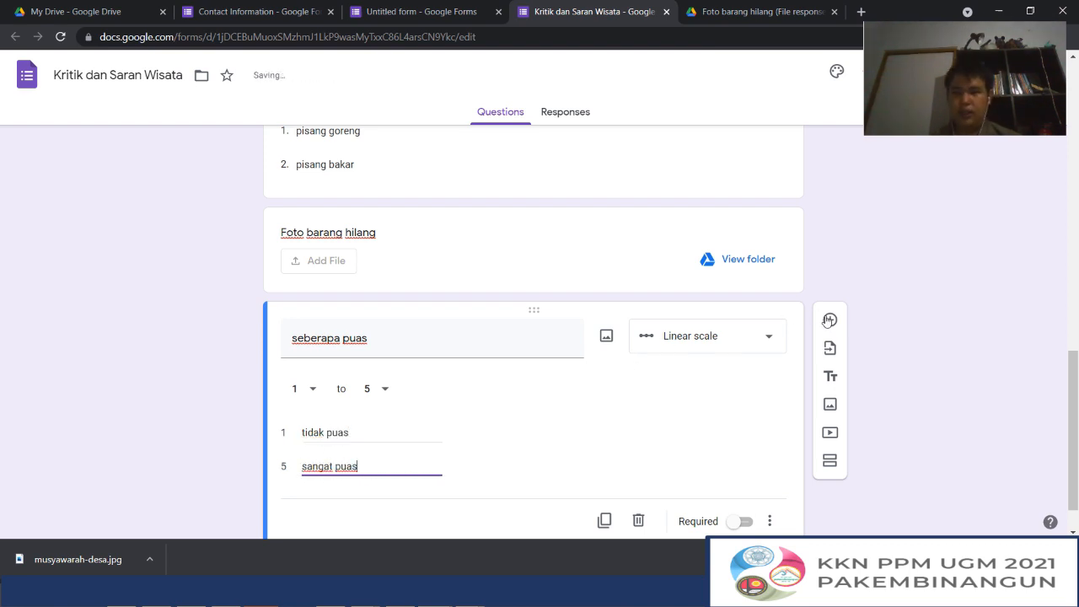
# Add an untitled Multiple-choice grid question below the linear scale, followed by another new question beneath it
pyautogui.click(829, 320)
pyautogui.click(701, 336)
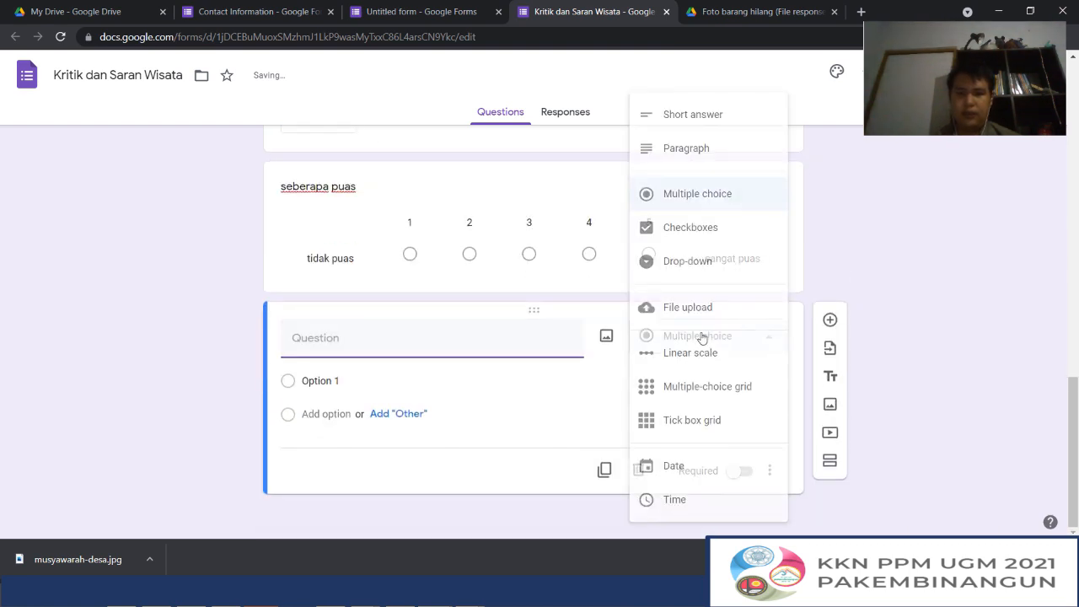
pyautogui.click(718, 386)
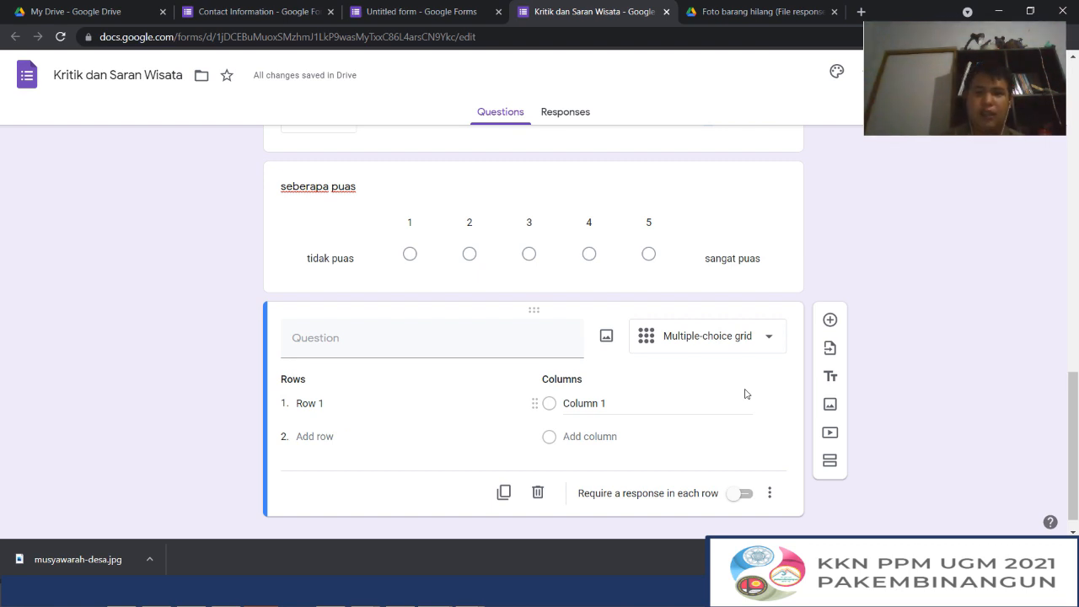
pyautogui.click(831, 320)
pyautogui.click(672, 336)
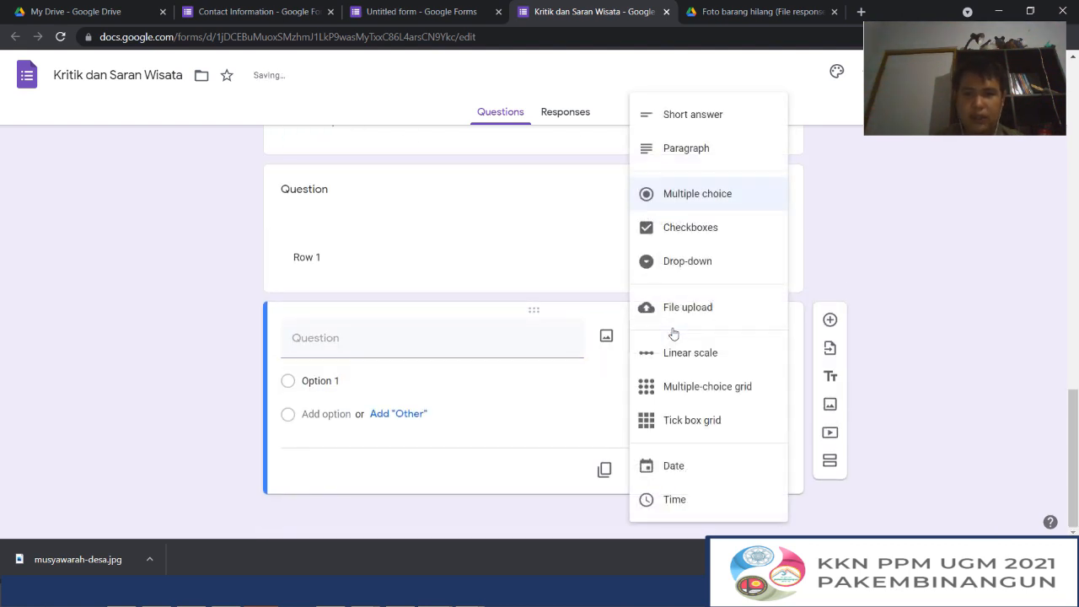
# Extend the multiple-choice grid to four rows and four columns, keeping the default row and column names
pyautogui.click(698, 383)
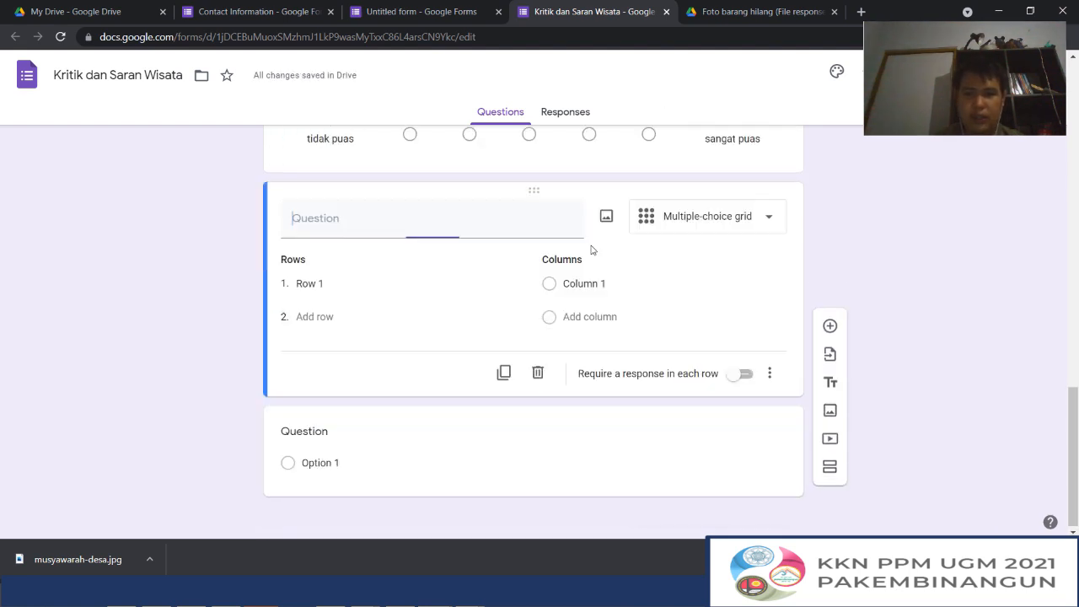
pyautogui.click(314, 317)
pyautogui.click(315, 351)
pyautogui.click(317, 384)
pyautogui.click(589, 316)
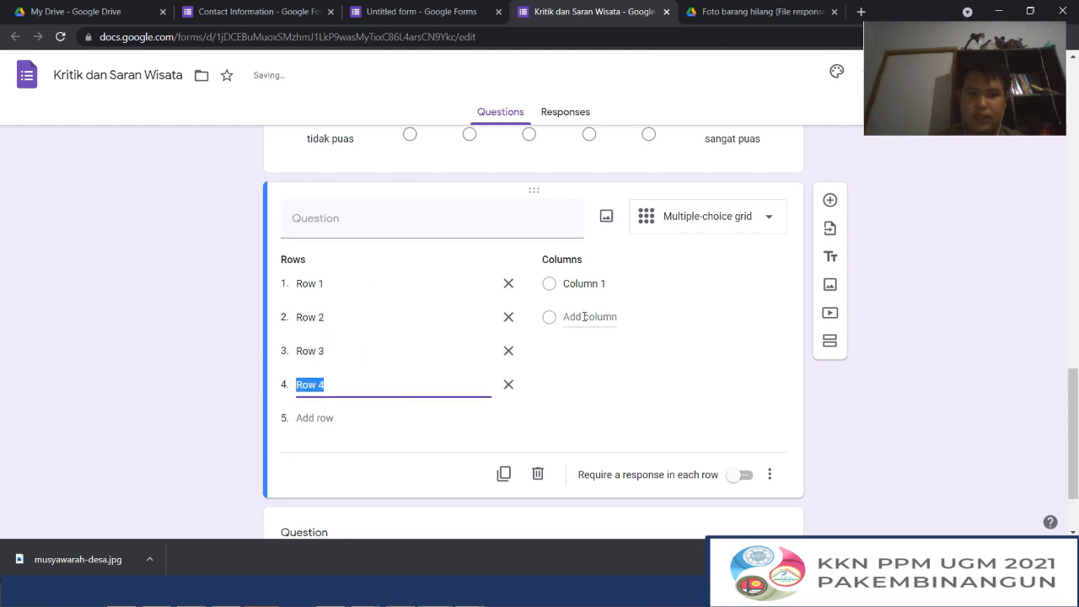
pyautogui.click(589, 351)
pyautogui.click(590, 385)
pyautogui.click(584, 417)
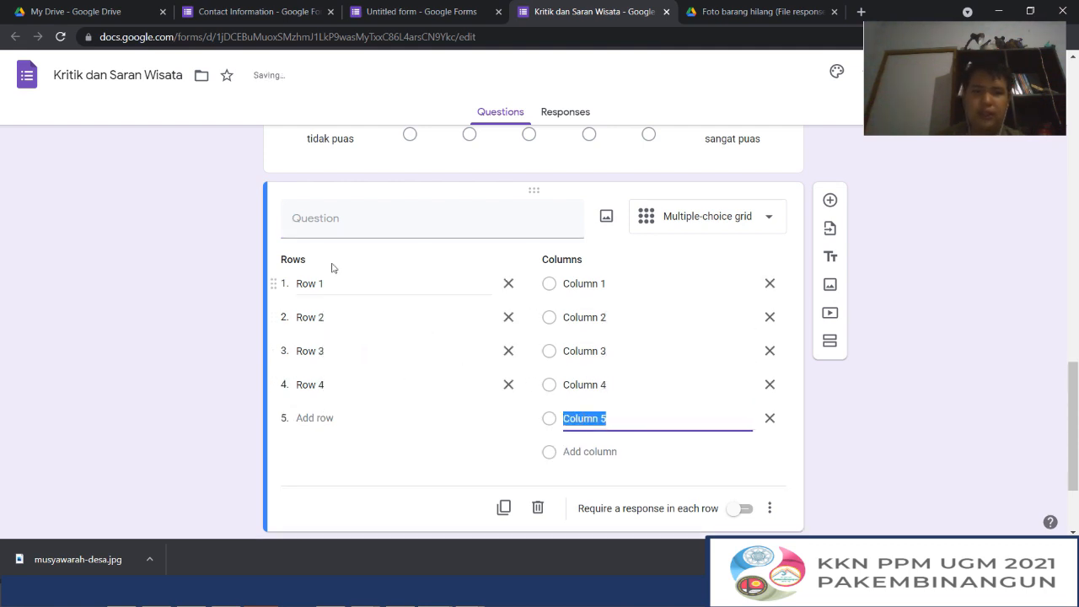
pyautogui.click(770, 419)
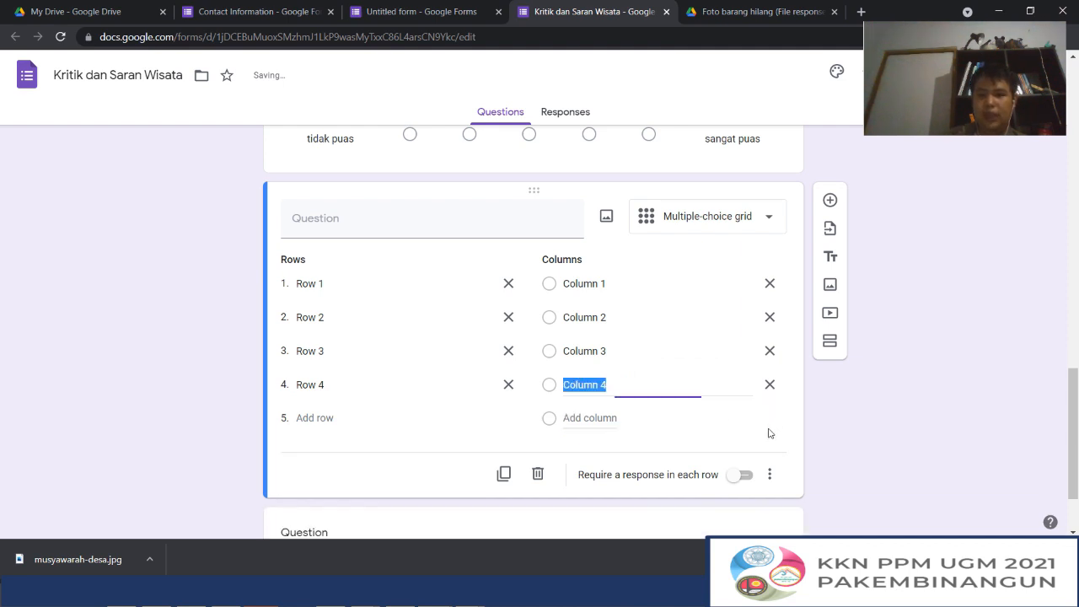
# Look through the question types offered for the untitled question below the grid and review the grid's layout
pyautogui.click(396, 281)
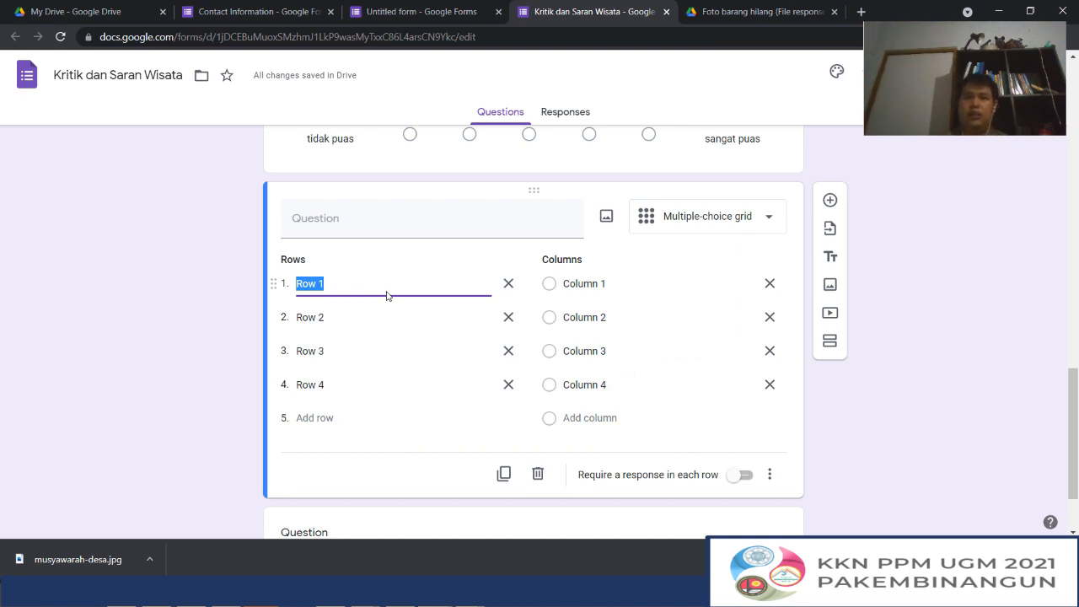
pyautogui.scroll(-1, 396, 302)
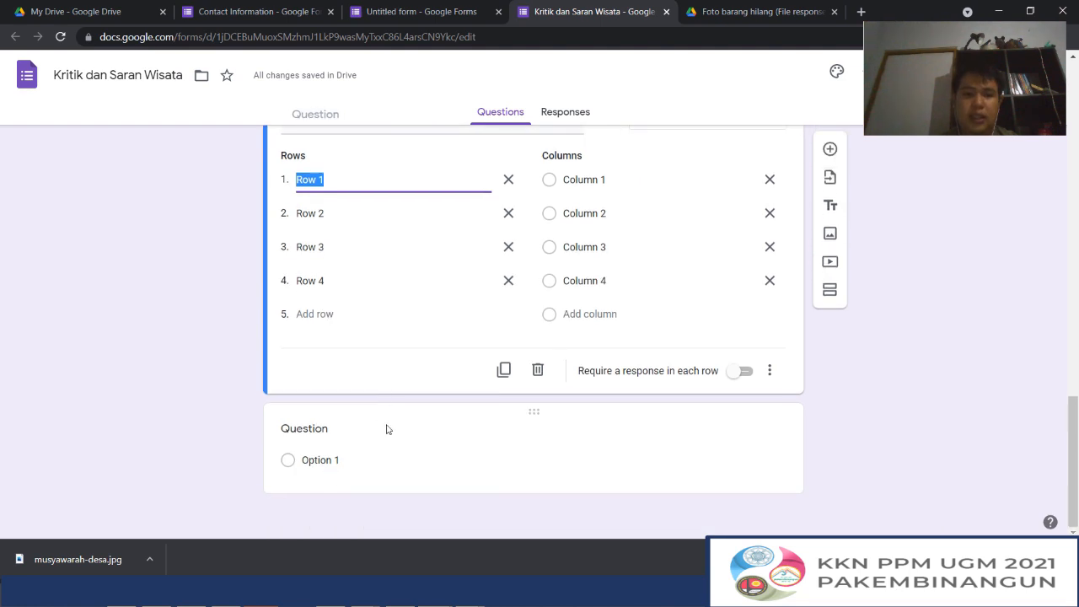
pyautogui.click(386, 429)
pyautogui.click(761, 362)
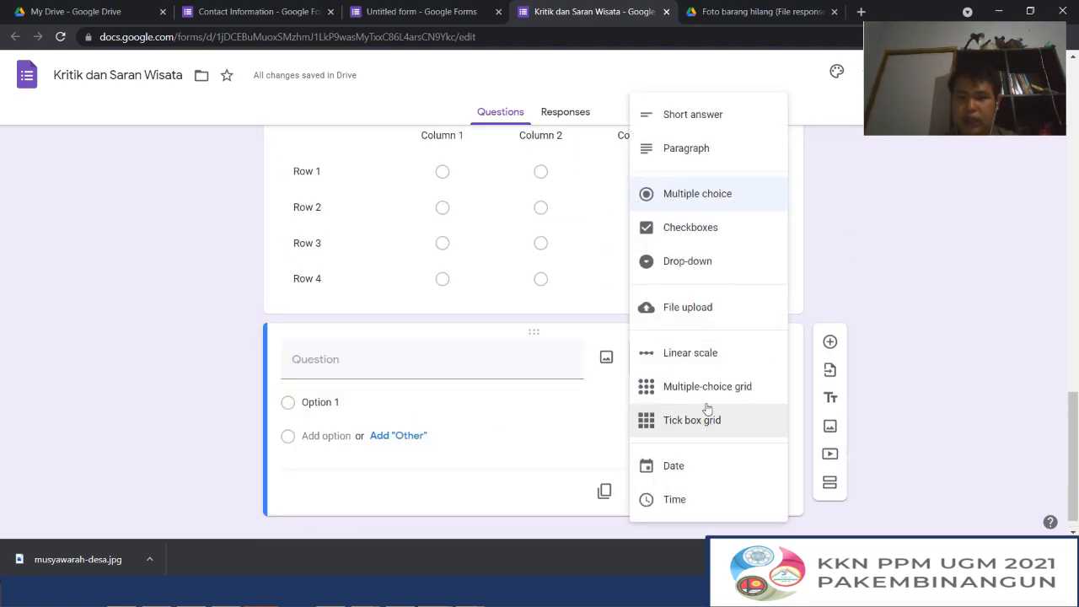
pyautogui.click(150, 343)
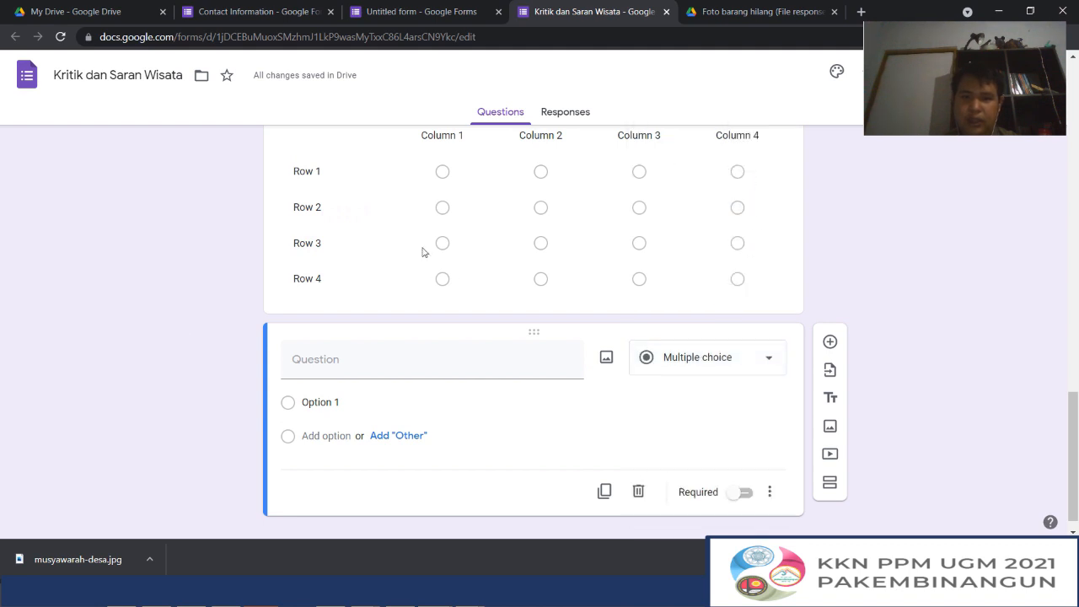
pyautogui.scroll(1, 696, 220)
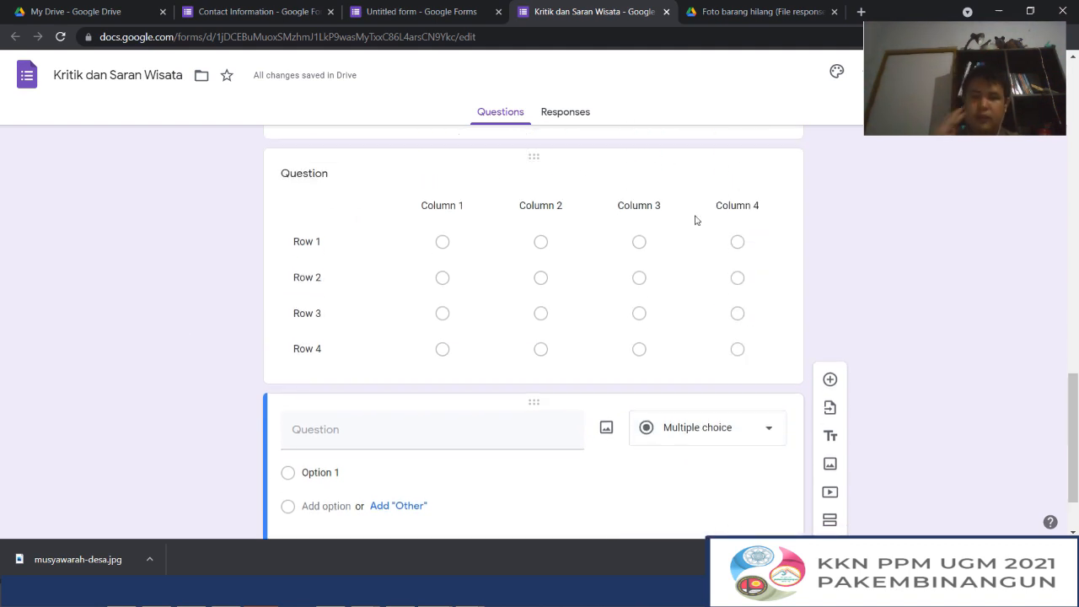
pyautogui.click(732, 432)
pyautogui.scroll(-1, 705, 345)
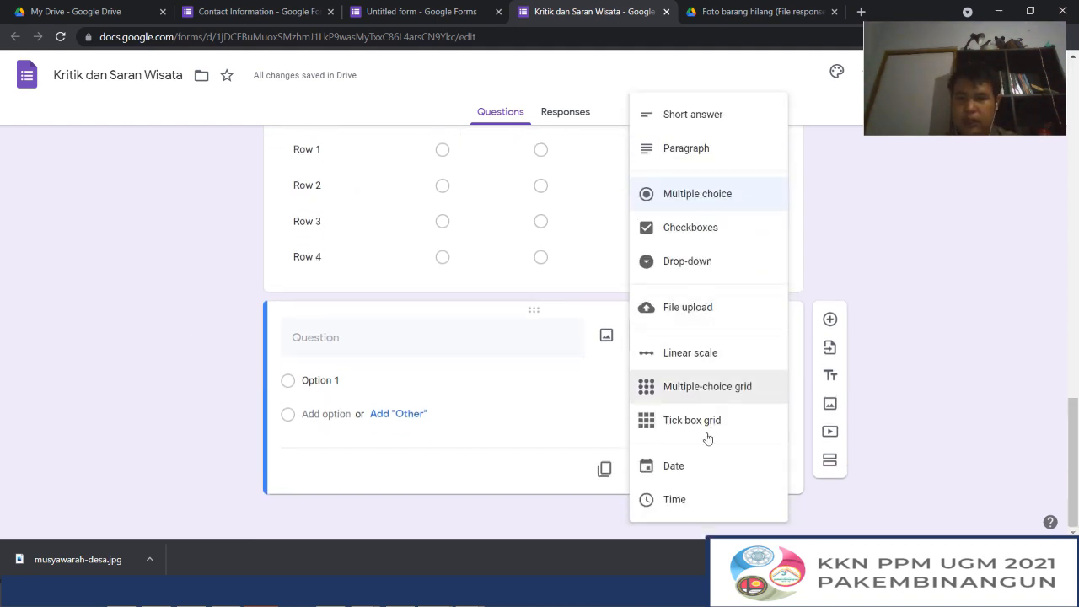
pyautogui.click(552, 469)
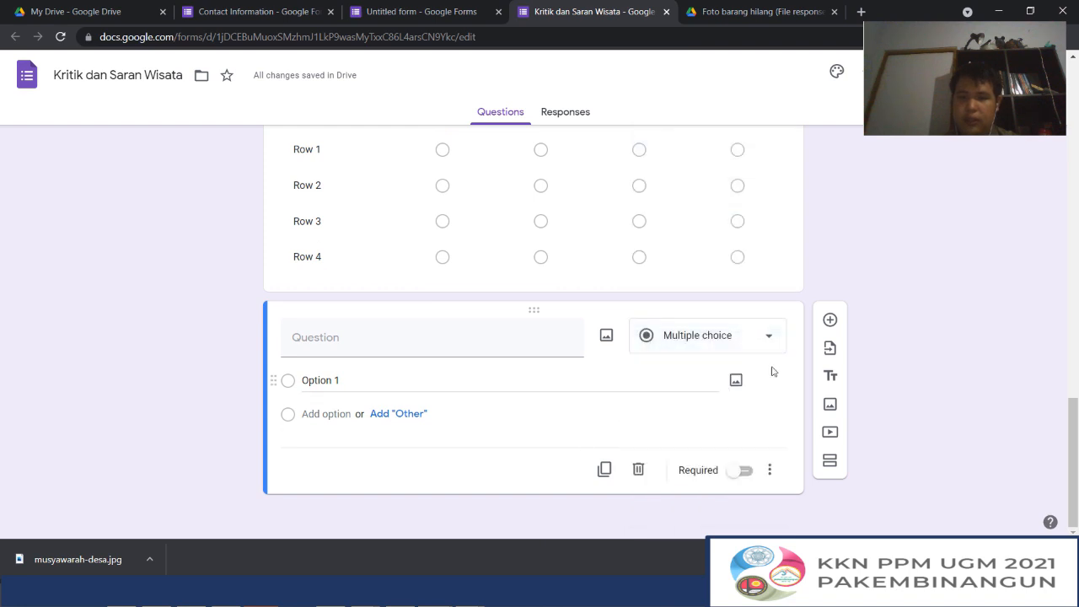
# Add a Date question titled "kapan berkunjung" below the untitled multiple-choice question
pyautogui.click(829, 318)
pyautogui.click(688, 344)
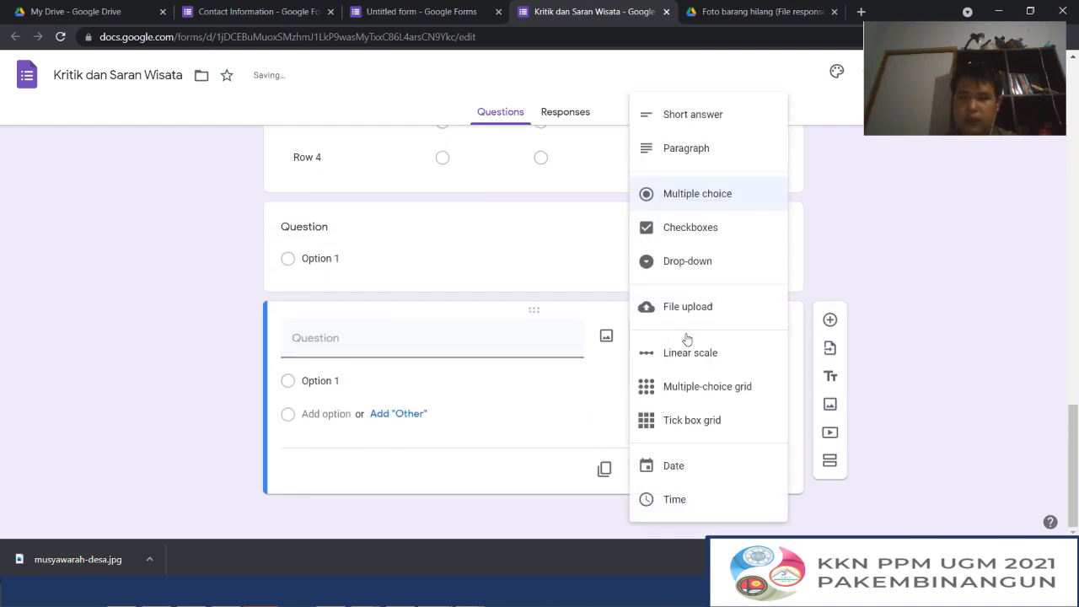
pyautogui.click(679, 470)
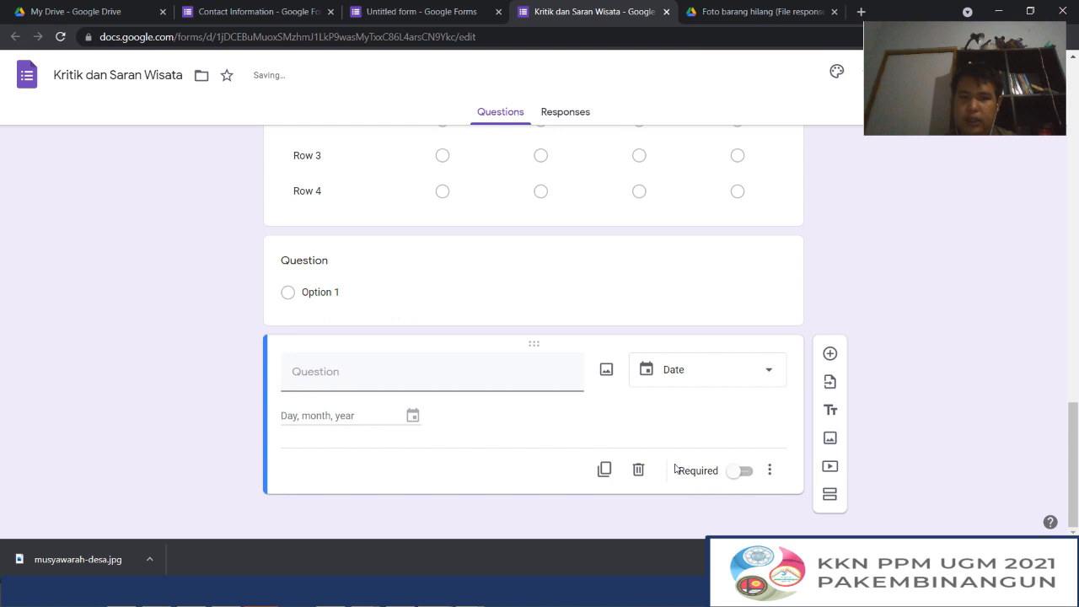
pyautogui.click(337, 376)
pyautogui.write('kapa')
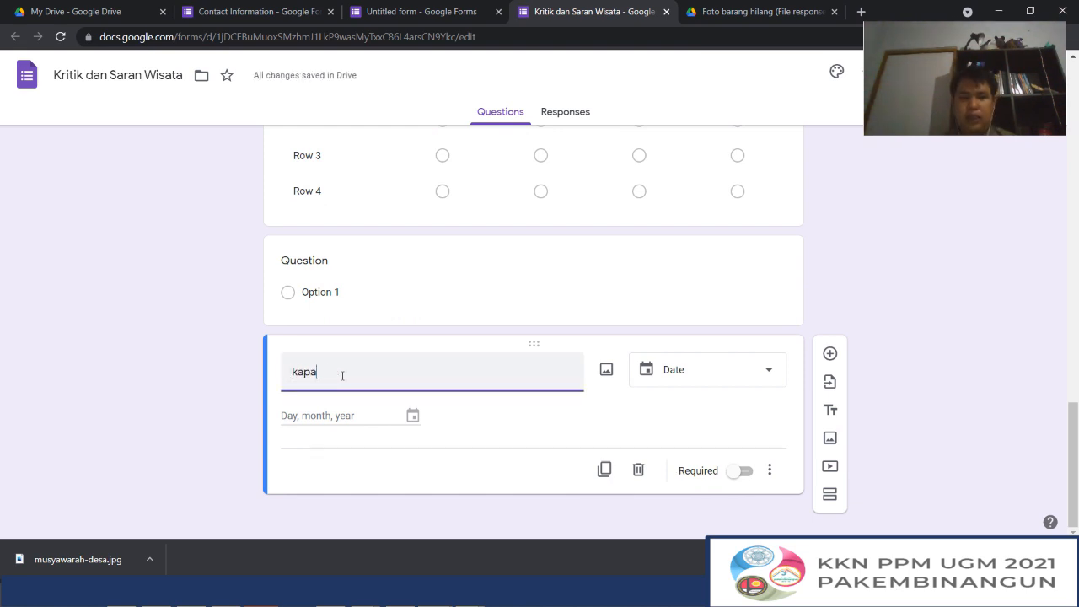
pyautogui.write('n berkunjung')
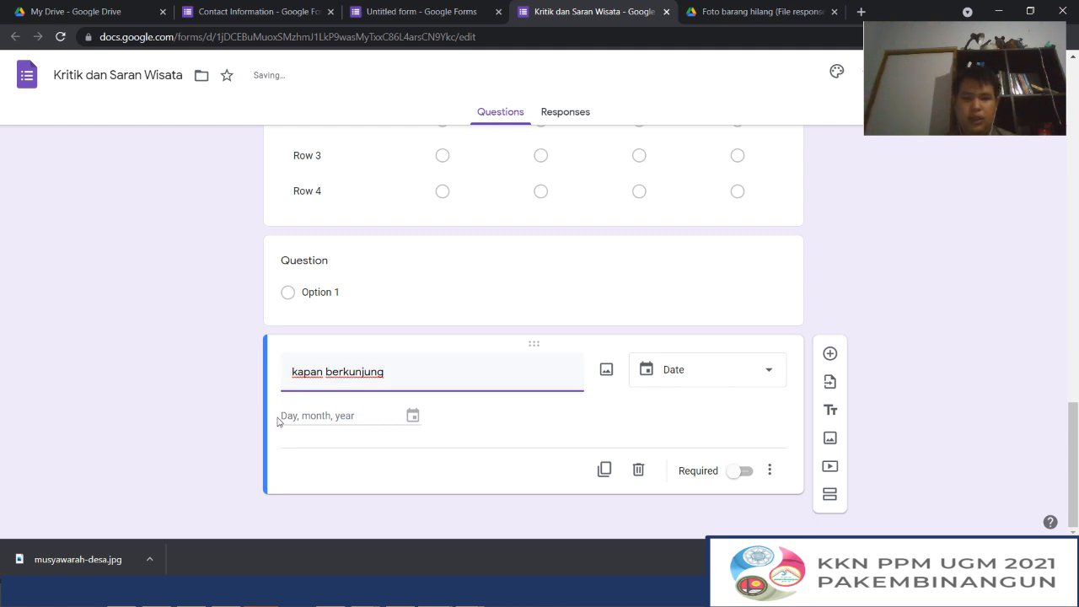
# Add a Time question below the date question, with a title beginning "jam be"
pyautogui.click(829, 353)
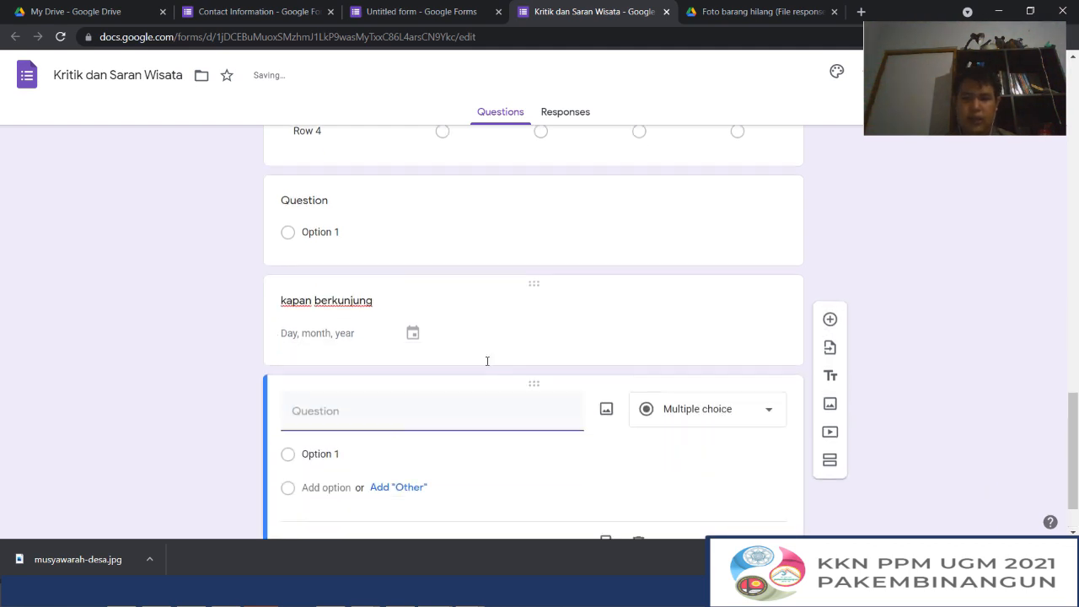
pyautogui.click(677, 338)
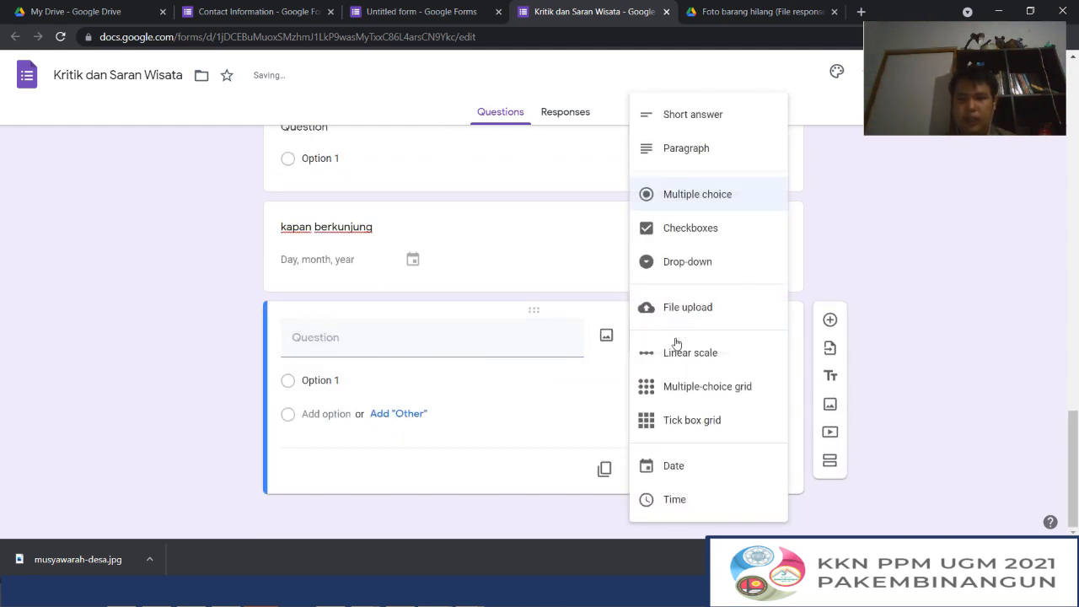
pyautogui.click(689, 496)
pyautogui.click(359, 385)
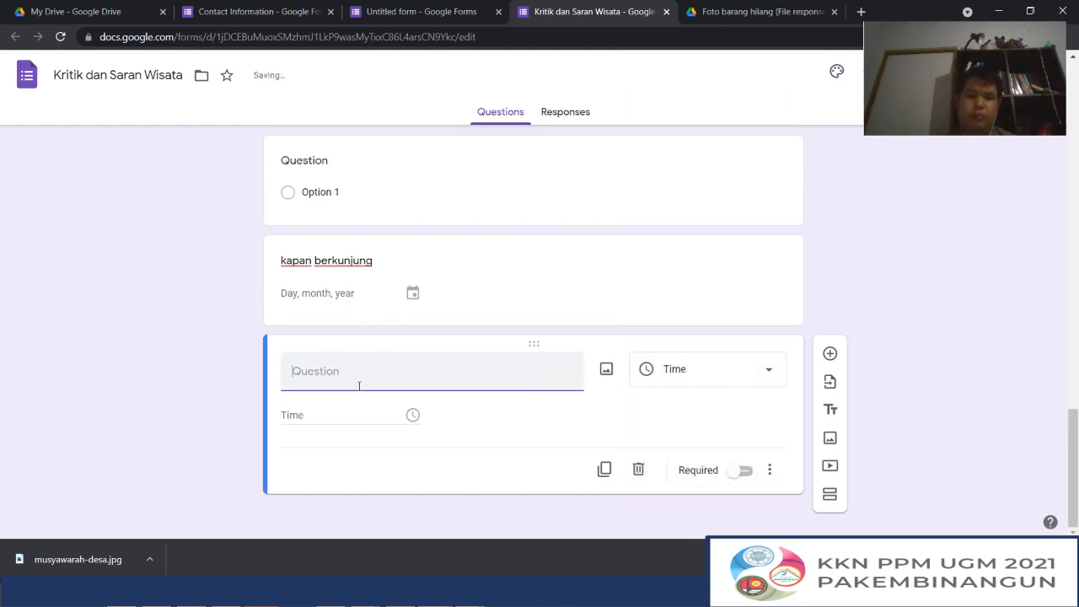
pyautogui.write('jam berapa')
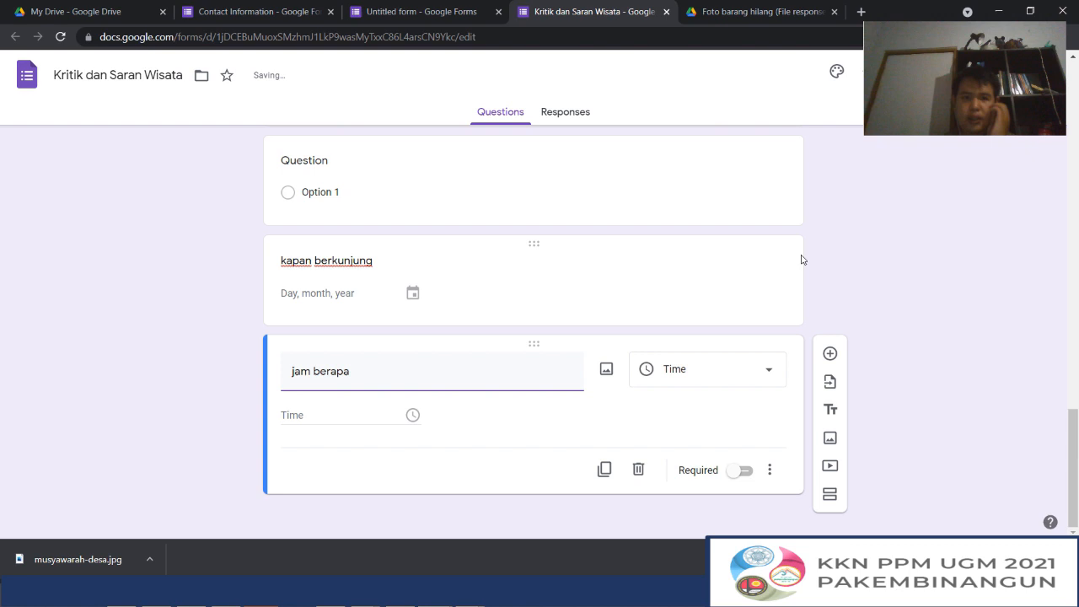
# Preview the Kritik dan Saran Wisata form and arrange the form editor and the preview side by side
pyautogui.scroll(15, 802, 259)
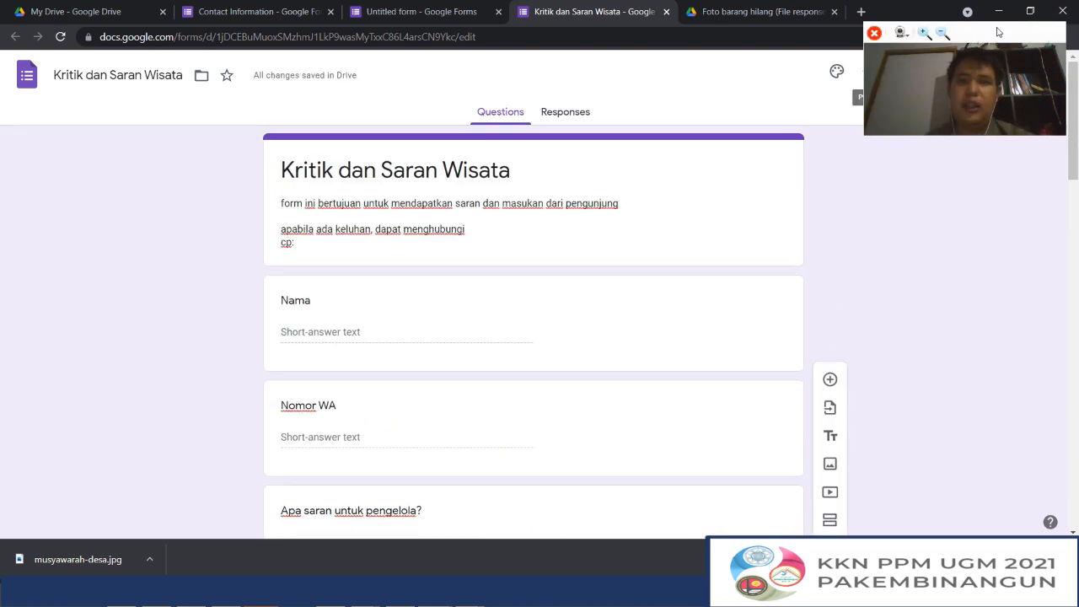
pyautogui.moveTo(997, 32); pyautogui.dragTo(979, 190)
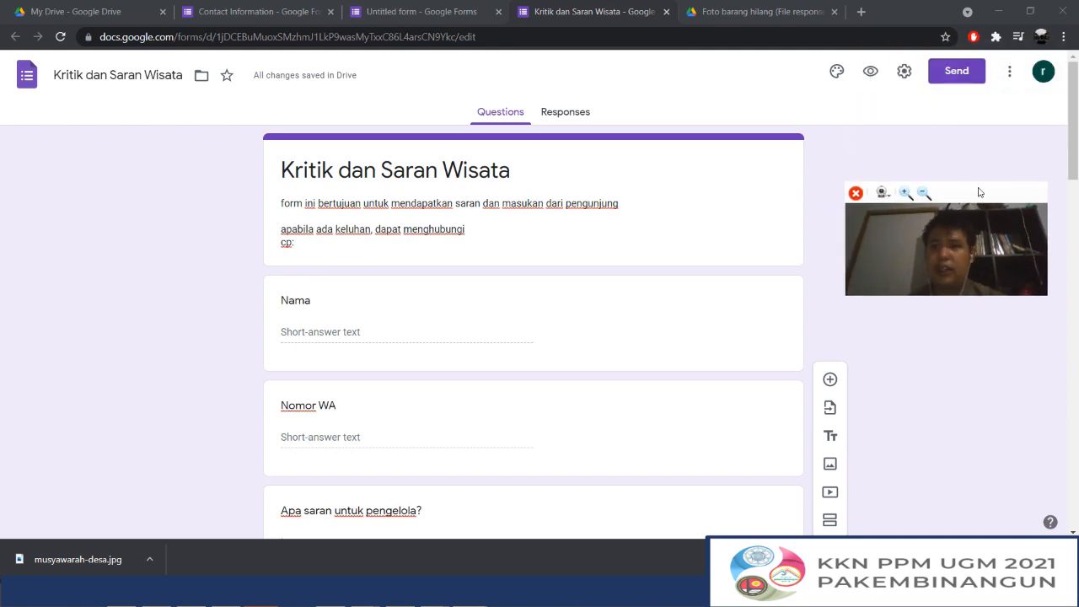
pyautogui.click(871, 74)
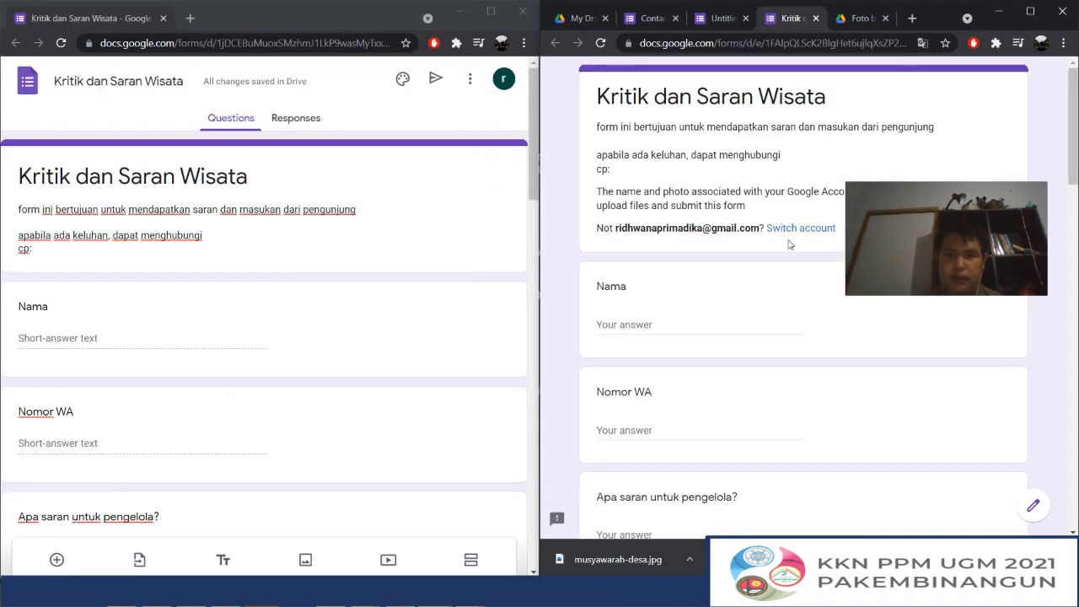
pyautogui.moveTo(982, 197)
pyautogui.moveTo(982, 197); pyautogui.dragTo(1045, 68)
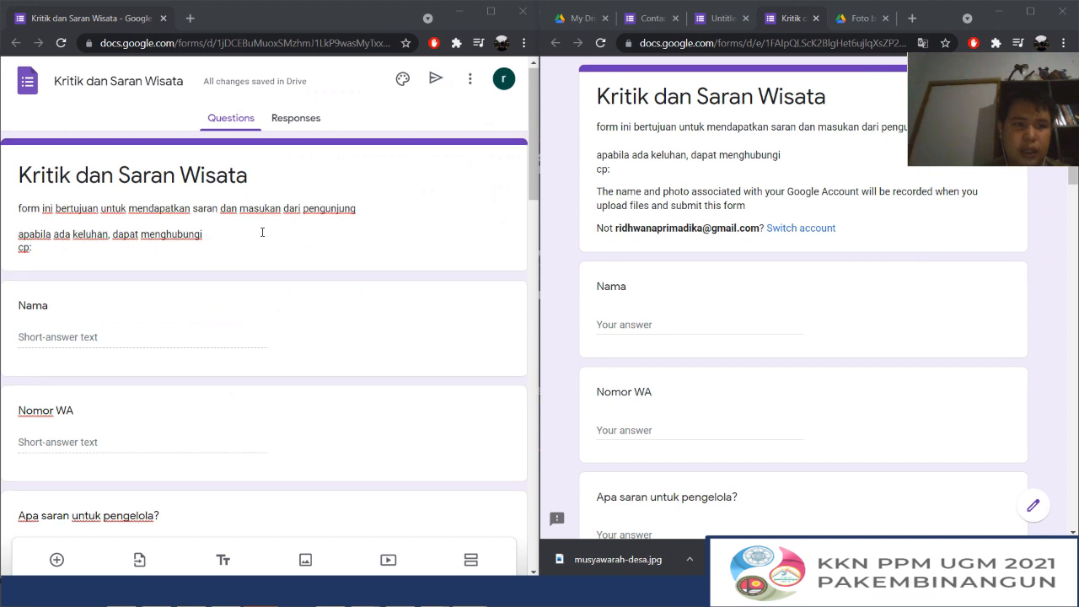
# Answer the Nama question in the form preview with a sample first name
pyautogui.scroll(-1, 262, 232)
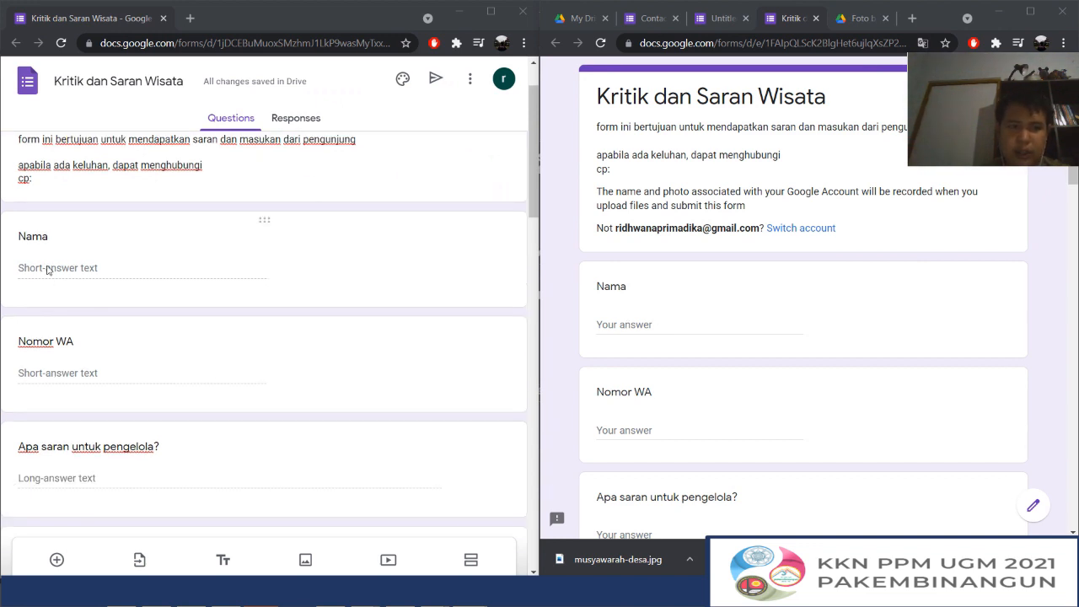
pyautogui.click(663, 318)
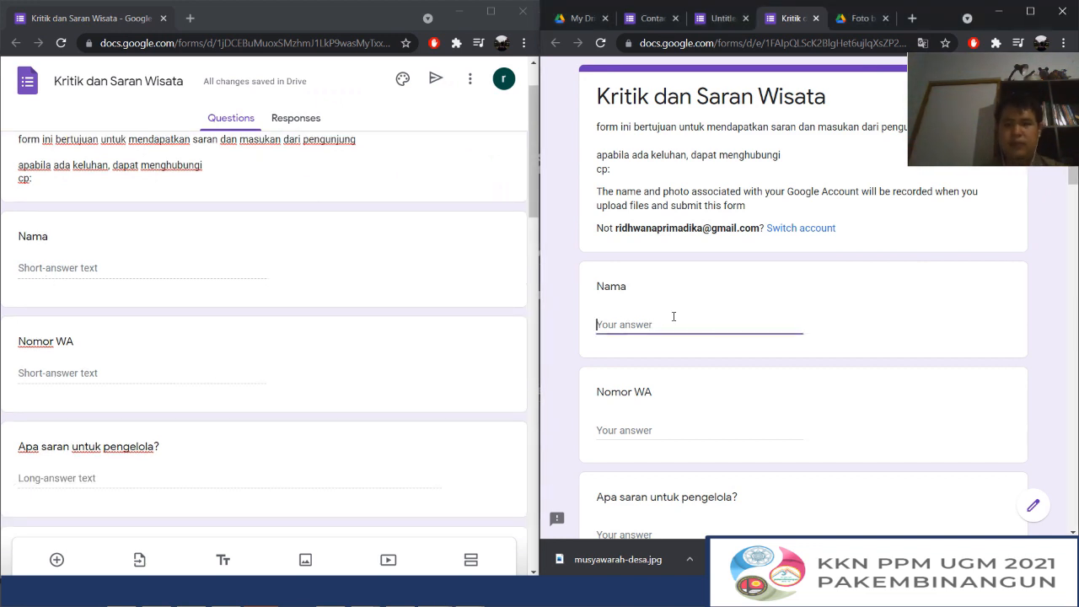
pyautogui.write('joko')
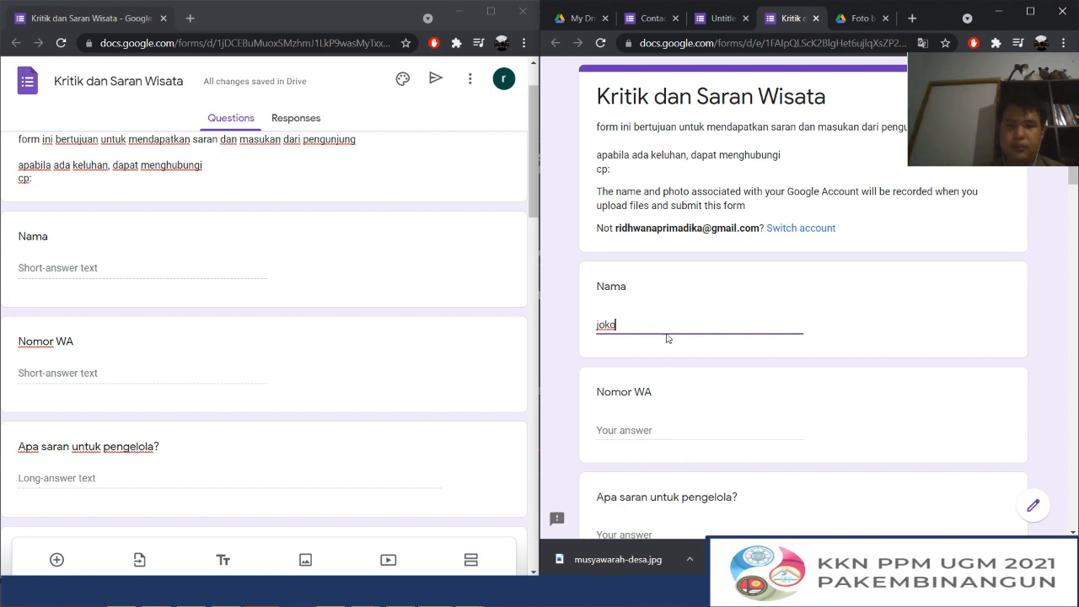
pyautogui.scroll(-2, 567, 328)
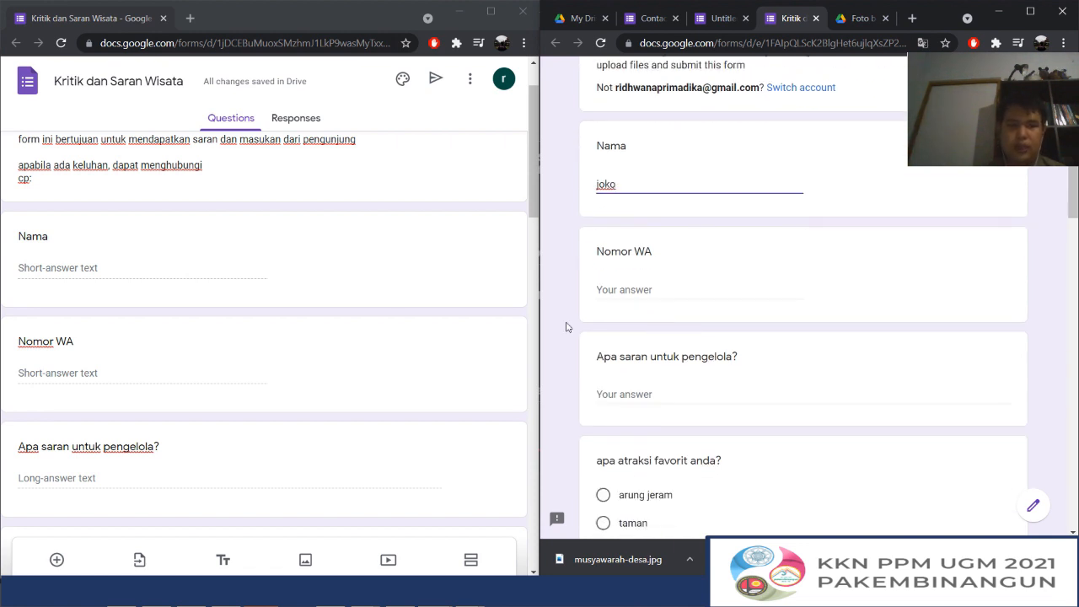
pyautogui.click(624, 290)
pyautogui.scroll(-2, 279, 371)
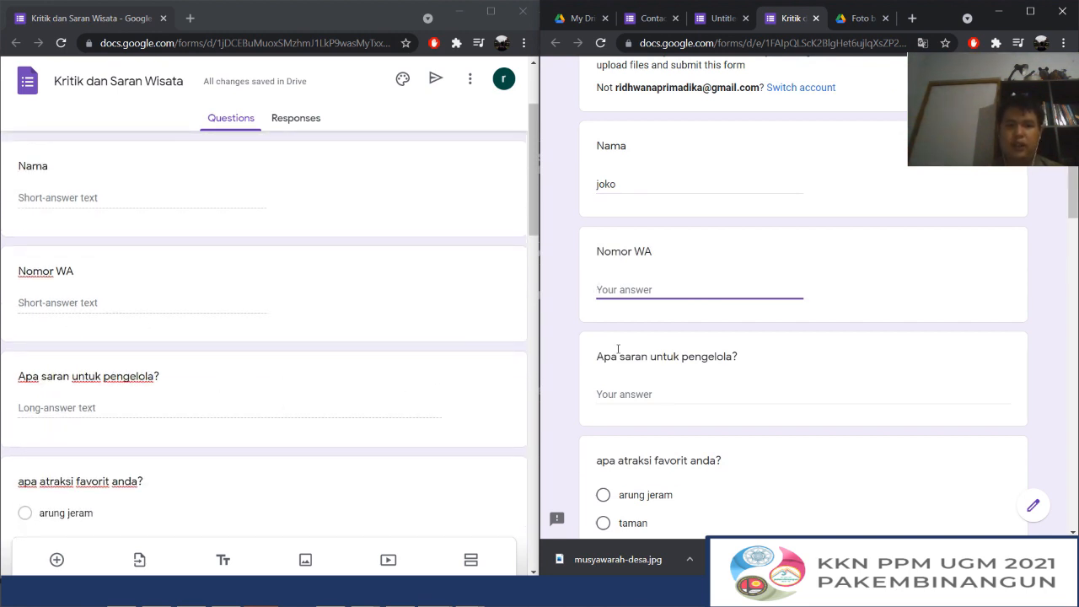
# Answer "Apa saran untuk pengelola?" in the preview with four lines of random filler text
pyautogui.click(619, 400)
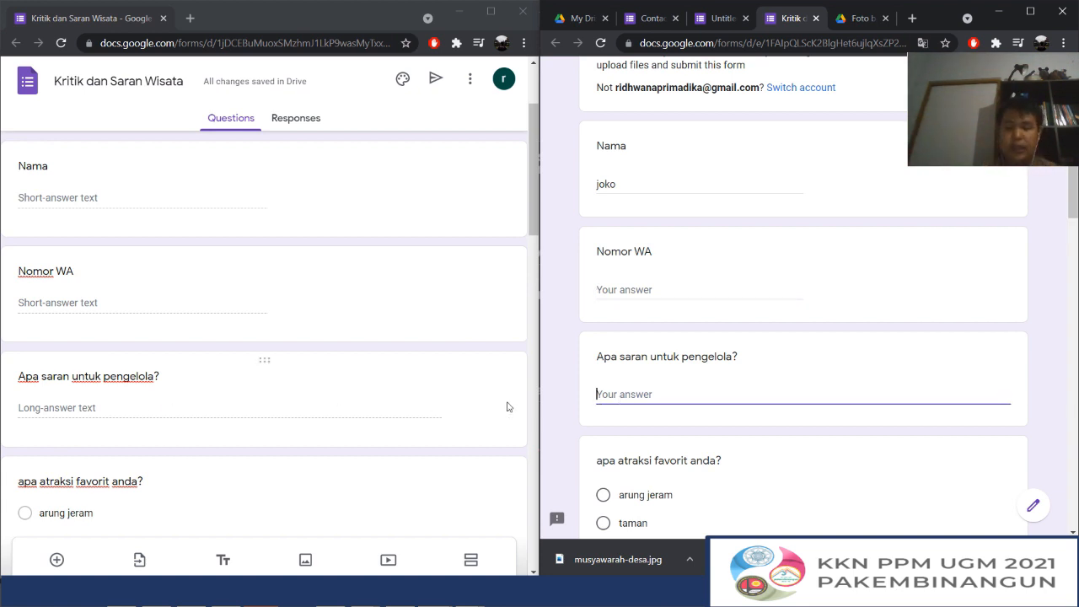
pyautogui.write('naolnannalknlaknkanko')
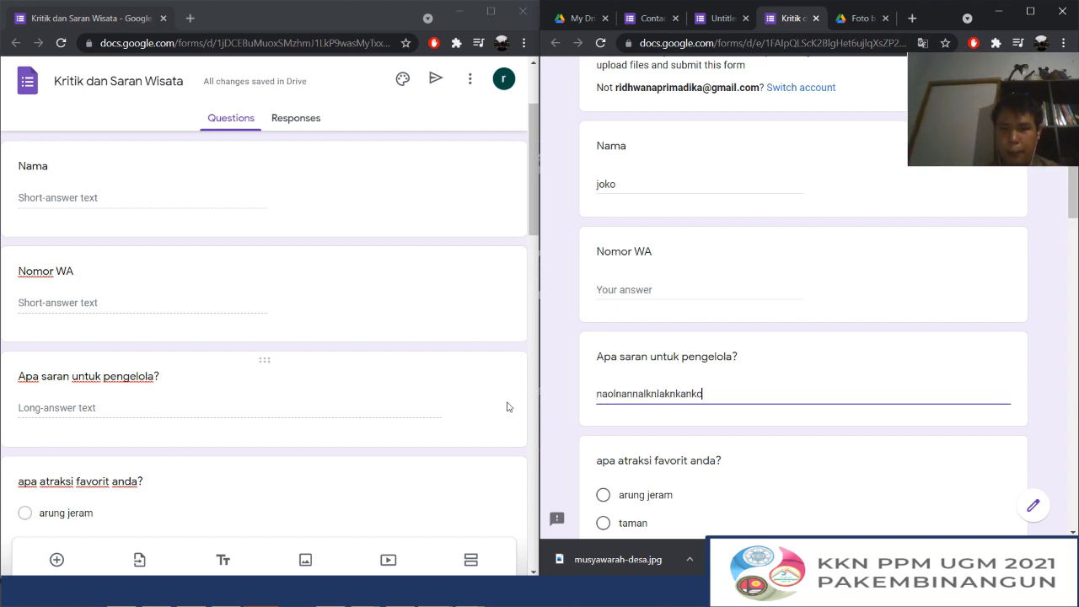
pyautogui.press('BackSpace')
pyautogui.write('cnanckancnfalknenepnkanlkcnakcnalnp')
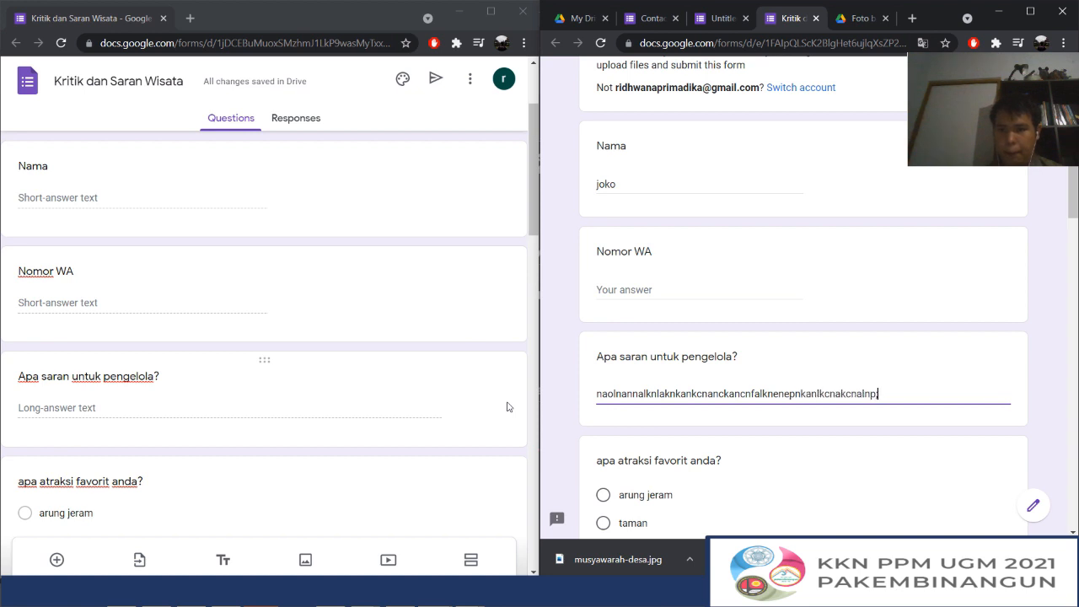
pyautogui.write(';ak')
pyautogui.press('Return')
pyautogui.write('ajnlkankakca')
pyautogui.press('Return')
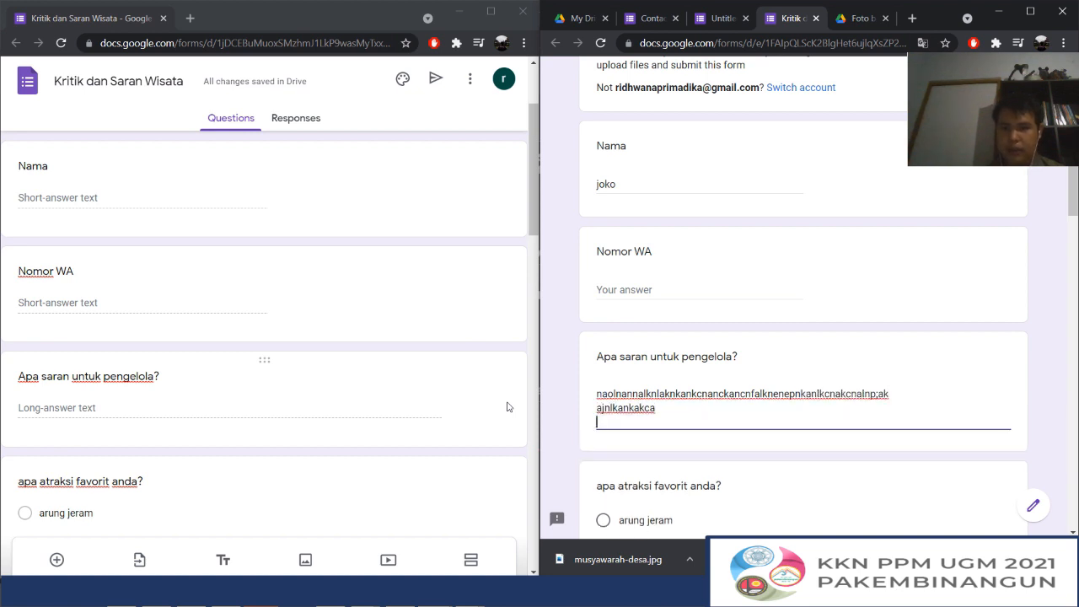
pyautogui.write('akn lkankna')
pyautogui.press('Return')
pyautogui.write('a lcnpnpid')
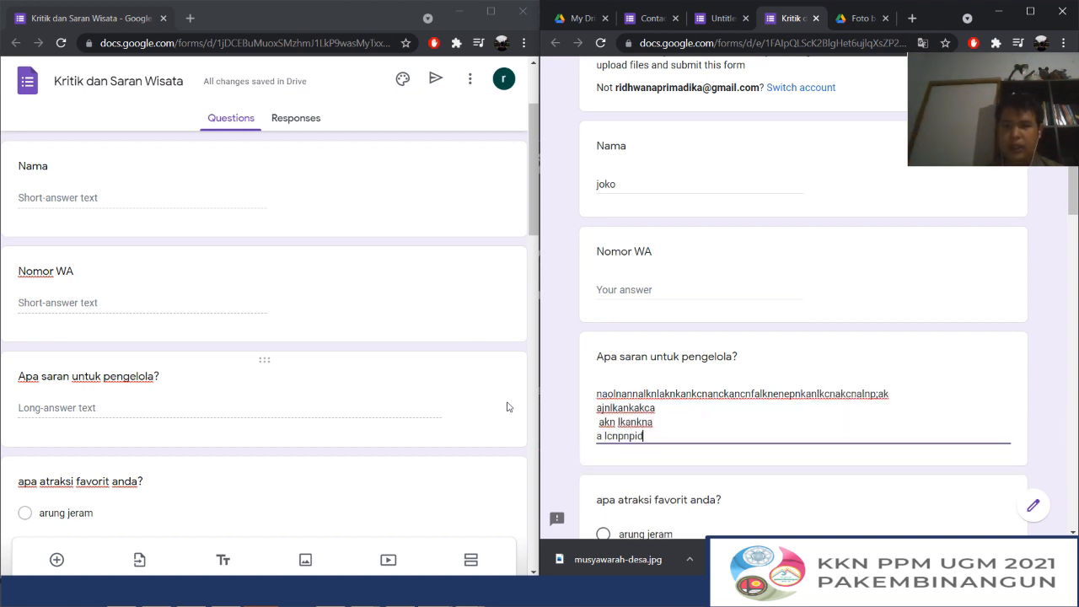
pyautogui.write('npdnipndipiiap')
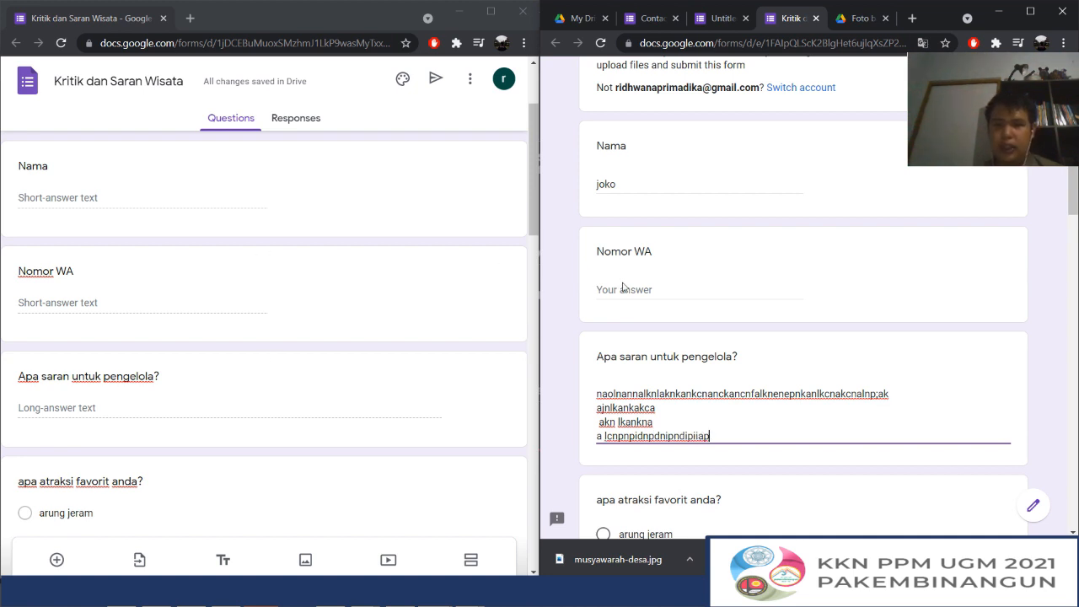
# Fill the Nomor WA answer in the preview with one long line of repeated letter "a"
pyautogui.click(623, 289)
pyautogui.write('a')
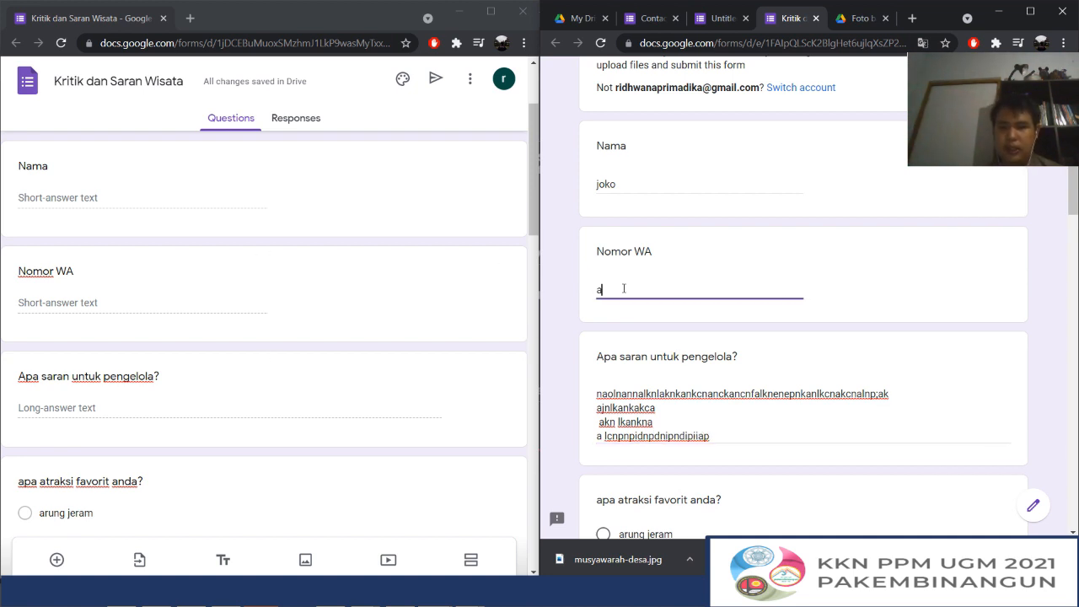
pyautogui.write('aaaaaaaaaaaaaaaaaaaaaaaaaaaaaaaaaaa')
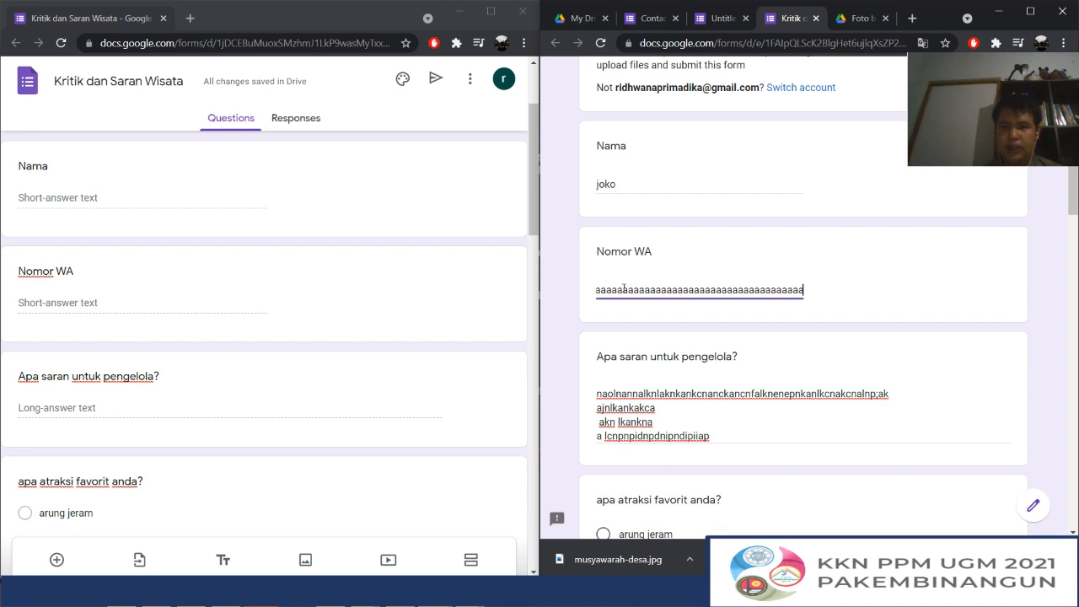
# Try the arung jeram and taman options for "apa atraksi favorit anda?", and answer it with Other: "sungai"
pyautogui.scroll(-2, 752, 275)
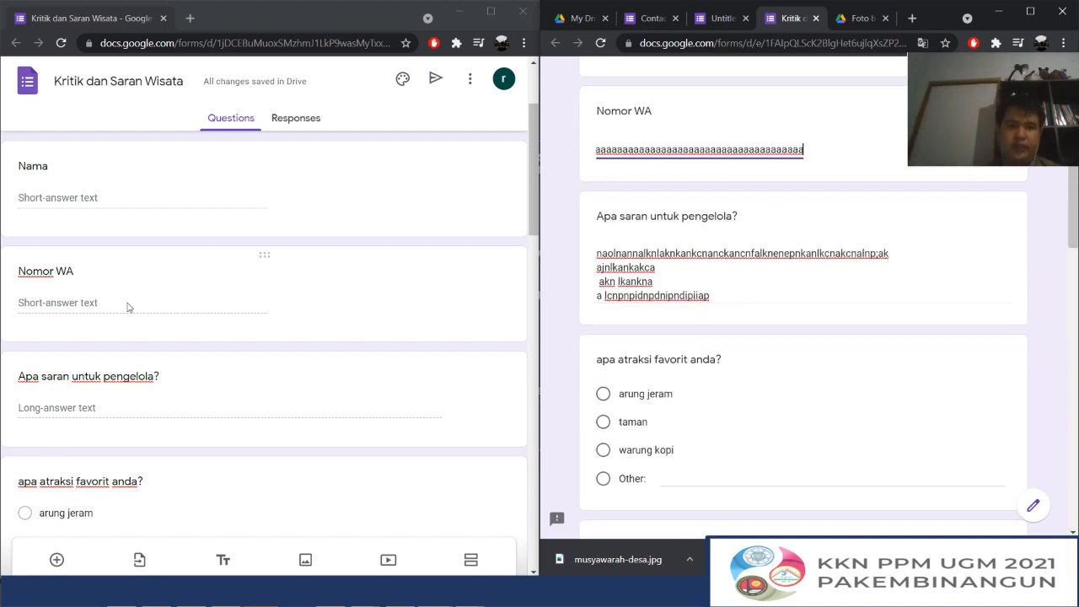
pyautogui.scroll(-3, 128, 307)
pyautogui.scroll(-2, 716, 357)
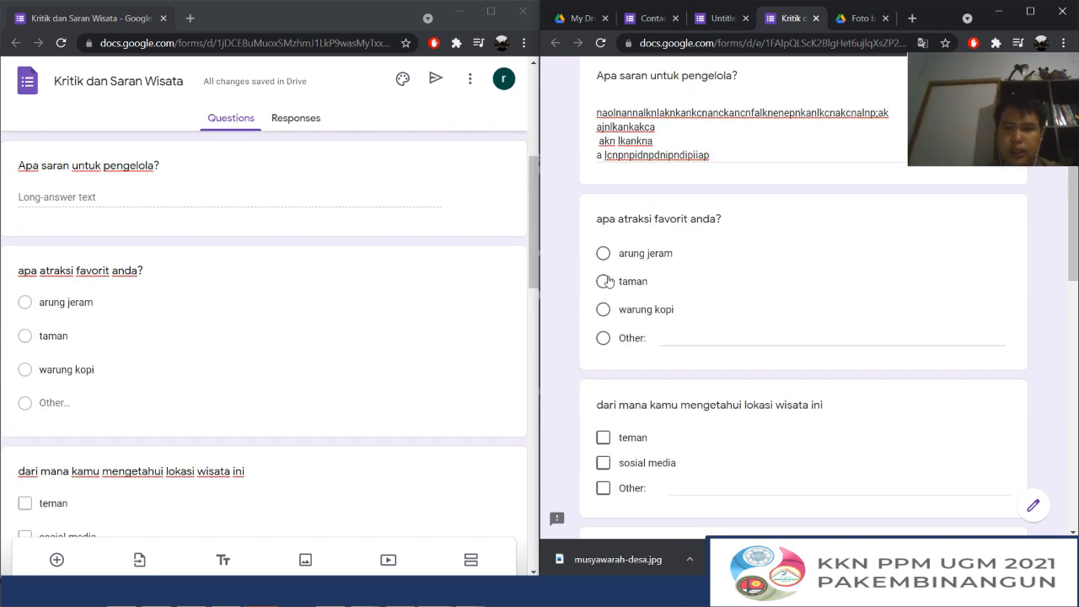
pyautogui.click(604, 253)
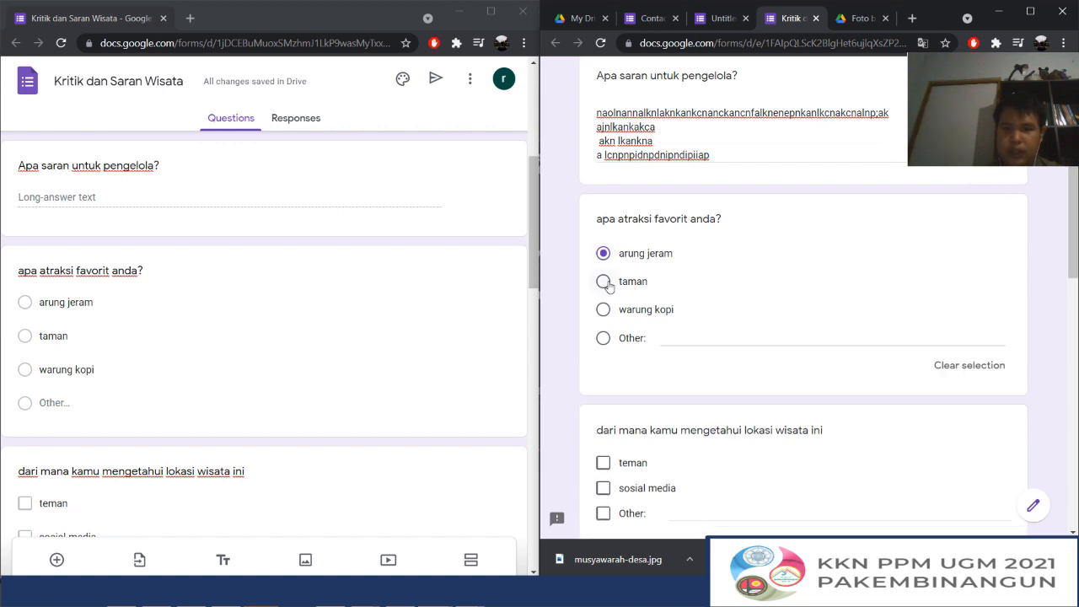
pyautogui.click(603, 281)
pyautogui.click(603, 254)
pyautogui.click(604, 281)
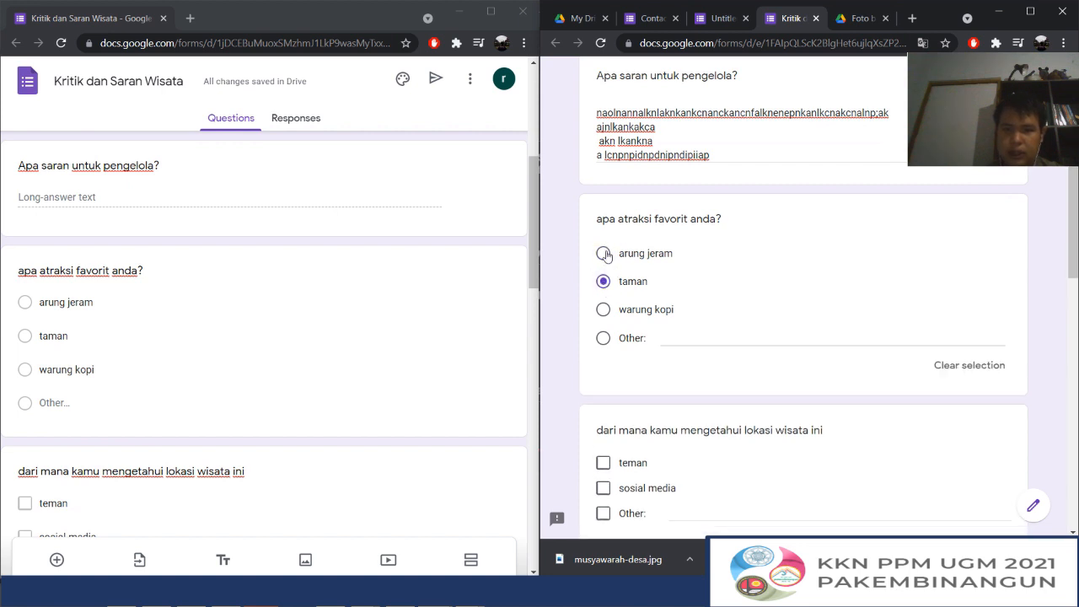
pyautogui.click(604, 337)
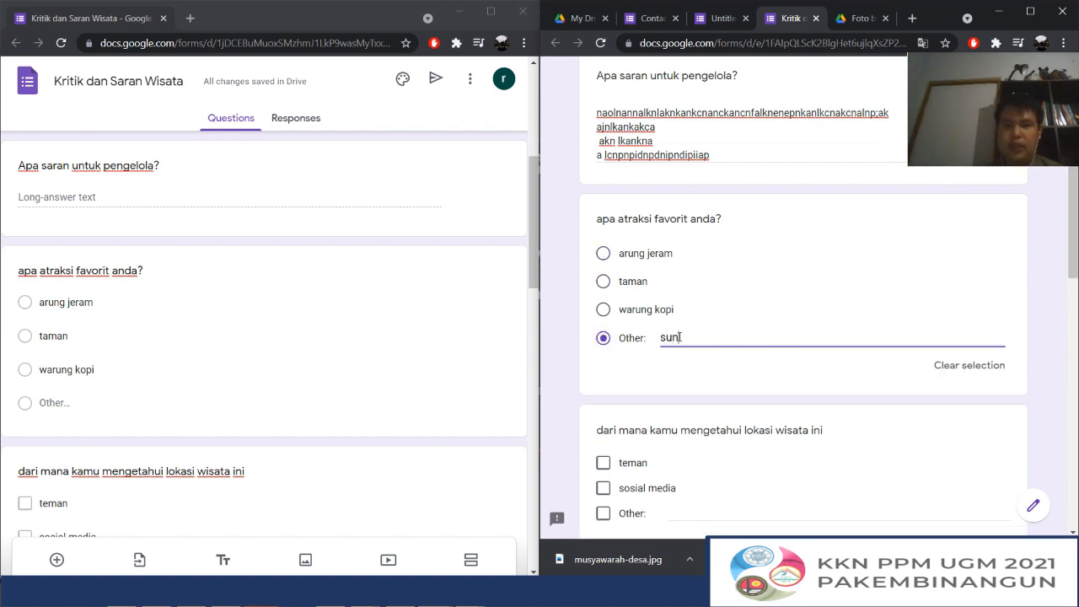
# Select both "teman" and "sosial media" as answers to "dari mana kamu mengetahui lokasi wisata ini" in the preview
pyautogui.scroll(-2, 678, 337)
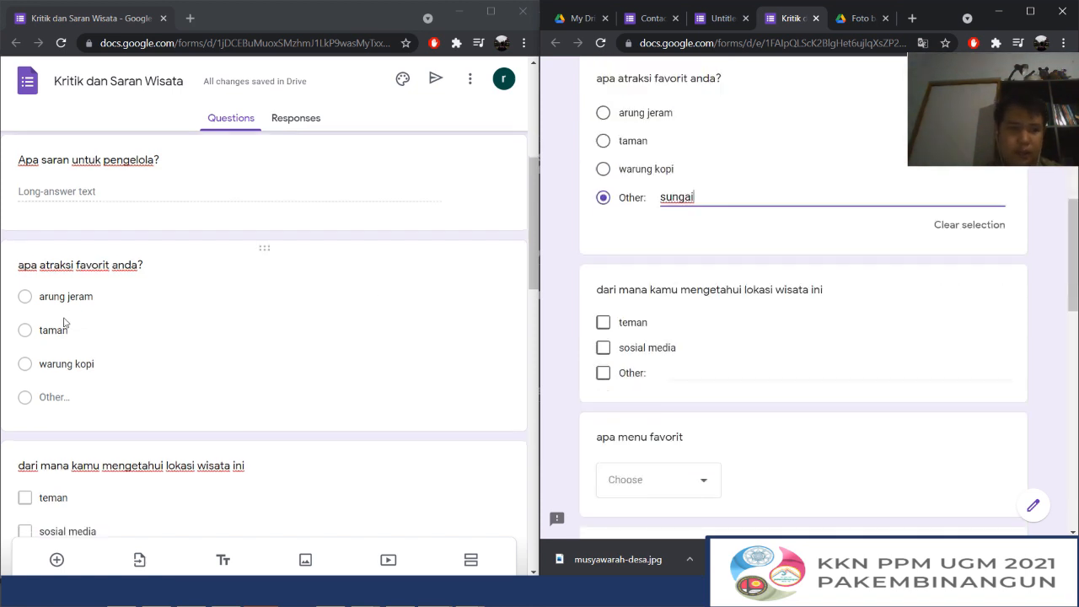
pyautogui.scroll(-3, 65, 320)
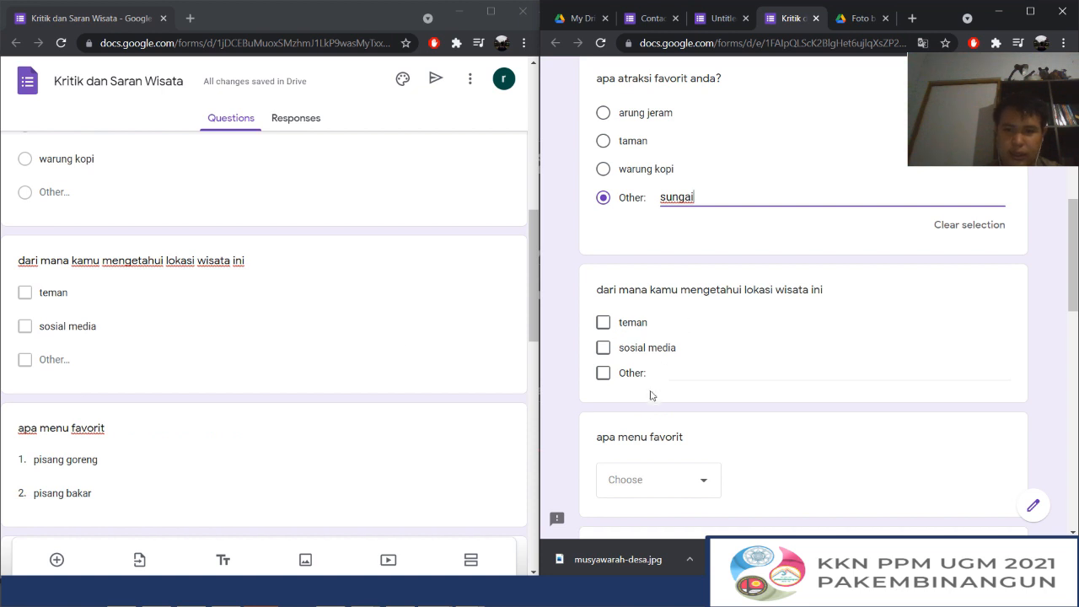
pyautogui.click(603, 322)
pyautogui.click(603, 348)
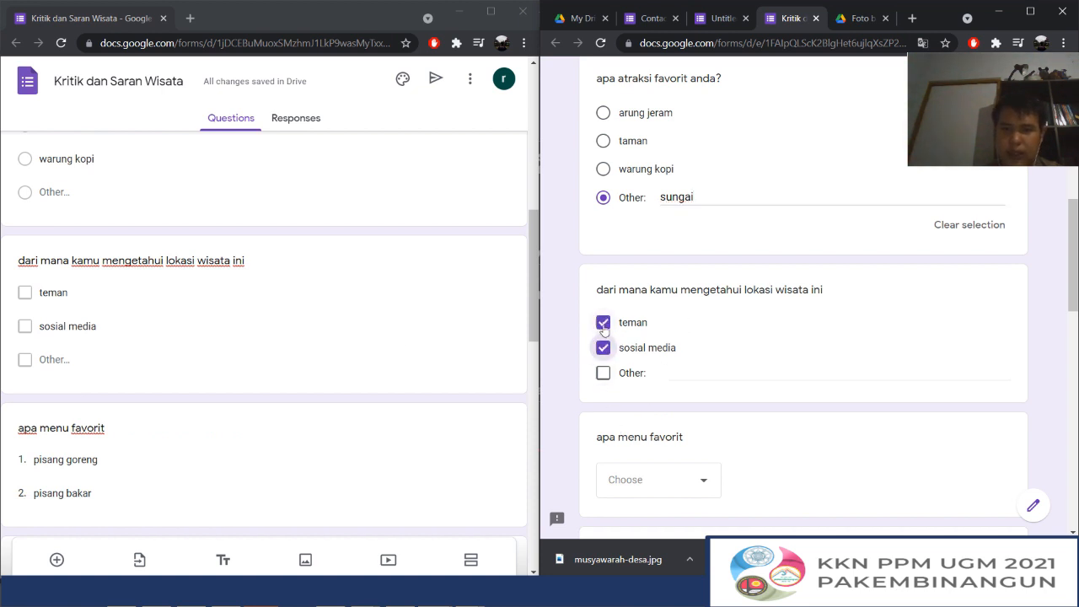
# Choose "pisang goreng" as the answer to the "apa menu favorit" dropdown in the preview
pyautogui.scroll(-2, 700, 287)
pyautogui.click(662, 341)
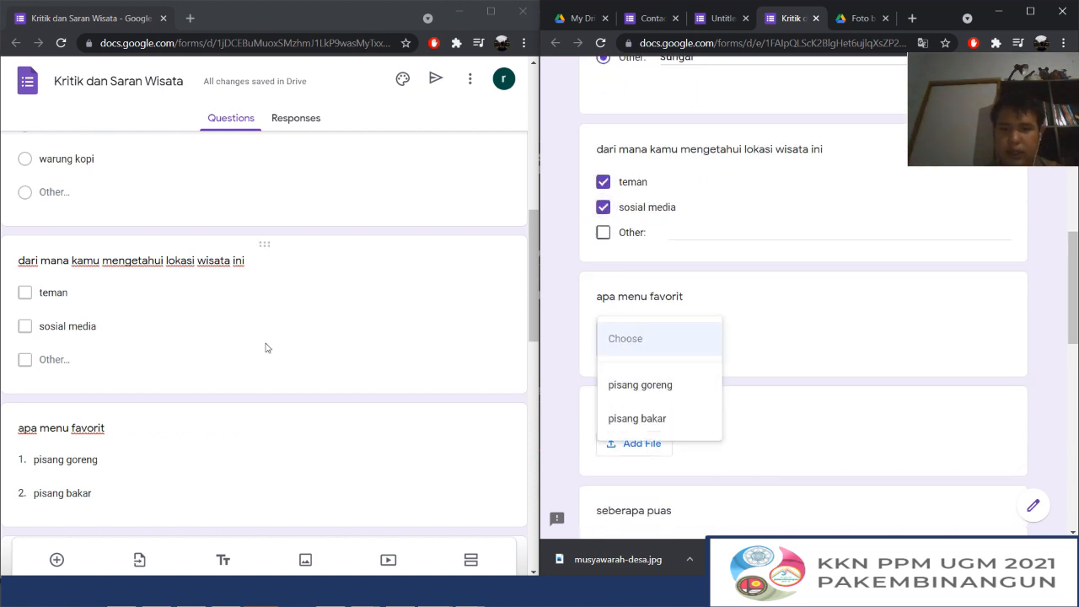
pyautogui.scroll(-2, 163, 345)
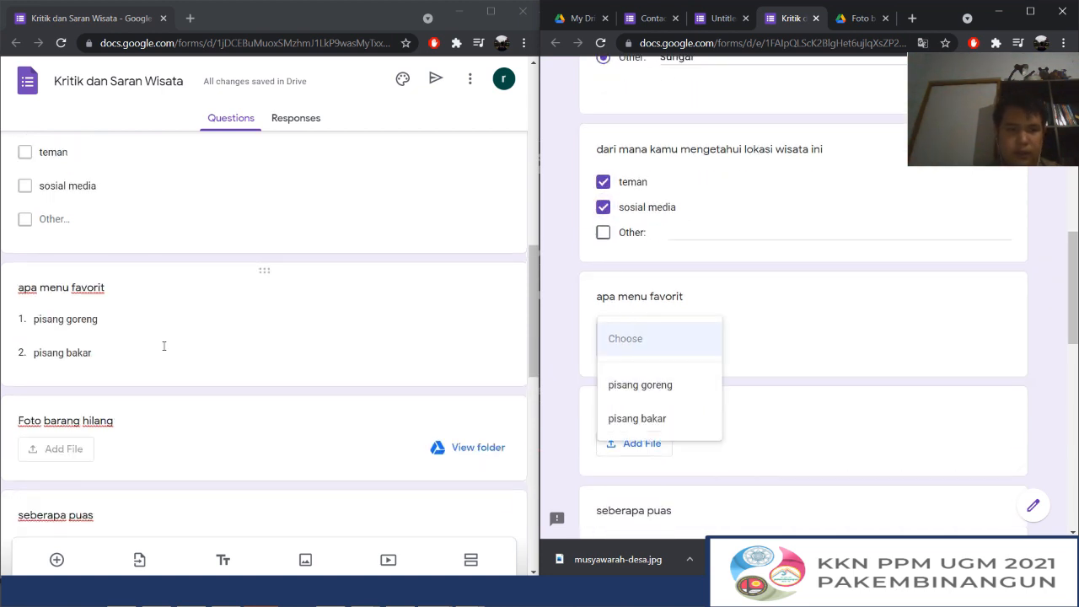
pyautogui.click(656, 385)
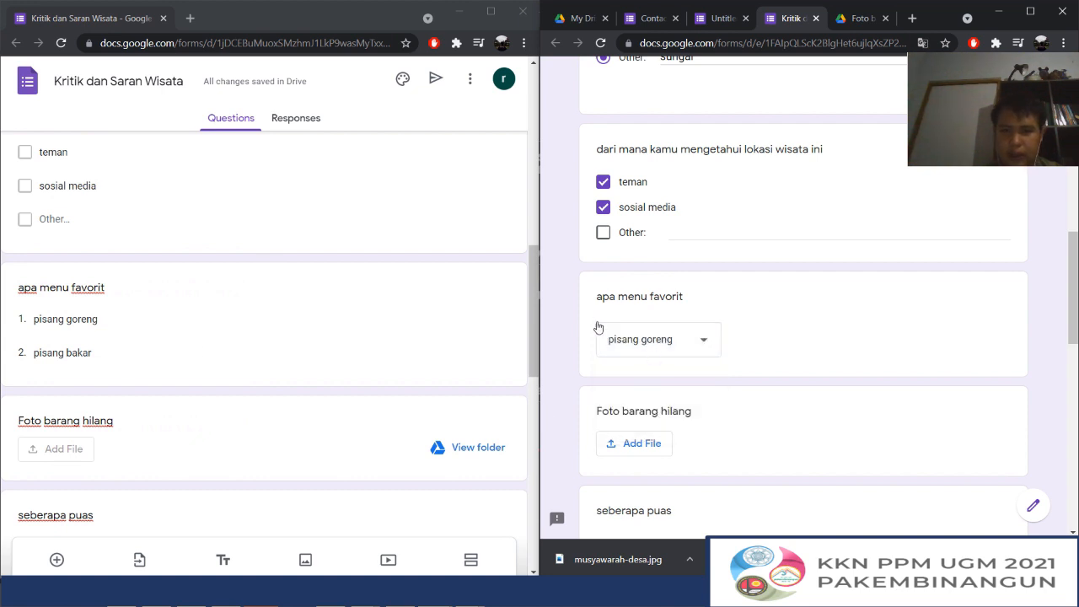
# Open the file picker of the "Foto barang hilang" question in the preview
pyautogui.scroll(-1, 222, 378)
pyautogui.scroll(-2, 703, 414)
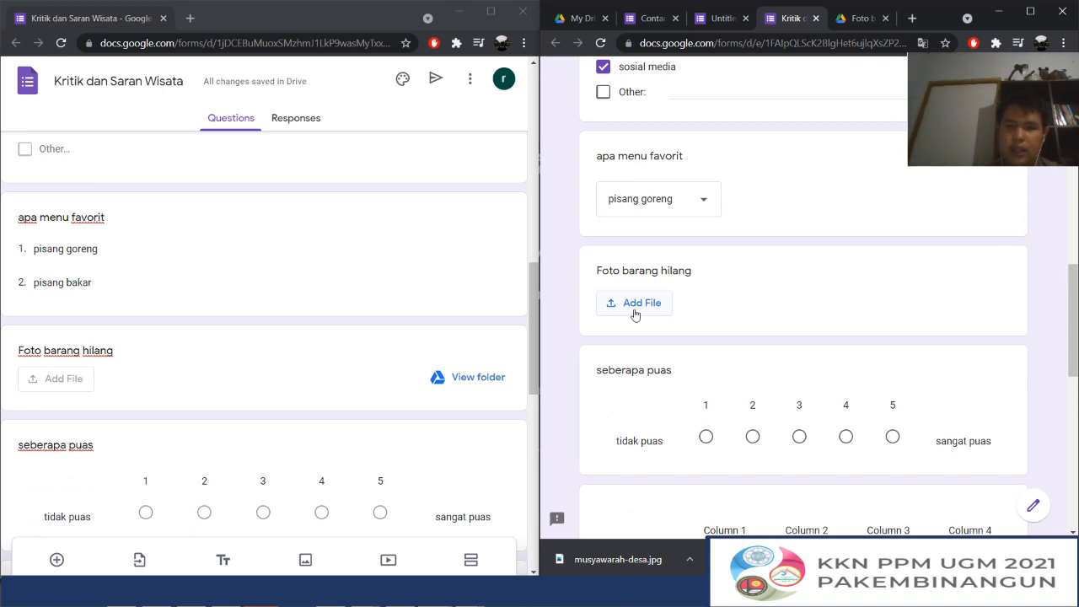
pyautogui.click(635, 304)
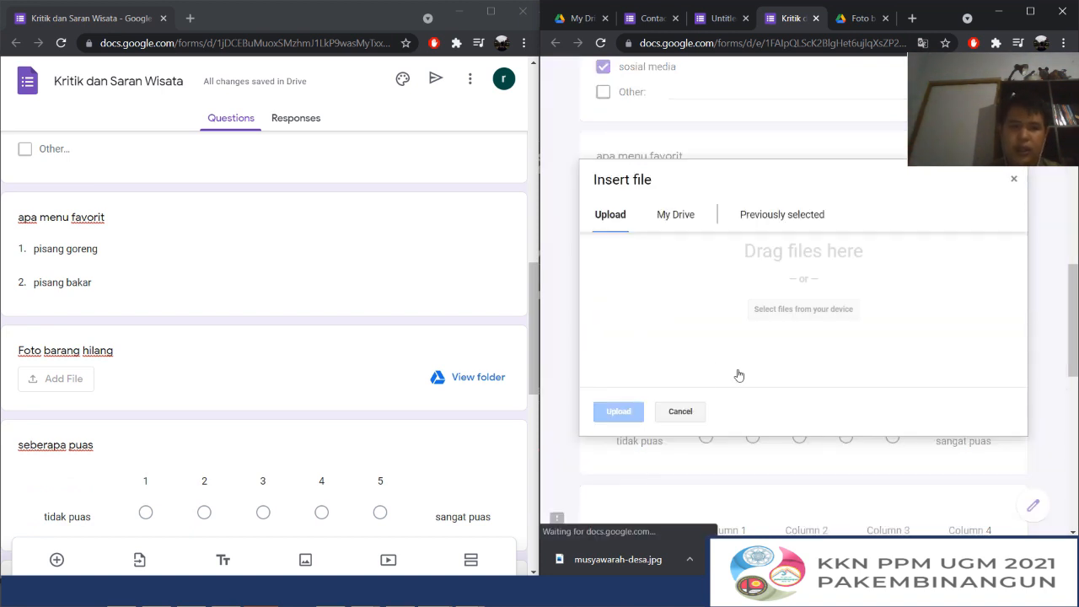
# Close the preview's file picker and restrict the "Foto barang hilang" question in the editor to the Image file type
pyautogui.click(337, 374)
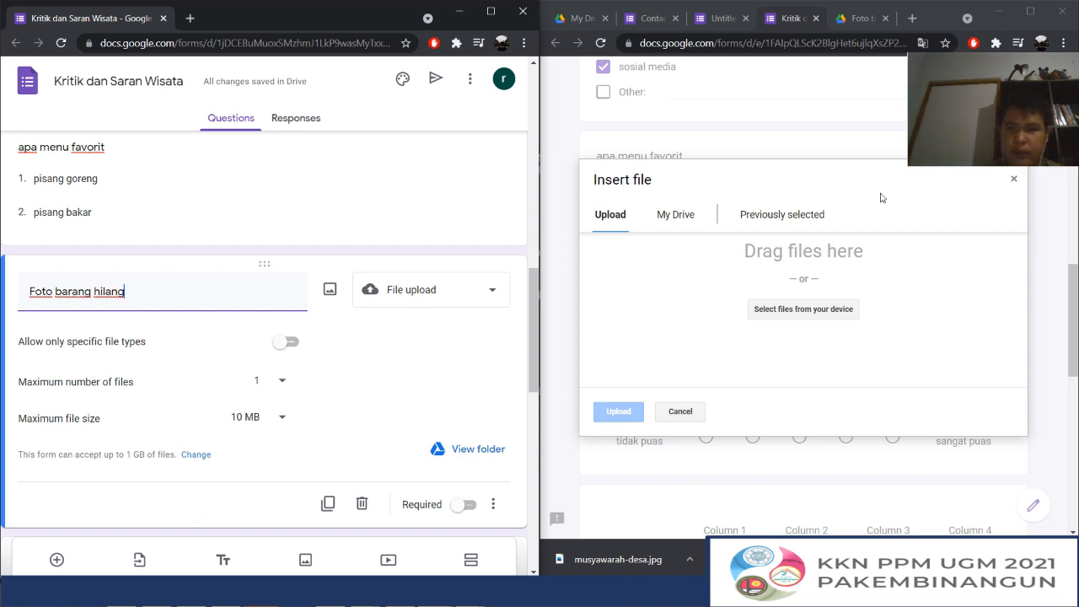
pyautogui.click(1014, 183)
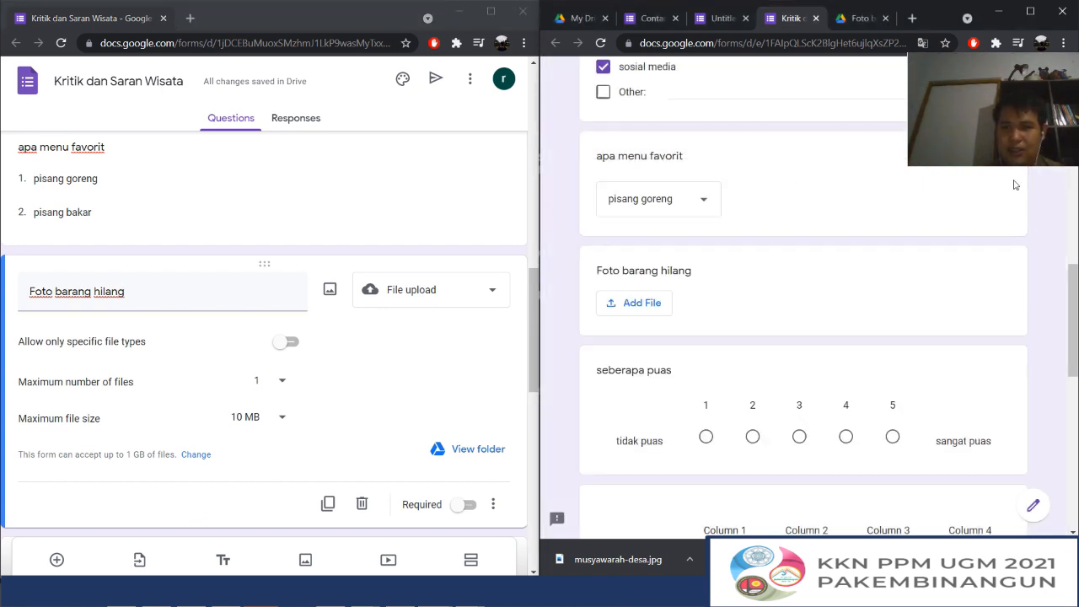
pyautogui.click(289, 344)
pyautogui.click(169, 411)
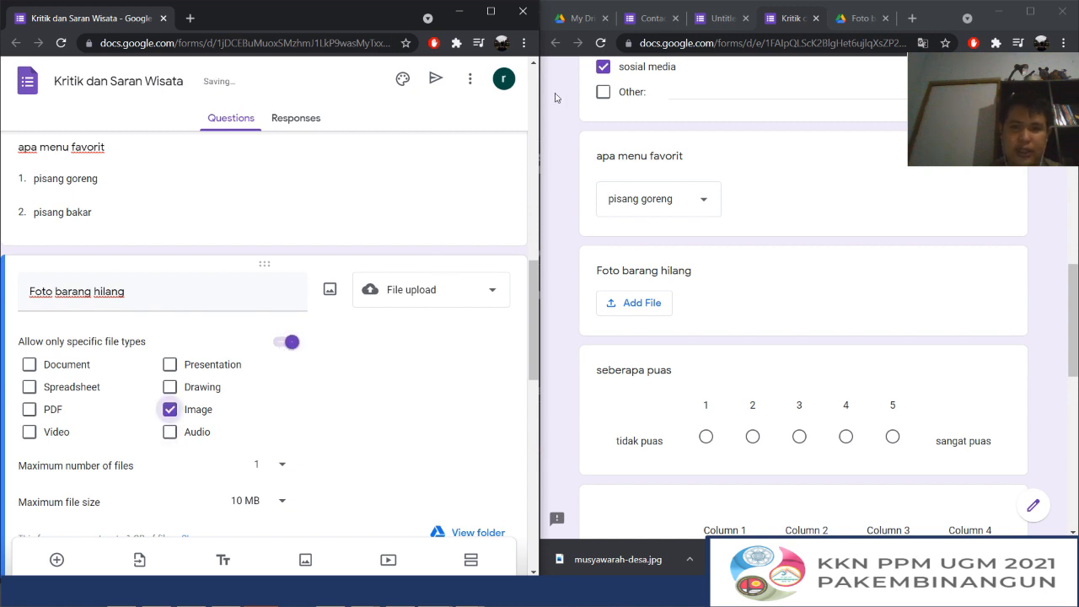
# Reload the preview and try to upload "List Proker KKN Pakembinangun 2021 periode 4.docx" to the "Foto barang hilang" question
pyautogui.click(600, 42)
pyautogui.click(886, 123)
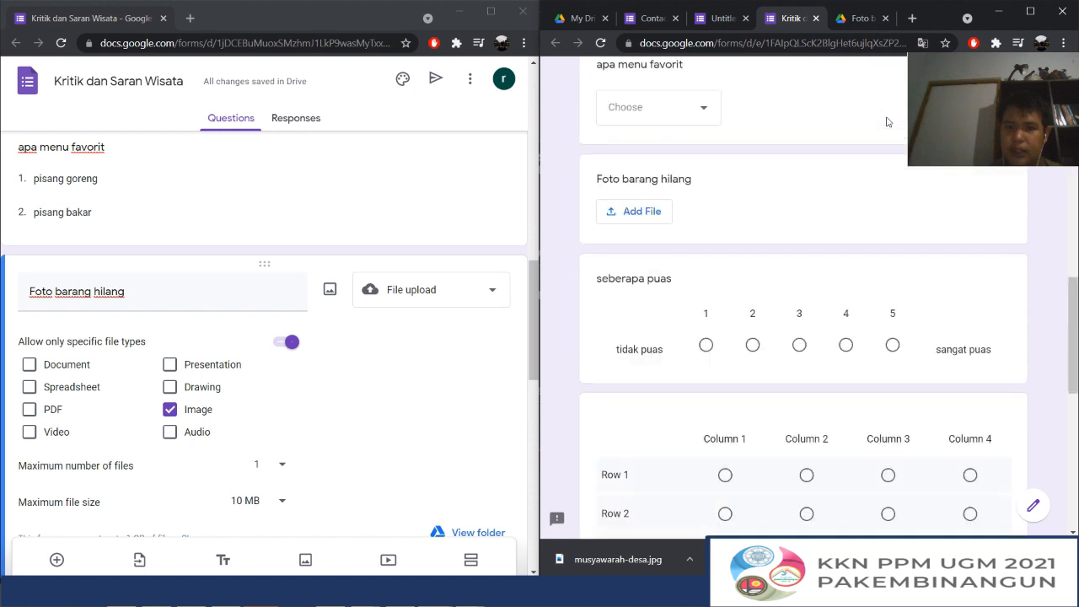
pyautogui.click(632, 238)
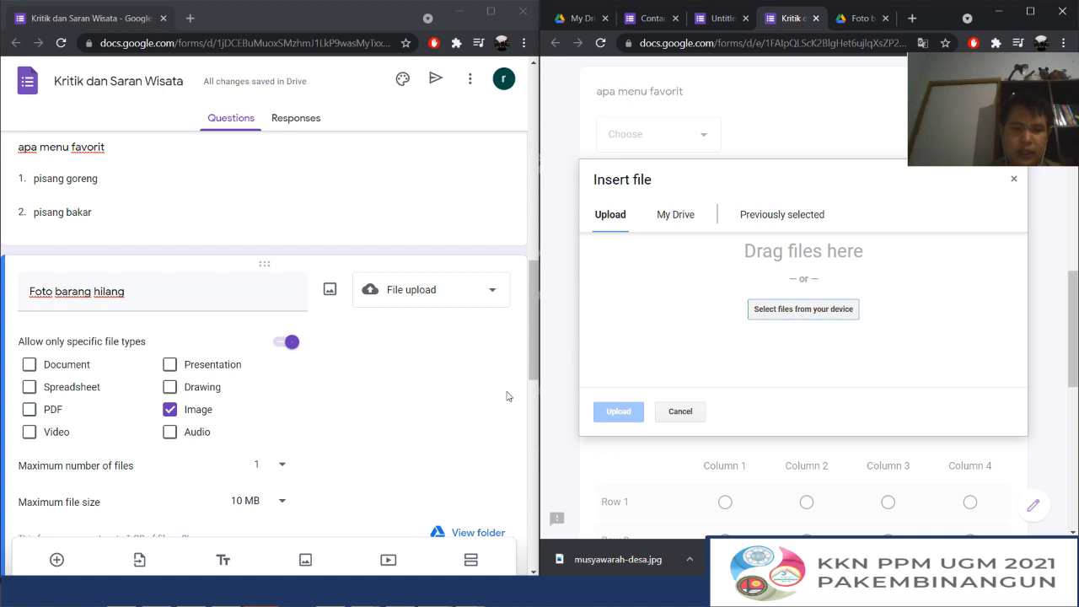
pyautogui.click(786, 311)
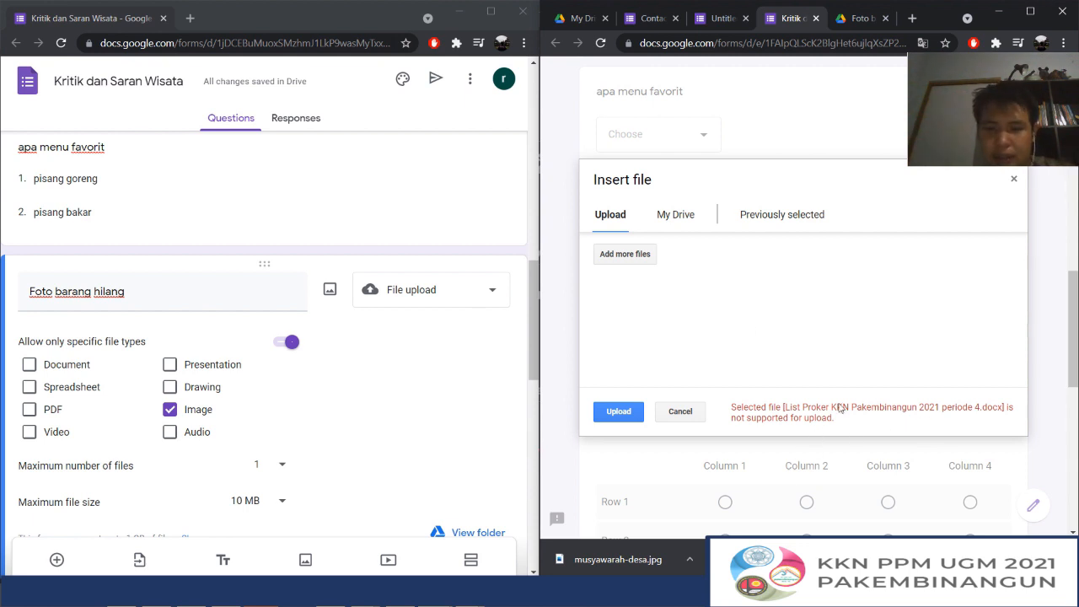
pyautogui.click(1015, 181)
# Try ratings 1 and 5 for "seberapa puas" in the preview, and clear the selection
pyautogui.scroll(-1, 570, 284)
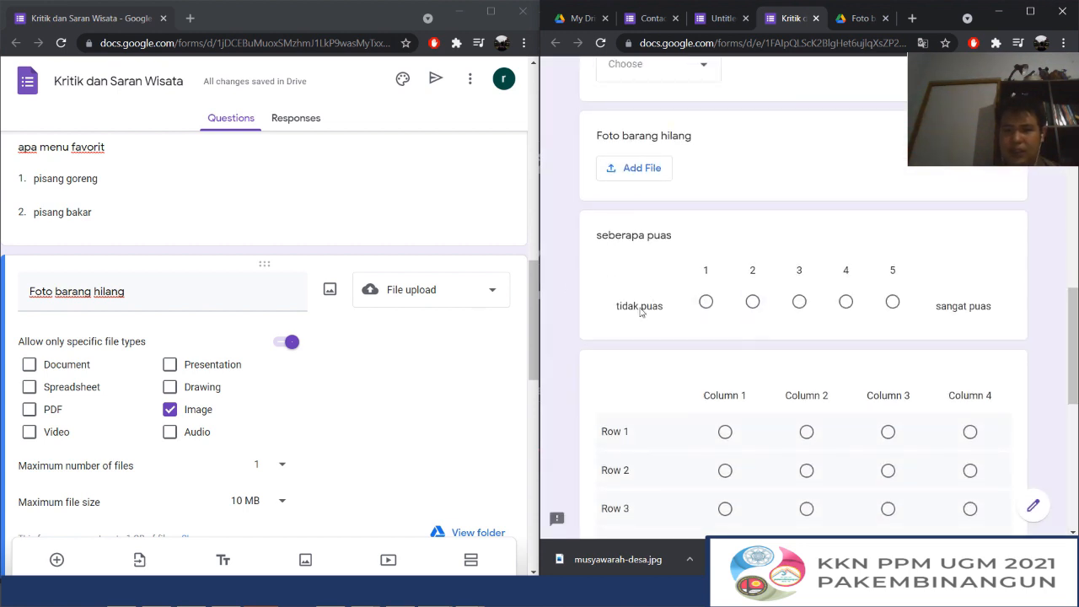
pyautogui.click(702, 304)
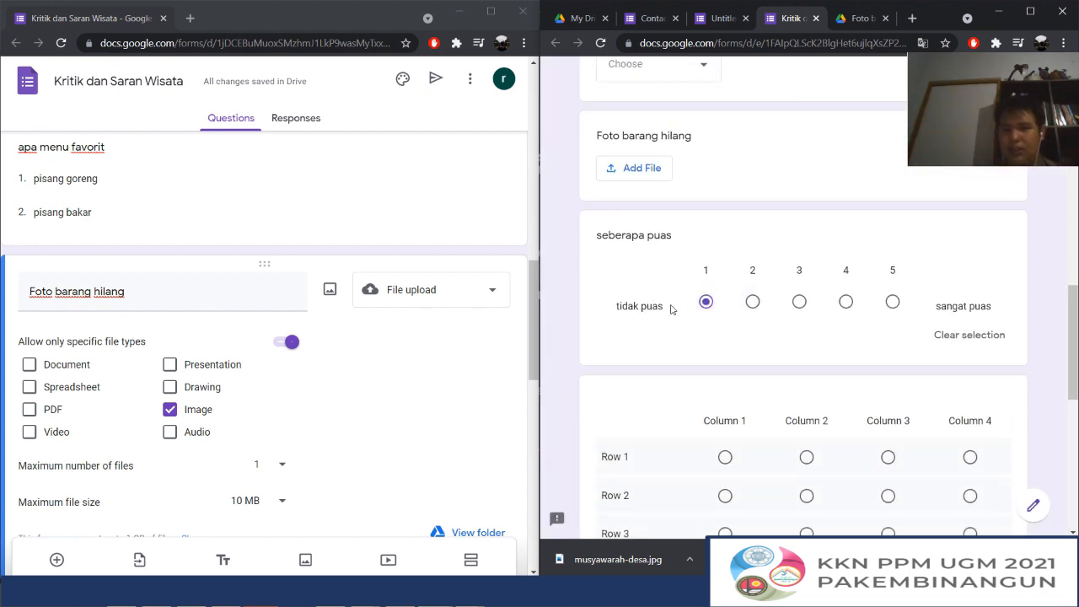
pyautogui.click(892, 305)
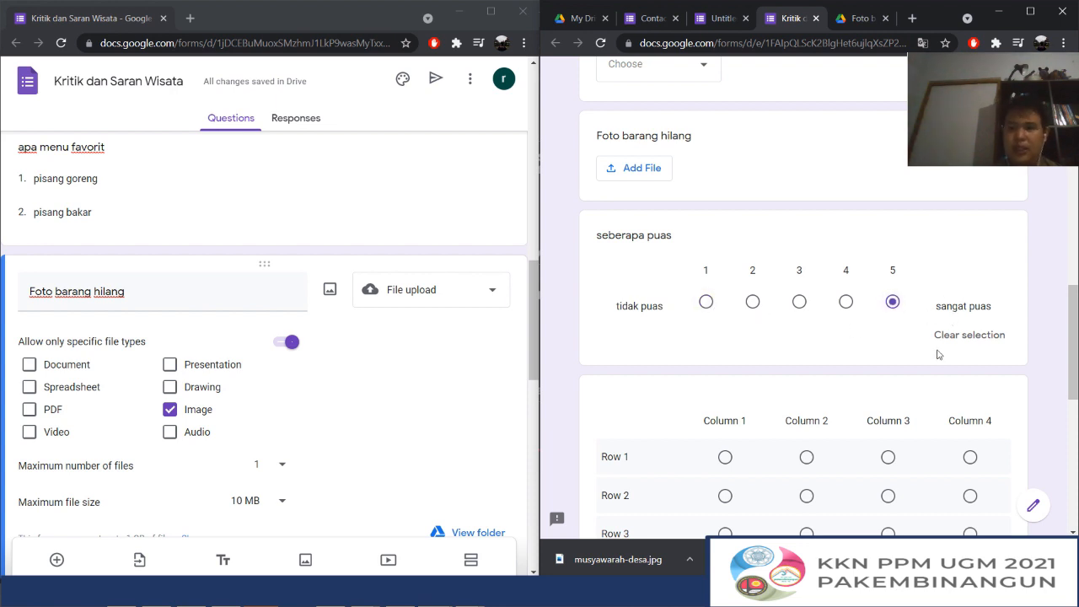
pyautogui.click(984, 344)
# Select Column 1 for Row 1 in the preview's multiple-choice grid
pyautogui.scroll(-2, 774, 287)
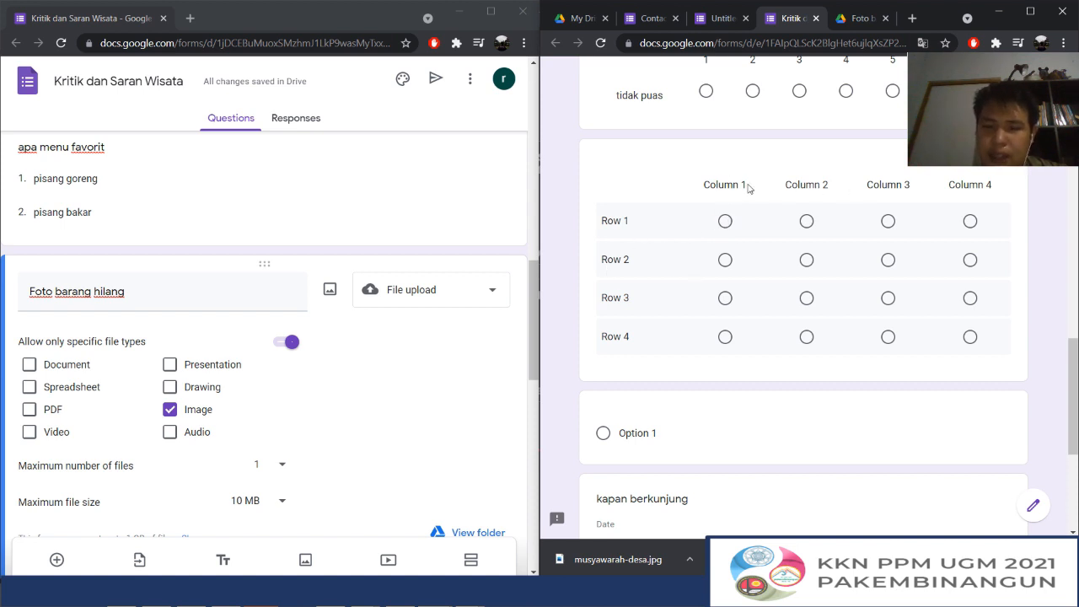
pyautogui.click(725, 221)
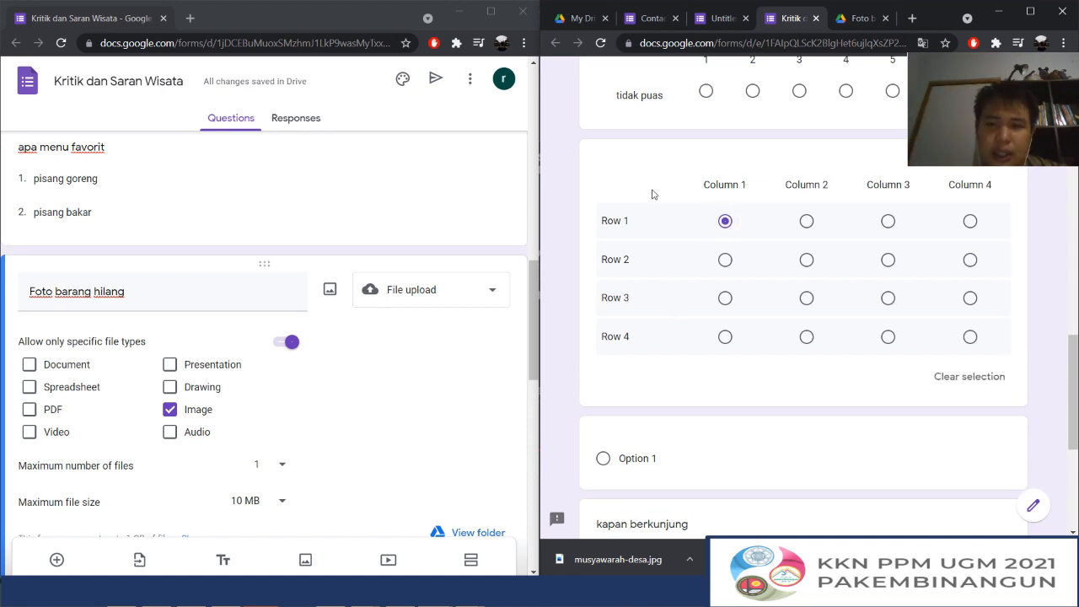
# Set the "kapan berkunjung" date to 07/11/2021 in the preview using the calendar
pyautogui.scroll(-3, 672, 206)
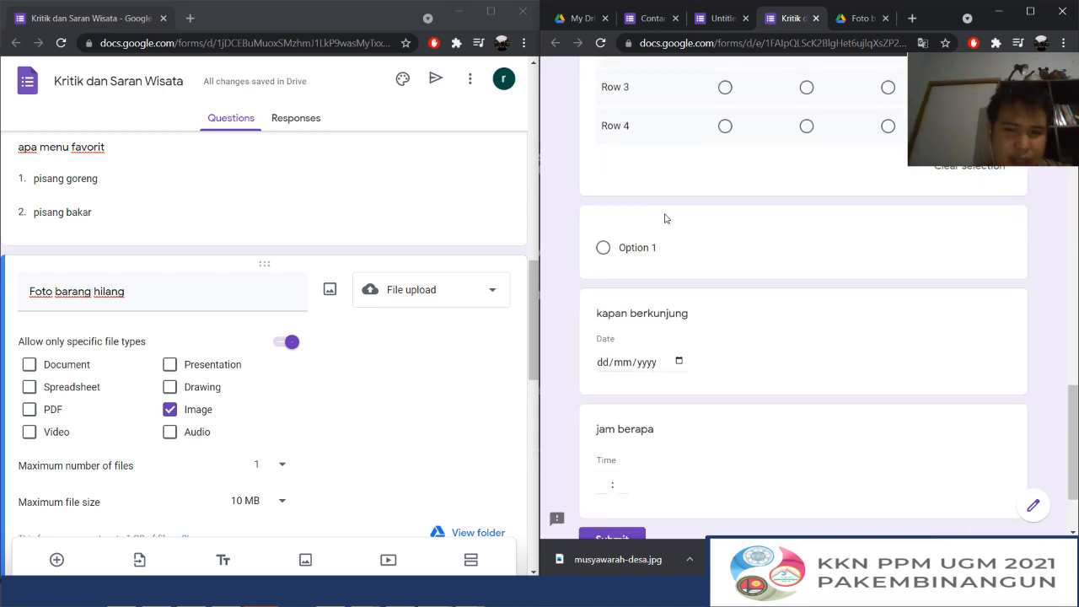
pyautogui.scroll(-2, 628, 329)
pyautogui.click(604, 248)
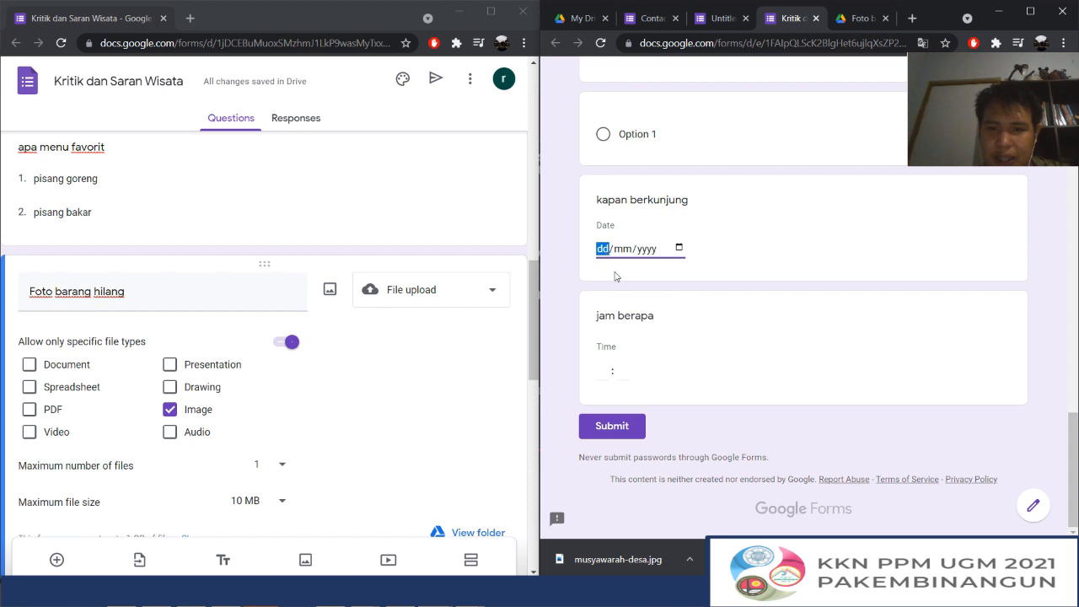
pyautogui.click(624, 249)
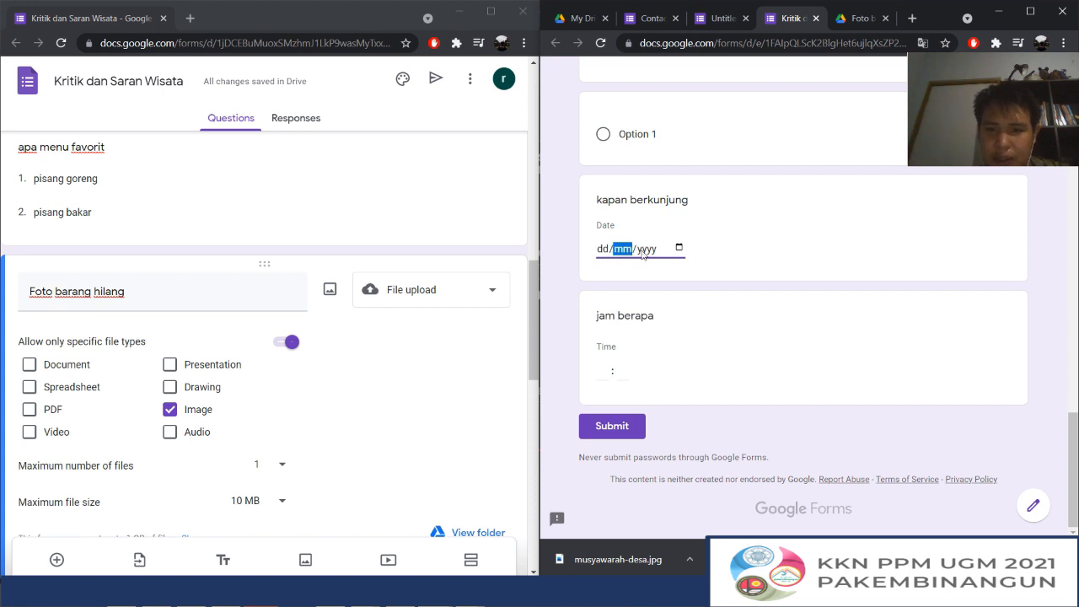
pyautogui.click(642, 250)
pyautogui.click(680, 248)
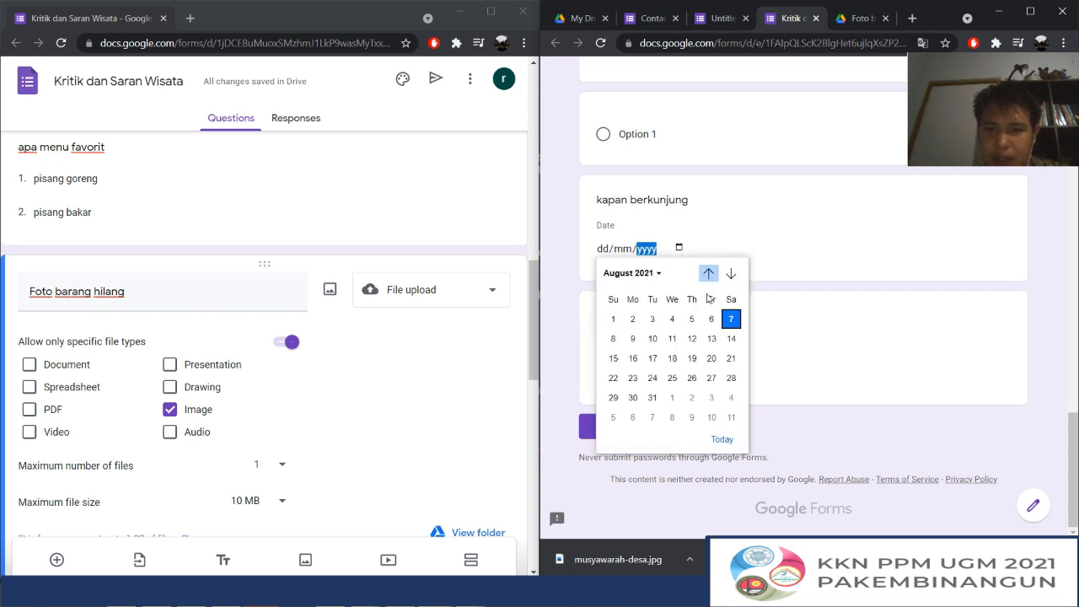
pyautogui.click(731, 275)
pyautogui.click(733, 278)
pyautogui.click(732, 277)
pyautogui.click(724, 250)
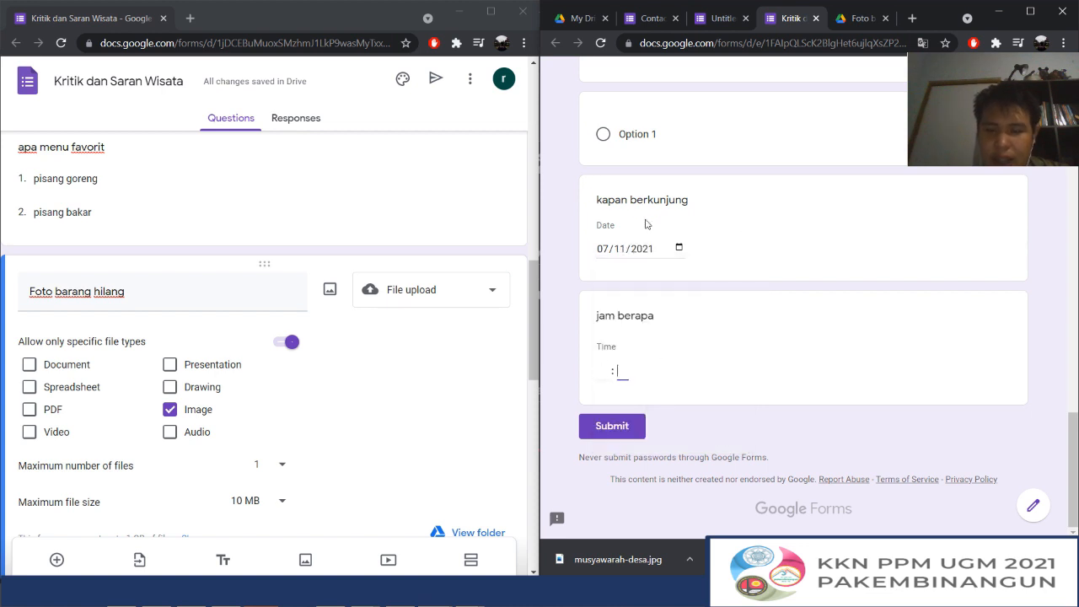
# Look through the preview's questions from the form header down to the date and time questions
pyautogui.scroll(15, 642, 193)
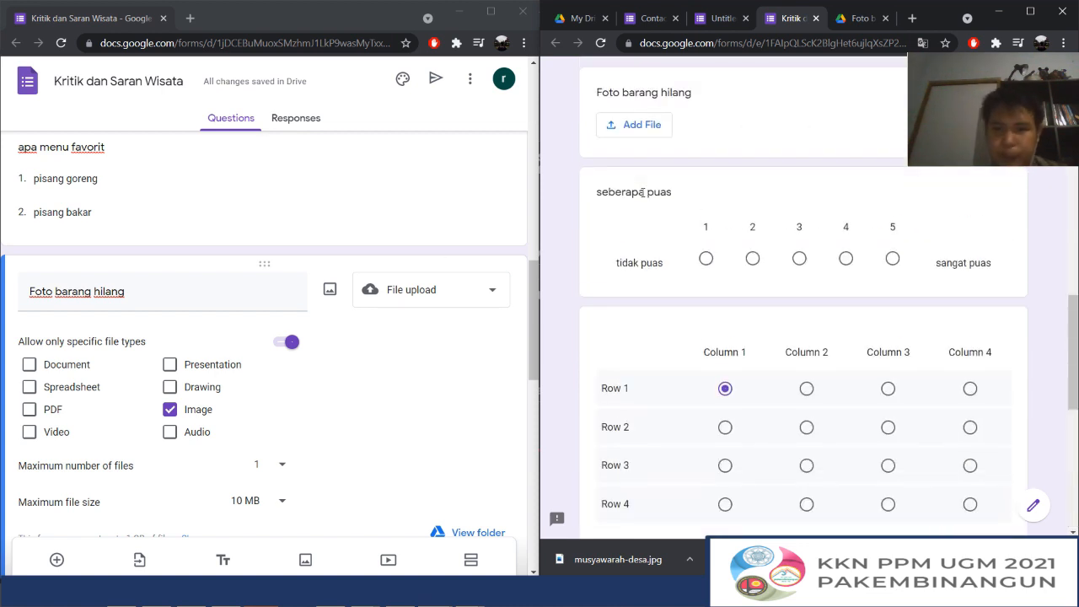
pyautogui.scroll(10, 440, 258)
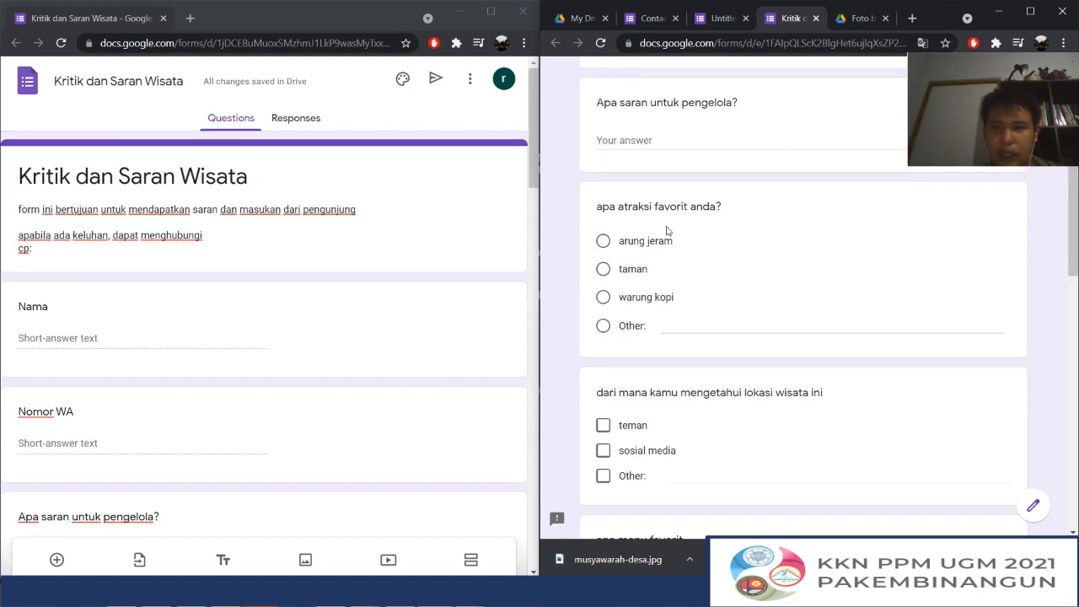
pyautogui.scroll(5, 665, 231)
pyautogui.scroll(-12, 666, 230)
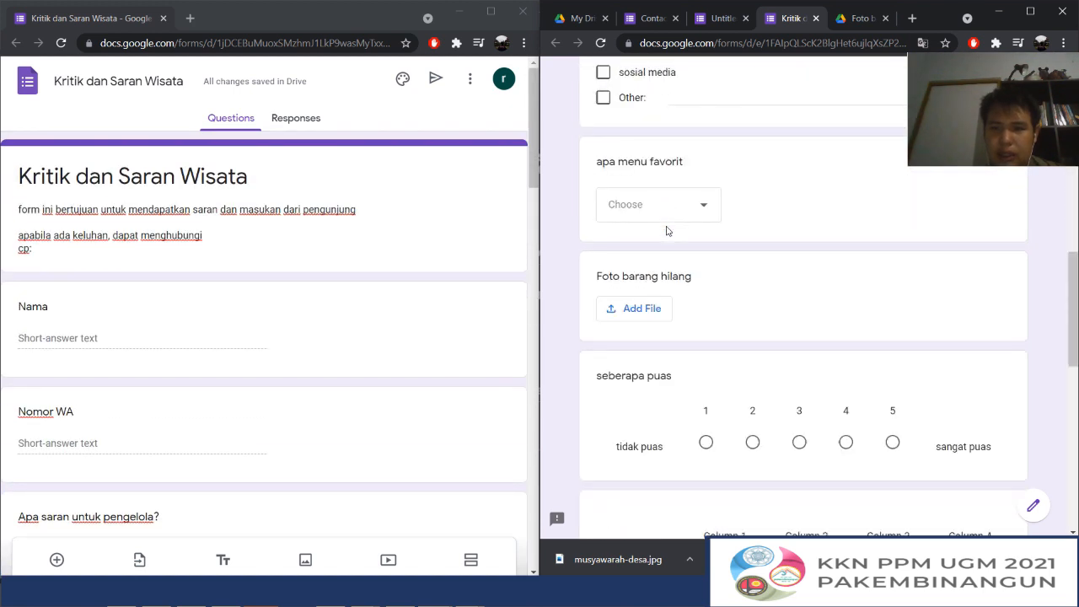
pyautogui.scroll(12, 666, 230)
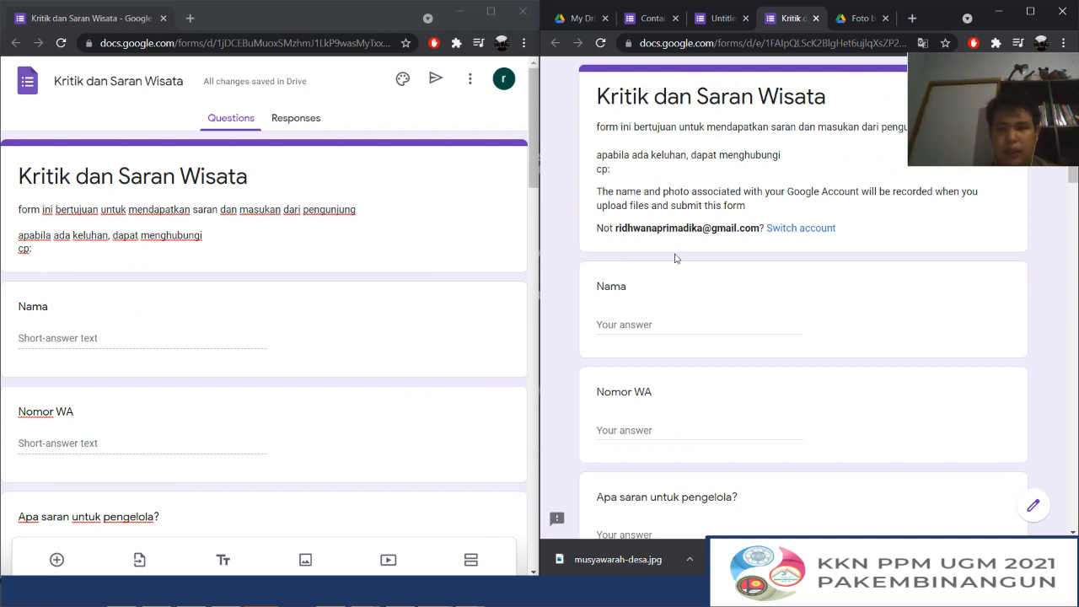
pyautogui.scroll(-20, 767, 275)
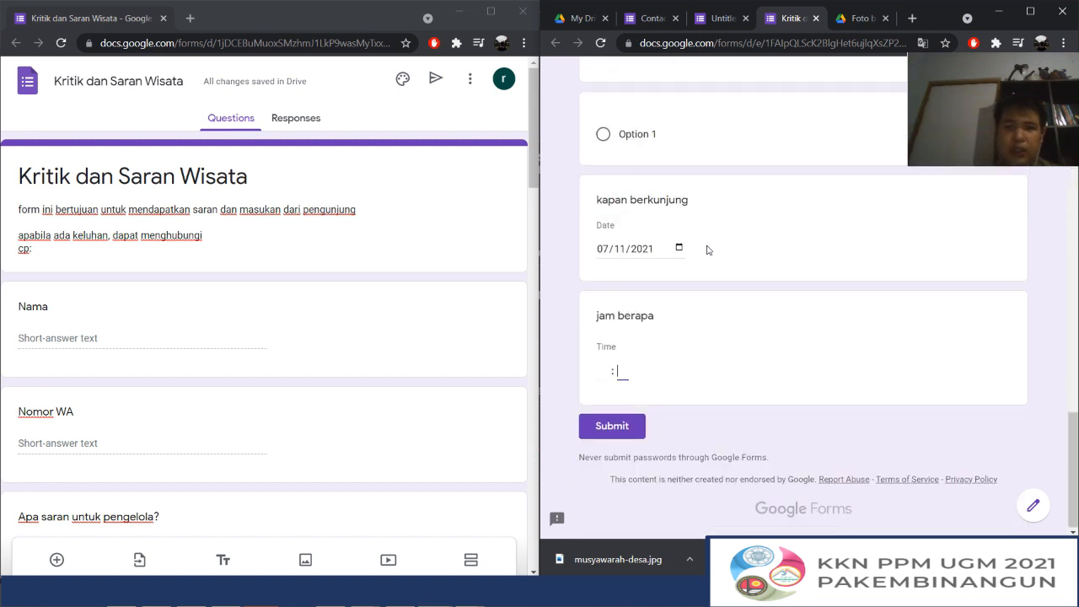
pyautogui.scroll(6, 742, 133)
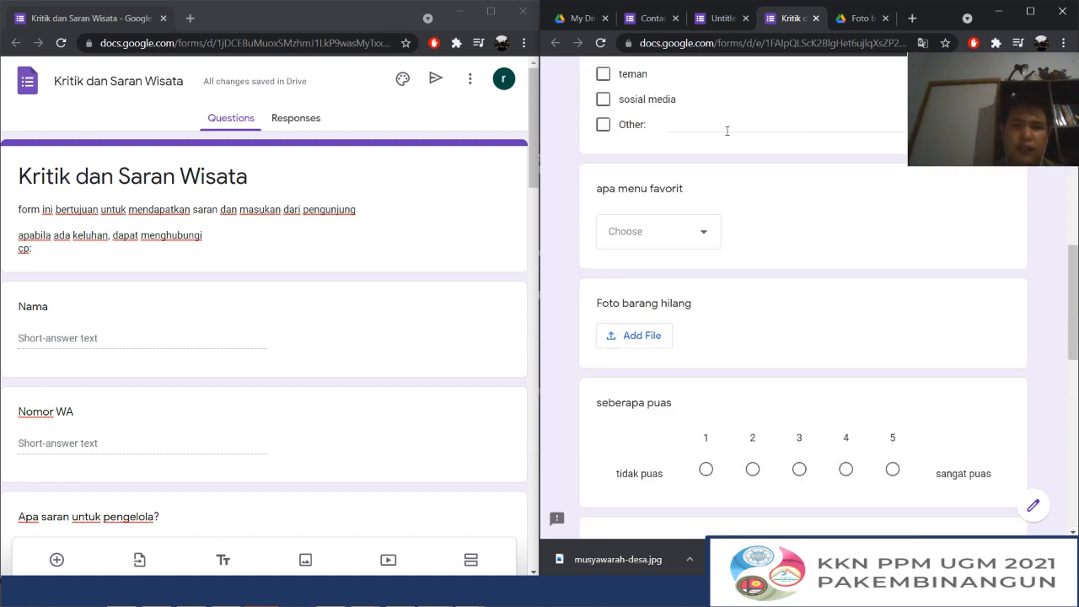
# Make the "Nama" question required and reload the preview to apply the change
pyautogui.click(344, 350)
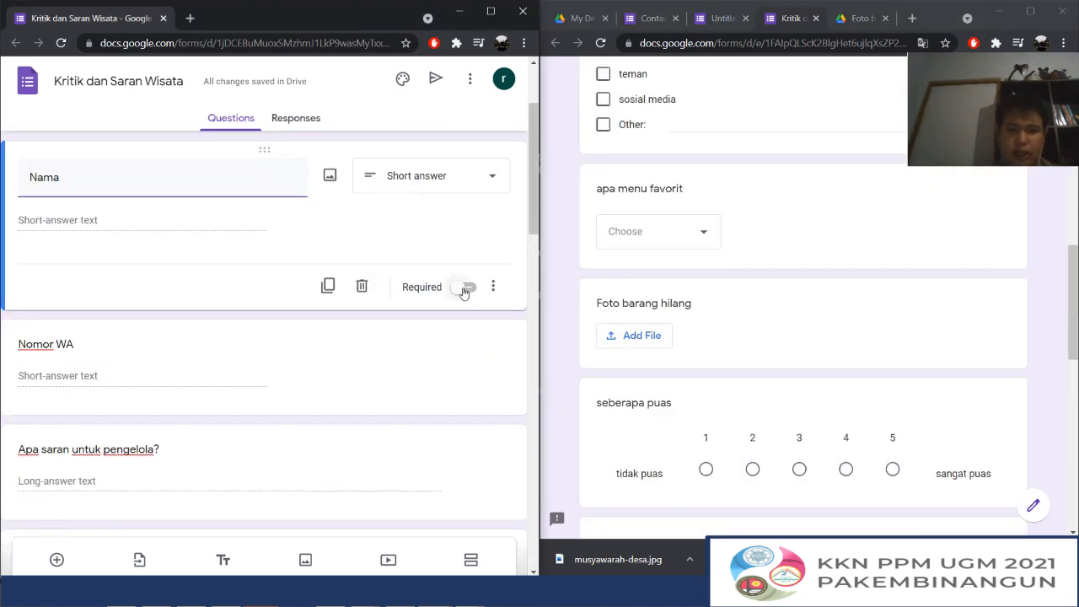
pyautogui.click(465, 288)
pyautogui.click(601, 43)
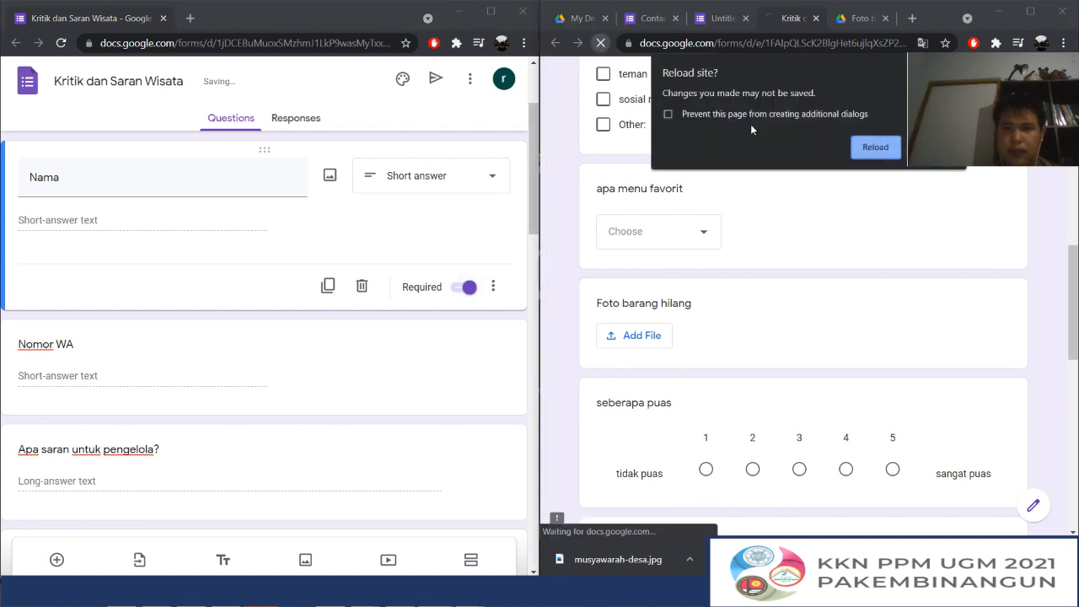
pyautogui.click(875, 146)
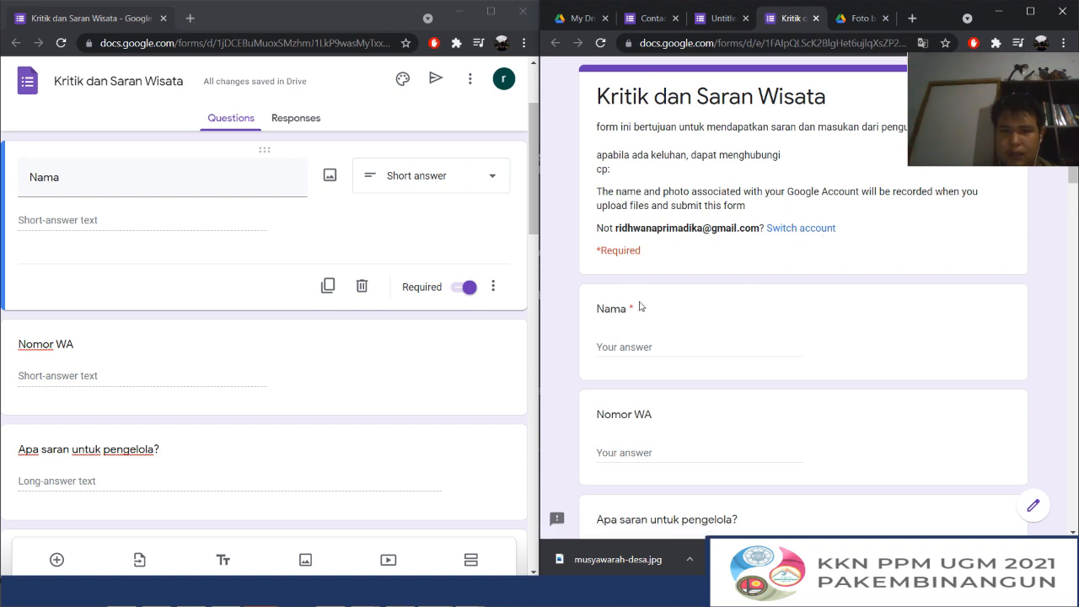
# Test the required "Nama" question by leaving its answer empty in the preview, and highlight the account name in the header
pyautogui.click(631, 346)
pyautogui.click(631, 452)
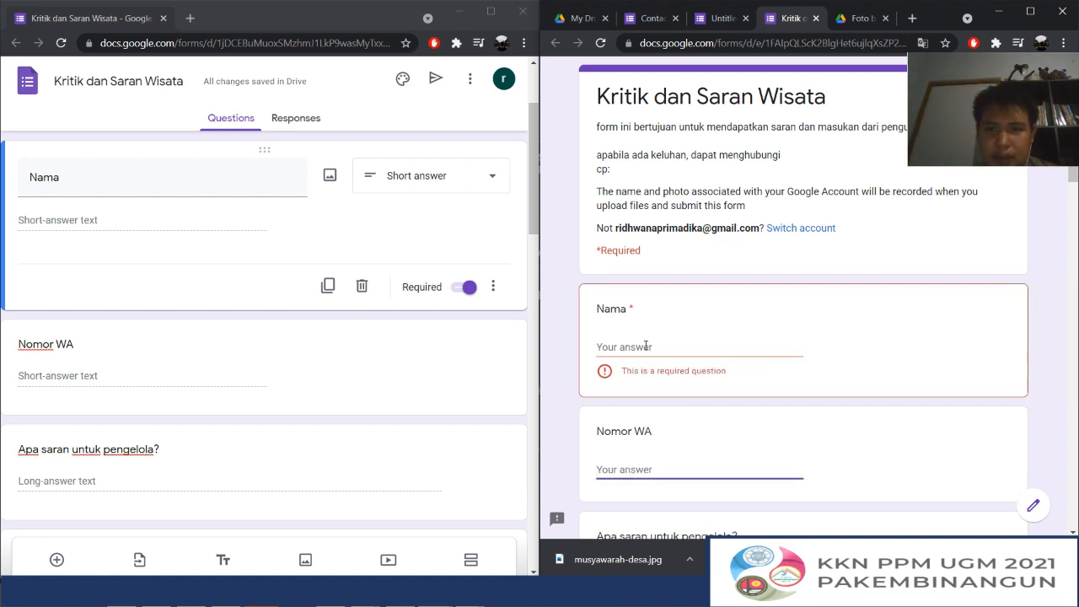
pyautogui.doubleClick(658, 228)
# Maximize the form editor window and look through the questions of the form
pyautogui.scroll(2, 349, 228)
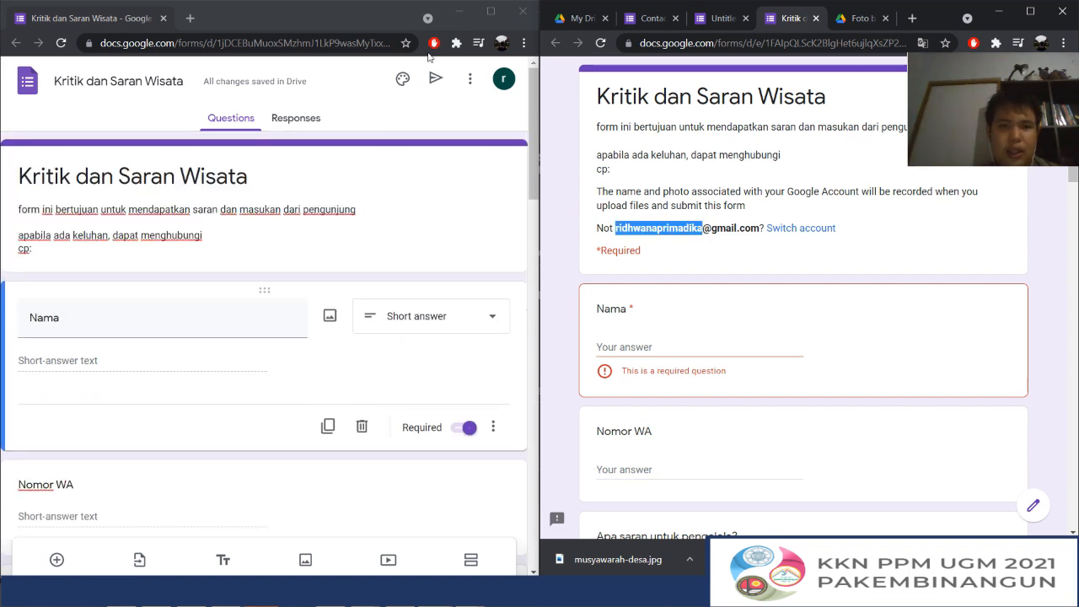
pyautogui.click(491, 11)
pyautogui.scroll(-15, 541, 238)
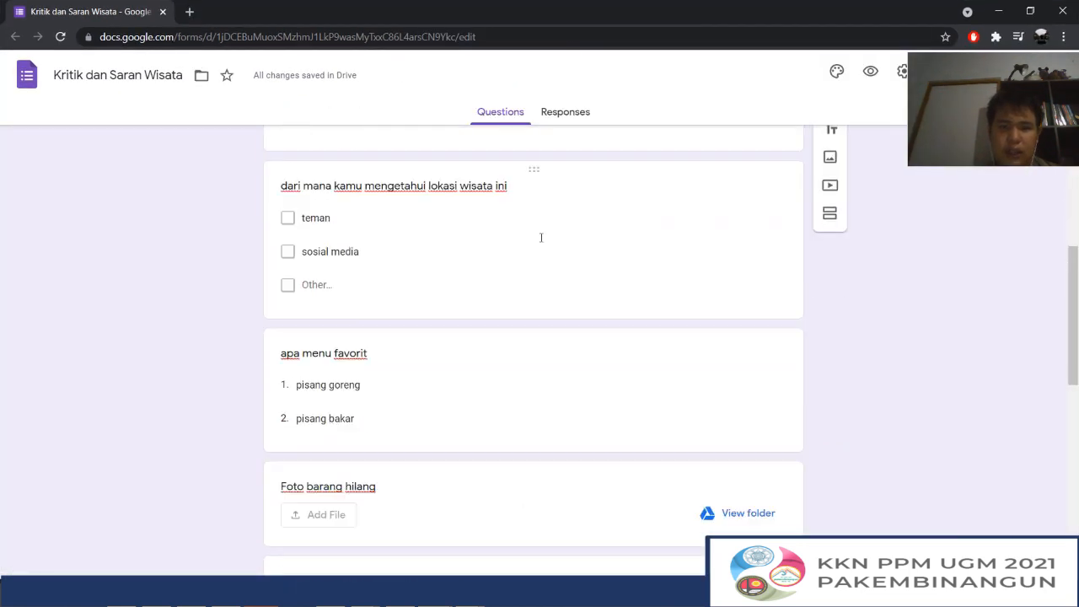
pyautogui.scroll(11, 541, 241)
pyautogui.scroll(4, 541, 242)
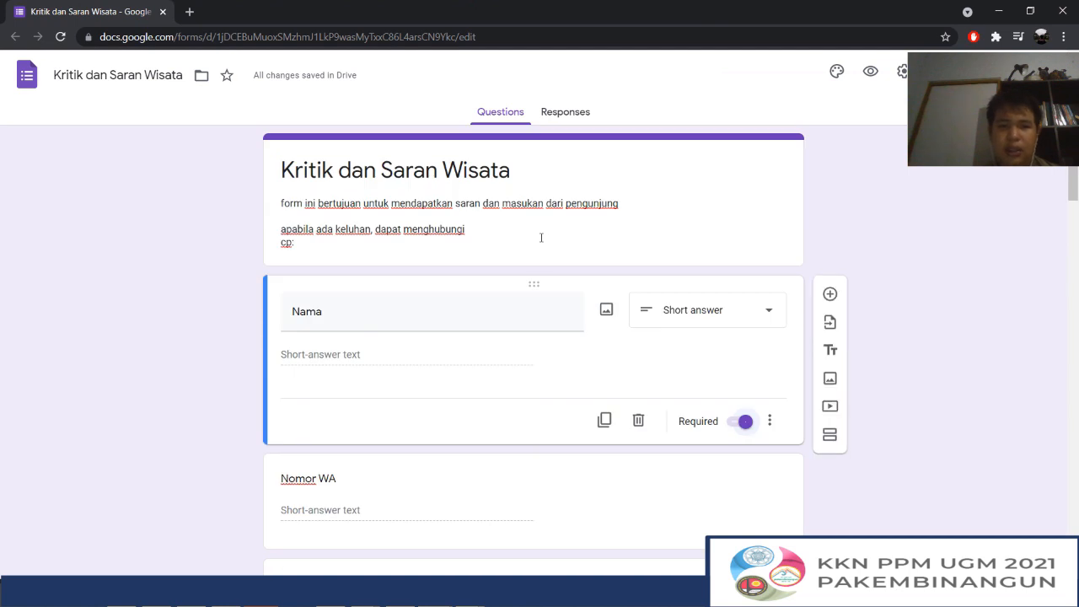
pyautogui.scroll(-2, 549, 244)
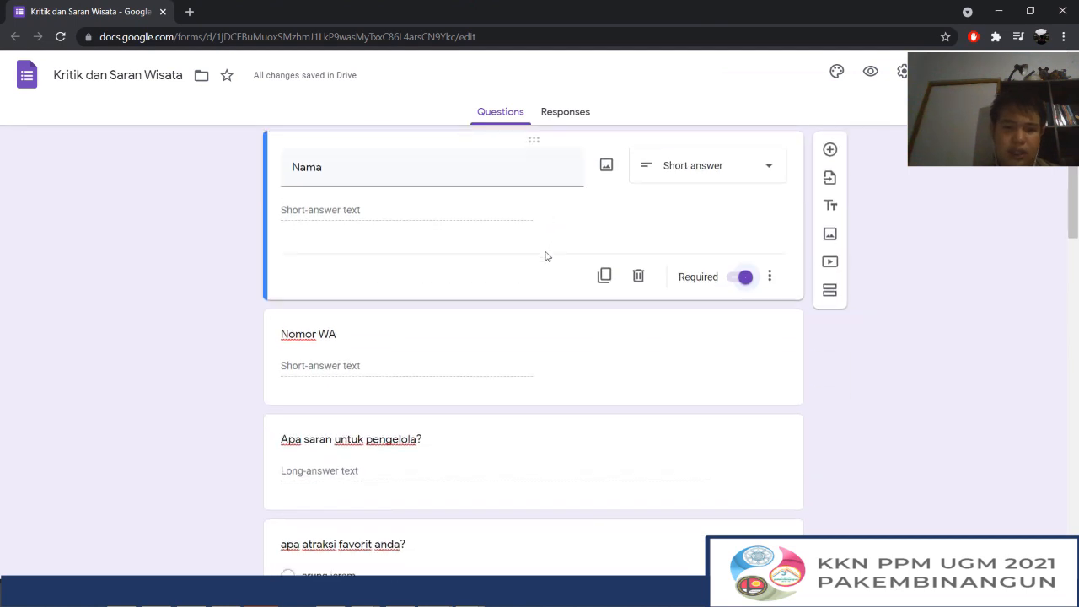
# Move the "kapan berkunjung" date question and the "jam berapa" time question up to directly below "Nomor WA"
pyautogui.scroll(-10, 545, 253)
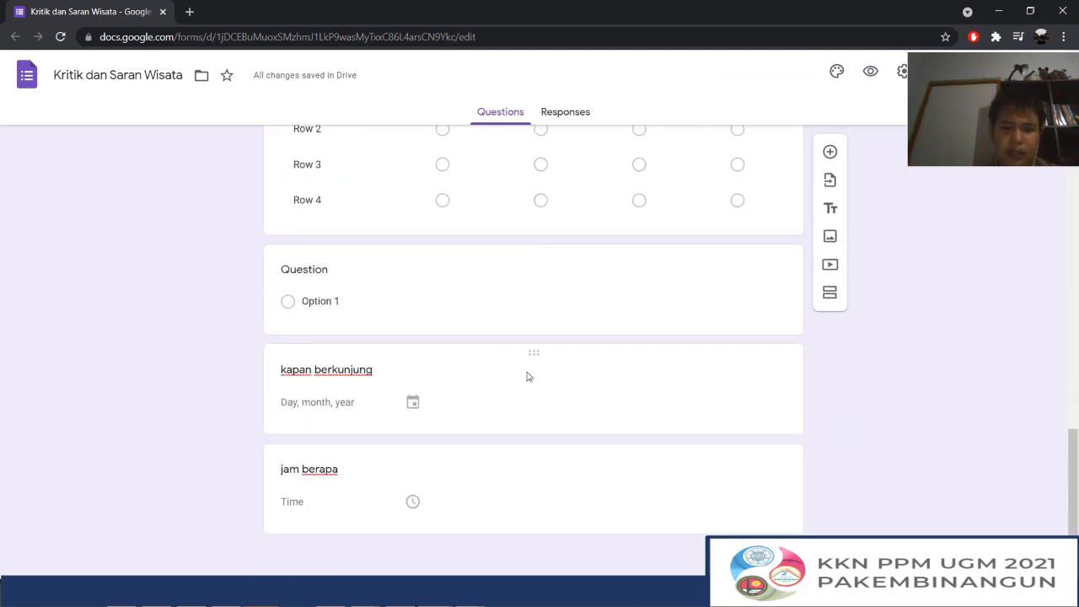
pyautogui.moveTo(529, 352); pyautogui.dragTo(463, 315)
pyautogui.scroll(-10, 564, 258)
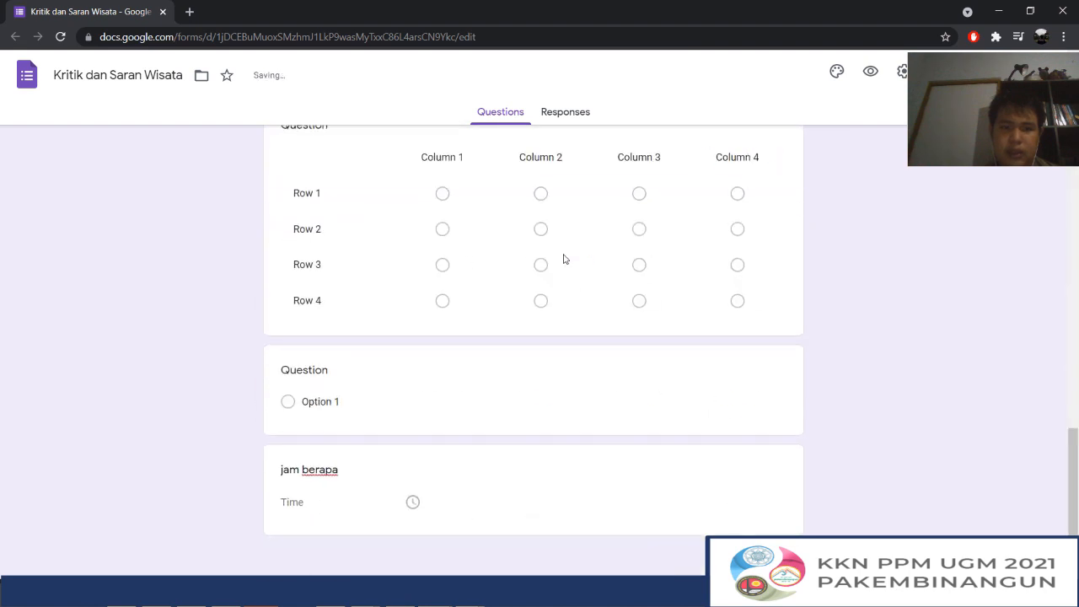
pyautogui.moveTo(528, 450); pyautogui.dragTo(530, 214)
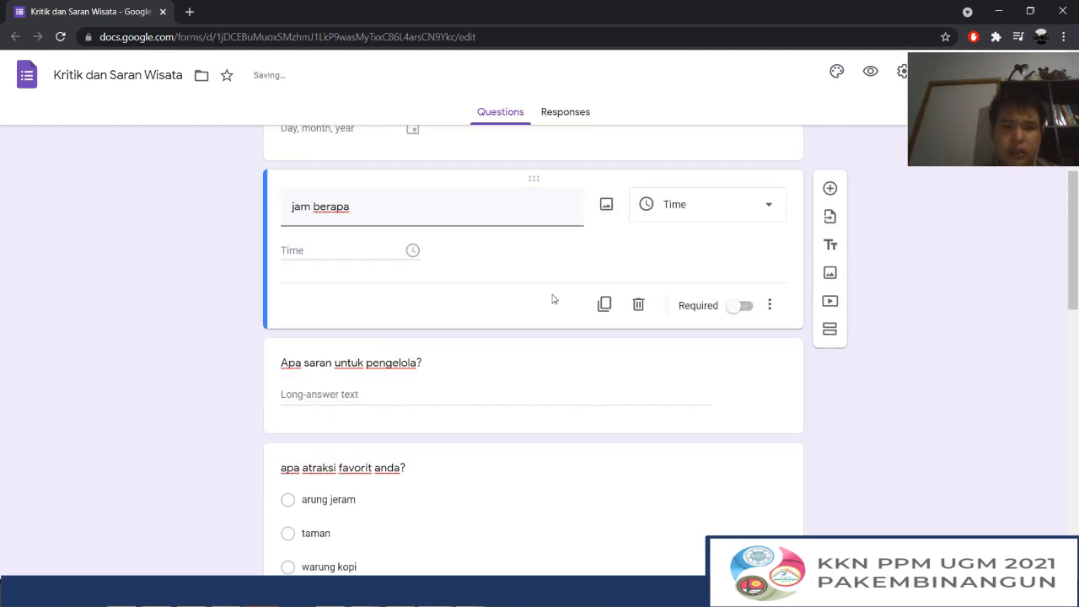
# Move the "seberapa puas" rating question up so it sits between "dari mana kamu mengetahui lokasi wisata ini" and "apa menu favorit"
pyautogui.scroll(-3, 409, 301)
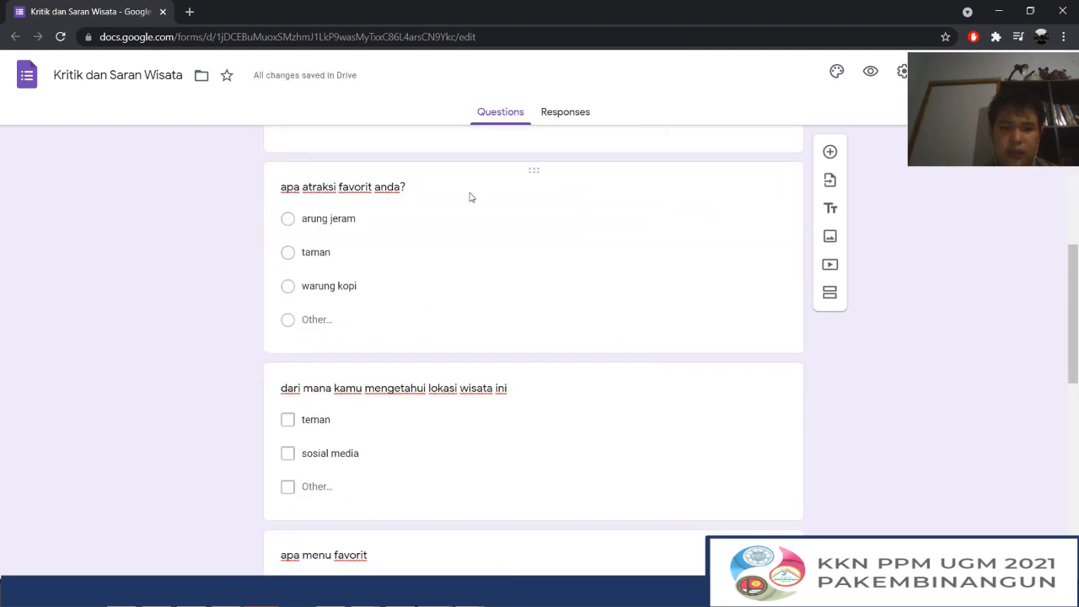
pyautogui.scroll(-4, 469, 196)
pyautogui.scroll(-1, 455, 221)
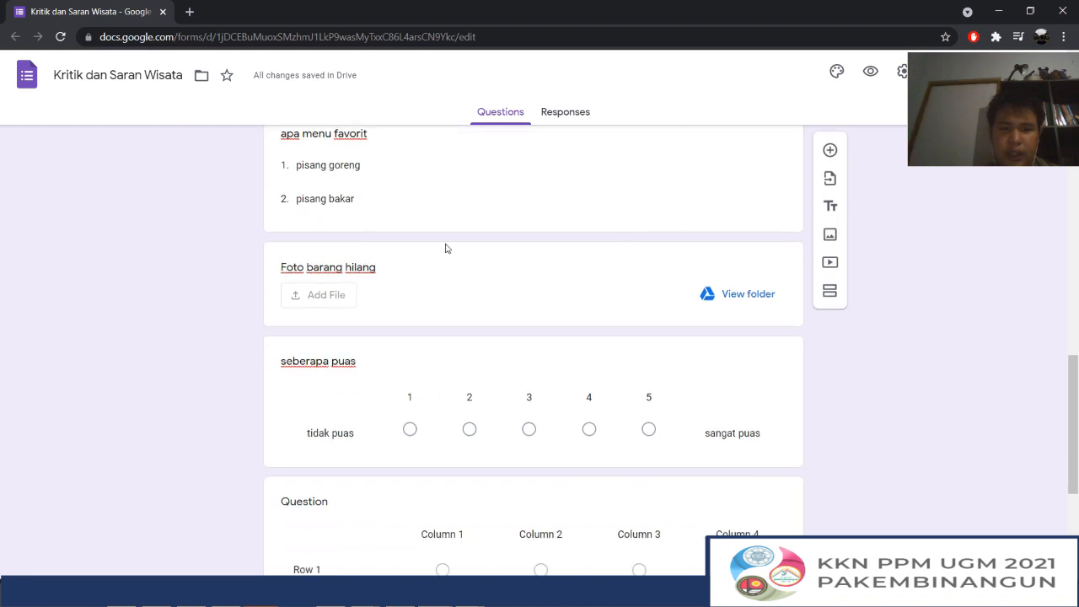
pyautogui.moveTo(532, 346); pyautogui.dragTo(506, 236)
pyautogui.scroll(-4, 160, 303)
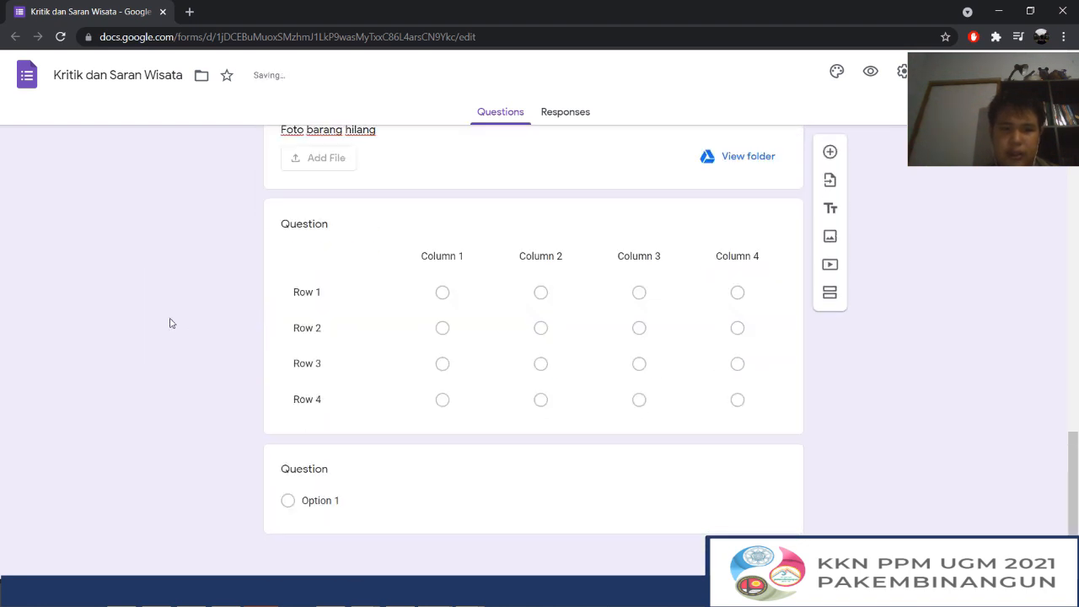
# Compare the rearranged question order in the form editor with the order in the preview
pyautogui.scroll(15, 513, 289)
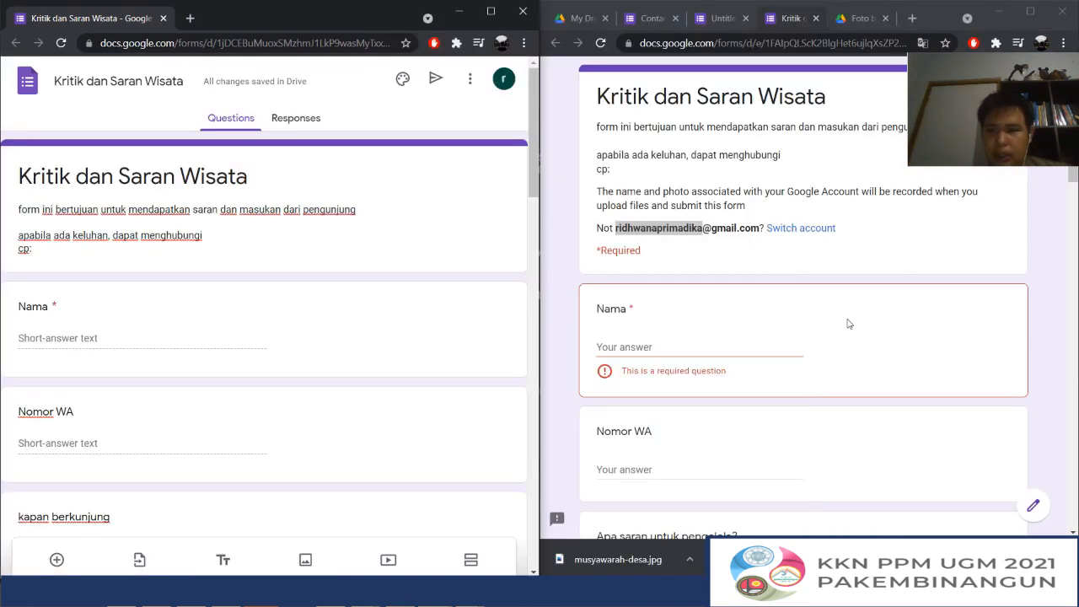
pyautogui.scroll(-15, 847, 257)
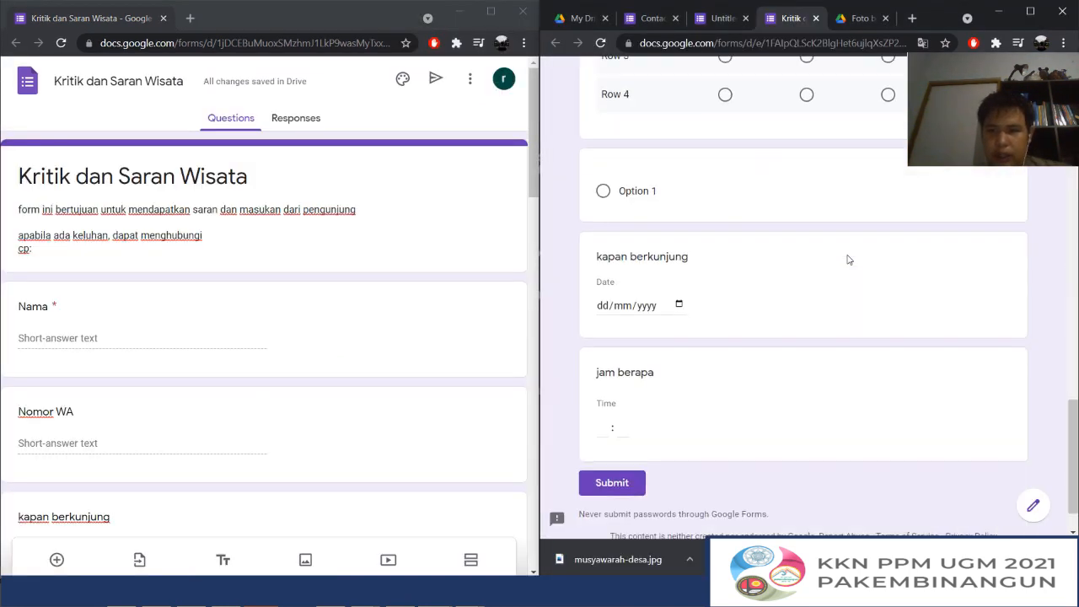
pyautogui.scroll(15, 849, 260)
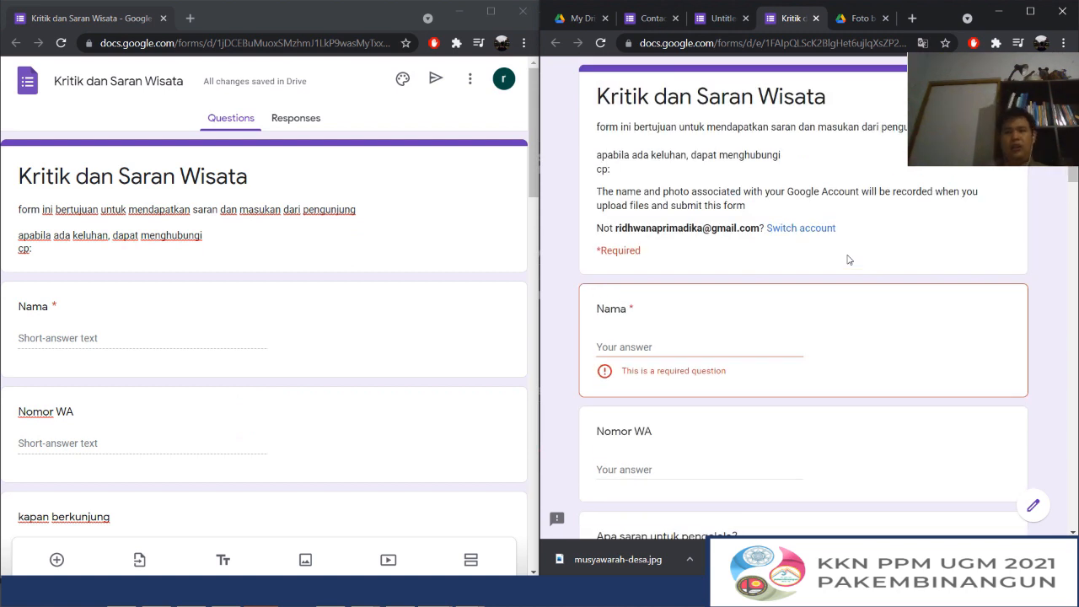
pyautogui.scroll(-15, 849, 259)
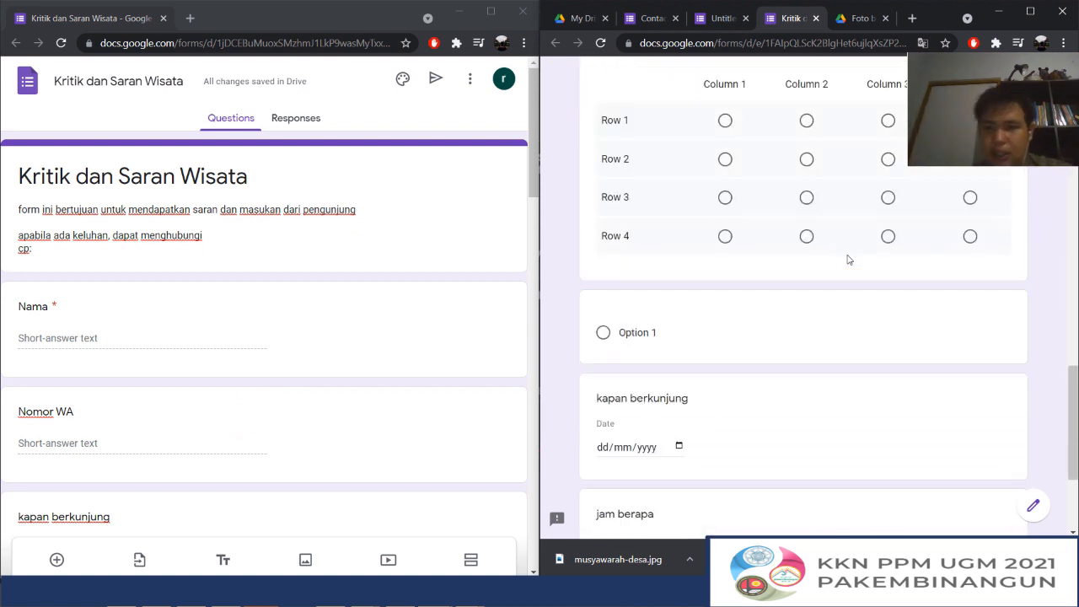
pyautogui.scroll(5, 849, 260)
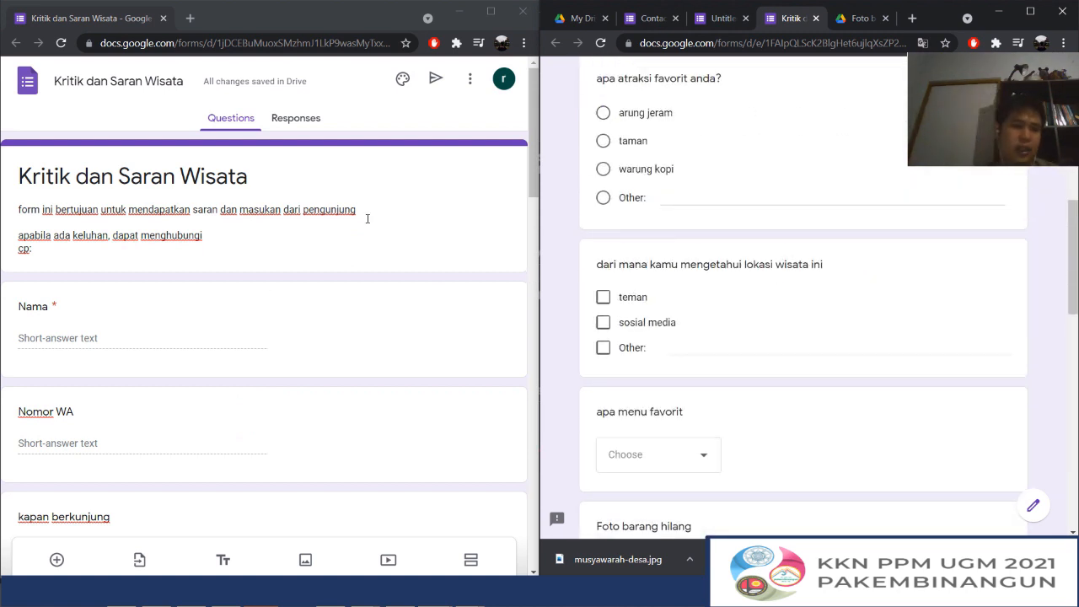
pyautogui.click(490, 11)
pyautogui.scroll(-3, 721, 219)
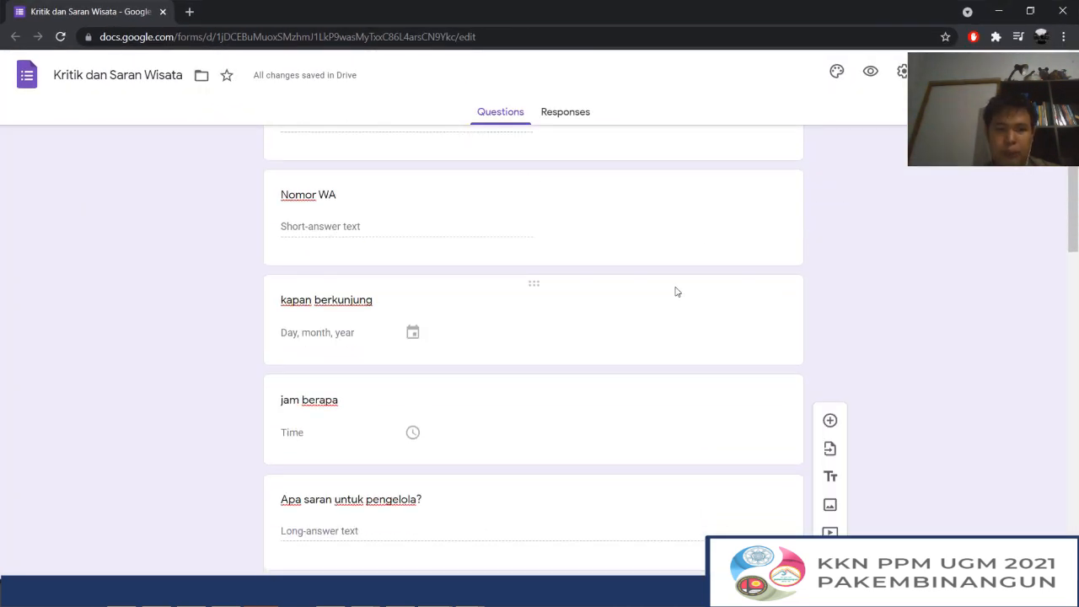
pyautogui.scroll(3, 687, 278)
pyautogui.scroll(-2, 672, 425)
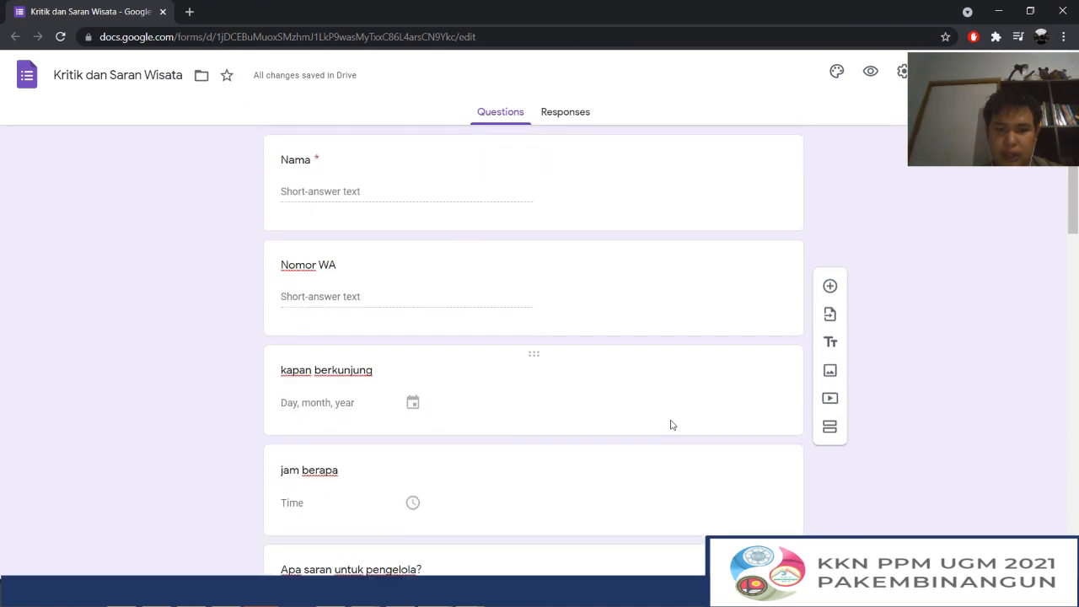
# Add a new section after the "jam berapa" question, splitting the form before "Apa saran untuk pengelola?"
pyautogui.click(698, 511)
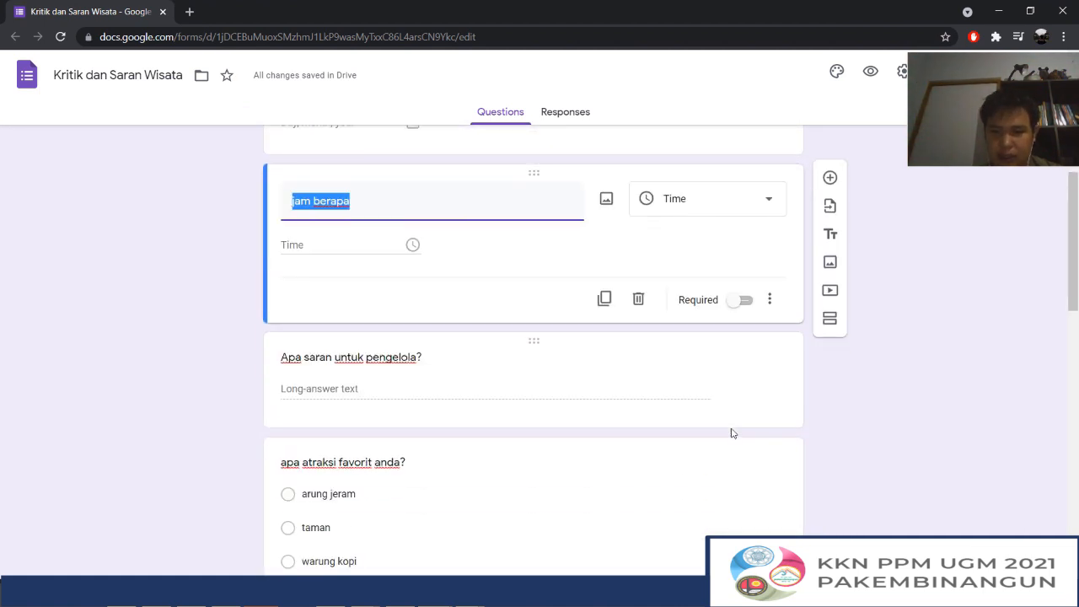
pyautogui.click(830, 325)
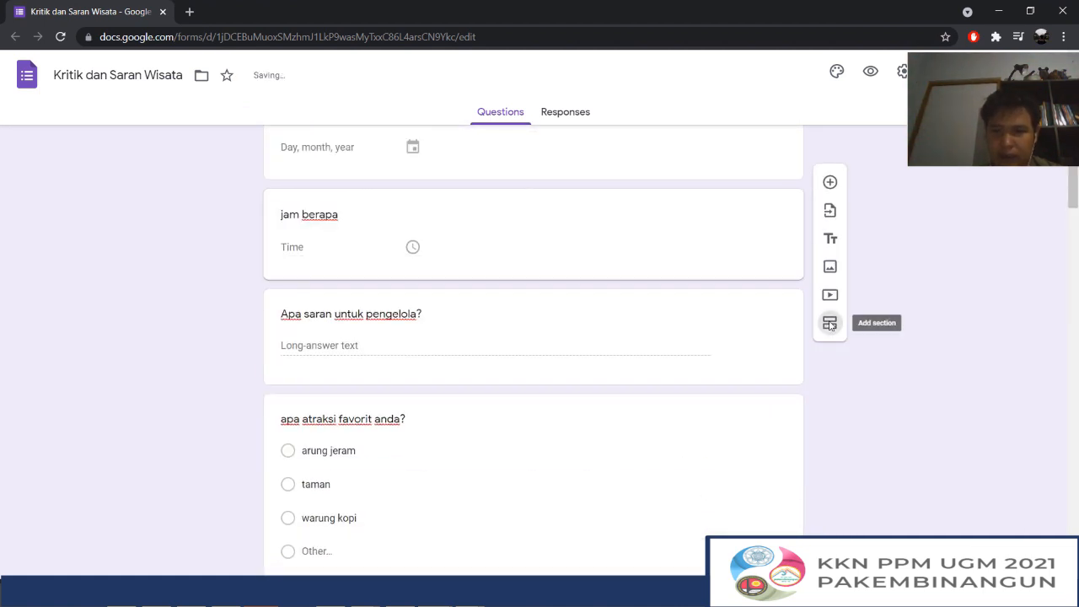
pyautogui.scroll(5, 411, 369)
pyautogui.scroll(-5, 438, 314)
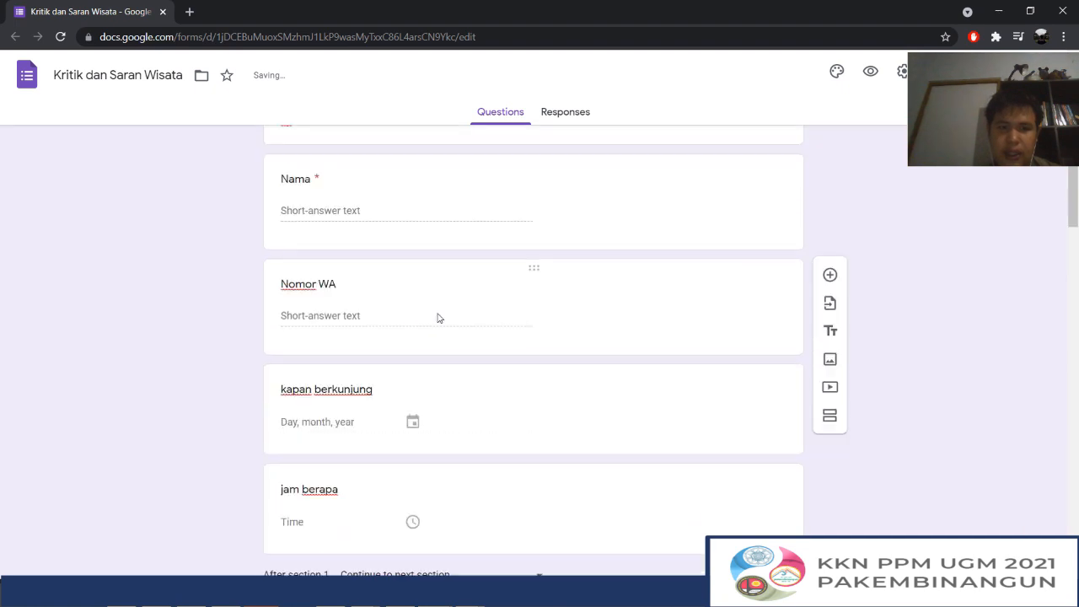
pyautogui.scroll(-1, 480, 425)
pyautogui.scroll(-1, 478, 424)
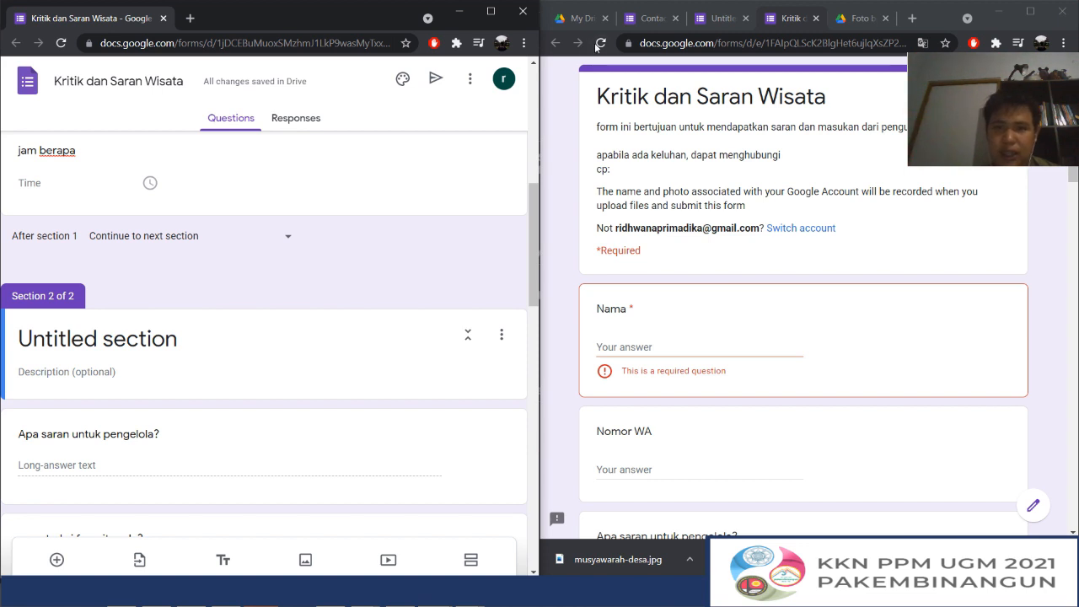
# Reload the preview to apply the section split and look through the questions of the first section
pyautogui.click(597, 45)
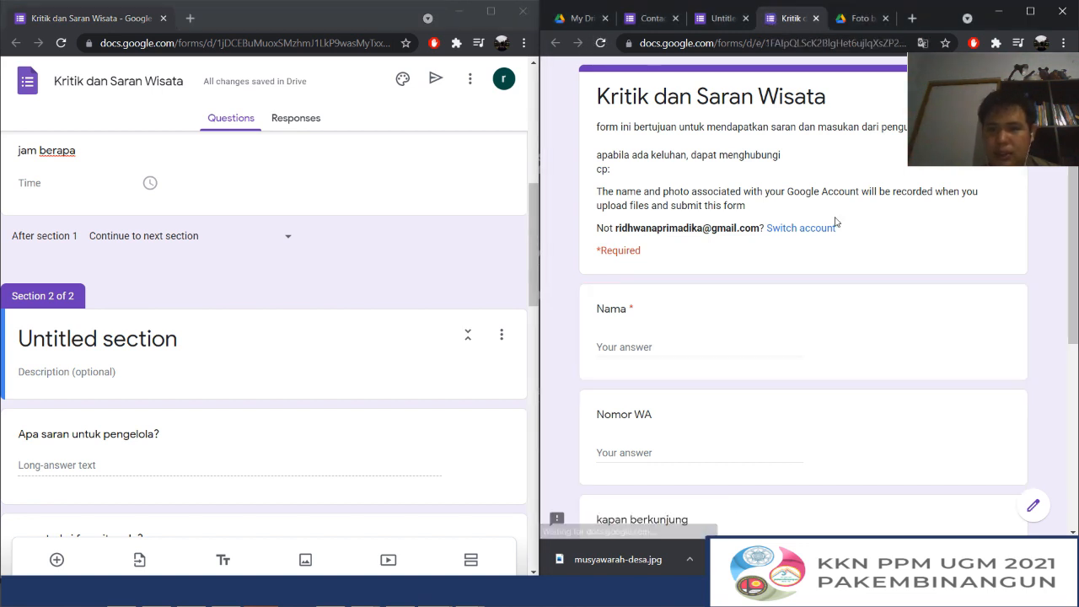
pyautogui.scroll(-4, 835, 221)
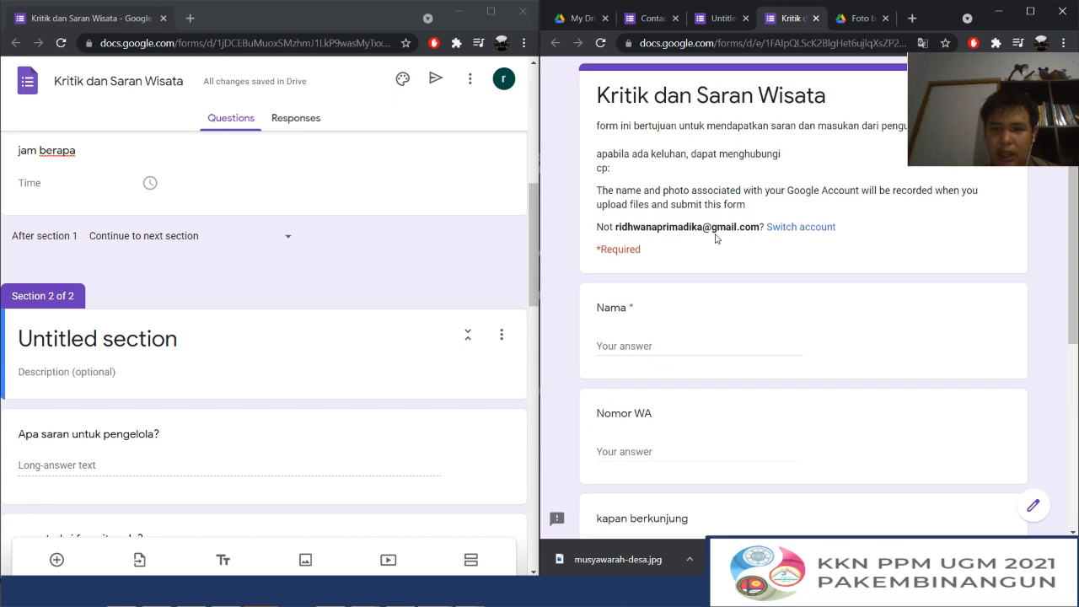
pyautogui.scroll(-6, 683, 368)
pyautogui.scroll(5, 151, 216)
pyautogui.scroll(-5, 265, 334)
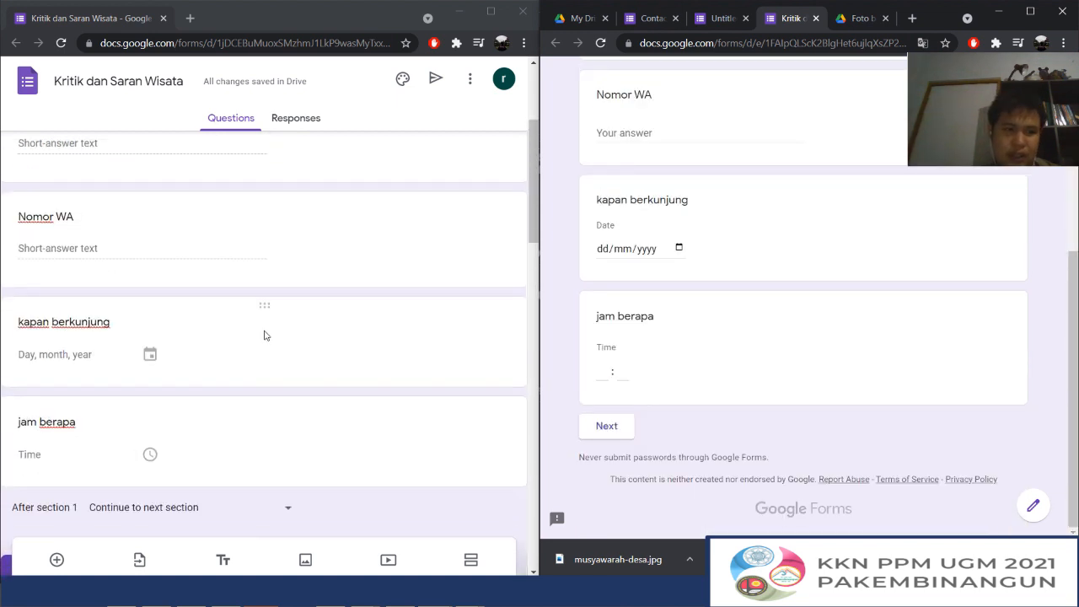
pyautogui.scroll(6, 732, 197)
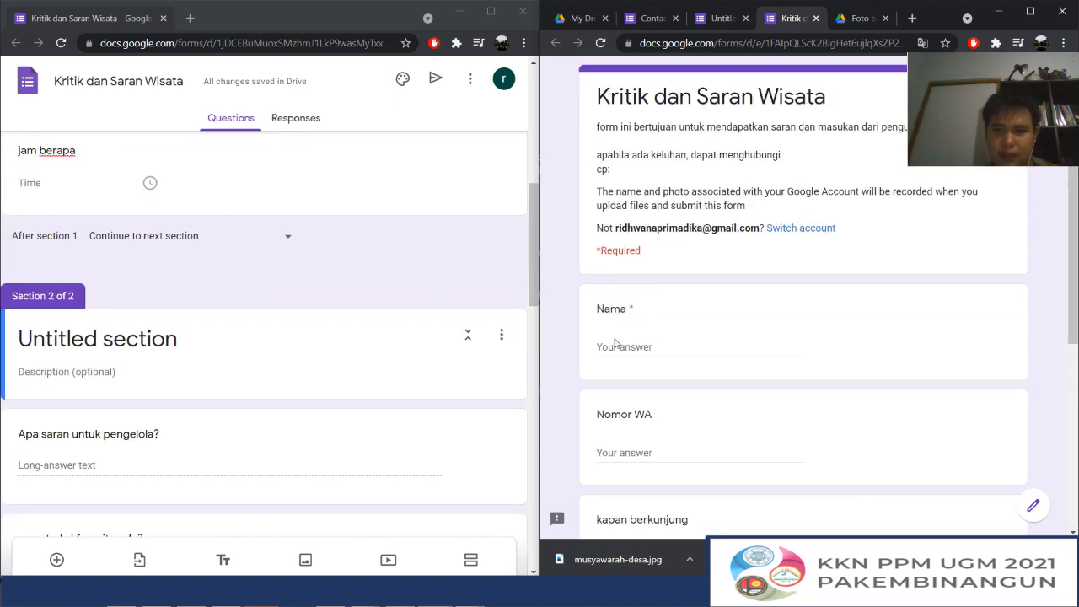
# Answer the required "Nama" question in the preview, continue to the second section and look through its questions
pyautogui.click(620, 341)
pyautogui.scroll(-5, 699, 296)
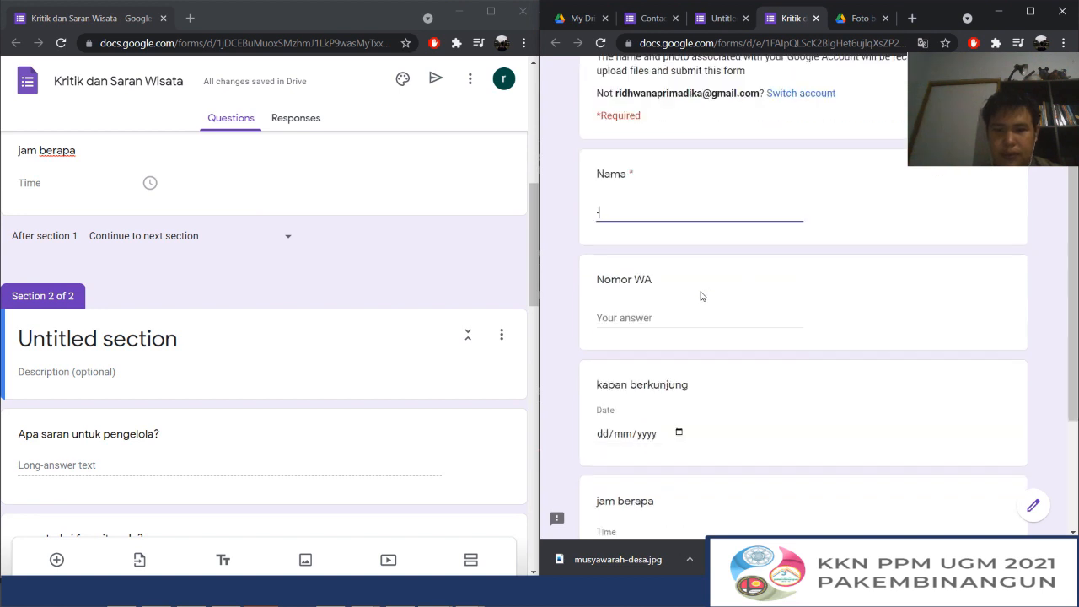
pyautogui.click(614, 425)
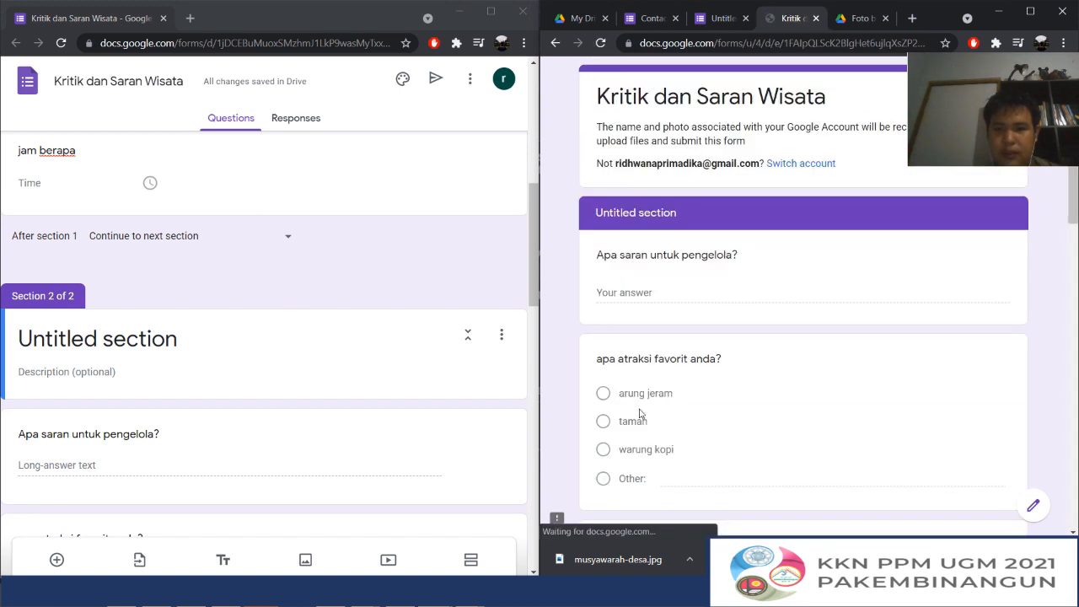
pyautogui.scroll(-5, 674, 253)
pyautogui.scroll(3, 632, 255)
pyautogui.scroll(-10, 632, 255)
pyautogui.scroll(-1, 405, 309)
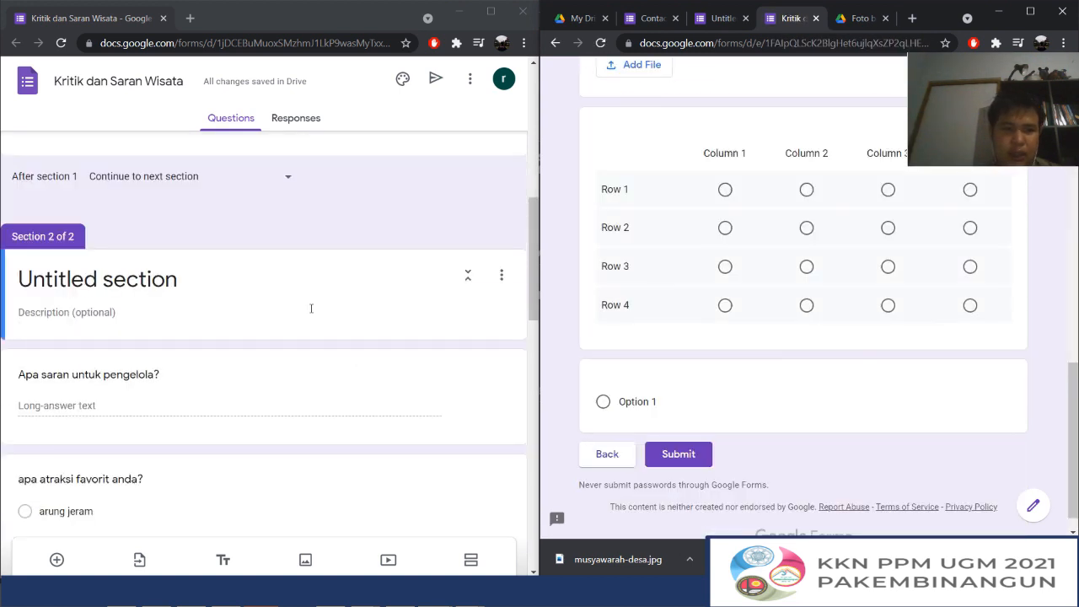
# Title the second section "Kepuasan Pelanggan"
pyautogui.scroll(1, 169, 321)
pyautogui.click(48, 338)
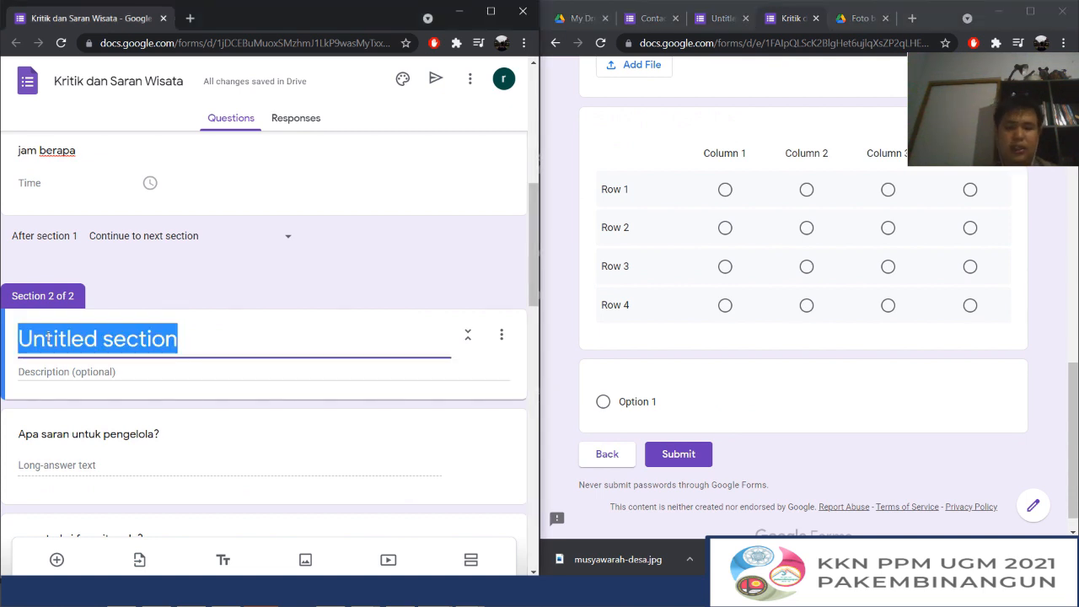
pyautogui.write('Kep')
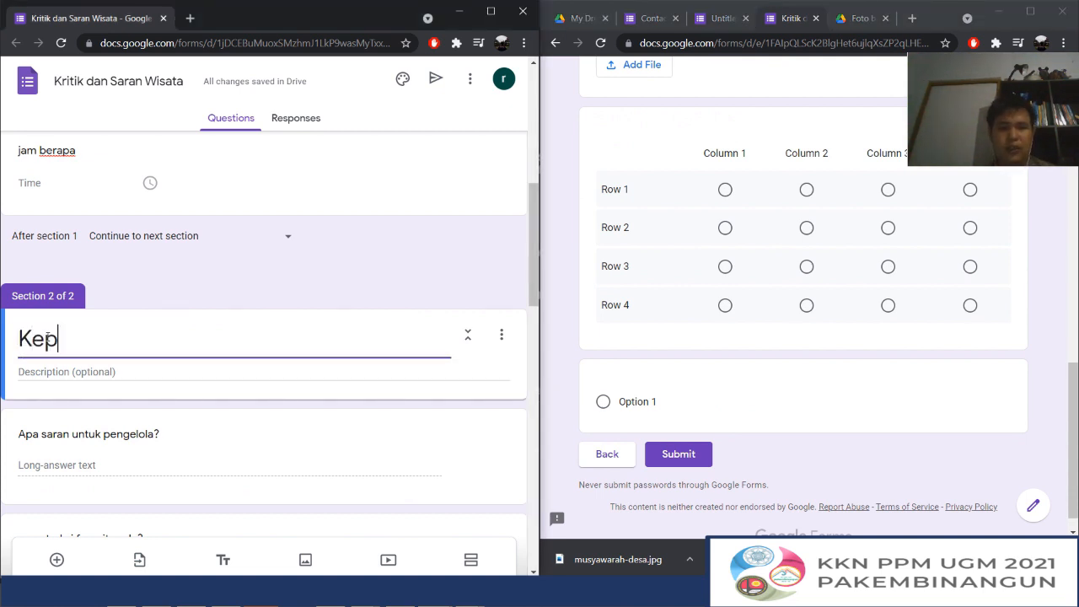
pyautogui.write('uasan Pelanggan')
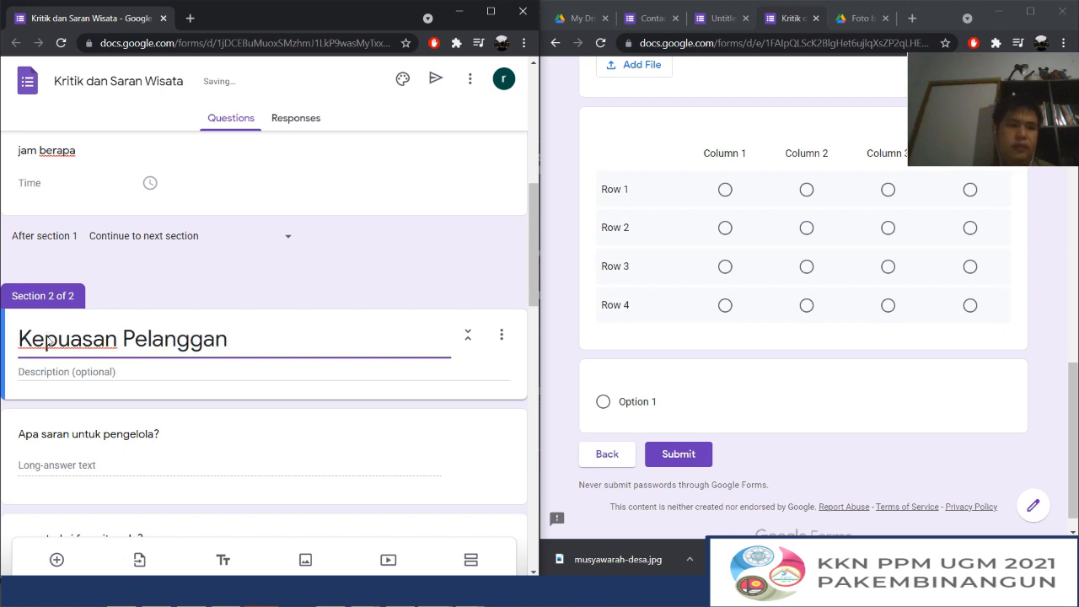
pyautogui.click(203, 275)
# Maximize the form editor and examine the last question's options for adding items and the form's title header
pyautogui.scroll(-15, 203, 276)
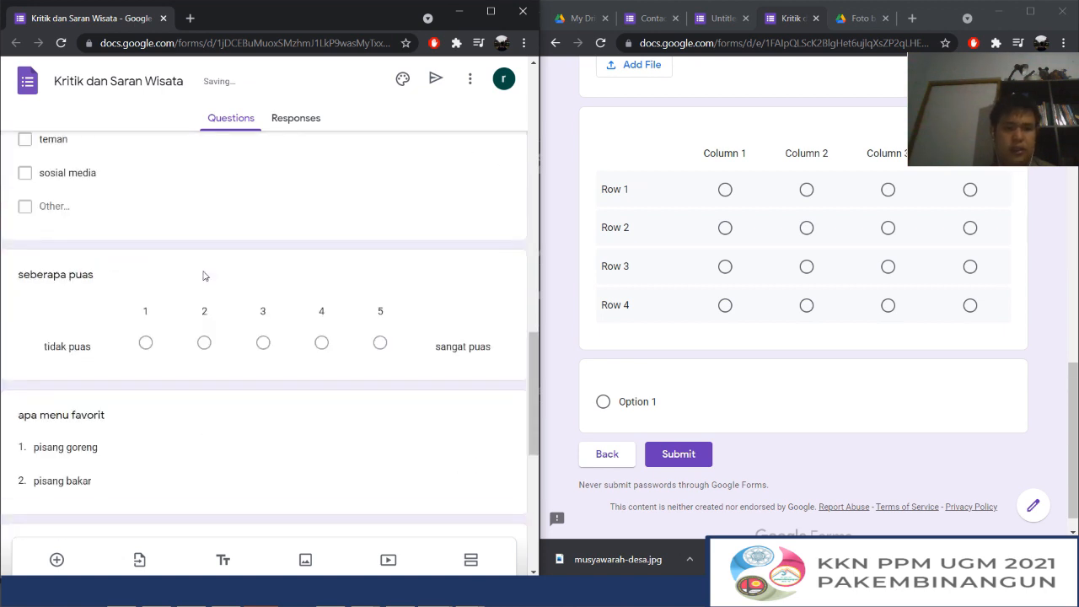
pyautogui.click(491, 11)
pyautogui.scroll(-1, 579, 282)
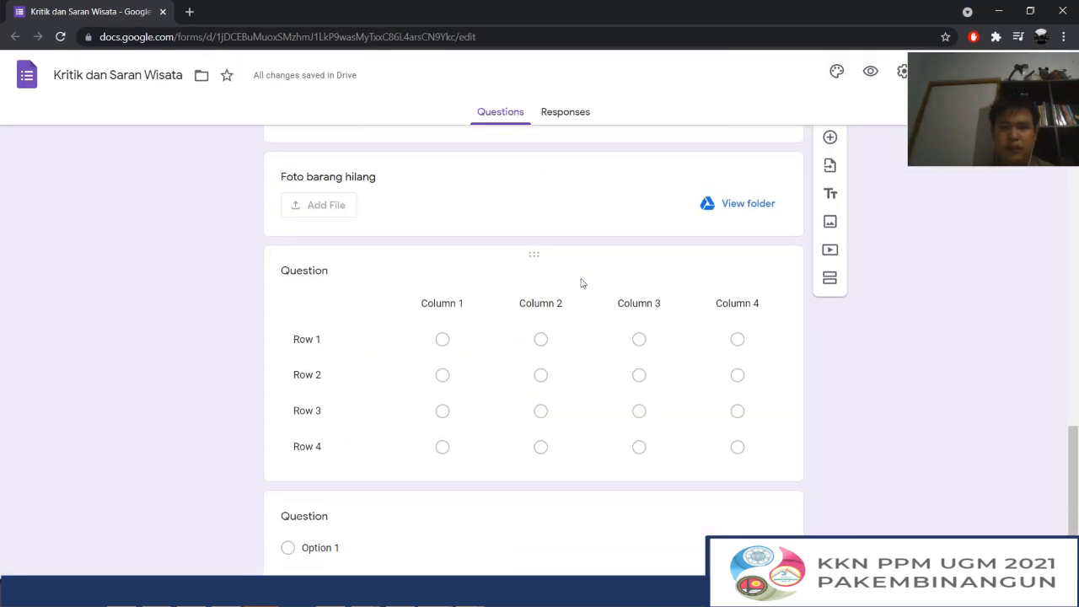
pyautogui.click(688, 498)
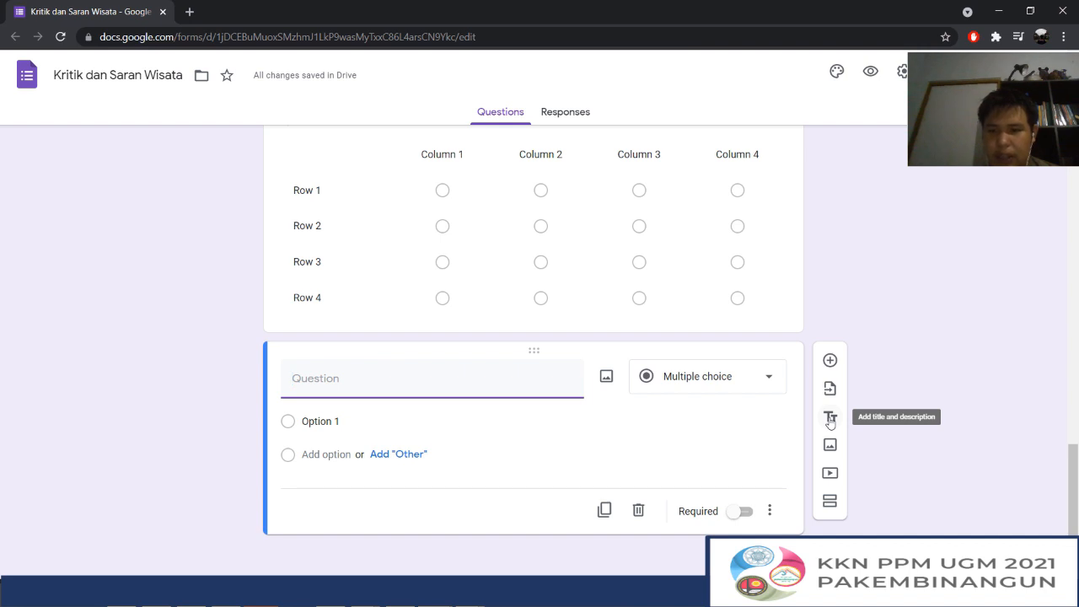
pyautogui.scroll(20, 738, 342)
pyautogui.click(614, 183)
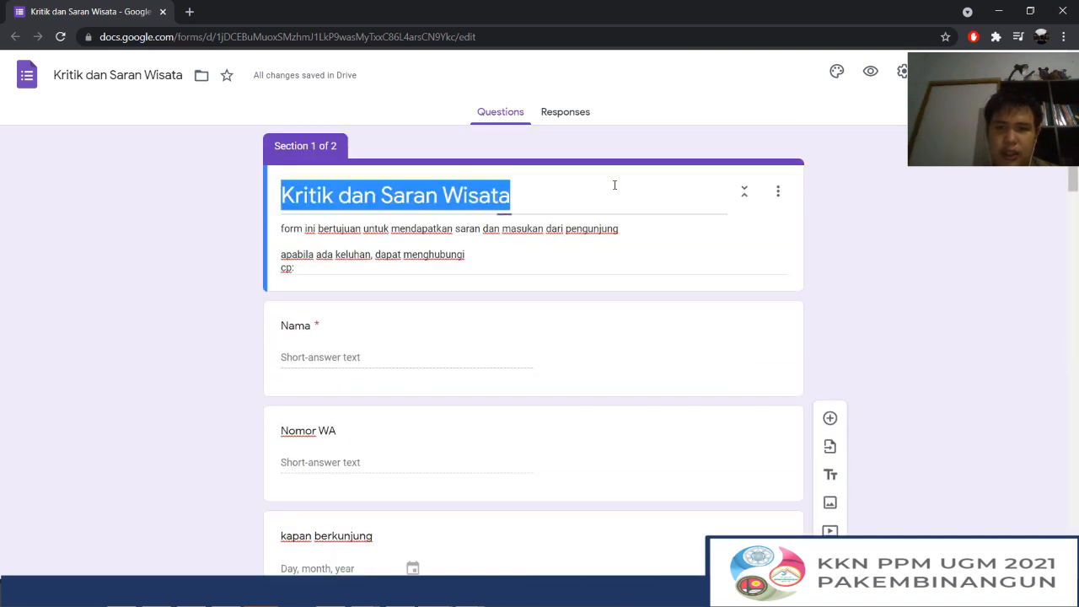
pyautogui.scroll(-20, 540, 239)
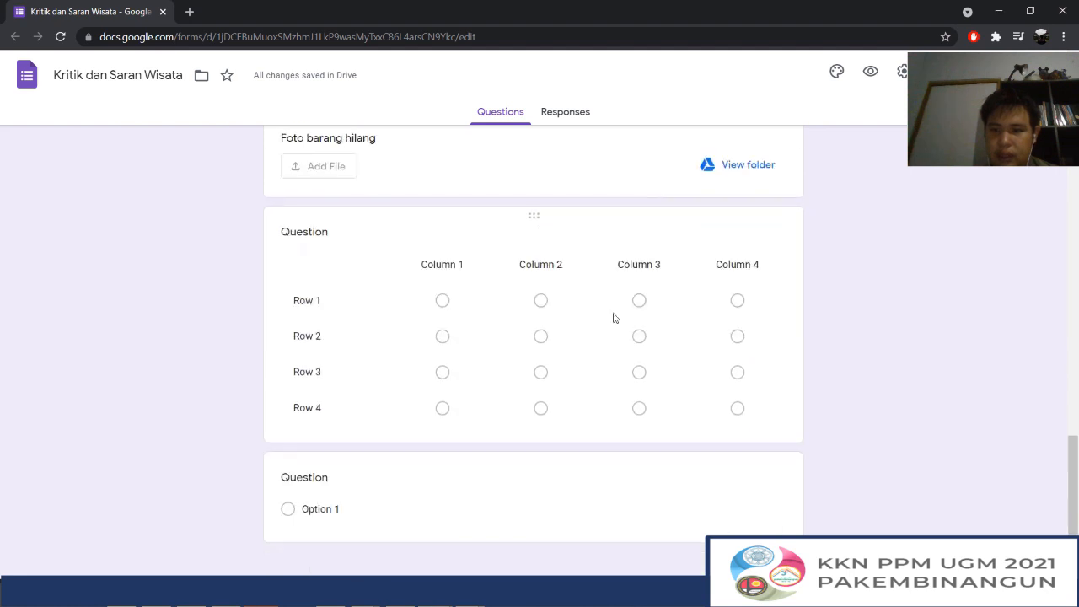
# Try out a title and description block after the last question, and delete it again
pyautogui.click(754, 492)
pyautogui.click(831, 476)
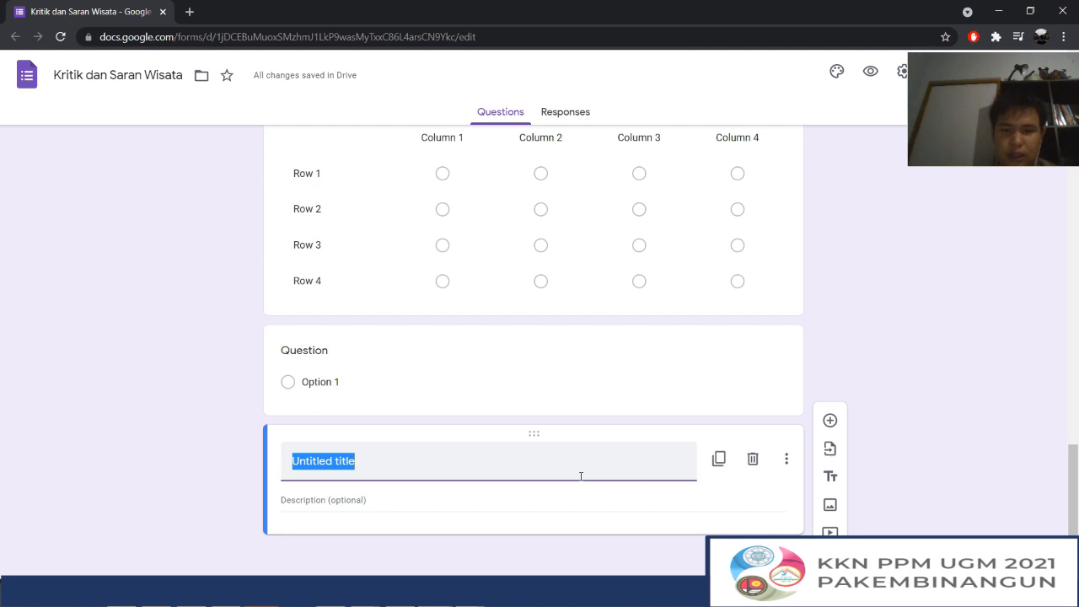
pyautogui.click(752, 459)
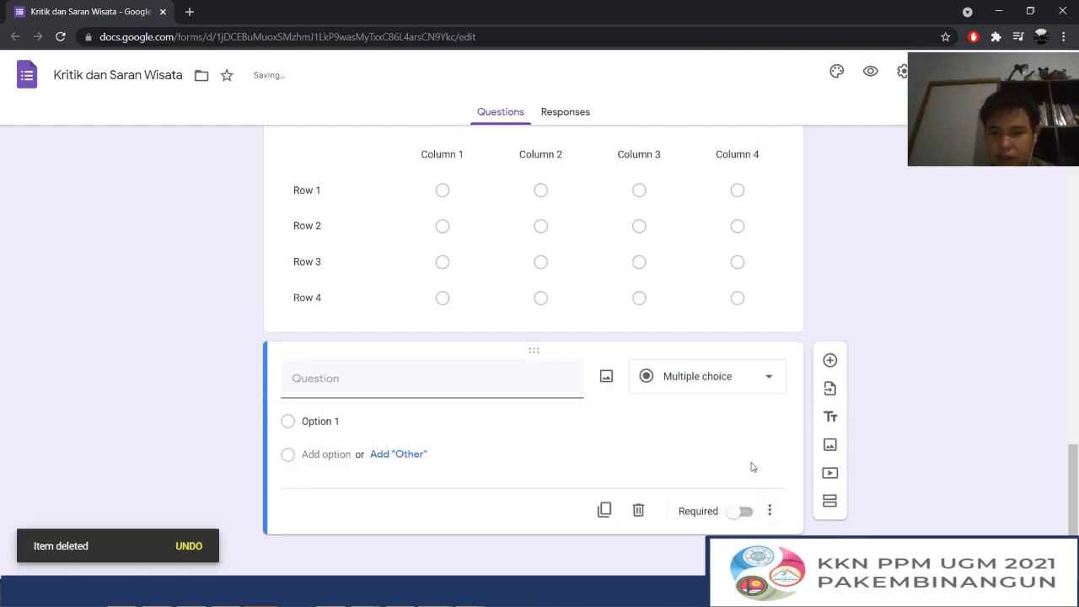
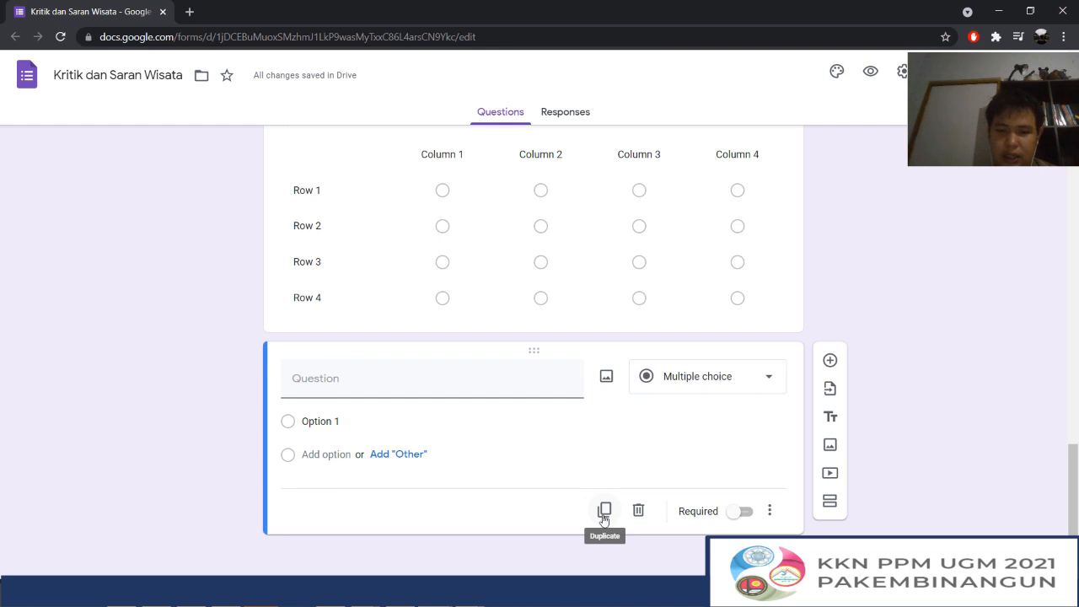
# Try out duplicating the last question and the multiple-choice grid question above it, deleting each copy again
pyautogui.click(604, 510)
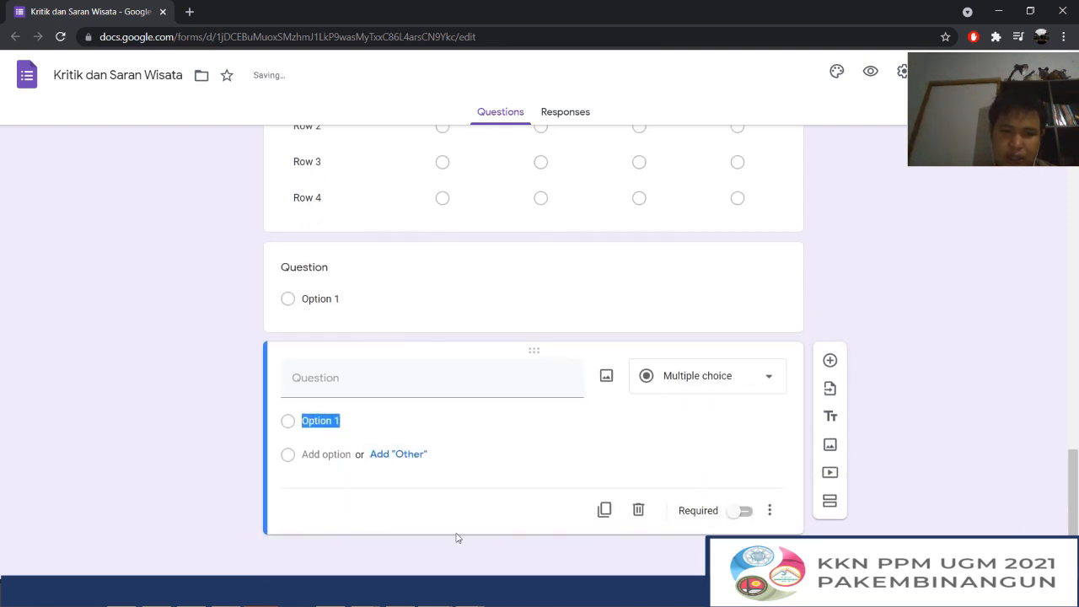
pyautogui.click(639, 510)
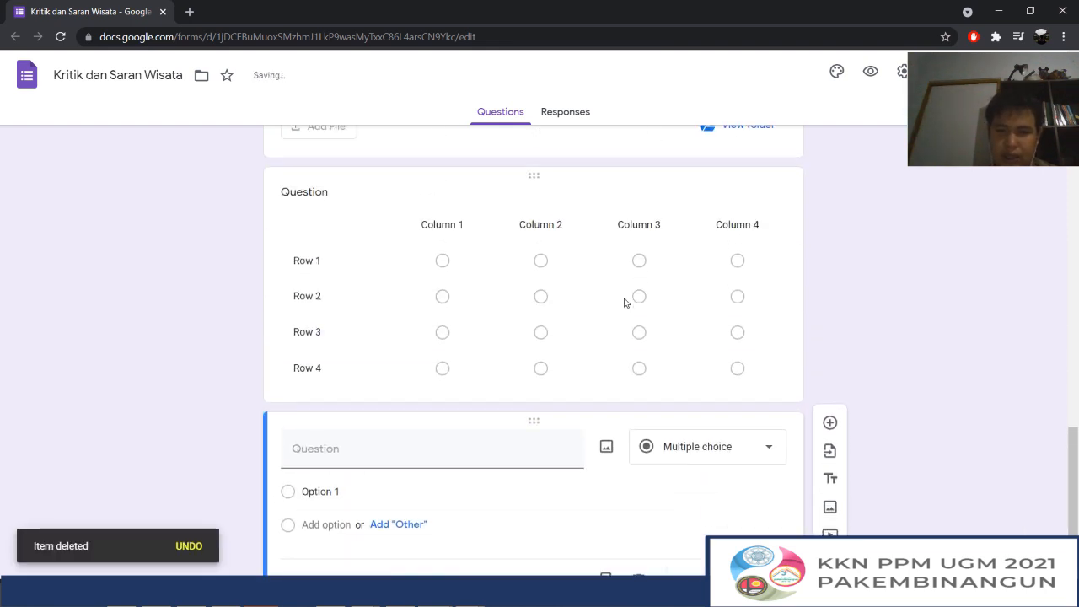
pyautogui.click(648, 394)
pyautogui.click(504, 459)
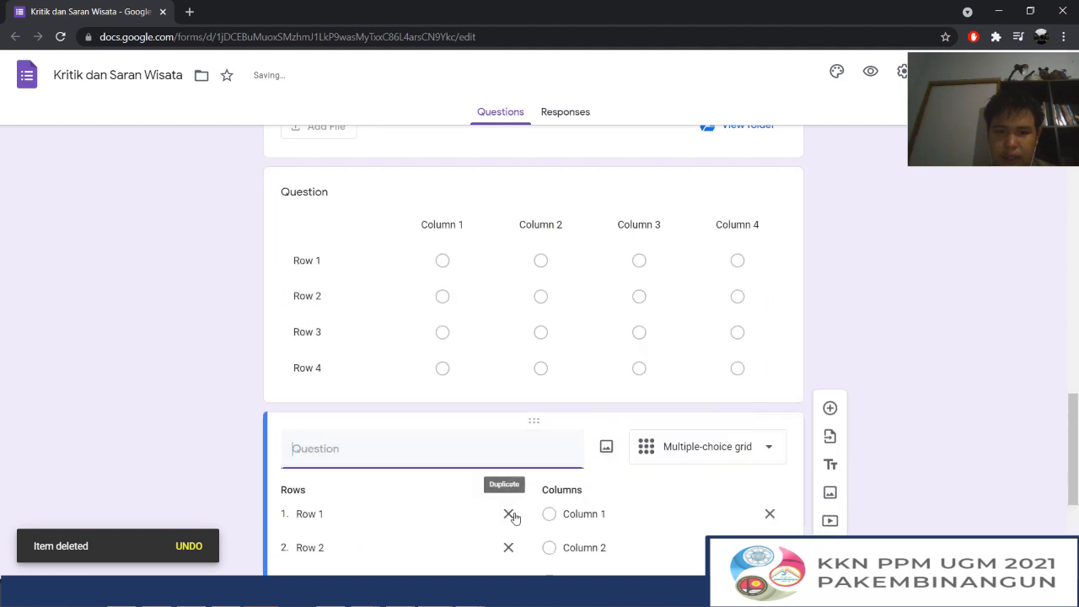
pyautogui.scroll(-2, 545, 346)
pyautogui.scroll(-2, 725, 430)
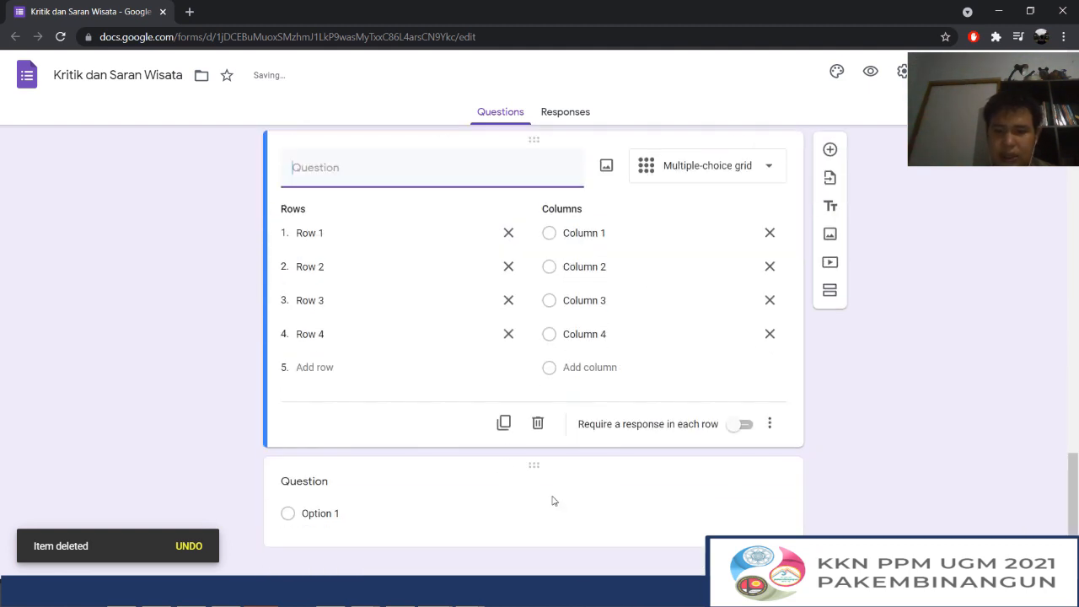
pyautogui.click(537, 423)
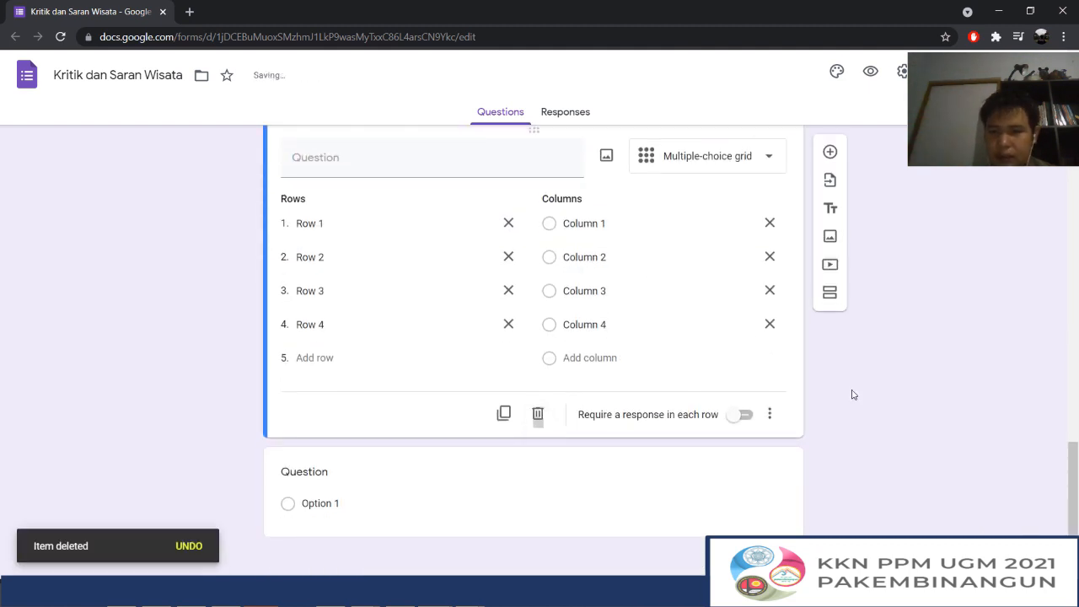
# Look at the video search and URL options for adding a video, and close them without adding one
pyautogui.click(830, 263)
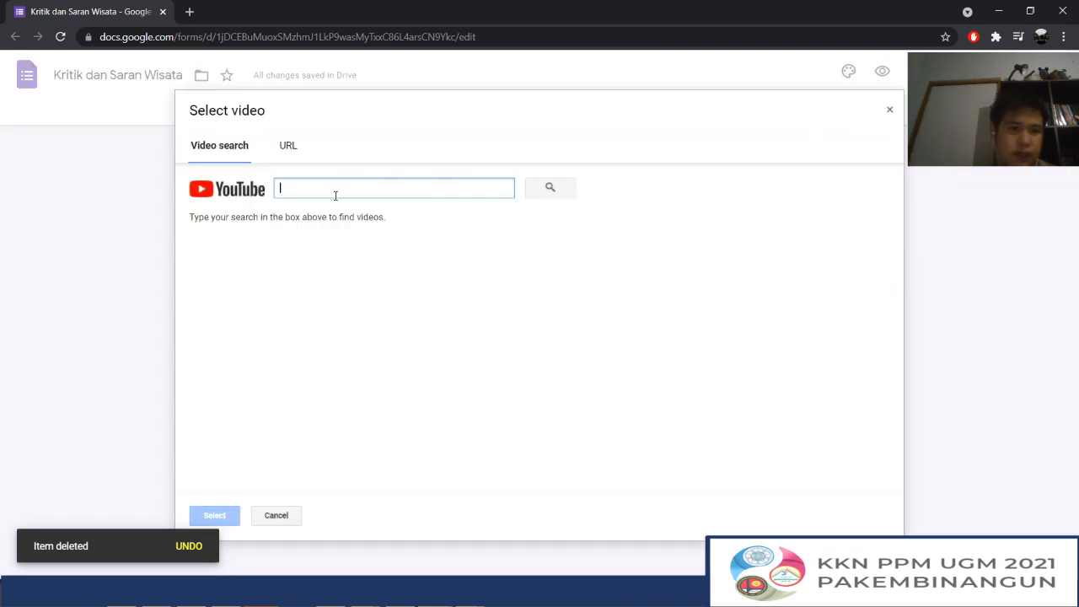
pyautogui.click(886, 106)
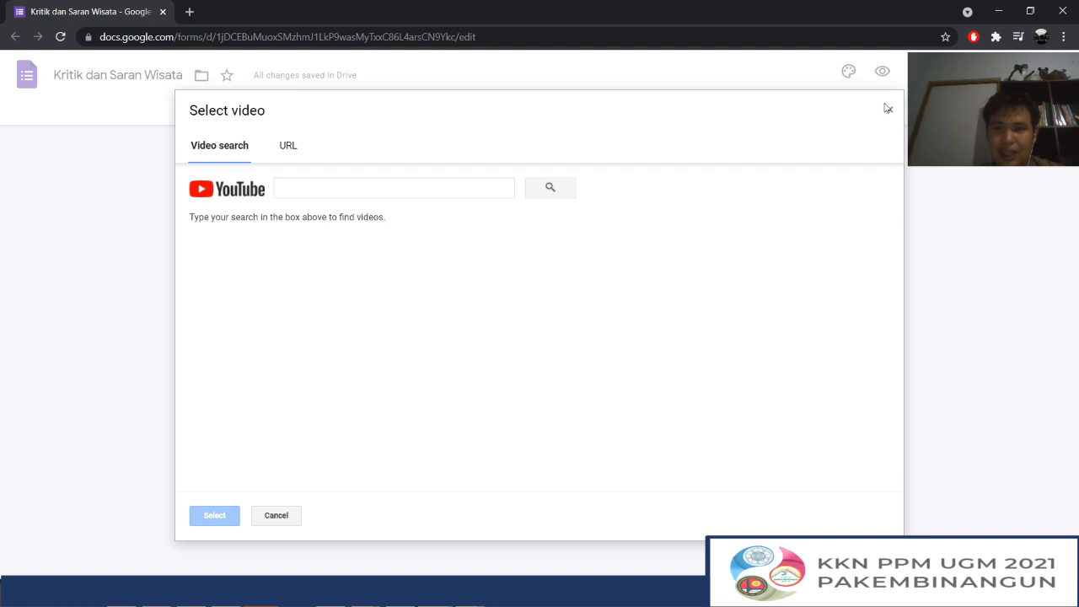
pyautogui.click(888, 113)
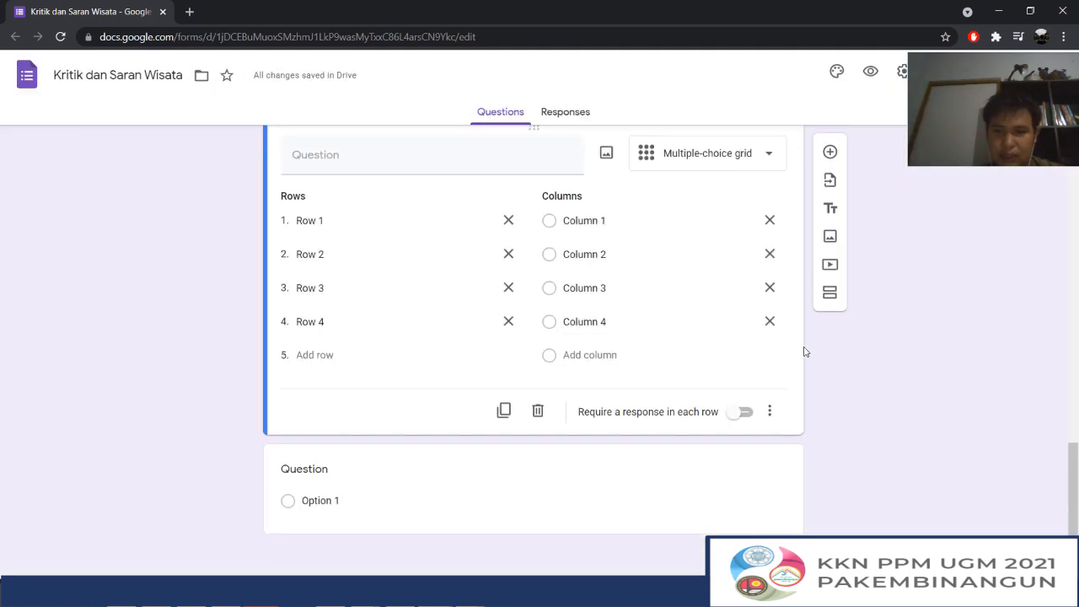
# Add a title and description block after the last question, titled "Terima kasih telah berkunjung"
pyautogui.click(705, 496)
pyautogui.scroll(-1, 746, 371)
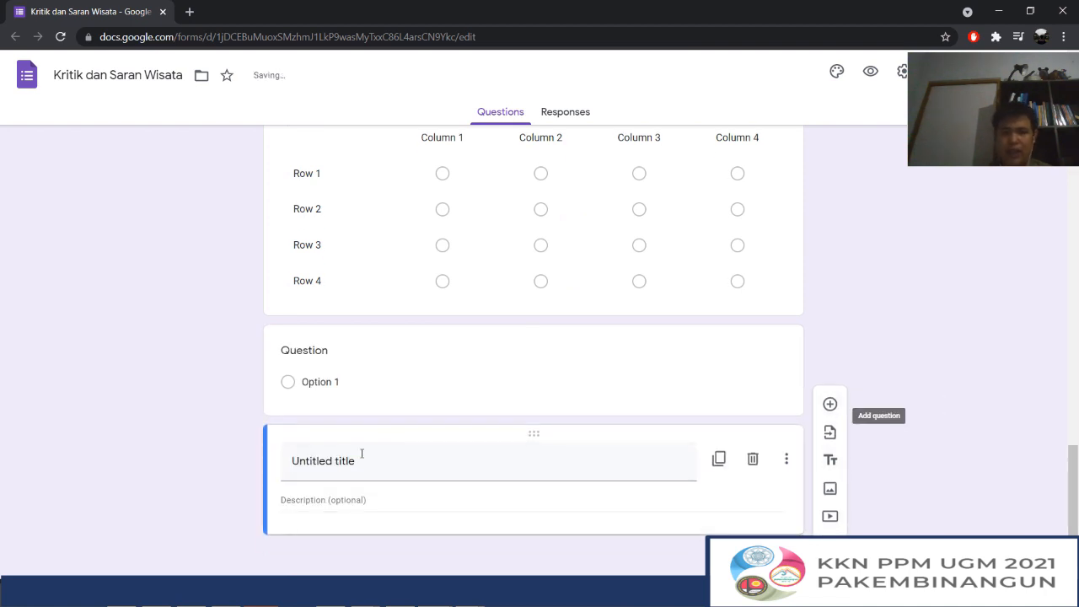
pyautogui.click(351, 455)
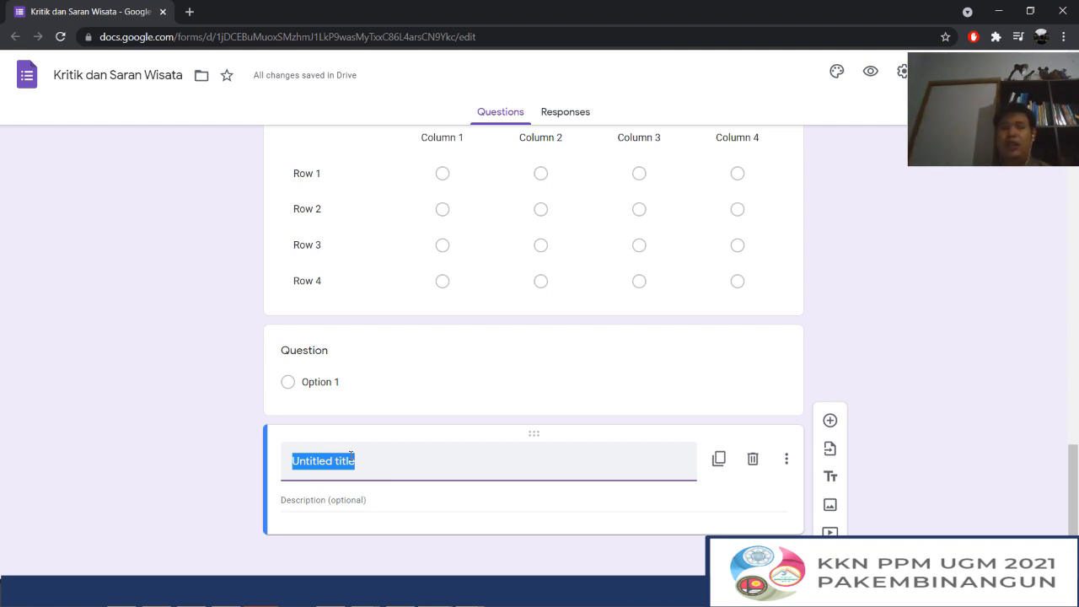
pyautogui.write('Terima kasih telah berkunjung')
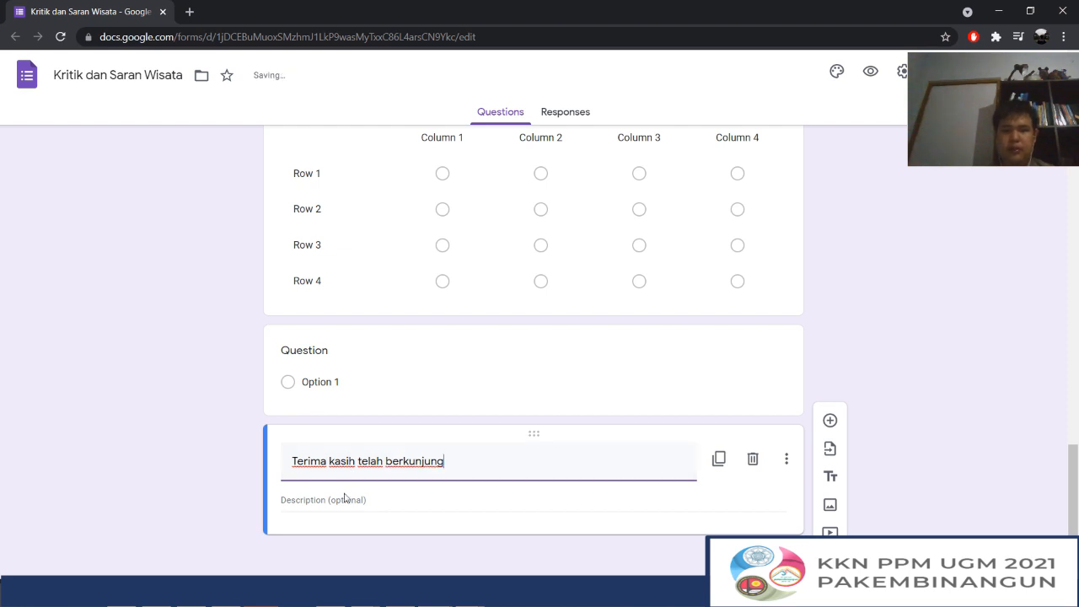
pyautogui.click(345, 497)
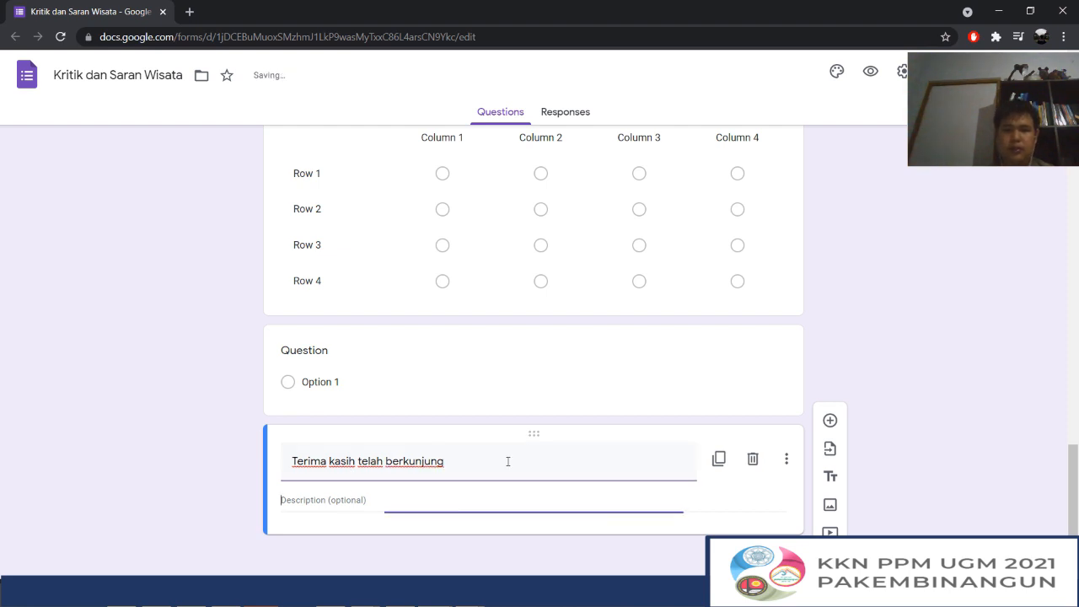
# Insert a third section between the last question and the "Terima kasih telah berkunjung" block
pyautogui.click(653, 403)
pyautogui.click(830, 484)
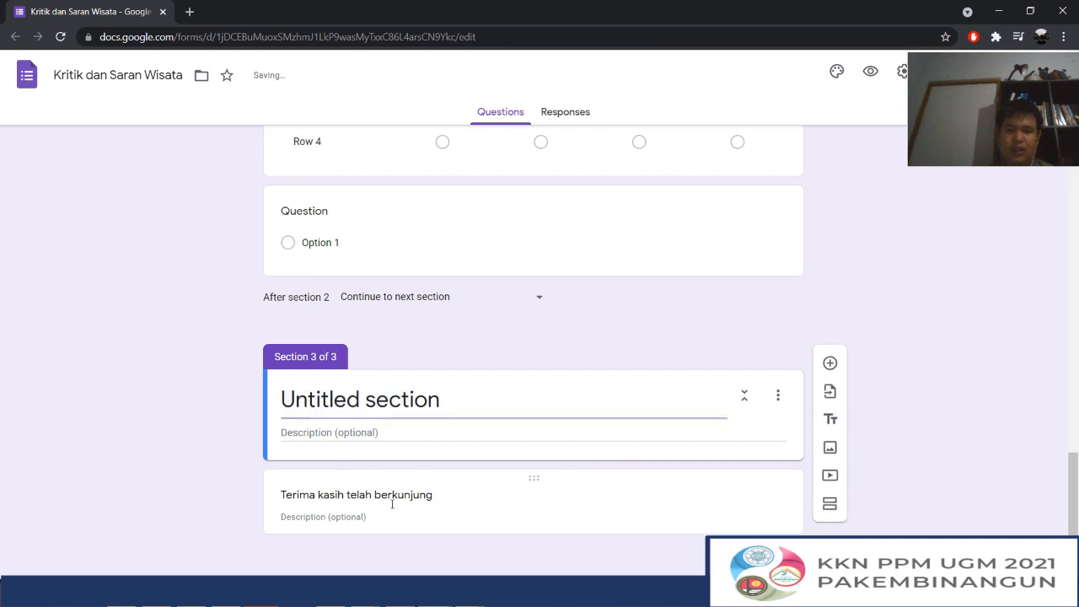
pyautogui.doubleClick(394, 498)
# Return to the beginning of the form and open its theme options
pyautogui.scroll(5, 557, 408)
pyautogui.scroll(15, 555, 410)
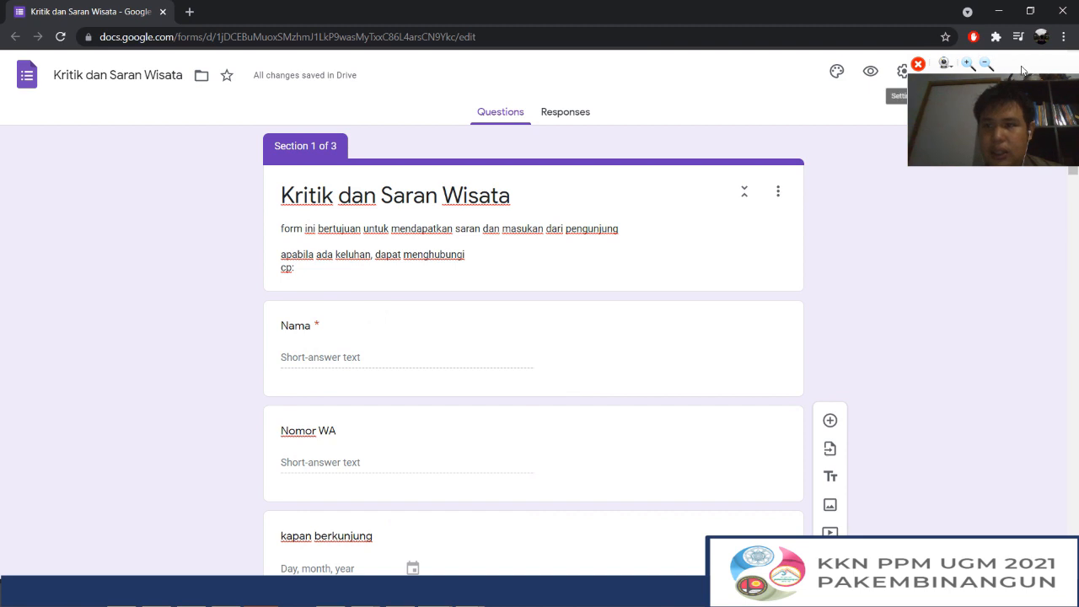
pyautogui.moveTo(1022, 68); pyautogui.dragTo(965, 182)
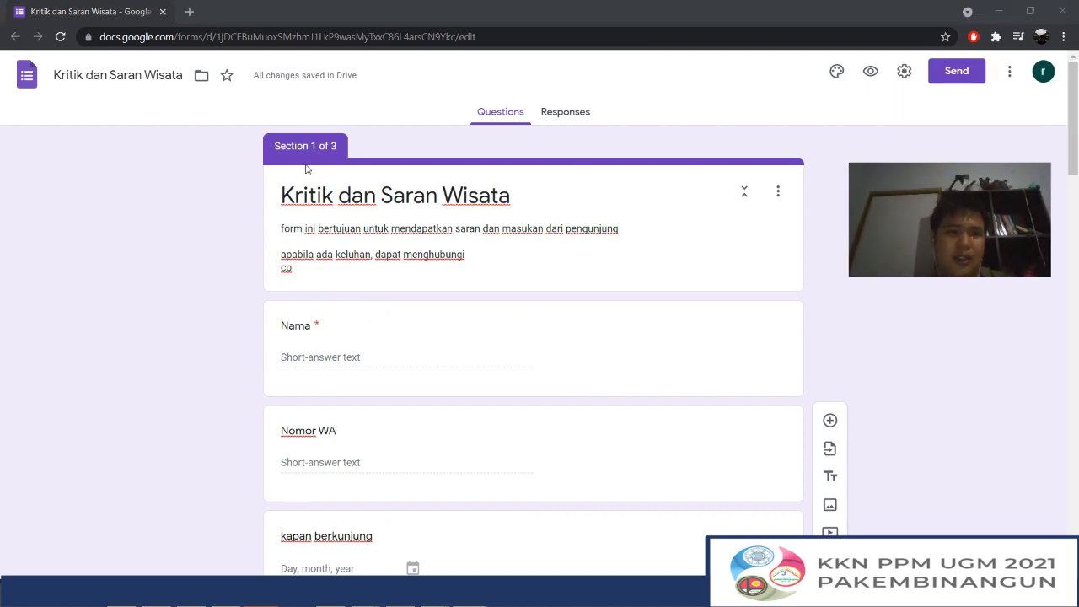
pyautogui.click(836, 72)
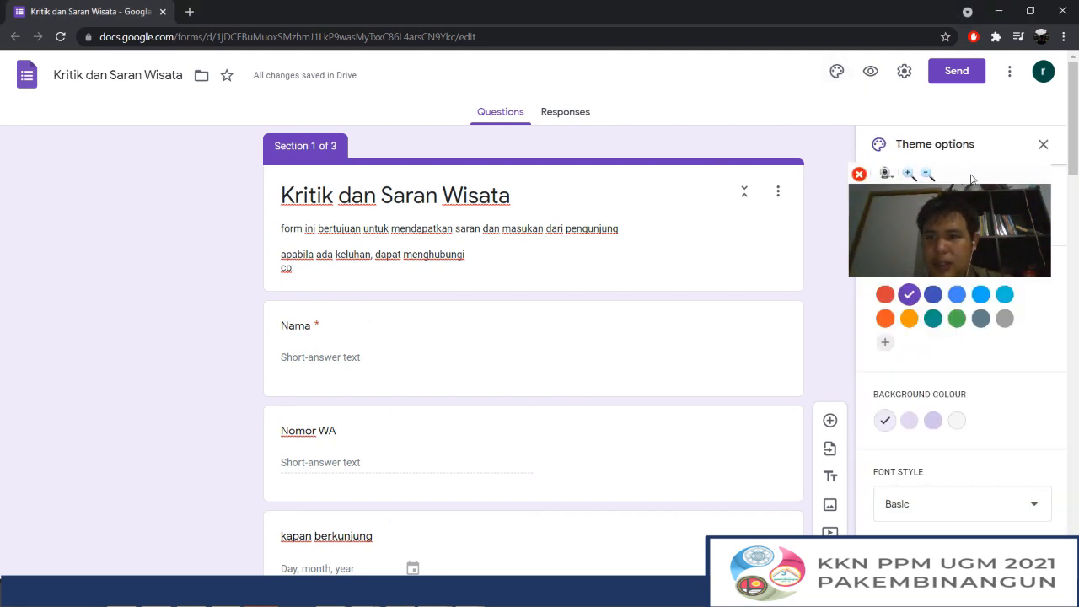
pyautogui.moveTo(972, 178); pyautogui.dragTo(712, 152)
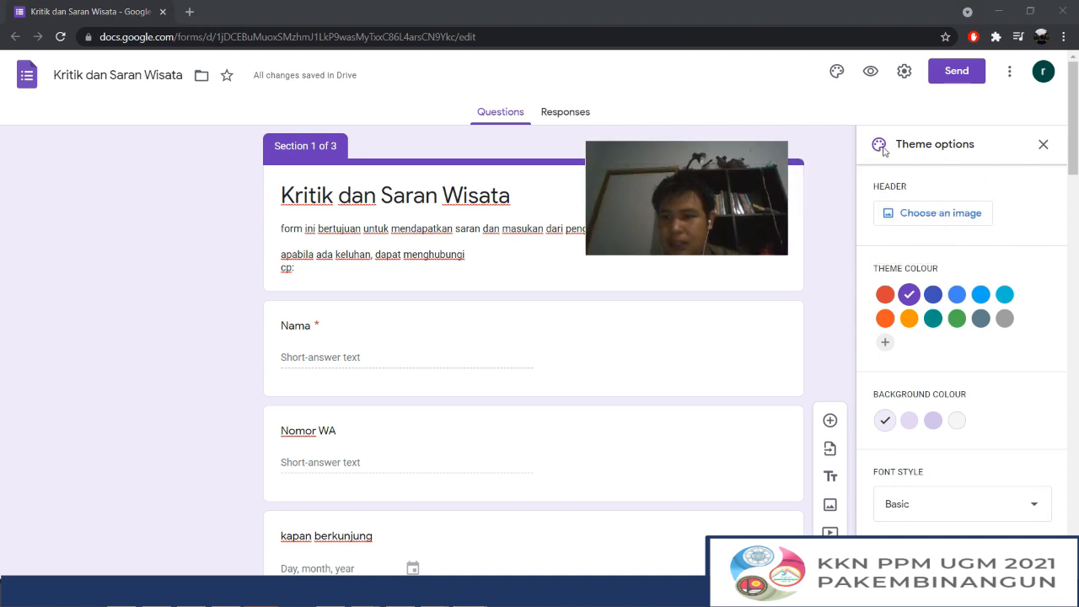
# Try out the teal, blue-grey and indigo theme colours with dark backgrounds, and settle on purple with the grey #f6f6f6 background
pyautogui.click(932, 318)
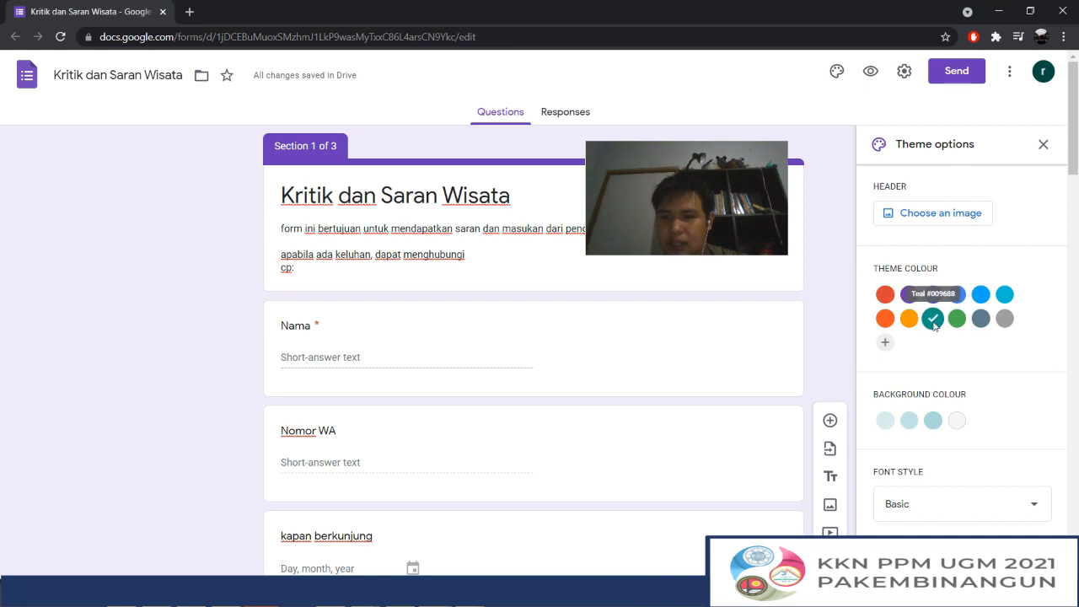
pyautogui.click(980, 319)
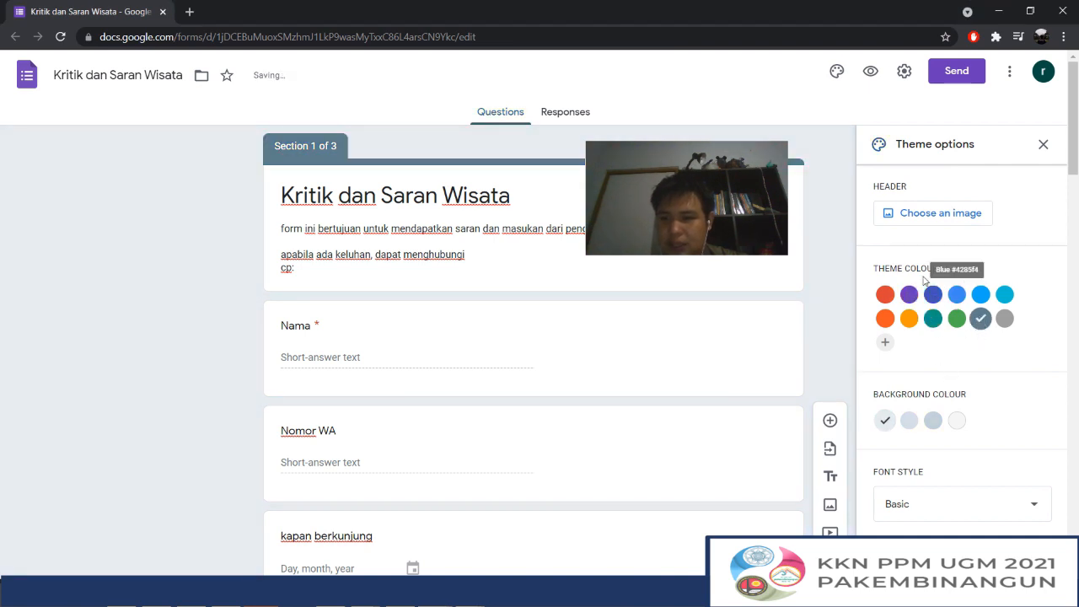
pyautogui.click(931, 420)
pyautogui.click(908, 294)
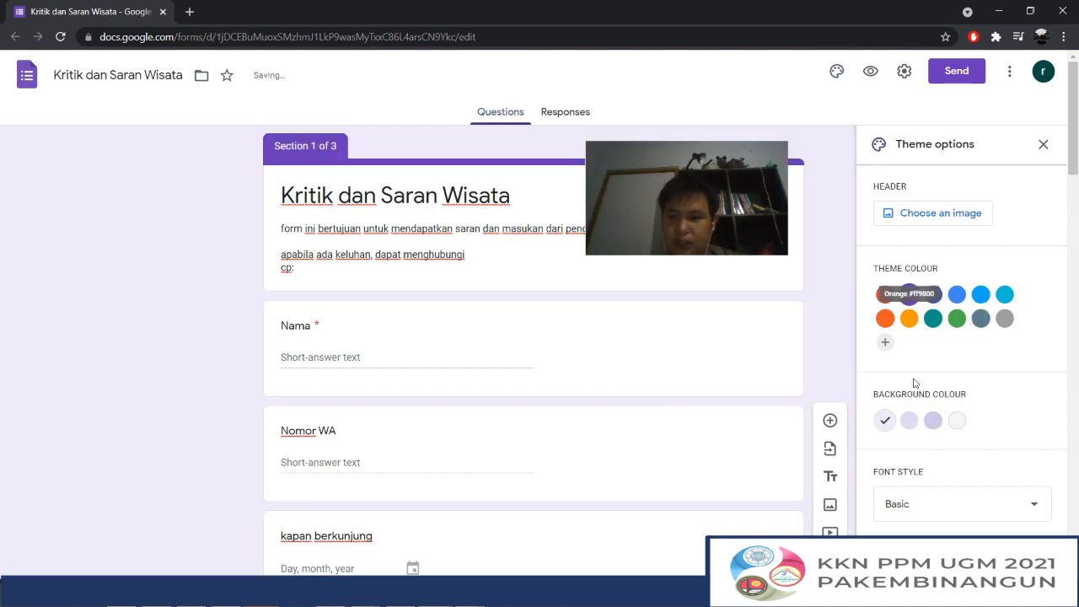
pyautogui.click(931, 419)
pyautogui.click(932, 294)
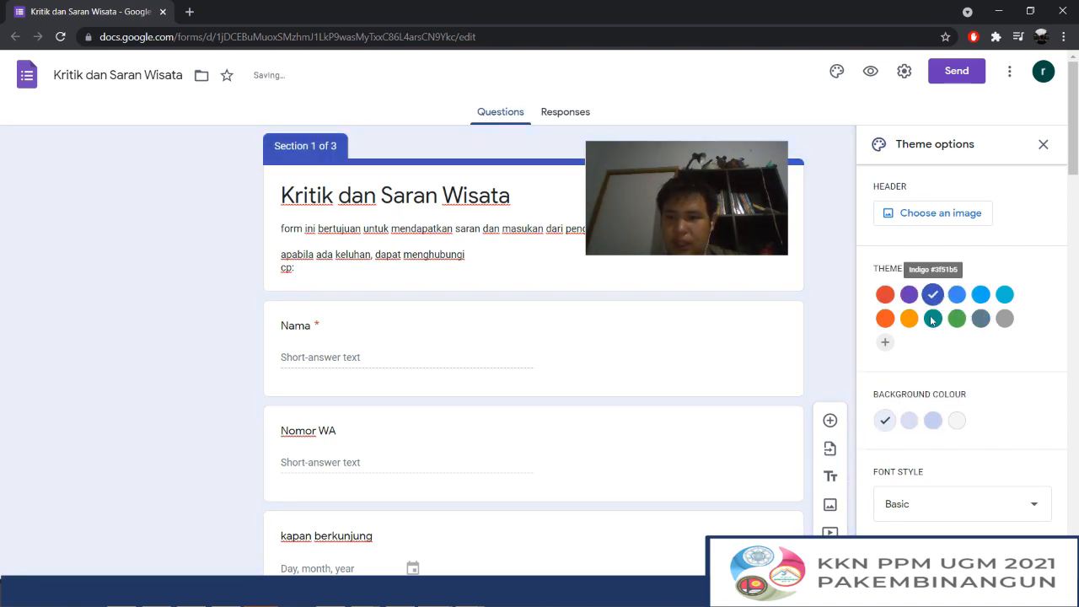
pyautogui.click(933, 420)
pyautogui.click(909, 294)
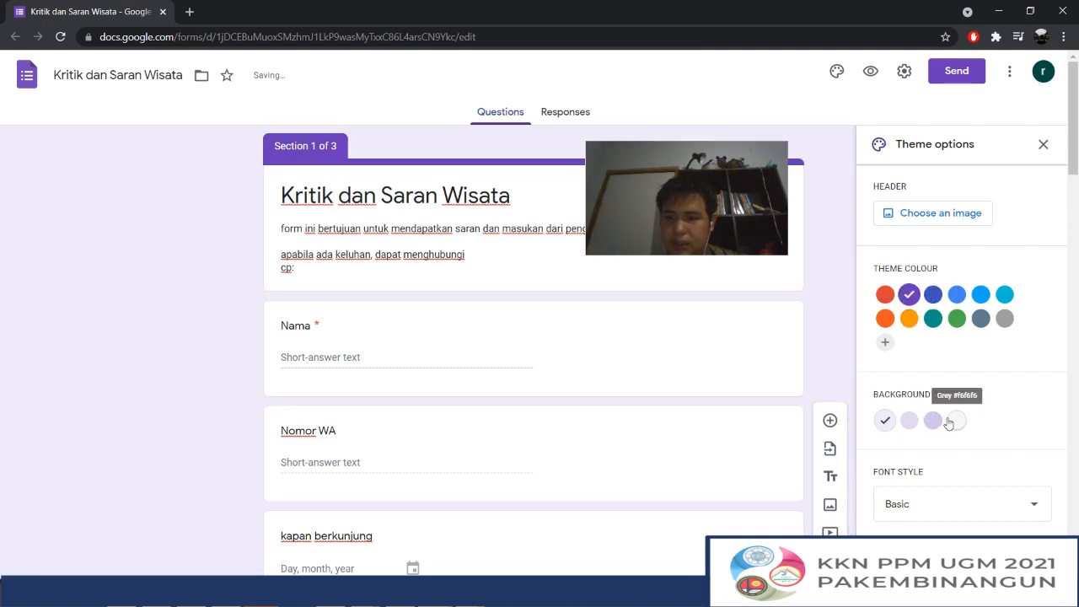
pyautogui.click(956, 420)
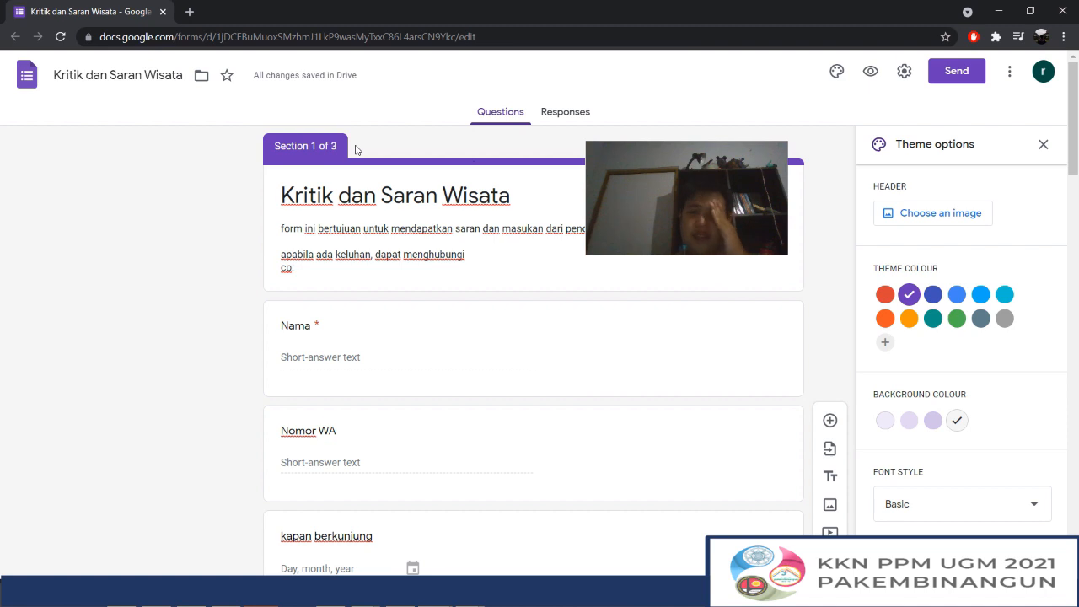
# Insert the open-book picture from the Work and School themes as the form's header image
pyautogui.click(941, 214)
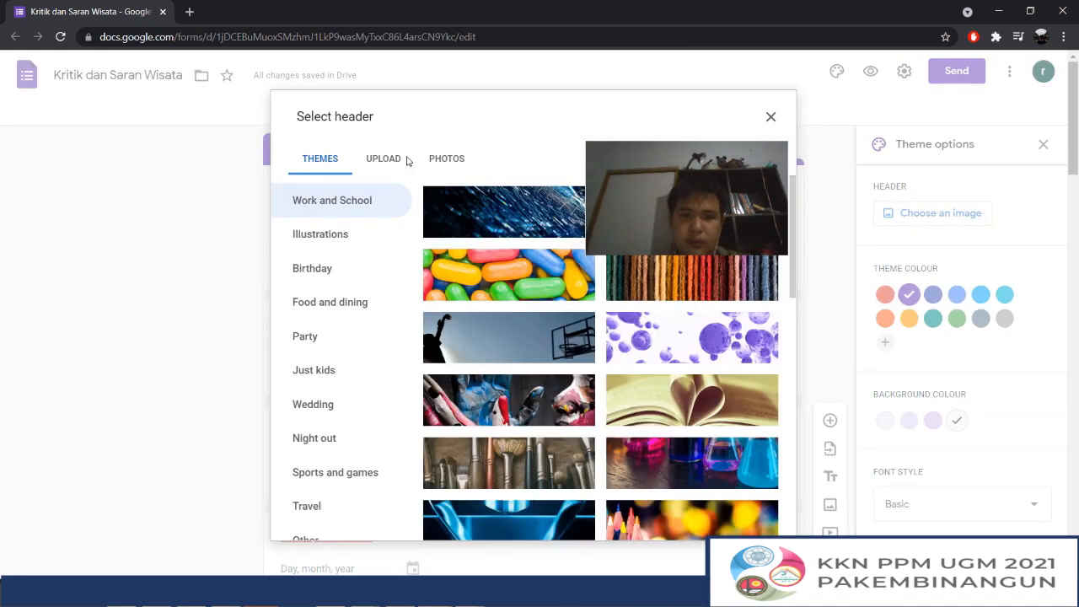
pyautogui.scroll(-1, 512, 248)
pyautogui.scroll(3, 590, 337)
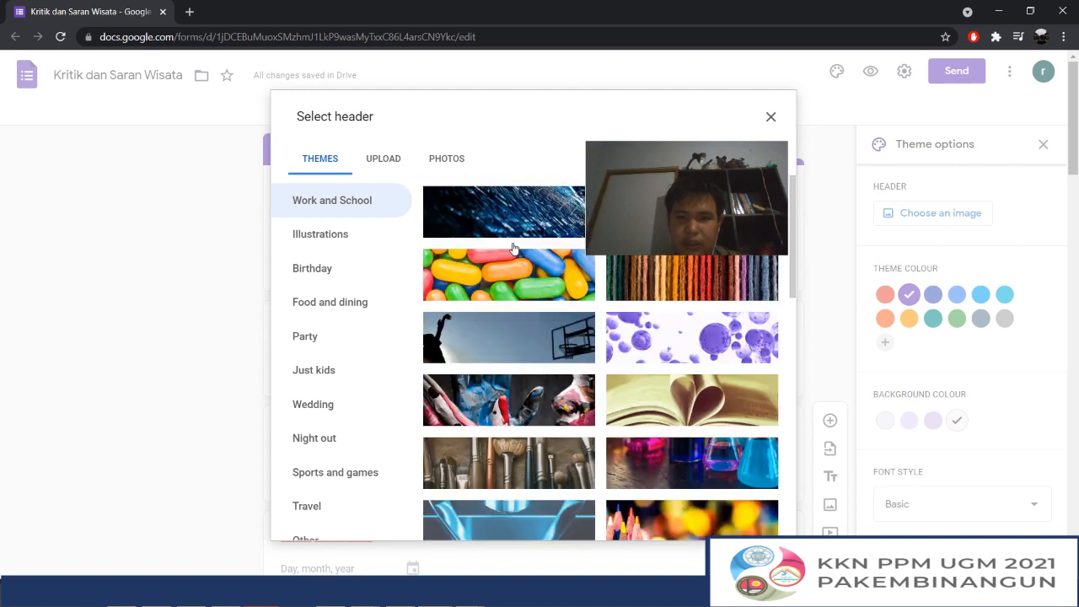
pyautogui.click(704, 411)
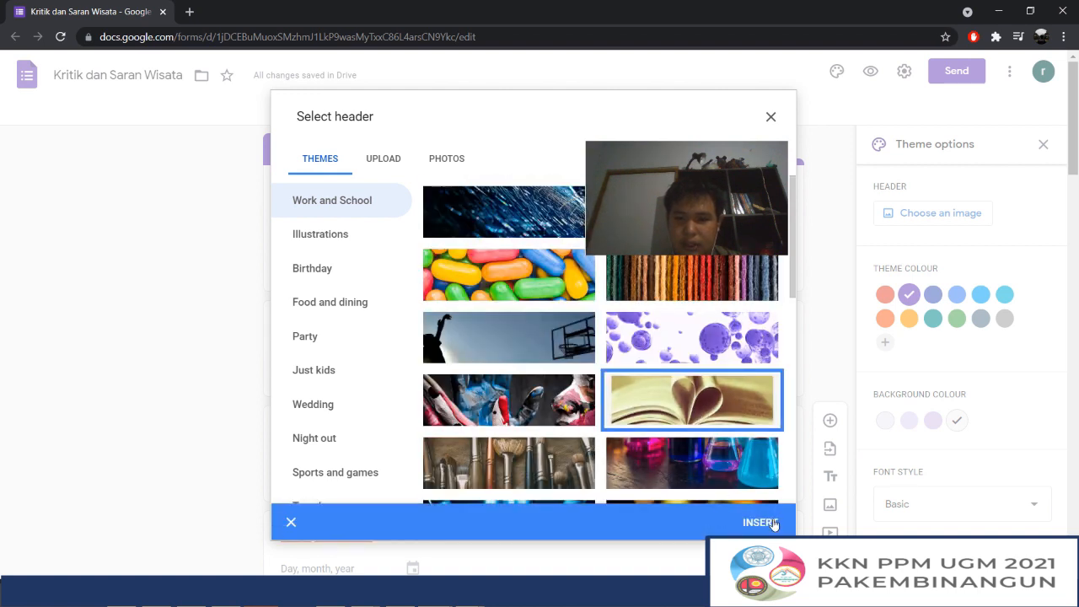
pyautogui.click(772, 521)
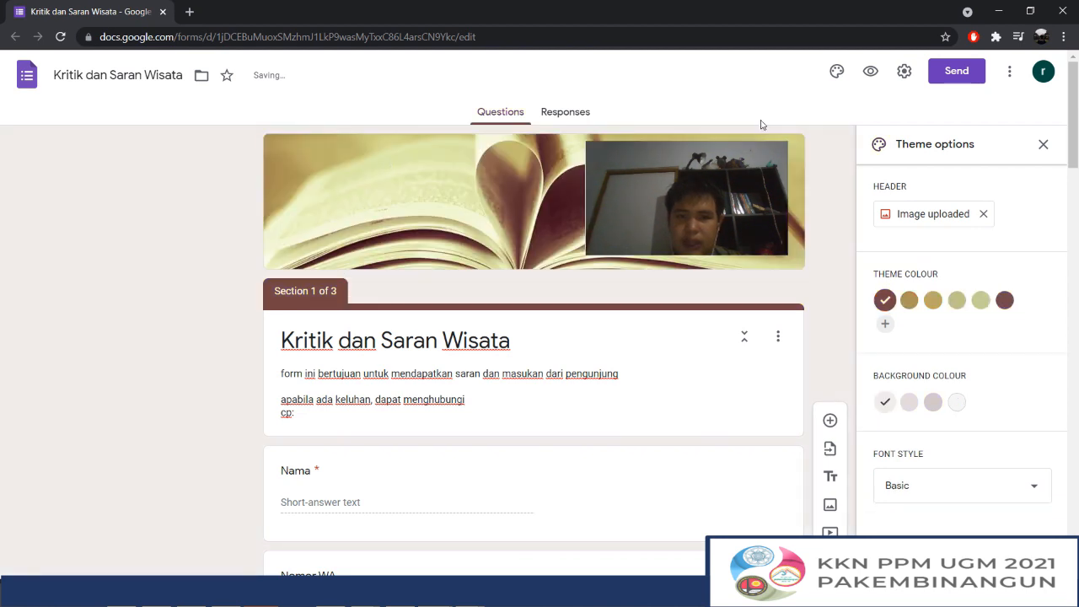
# Browse the ready-made header images in the Birthday, Night out, Sports and games, and Party categories
pyautogui.click(917, 216)
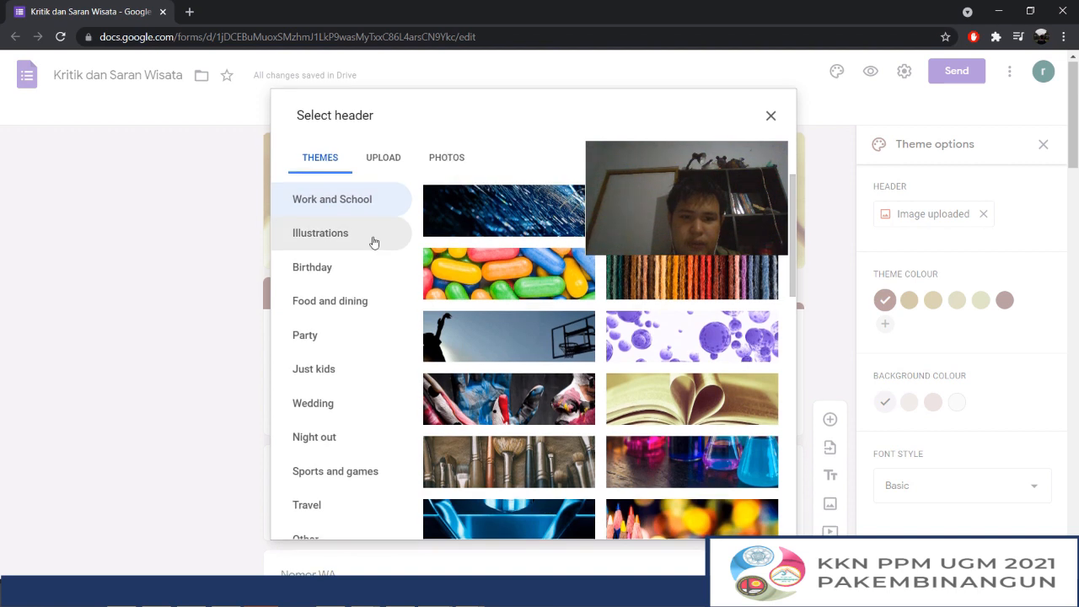
pyautogui.scroll(-8, 374, 241)
pyautogui.click(320, 278)
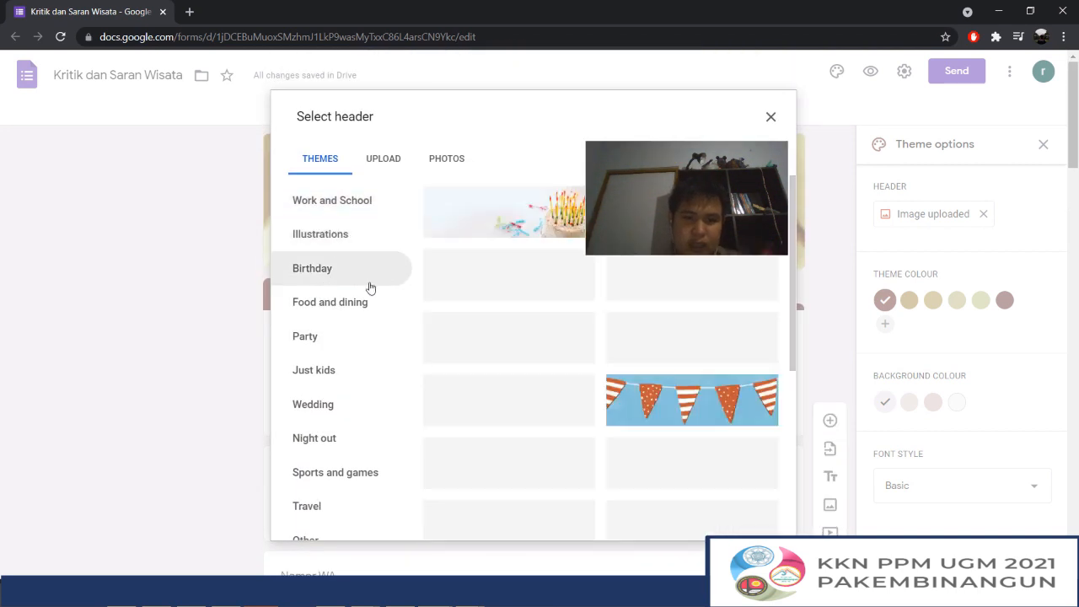
pyautogui.click(354, 438)
pyautogui.click(356, 473)
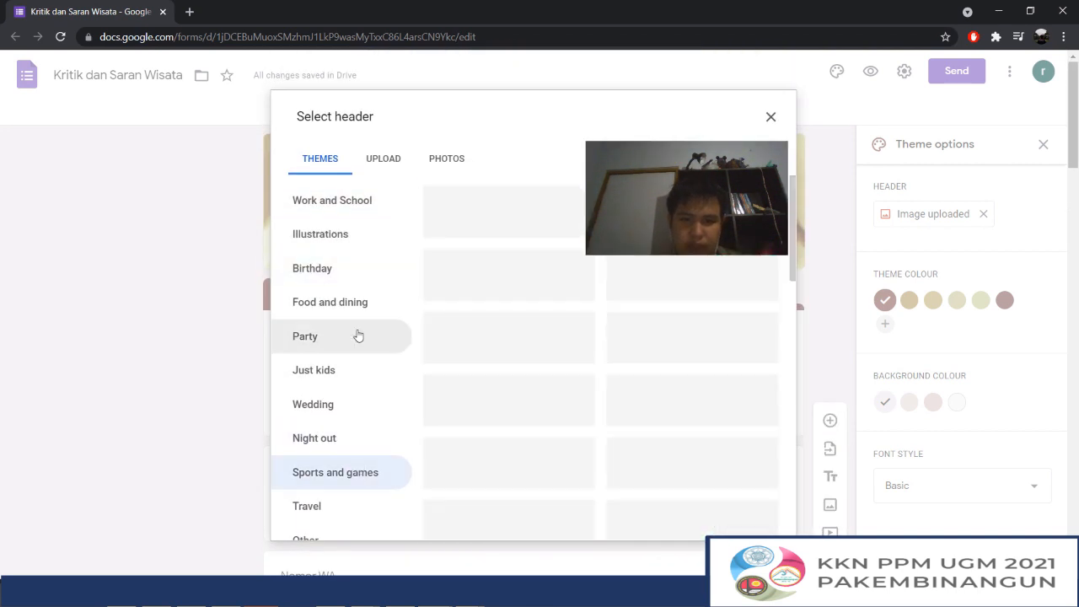
pyautogui.click(356, 336)
pyautogui.click(360, 268)
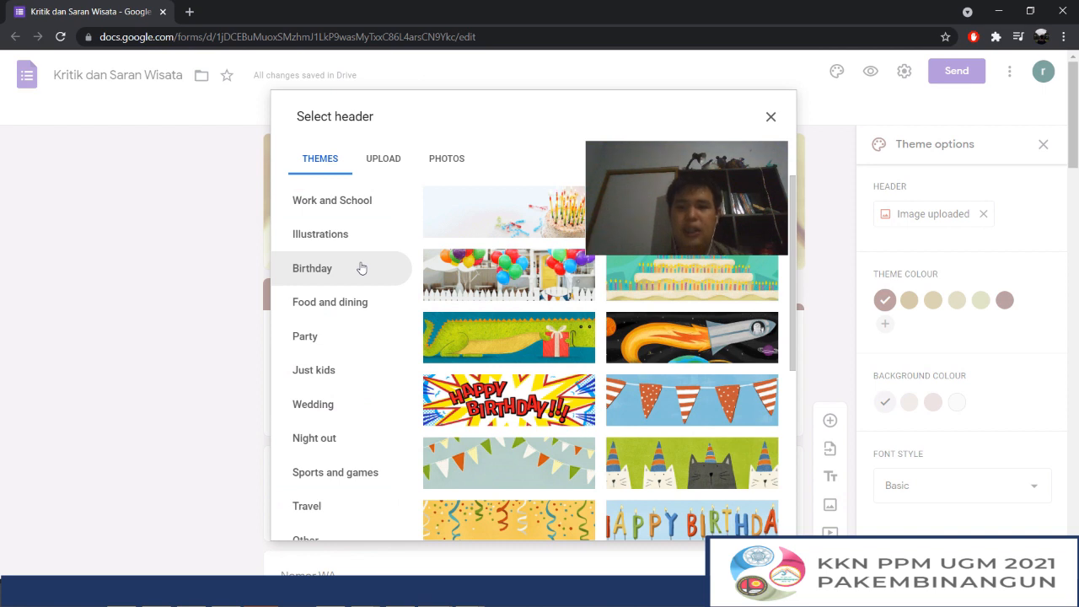
# Upload the rice terrace photo as the form's header image, cropped to a wide strip across the green terraces
pyautogui.click(381, 164)
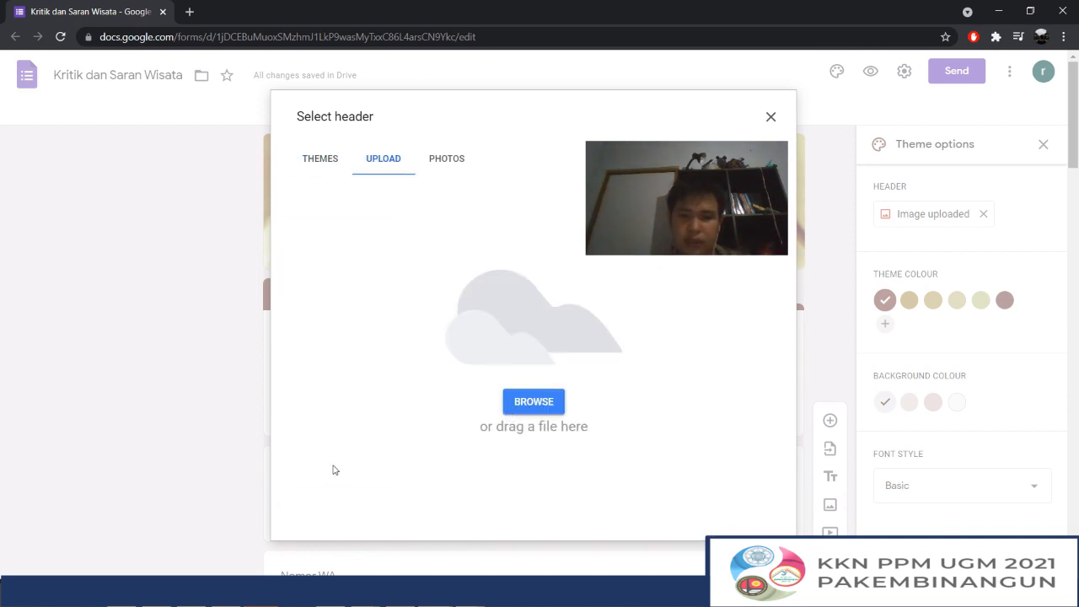
pyautogui.click(523, 404)
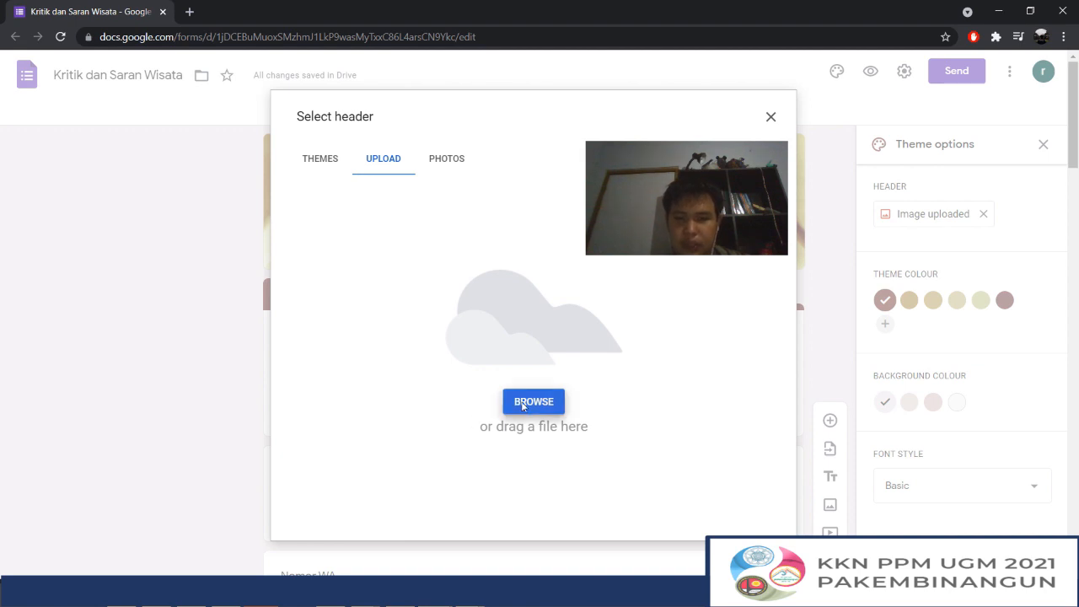
pyautogui.moveTo(642, 415)
pyautogui.mouseDown()
pyautogui.moveTo(642, 465)
pyautogui.moveTo(634, 332)
pyautogui.moveTo(633, 408)
pyautogui.mouseUp()
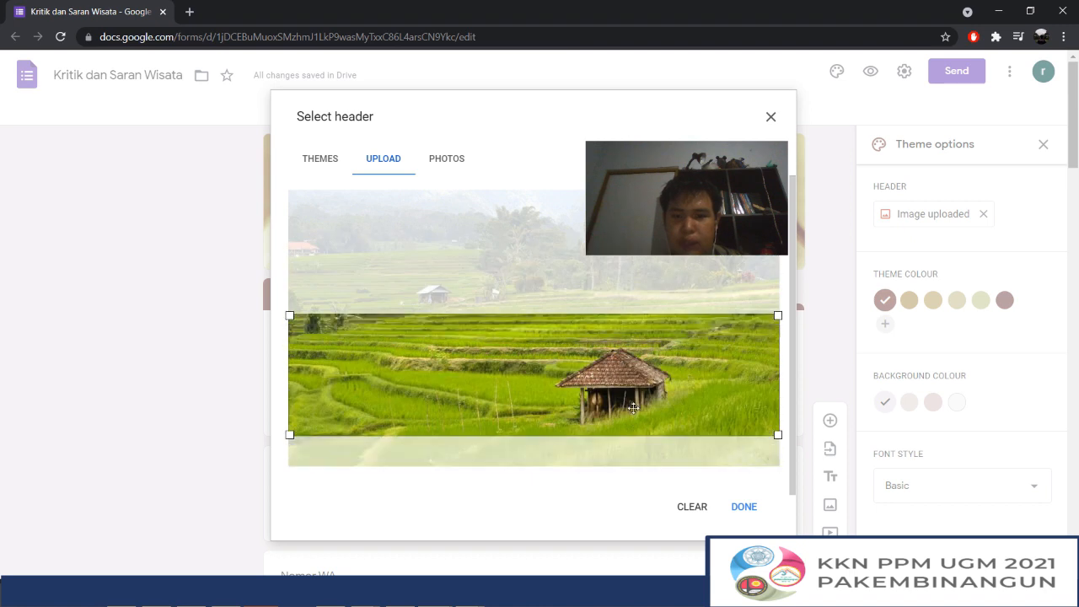
pyautogui.click(752, 505)
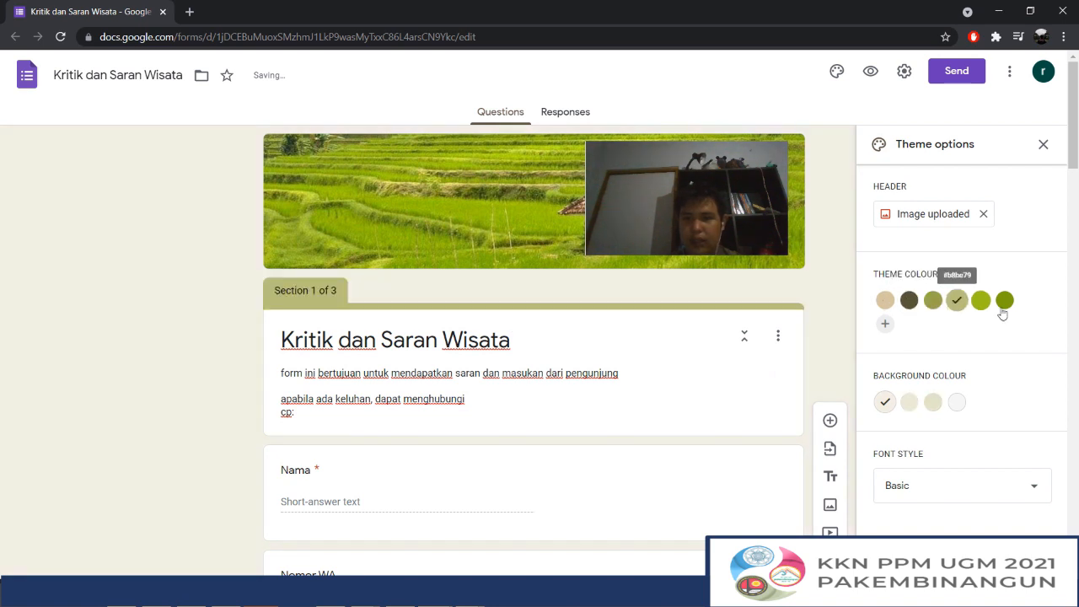
# Set the form's theme colour to dark olive-brown and look over the questions in the new colour
pyautogui.click(909, 301)
pyautogui.scroll(-15, 556, 285)
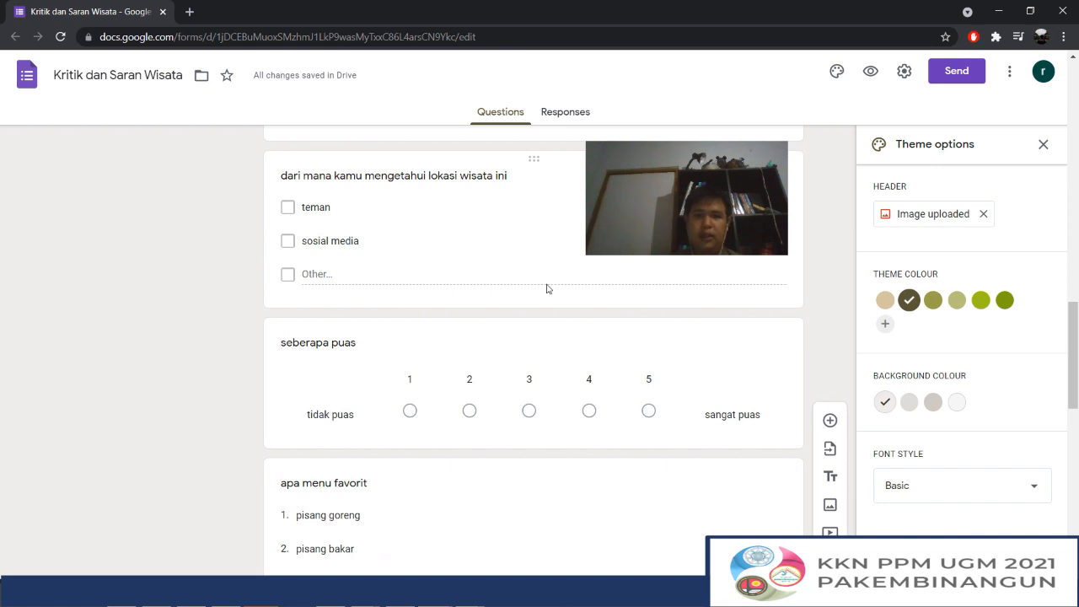
pyautogui.scroll(-15, 546, 289)
pyautogui.scroll(20, 548, 289)
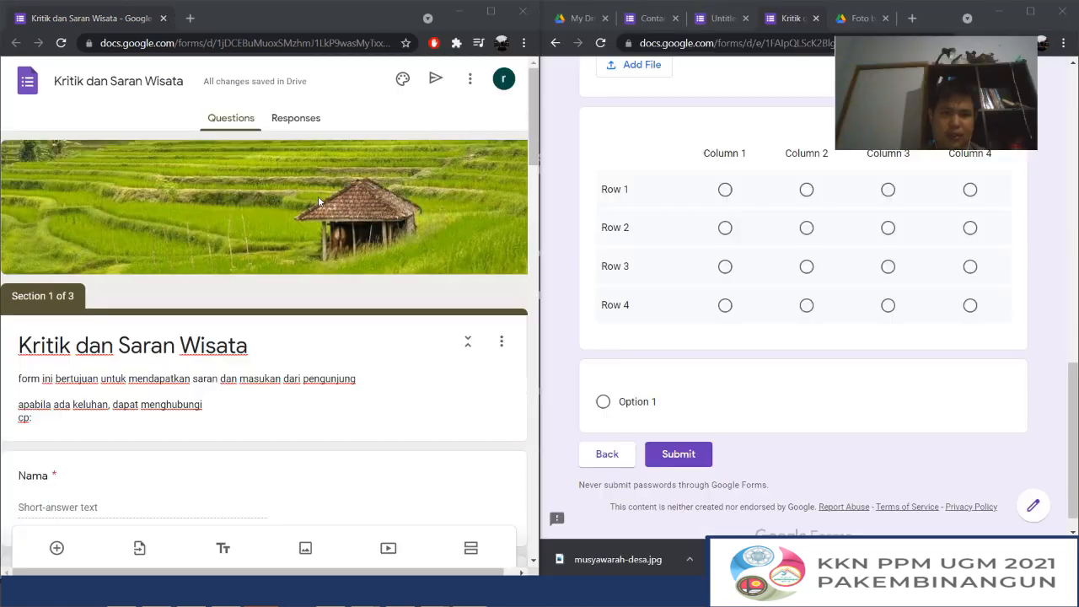
# Copy the form's shareable link with the shortened URL option enabled, and leave the send settings
pyautogui.click(435, 79)
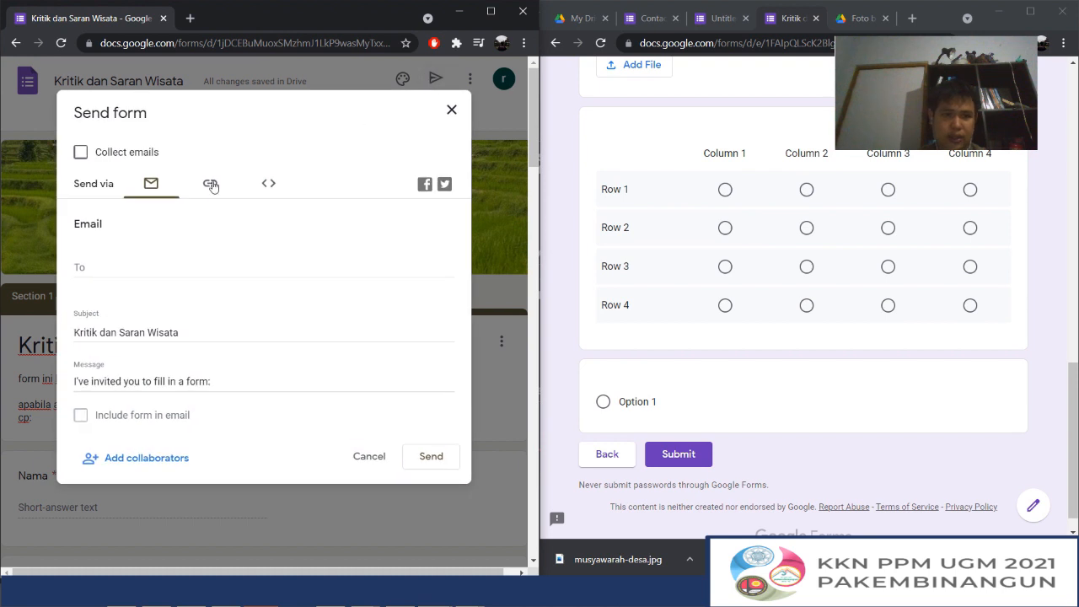
pyautogui.click(211, 185)
pyautogui.click(80, 273)
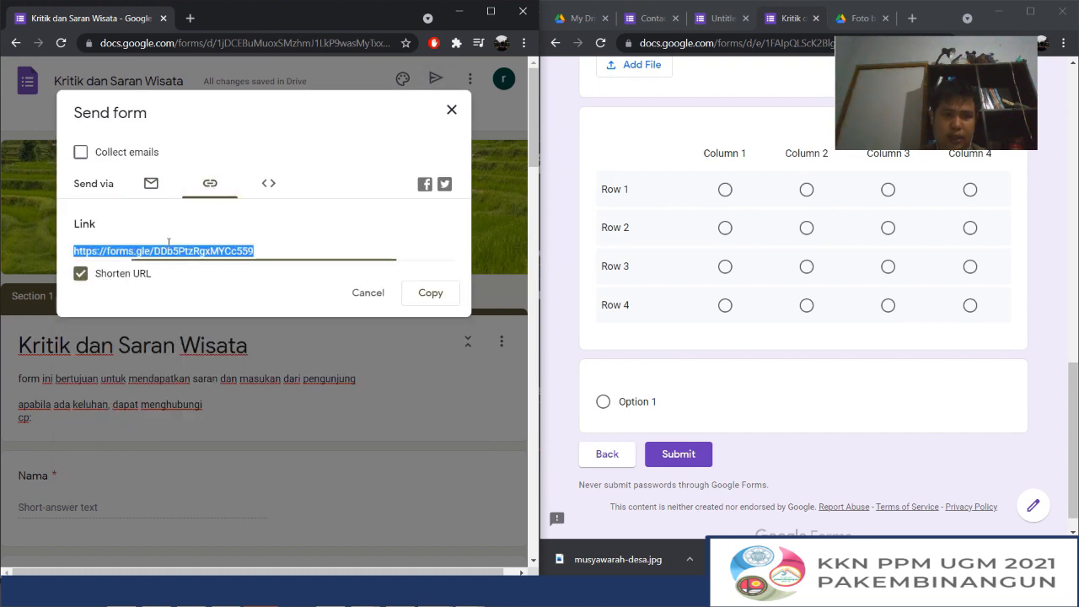
pyautogui.click(429, 292)
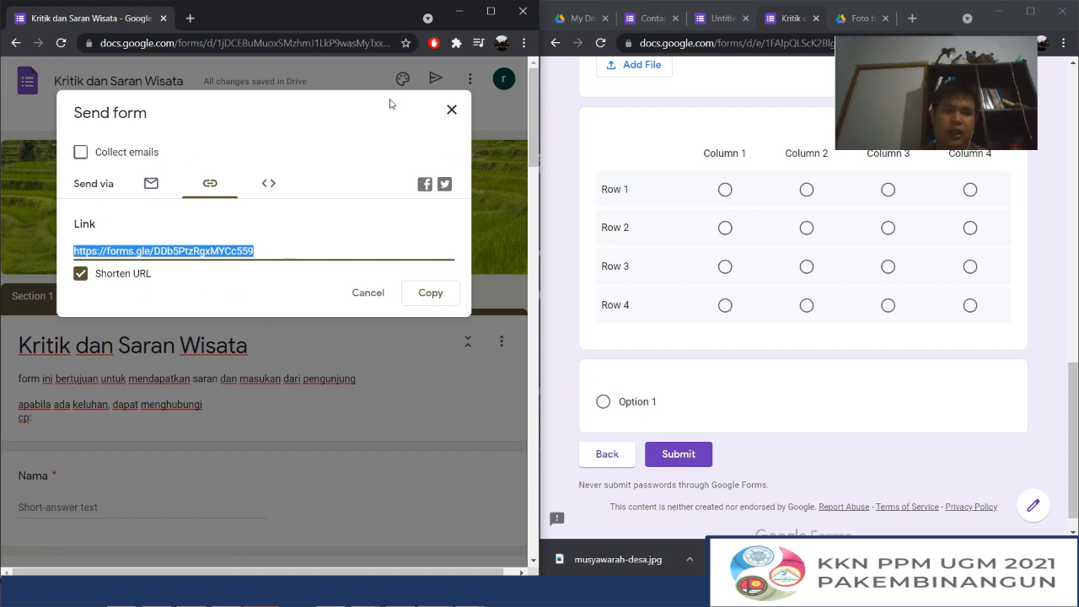
pyautogui.click(452, 113)
# Reload the live form and check the header image, theme colour and first-section questions
pyautogui.scroll(15, 738, 149)
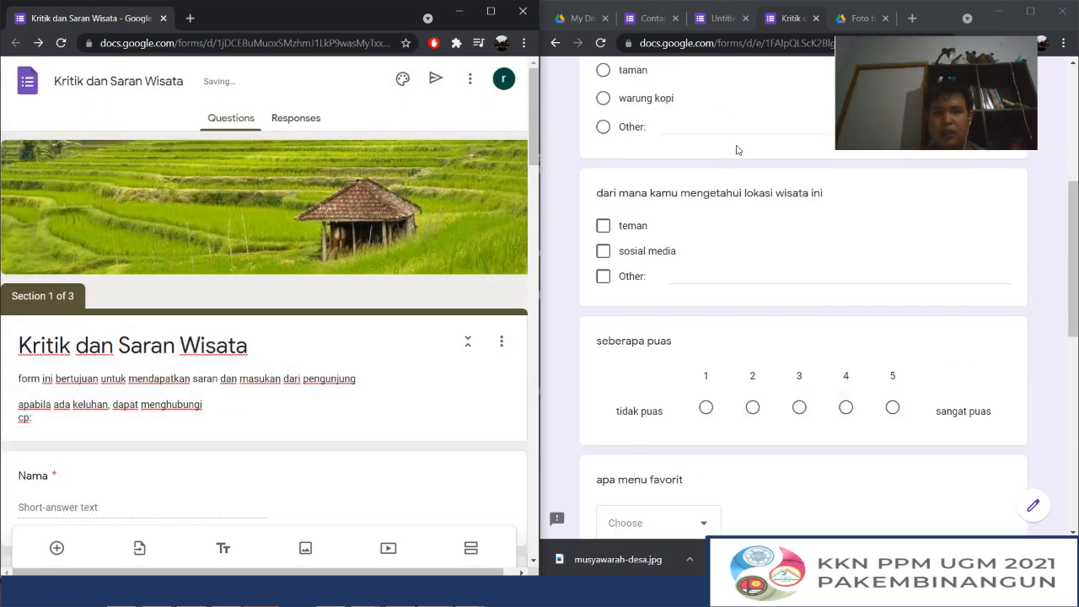
pyautogui.click(602, 44)
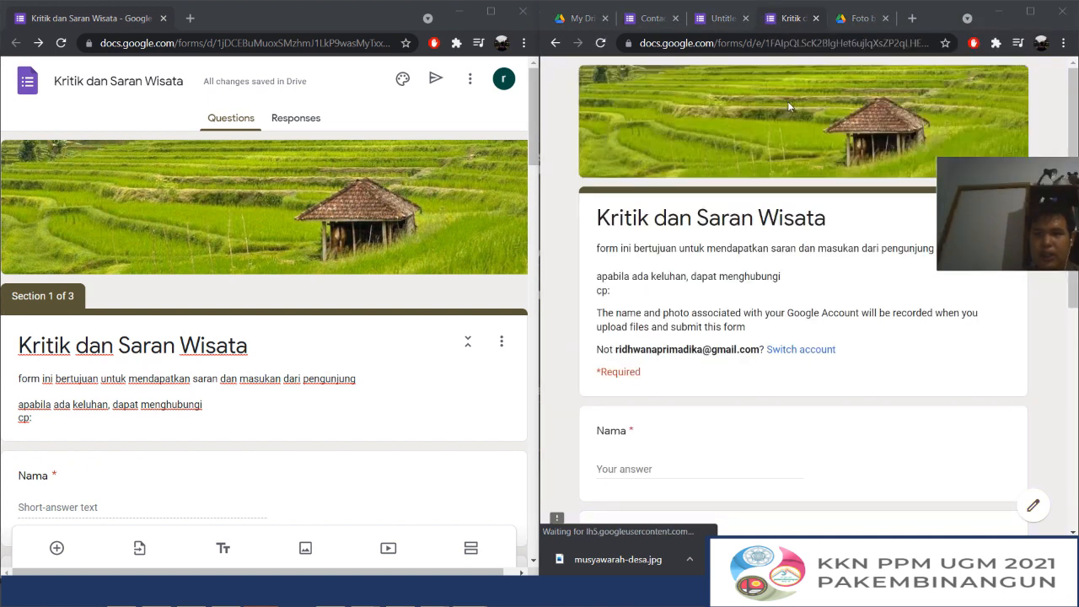
pyautogui.scroll(-4, 789, 106)
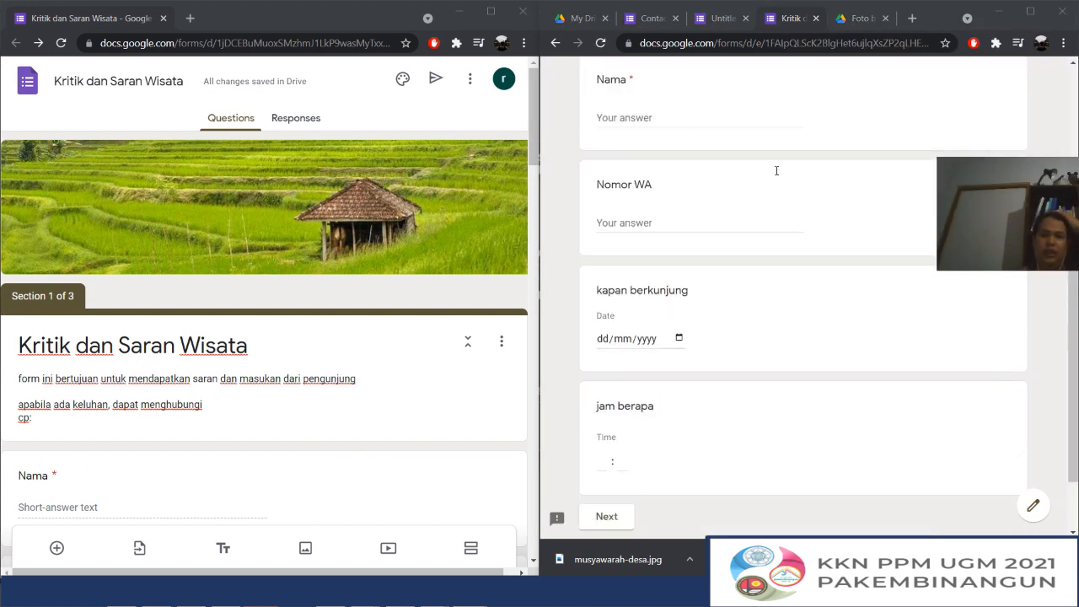
pyautogui.scroll(2, 674, 185)
pyautogui.scroll(2, 674, 185)
pyautogui.scroll(-2, 641, 253)
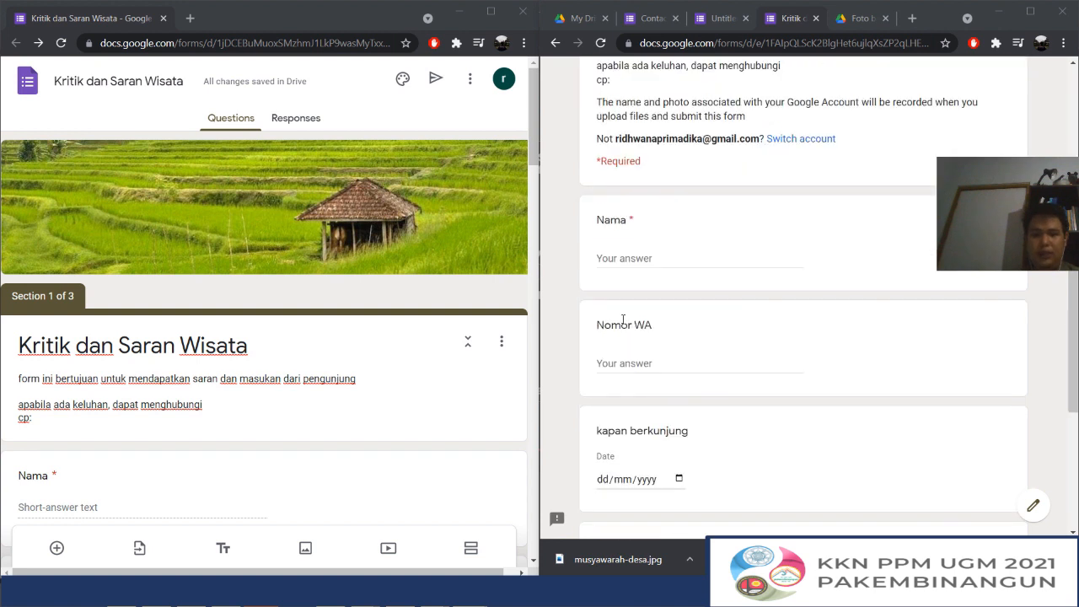
# Enter a sample name under Nama and start a phone number under Nomor WA in the live form
pyautogui.click(625, 262)
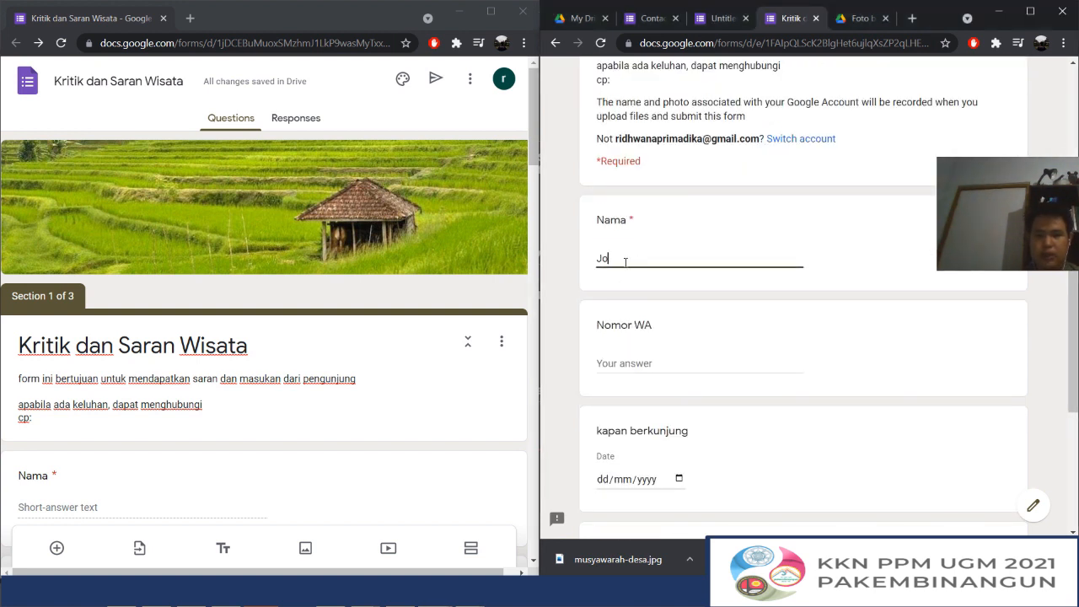
pyautogui.write('Joko')
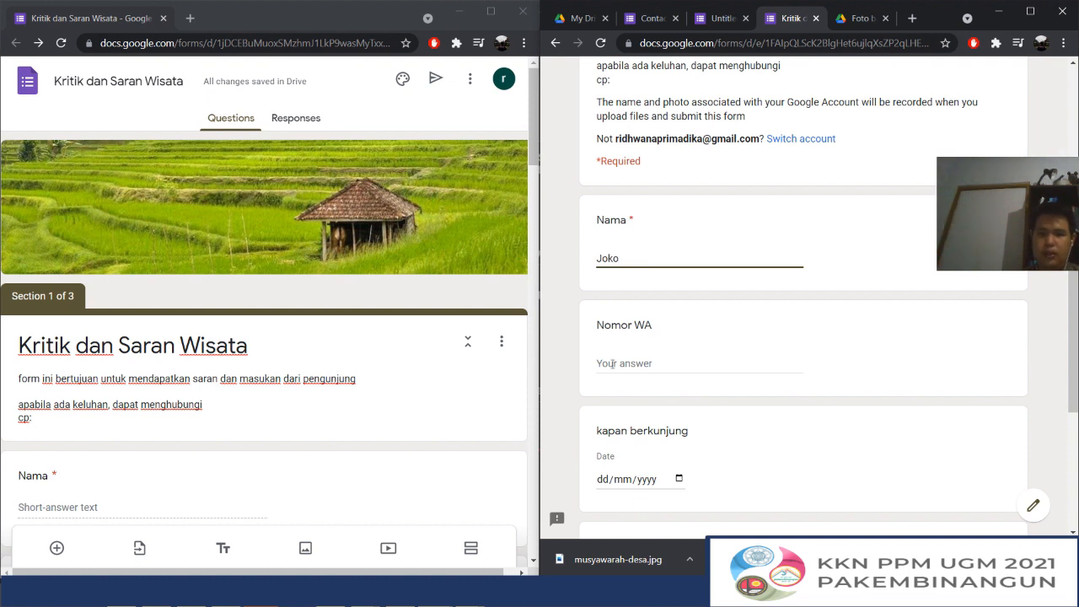
pyautogui.click(613, 363)
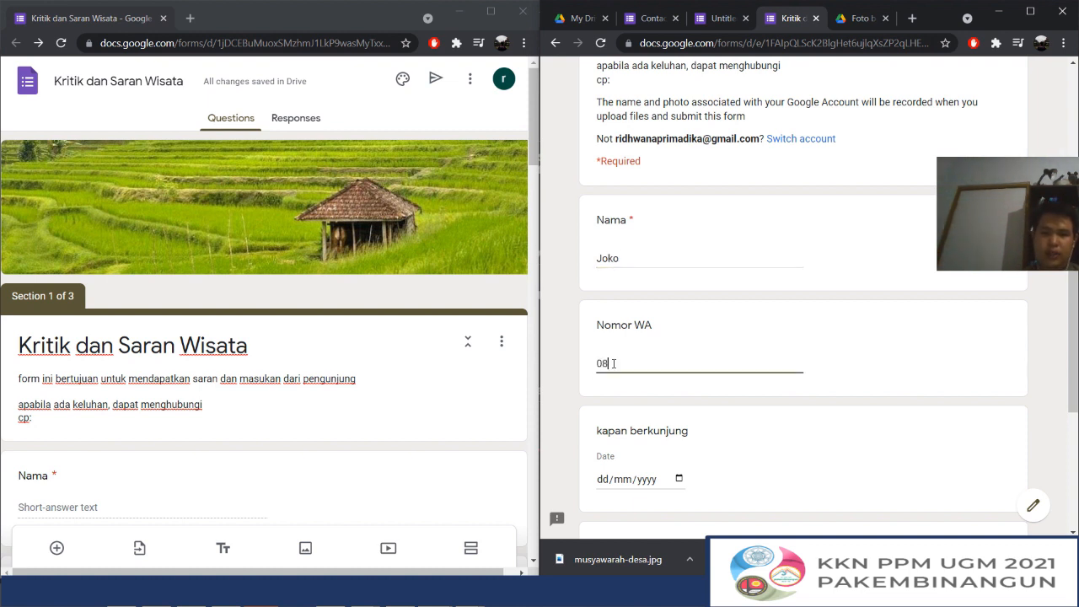
pyautogui.scroll(-1, 613, 363)
# Add response validation to the Nomor WA question in the editor, using the Number type with Greater than
pyautogui.scroll(-3, 286, 379)
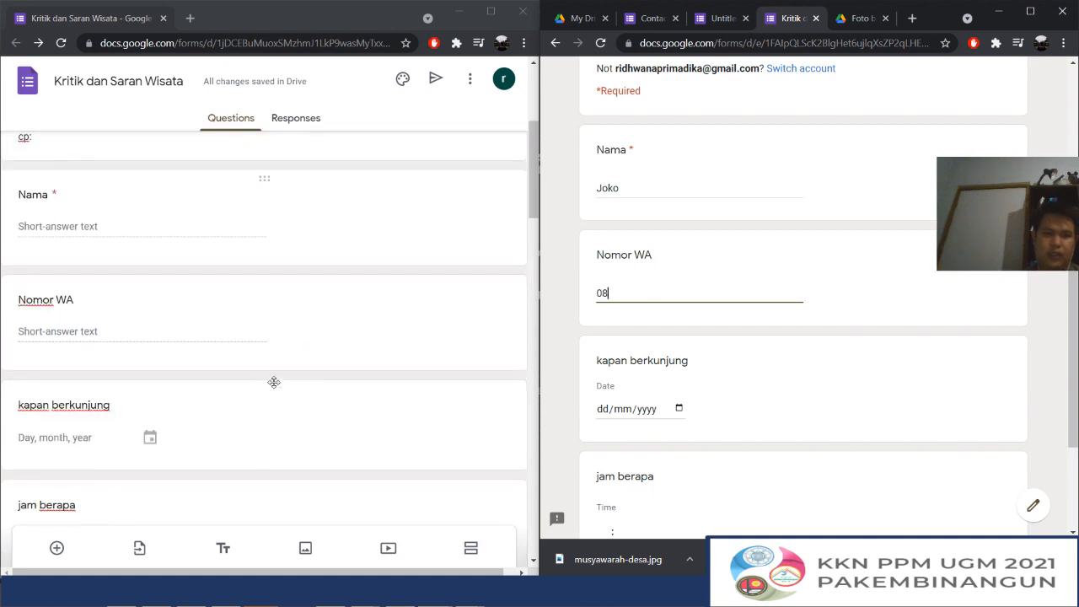
pyautogui.click(297, 313)
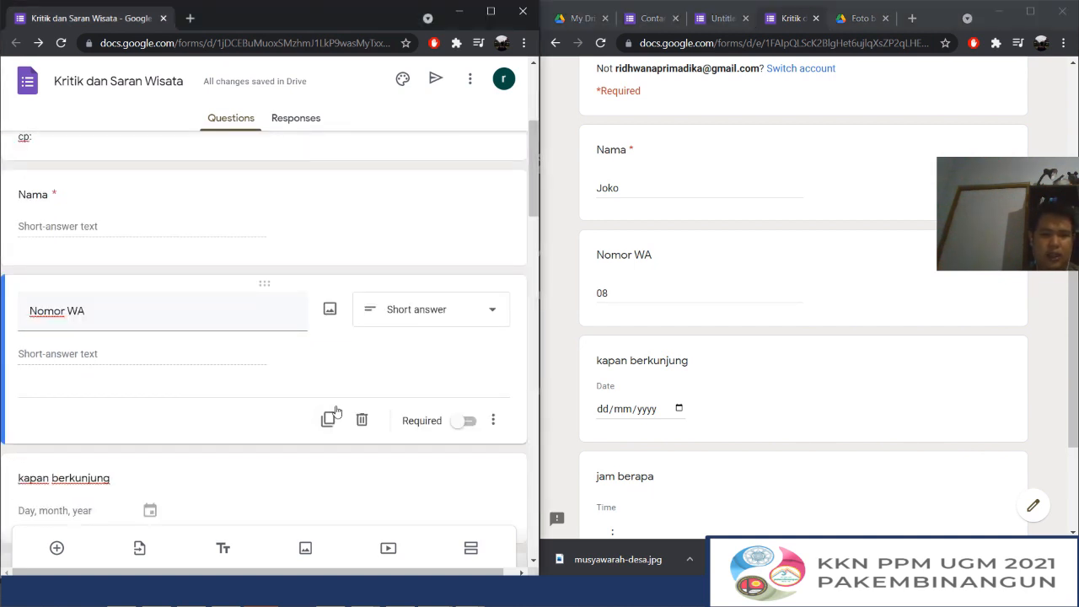
pyautogui.click(493, 422)
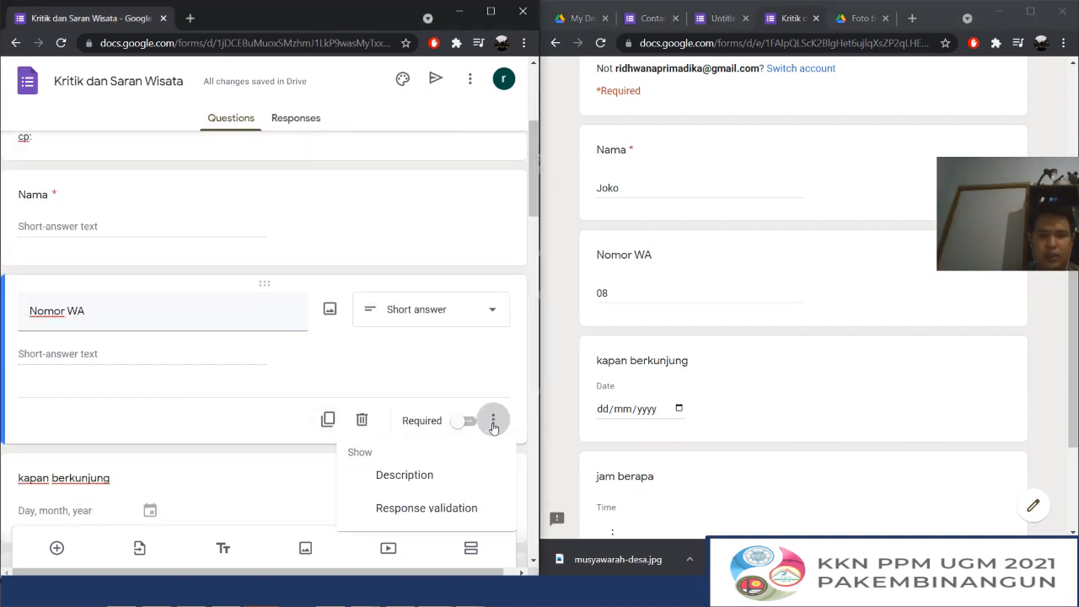
pyautogui.click(413, 508)
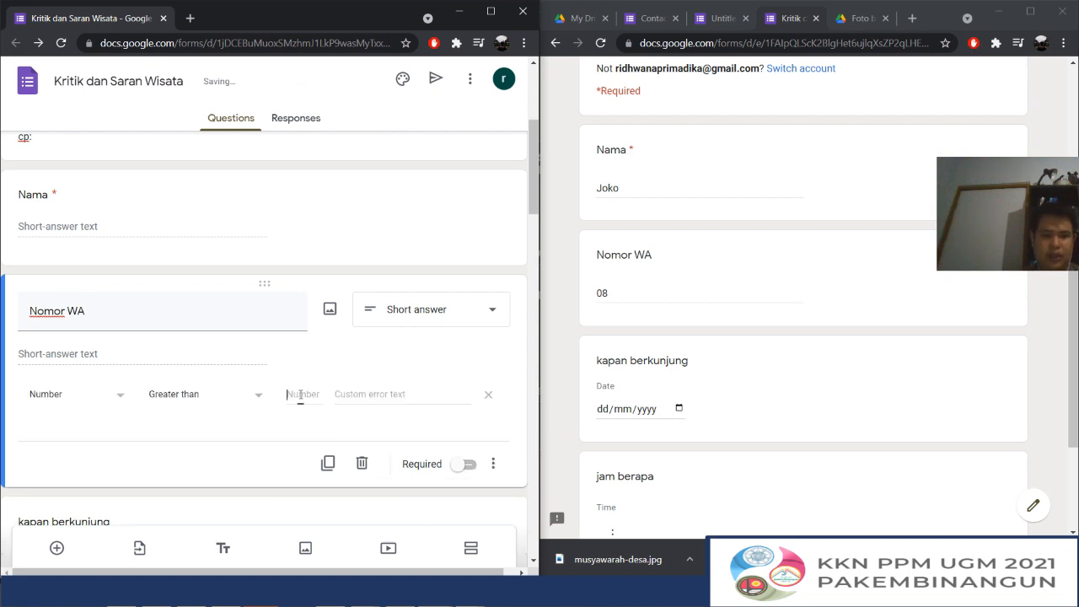
pyautogui.click(88, 402)
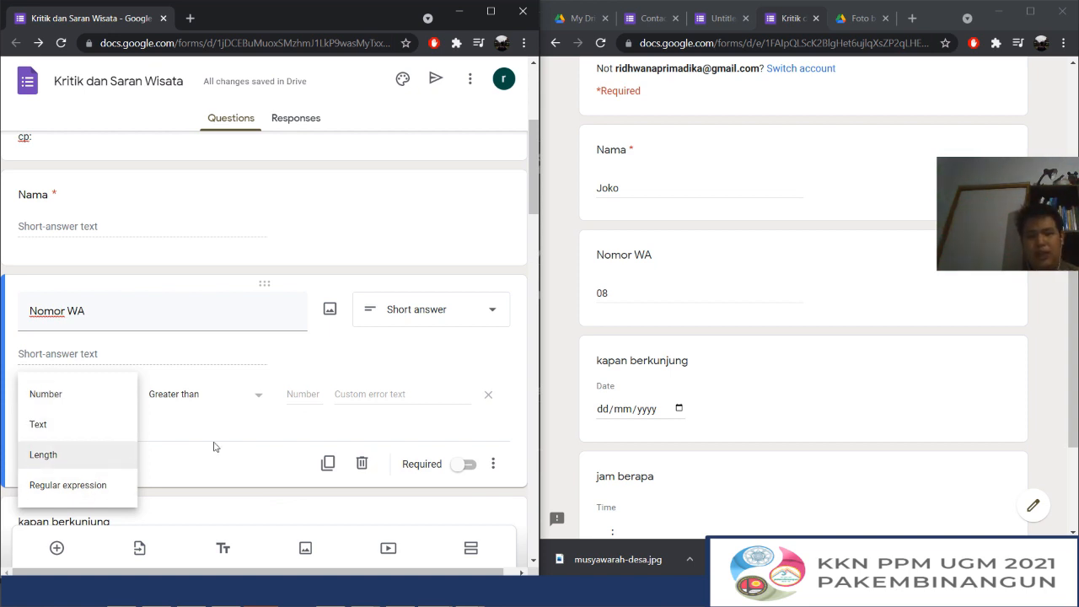
pyautogui.click(91, 394)
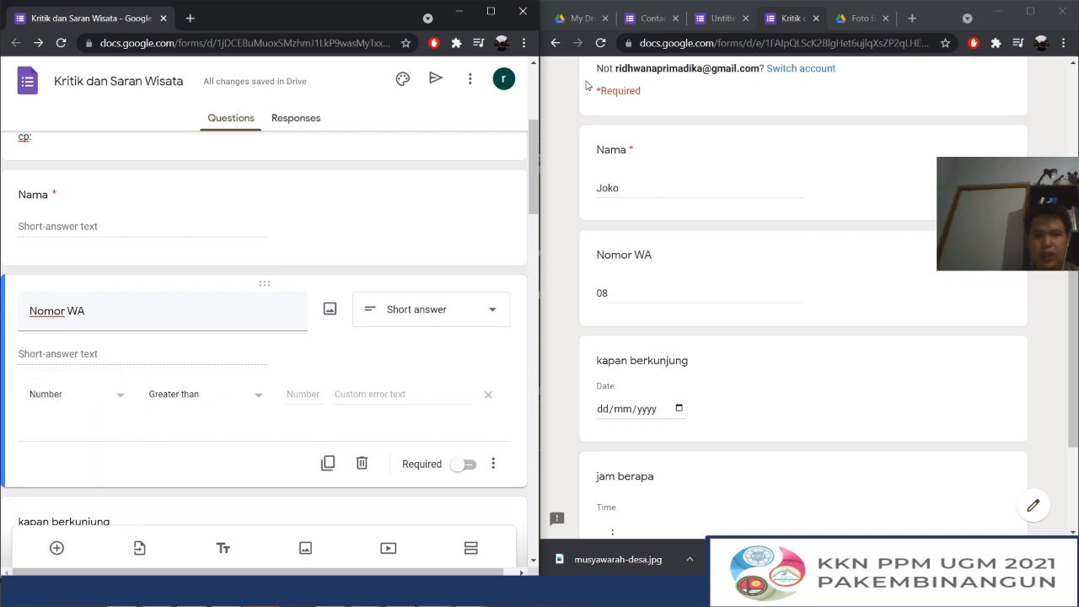
# Reload the live form, discarding its answers, and test the Nomor WA validation with the letters "opp"
pyautogui.click(600, 43)
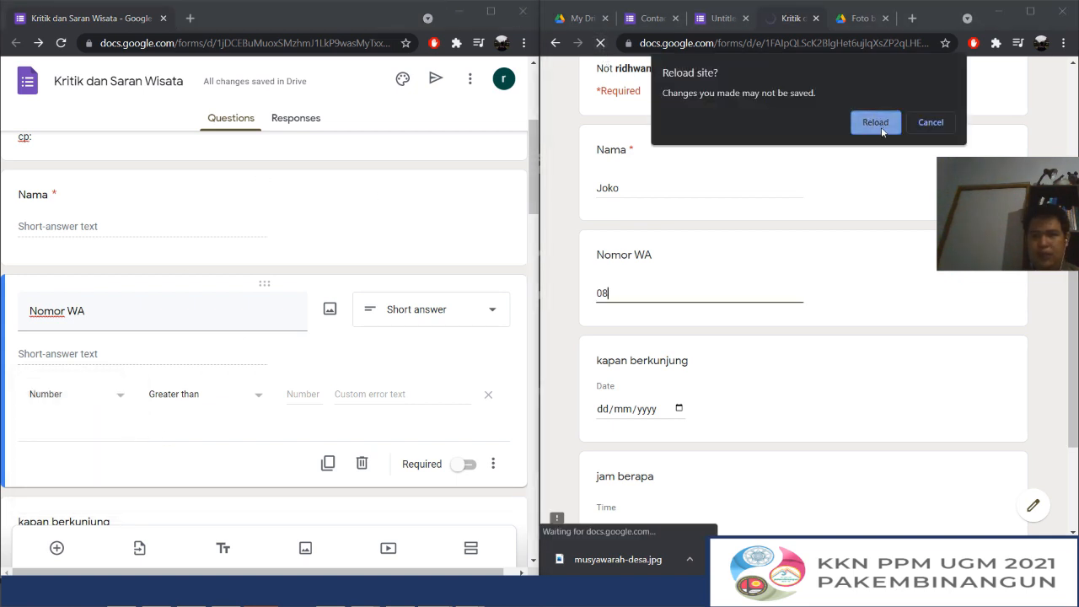
pyautogui.click(871, 123)
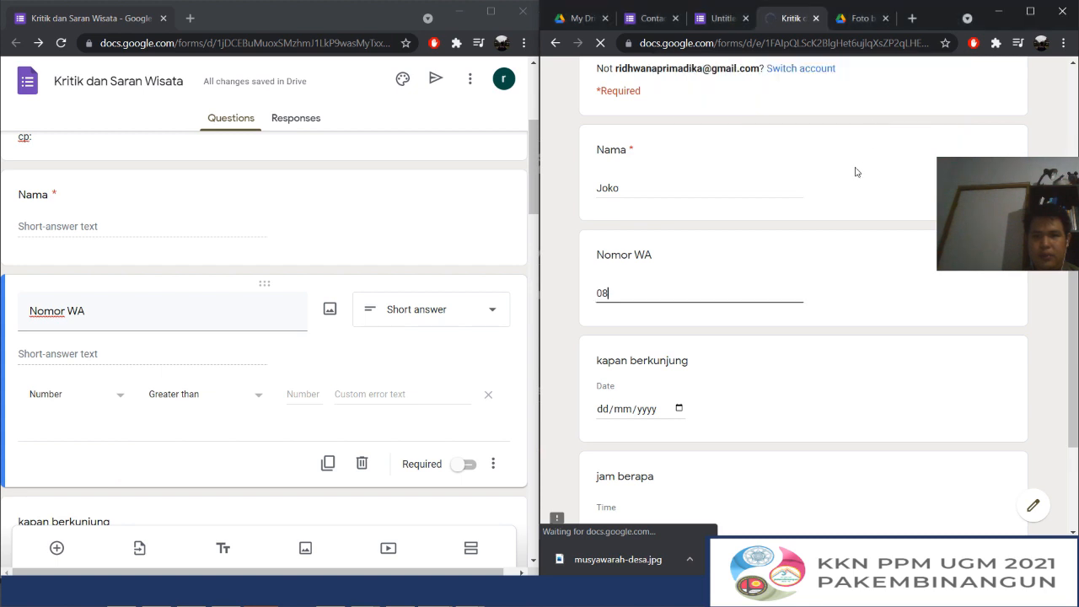
pyautogui.scroll(-3, 693, 245)
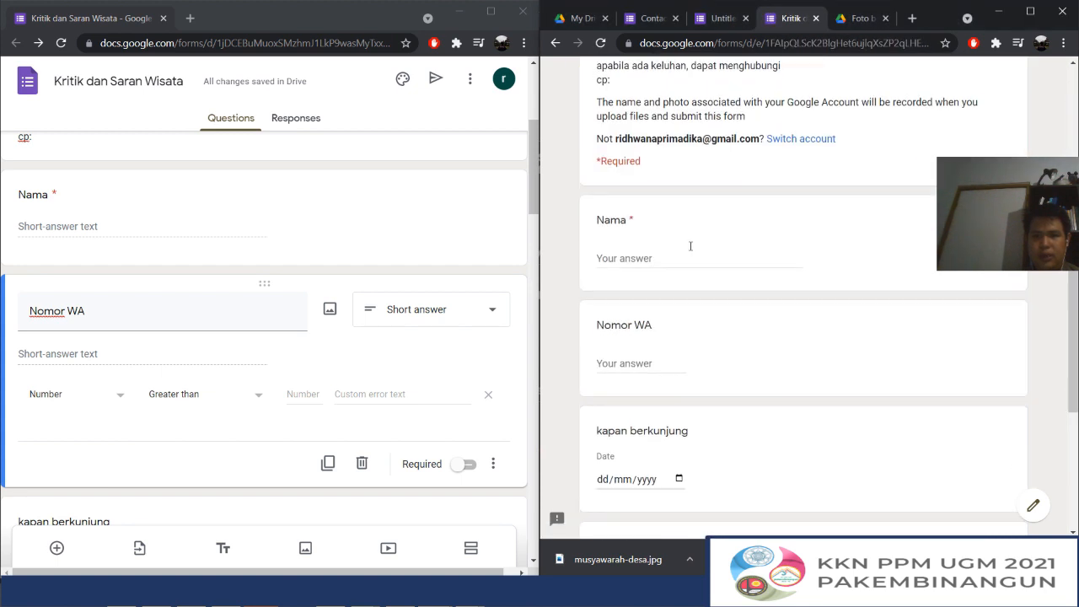
pyautogui.click(628, 363)
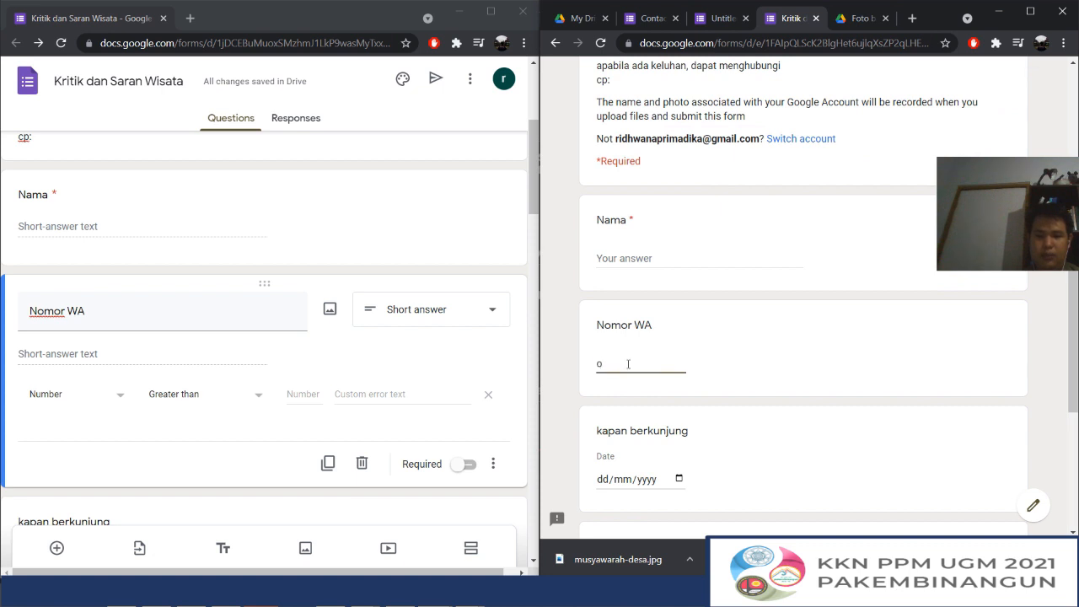
pyautogui.click(95, 400)
pyautogui.click(207, 481)
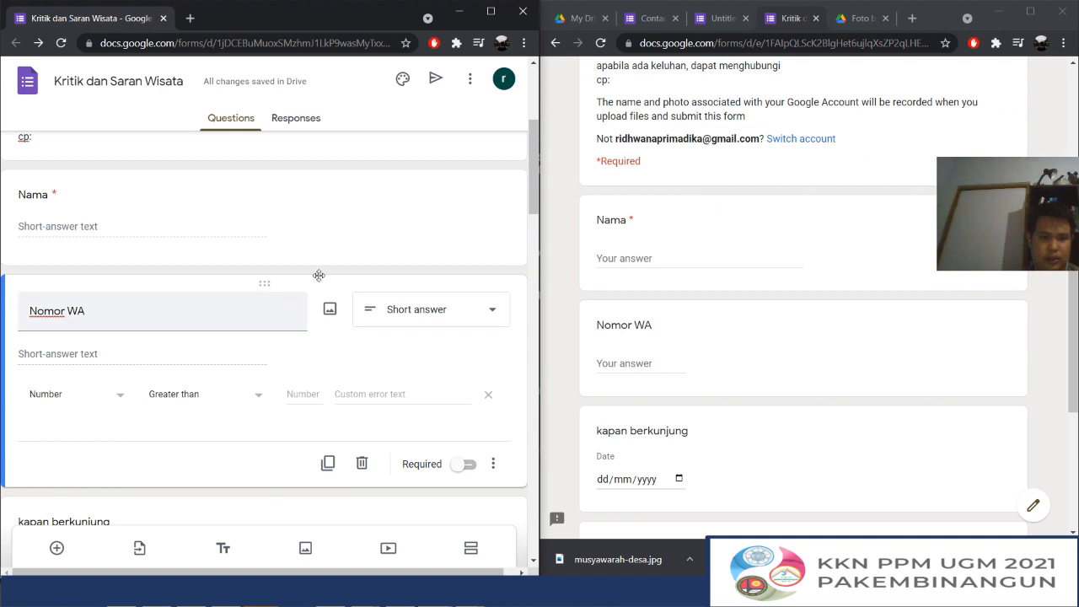
pyautogui.click(409, 255)
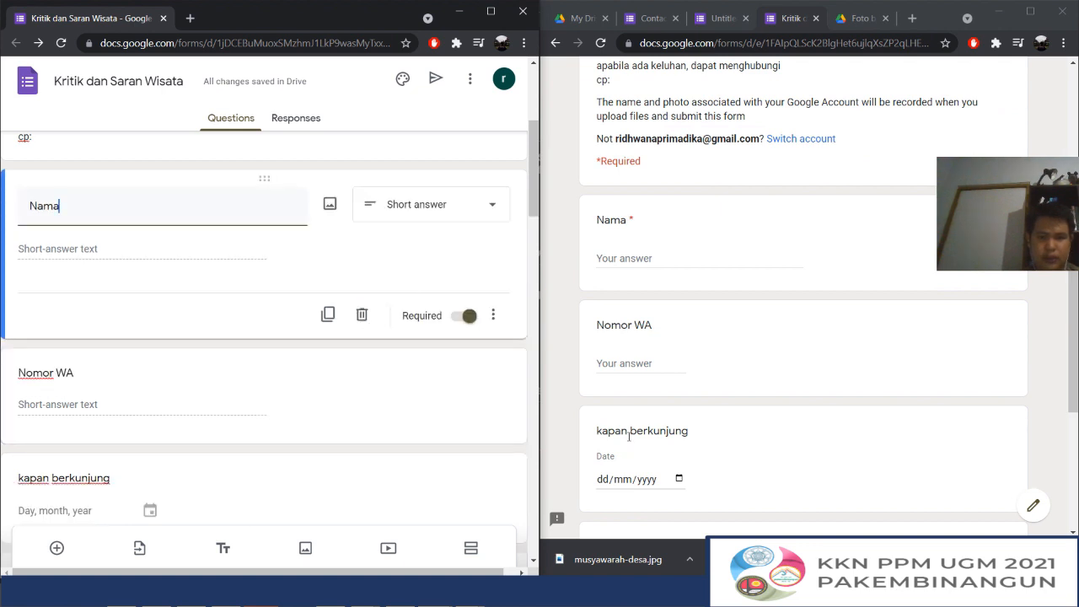
pyautogui.click(631, 365)
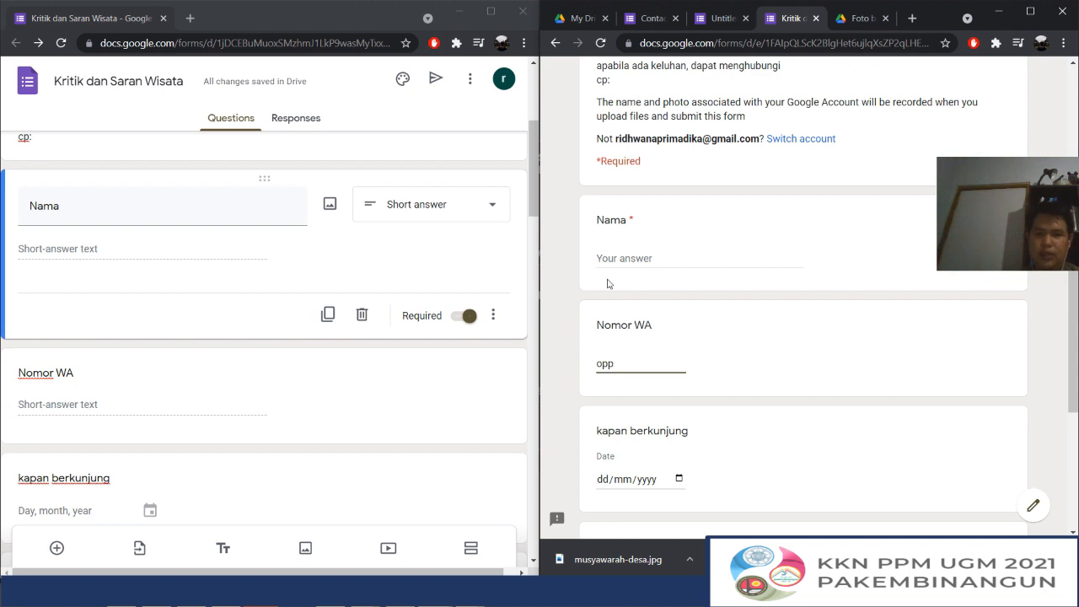
pyautogui.click(621, 257)
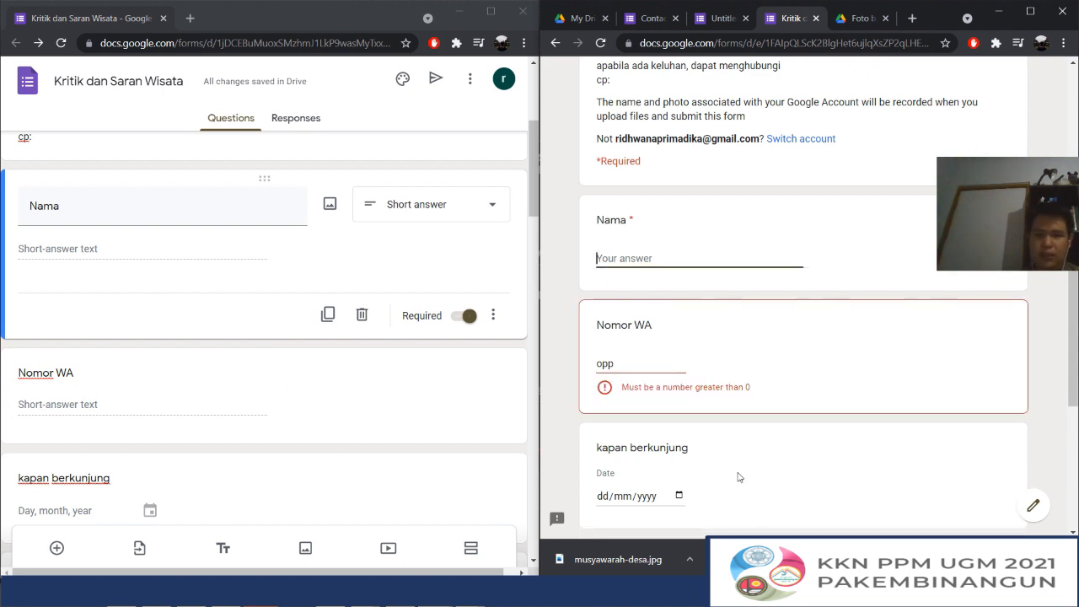
# Fill in a sample name under Nama and try 0, followed by 1, as the Nomor WA answer
pyautogui.moveTo(620, 364); pyautogui.dragTo(551, 356)
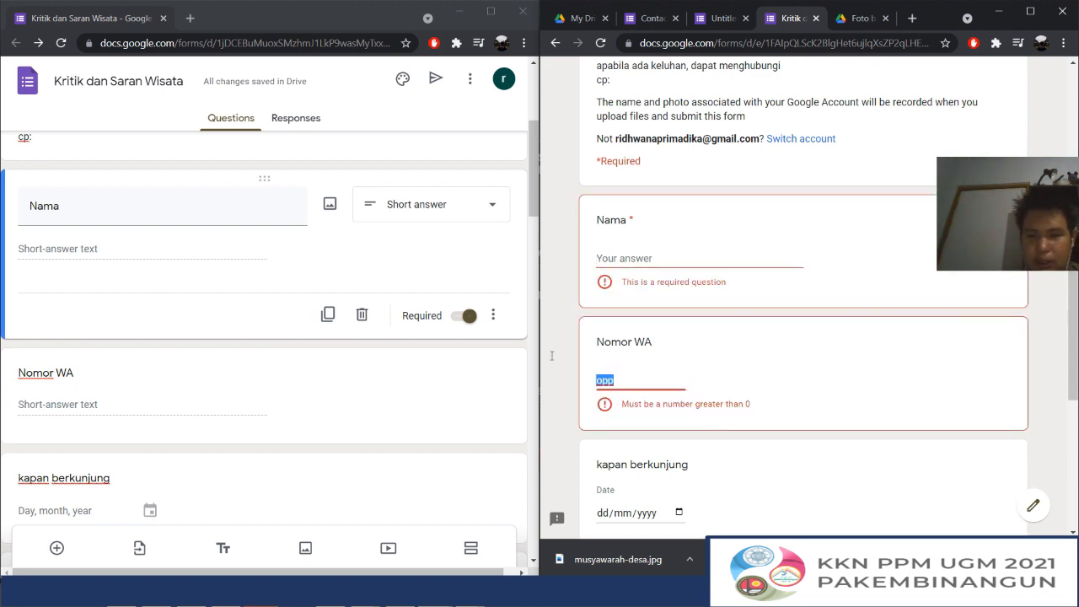
pyautogui.write('0')
pyautogui.click(621, 258)
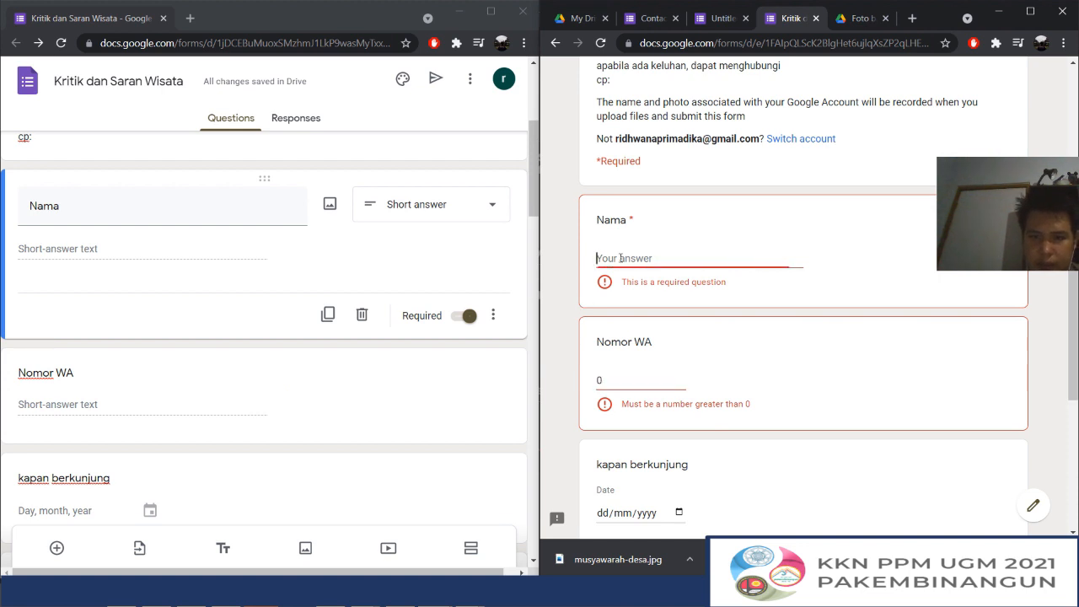
pyautogui.write('joko')
pyautogui.scroll(-2, 621, 258)
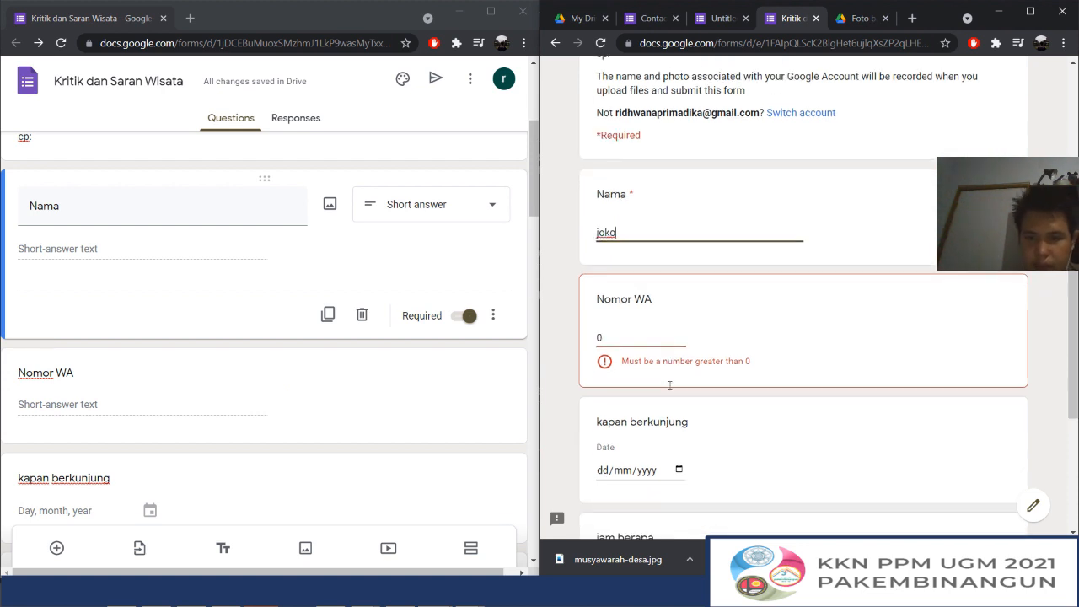
pyautogui.click(607, 226)
pyautogui.press('BackSpace')
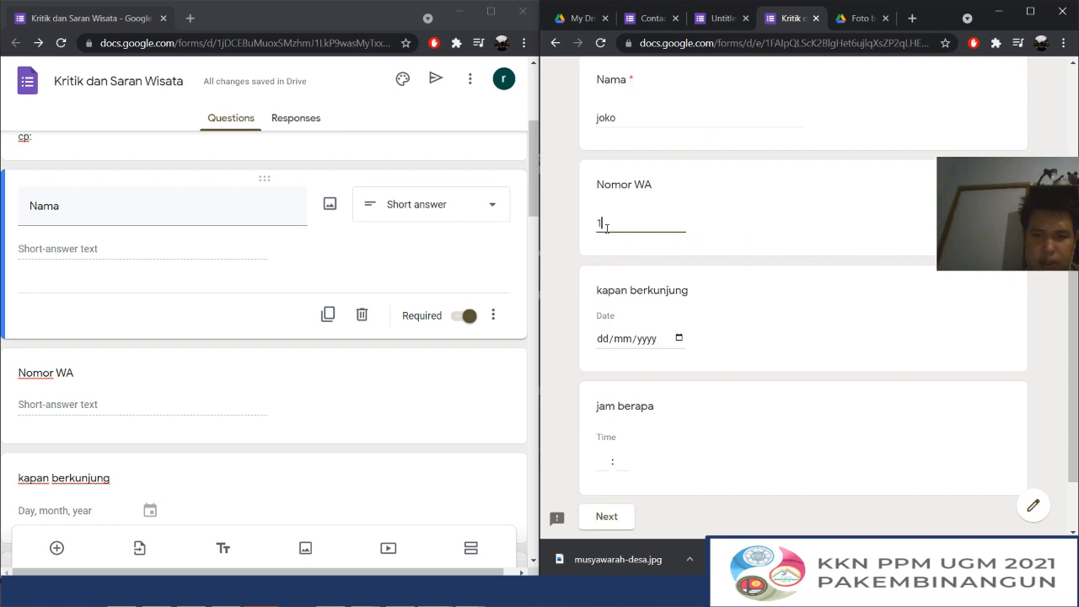
# Leave the visit date and time blank, advance through the remaining sections, and submit the test response
pyautogui.click(610, 345)
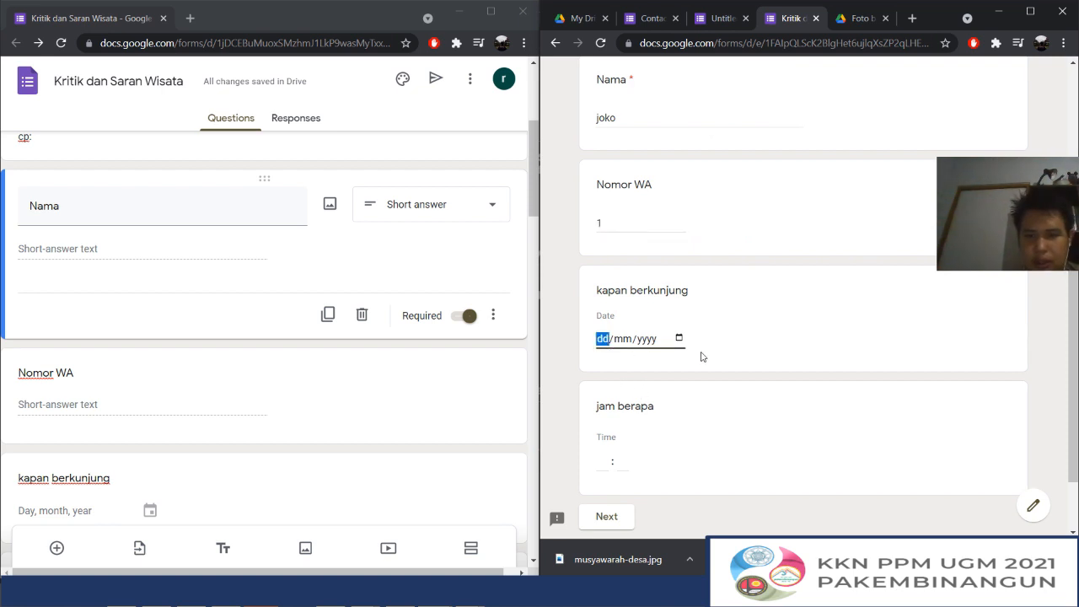
pyautogui.scroll(-2, 704, 357)
pyautogui.click(618, 438)
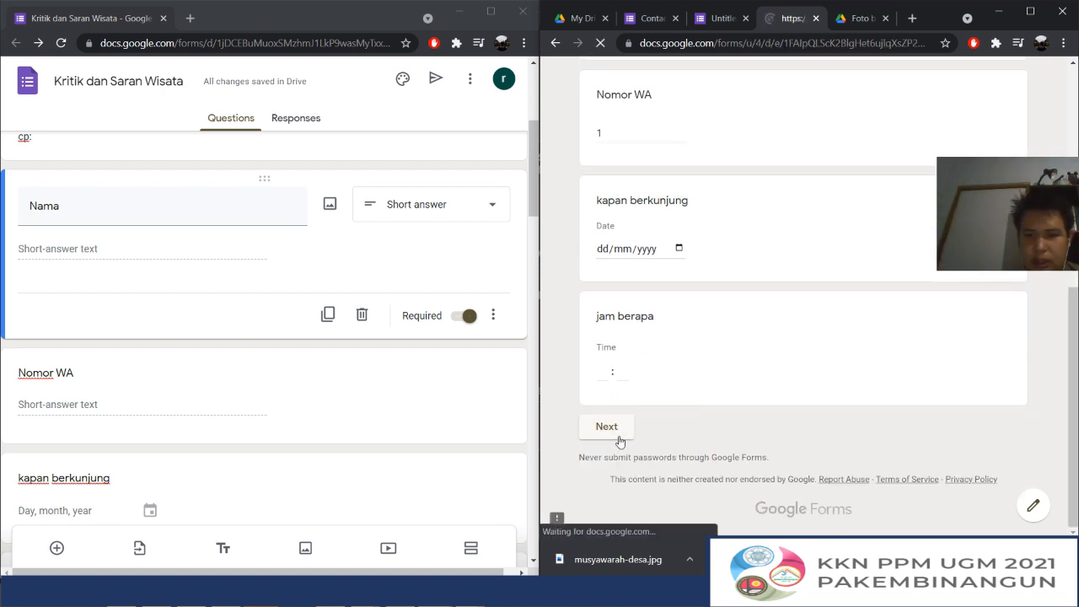
pyautogui.scroll(-15, 667, 323)
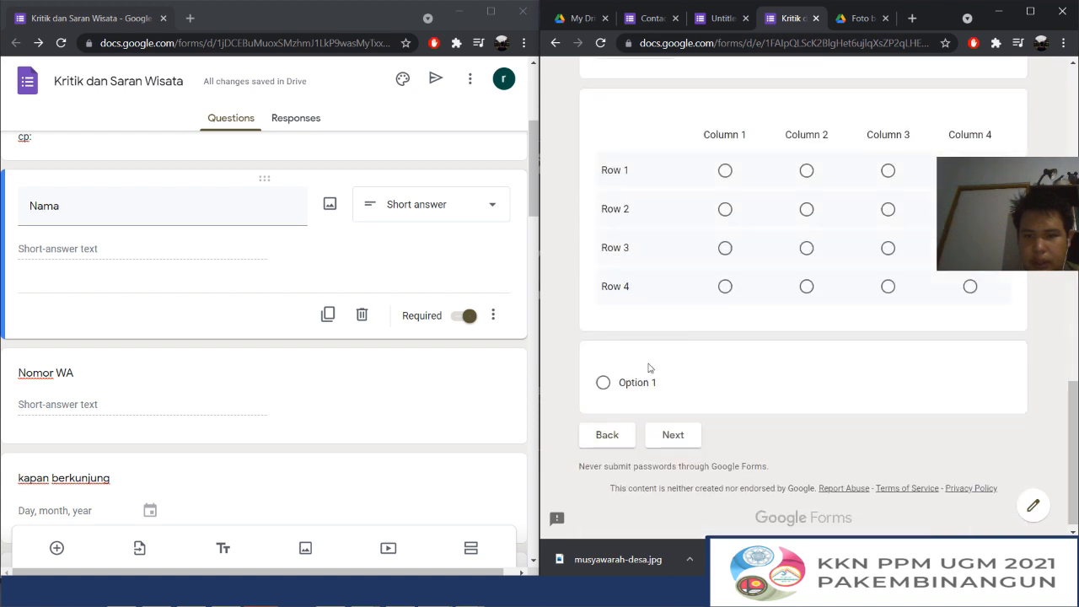
pyautogui.click(674, 434)
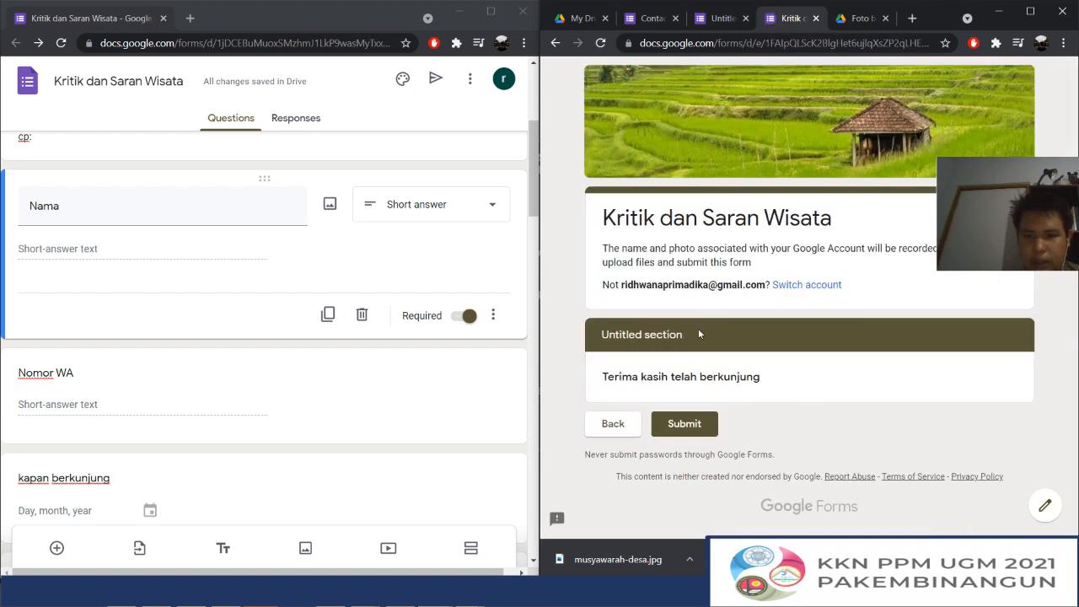
pyautogui.click(705, 422)
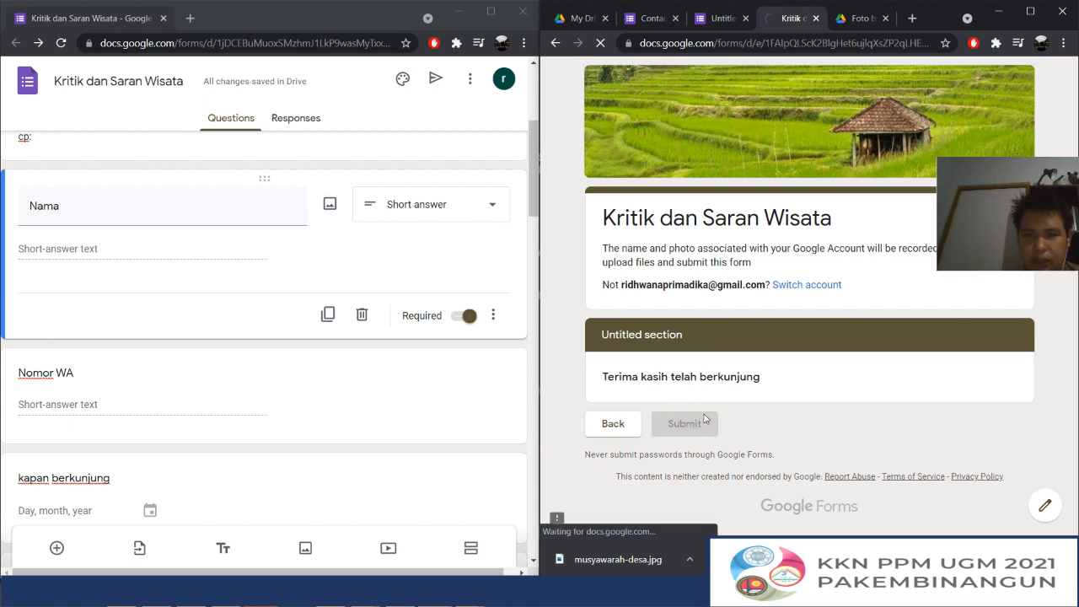
# Review the summary of the form's collected responses, then return to its questions
pyautogui.scroll(5, 349, 301)
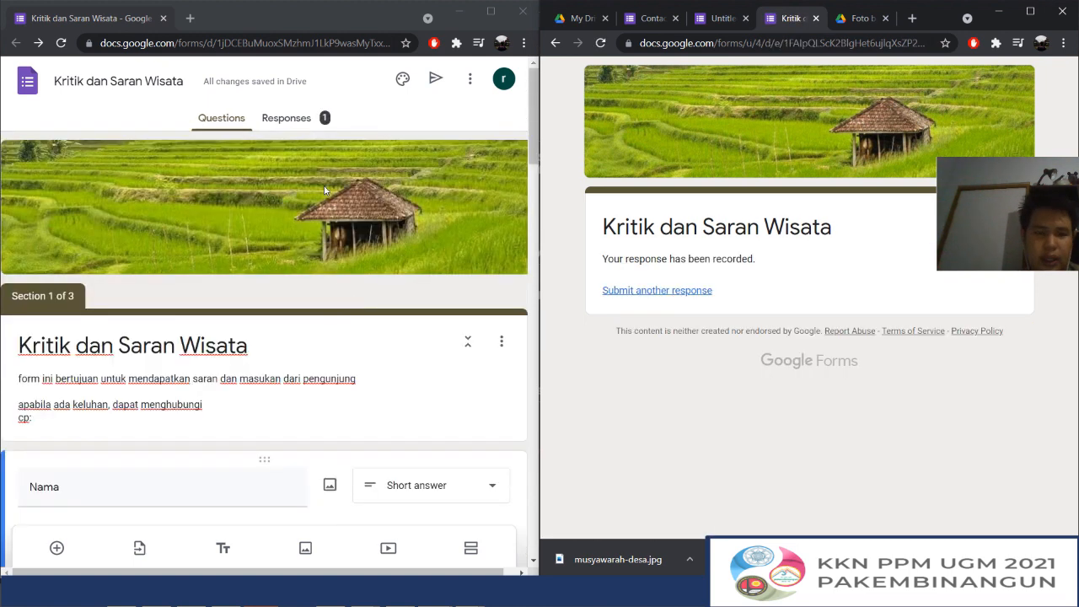
pyautogui.click(314, 119)
pyautogui.scroll(-13, 270, 240)
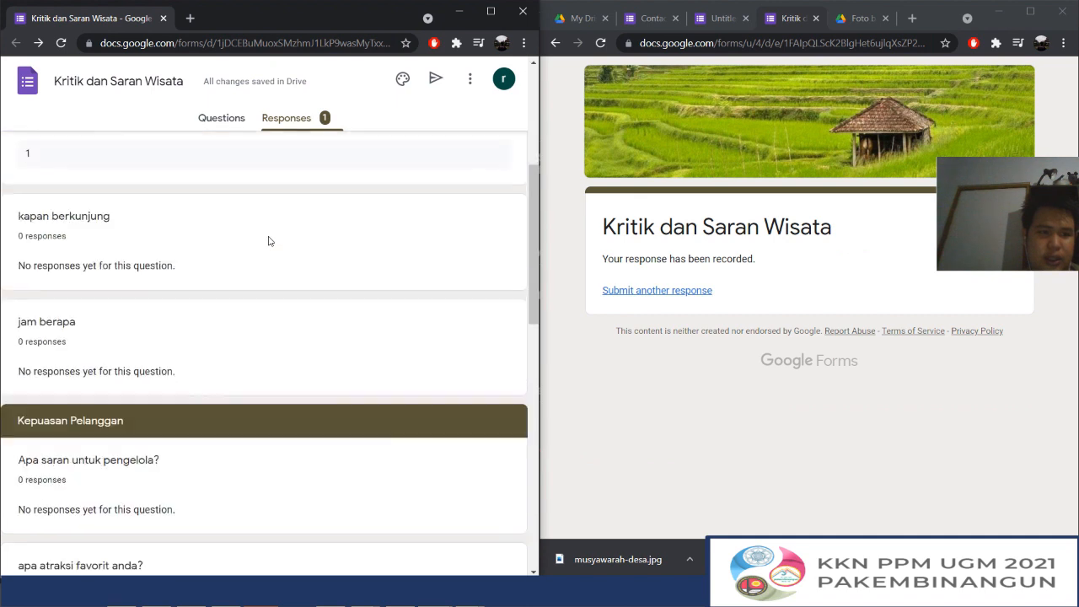
pyautogui.scroll(15, 270, 240)
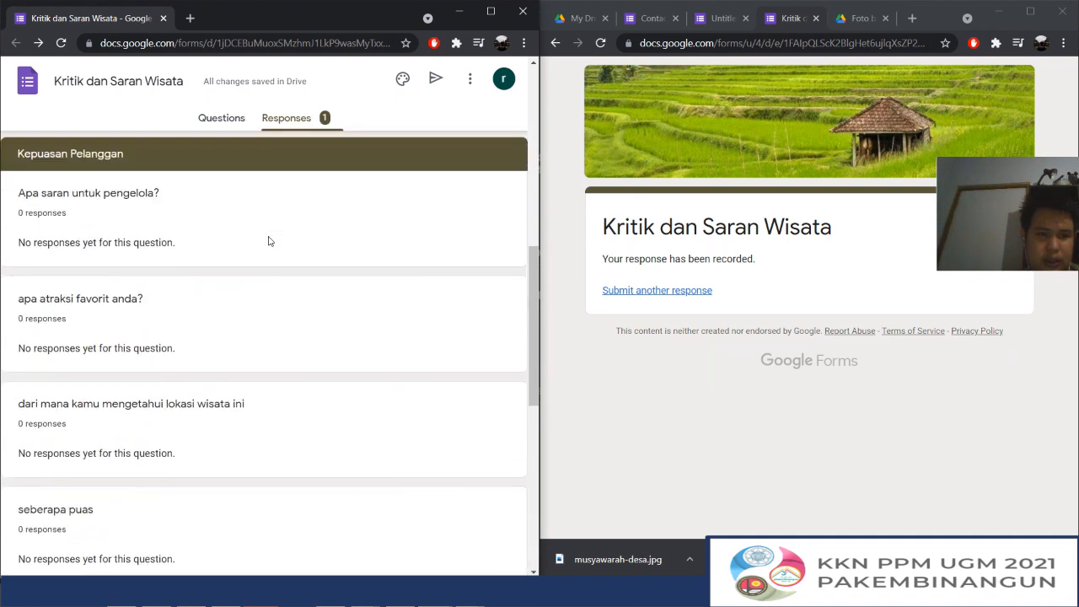
pyautogui.scroll(-3, 270, 381)
pyautogui.scroll(-9, 269, 381)
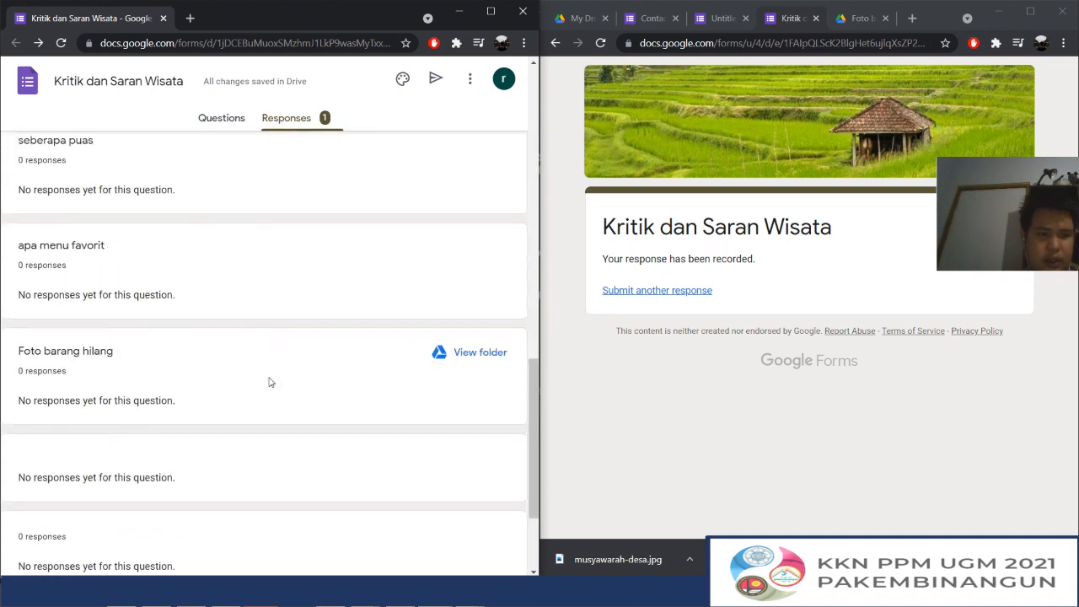
pyautogui.scroll(12, 269, 382)
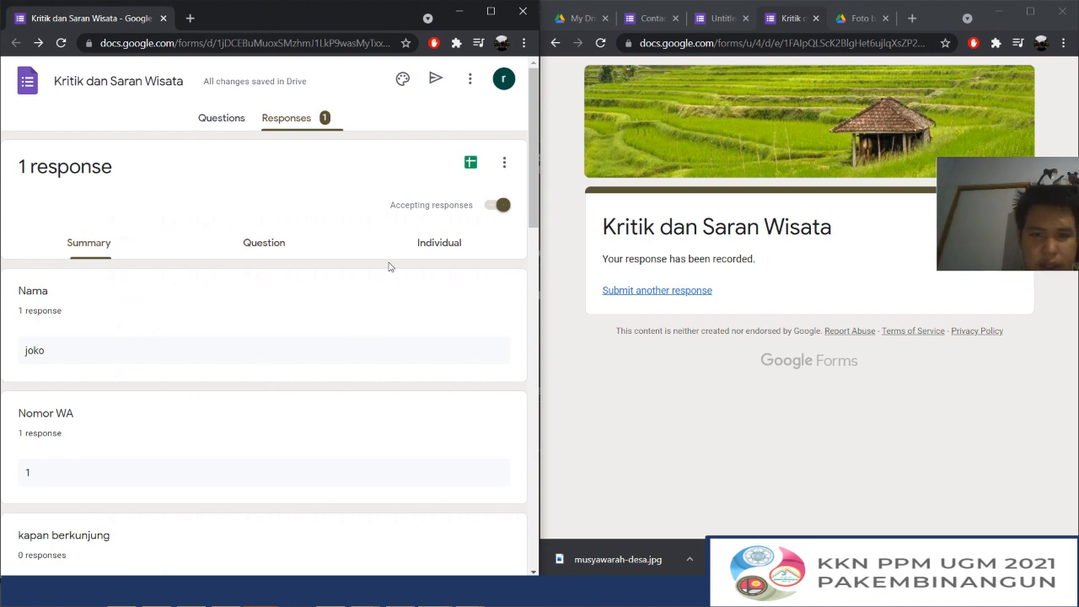
pyautogui.click(216, 115)
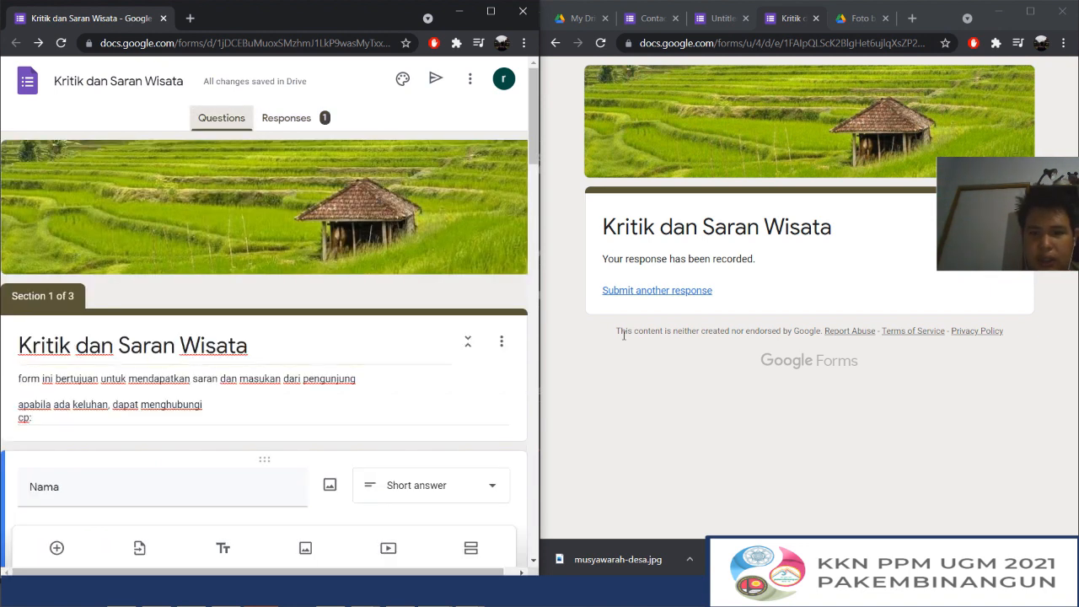
# Start another response with a sample name under Nama and 09 as Nomor WA, and continue to the Kepuasan Pelanggan section
pyautogui.click(654, 291)
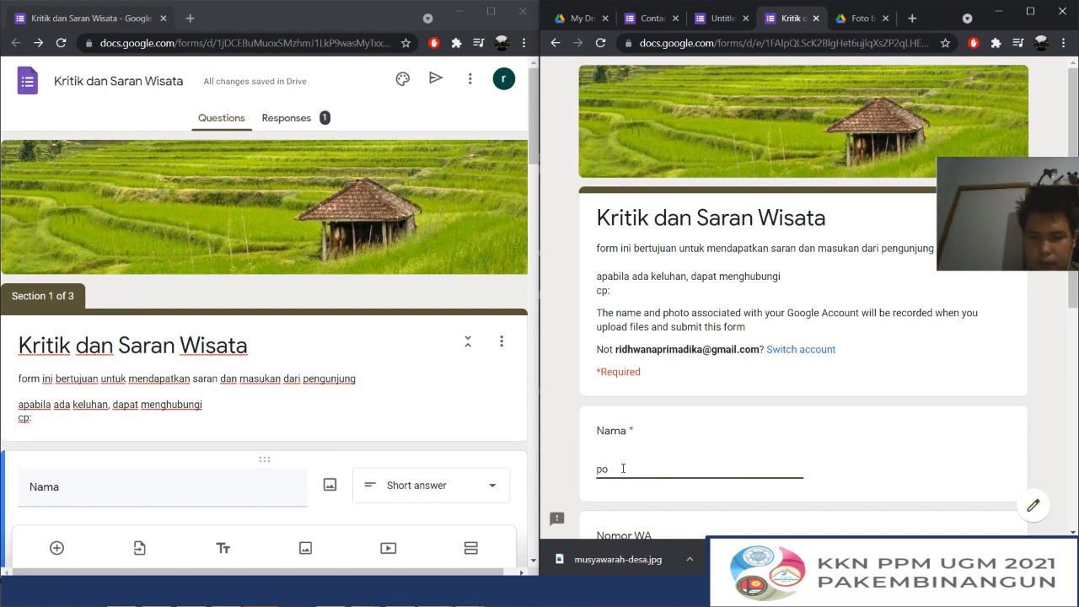
pyautogui.scroll(-3, 622, 447)
pyautogui.click(621, 363)
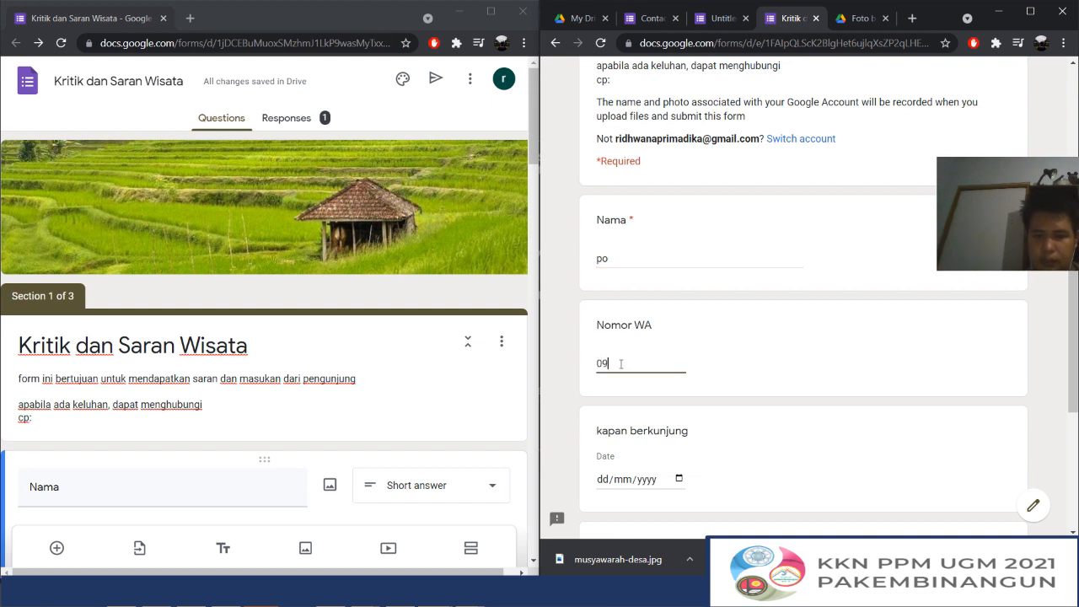
pyautogui.scroll(-2, 621, 363)
pyautogui.click(607, 515)
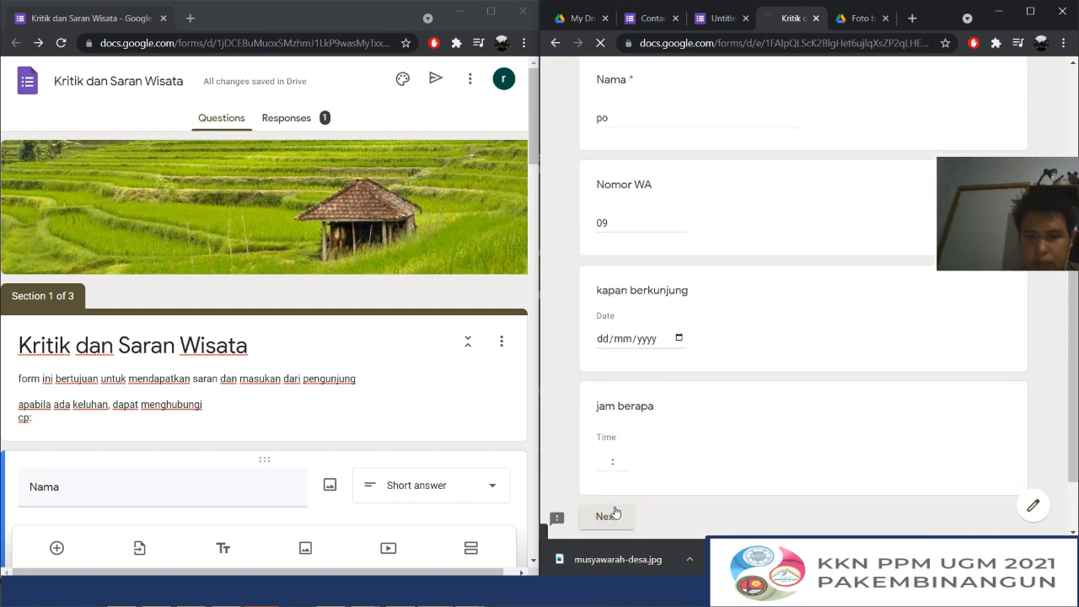
# Answer arung jeram as favourite attraction, teman as information source, 3 for seberapa puas, and pisang goreng as favourite menu
pyautogui.scroll(-3, 634, 283)
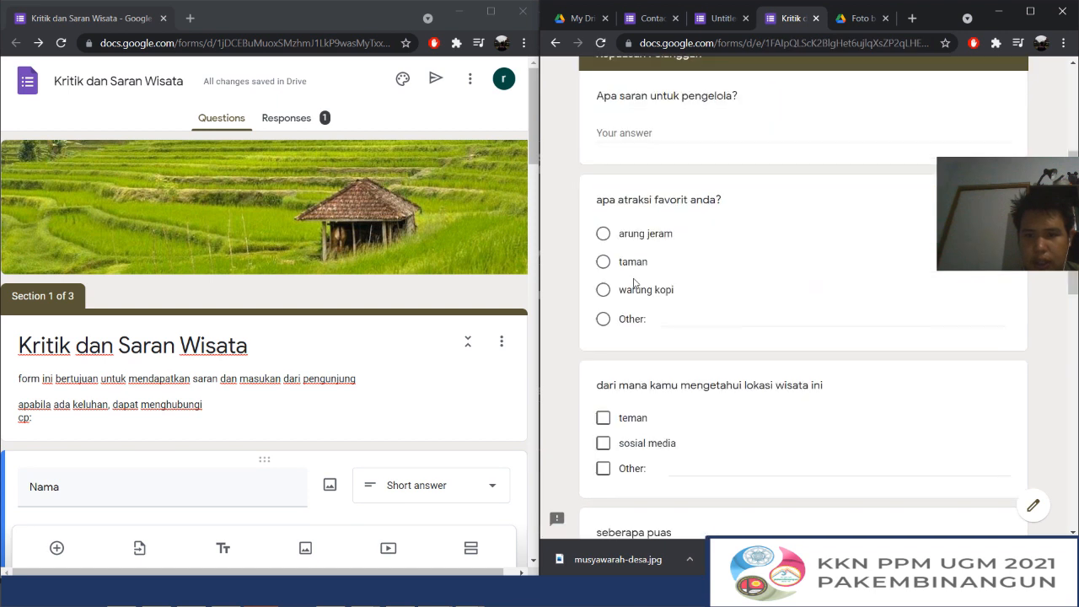
pyautogui.click(638, 235)
pyautogui.click(618, 447)
pyautogui.scroll(-4, 650, 368)
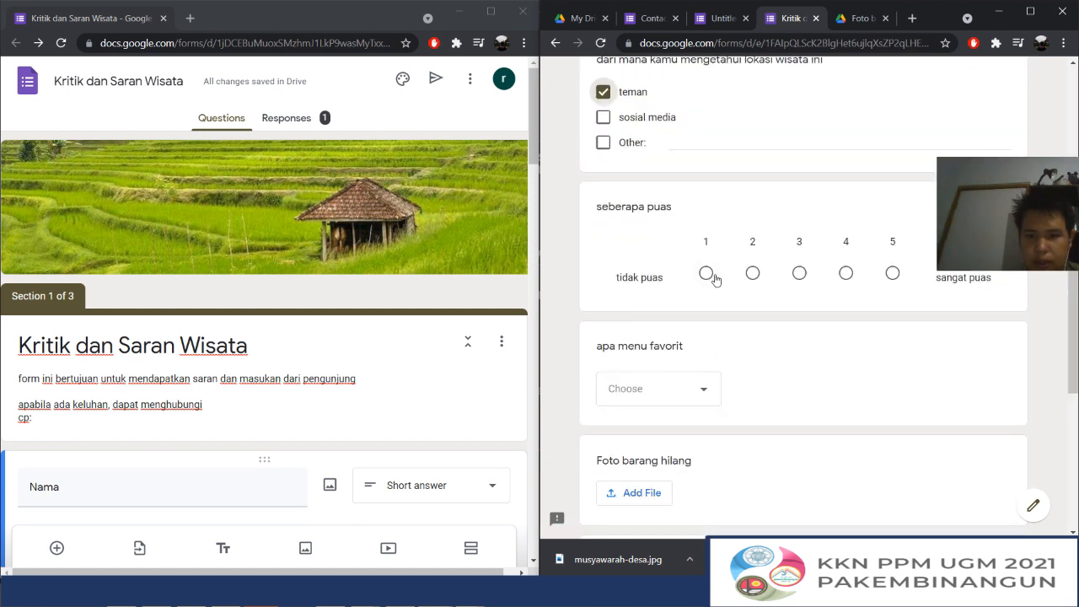
pyautogui.click(798, 272)
pyautogui.scroll(-1, 798, 272)
pyautogui.click(641, 345)
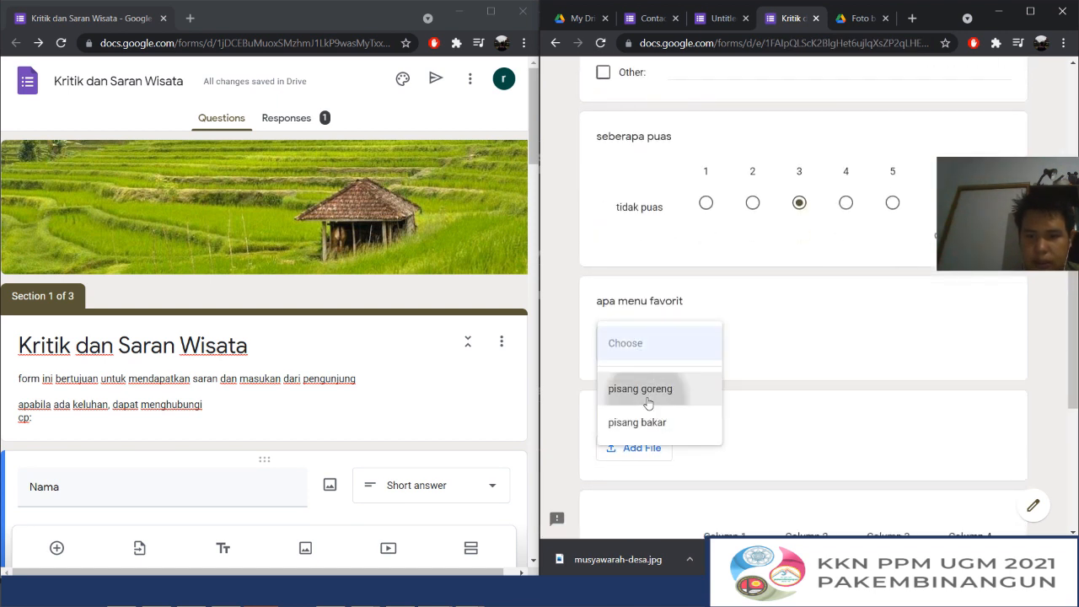
pyautogui.click(638, 385)
# Leave the photo upload, grid and last option question blank, continue to the closing section and submit the second response
pyautogui.scroll(-2, 674, 415)
pyautogui.scroll(-2, 674, 416)
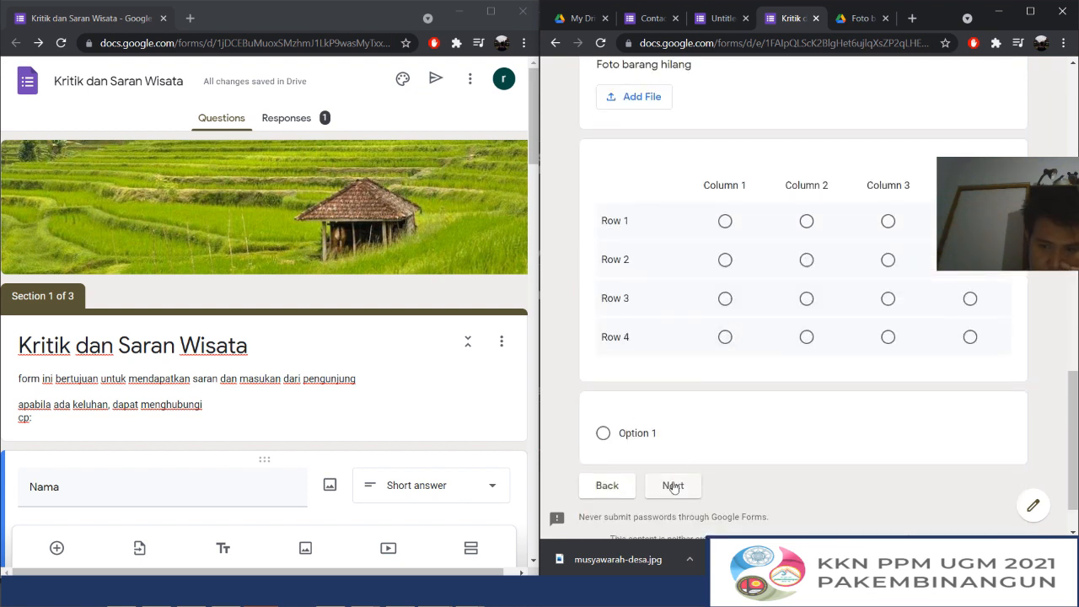
pyautogui.click(673, 487)
pyautogui.click(683, 428)
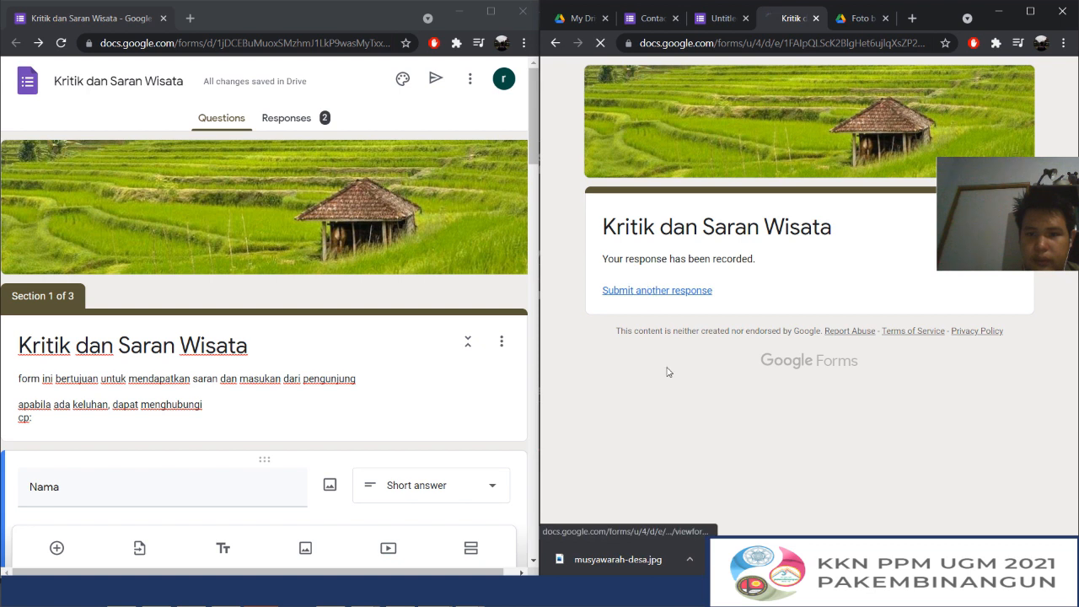
# Begin a third response with a sample name under Nama, leave Nomor WA, date and time blank, and continue to Kepuasan Pelanggan
pyautogui.scroll(-1, 640, 435)
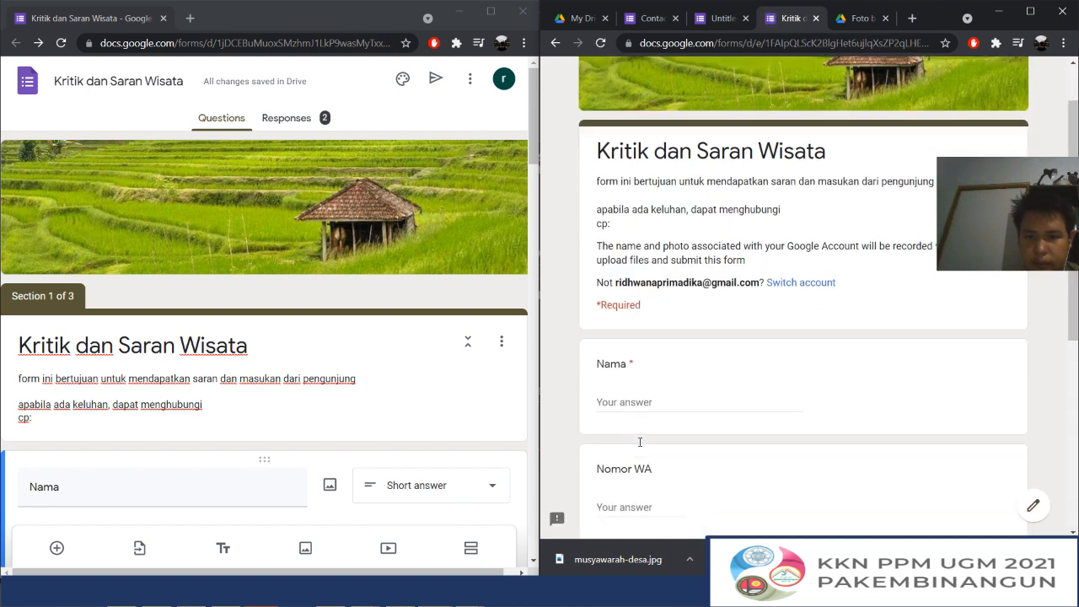
pyautogui.click(635, 394)
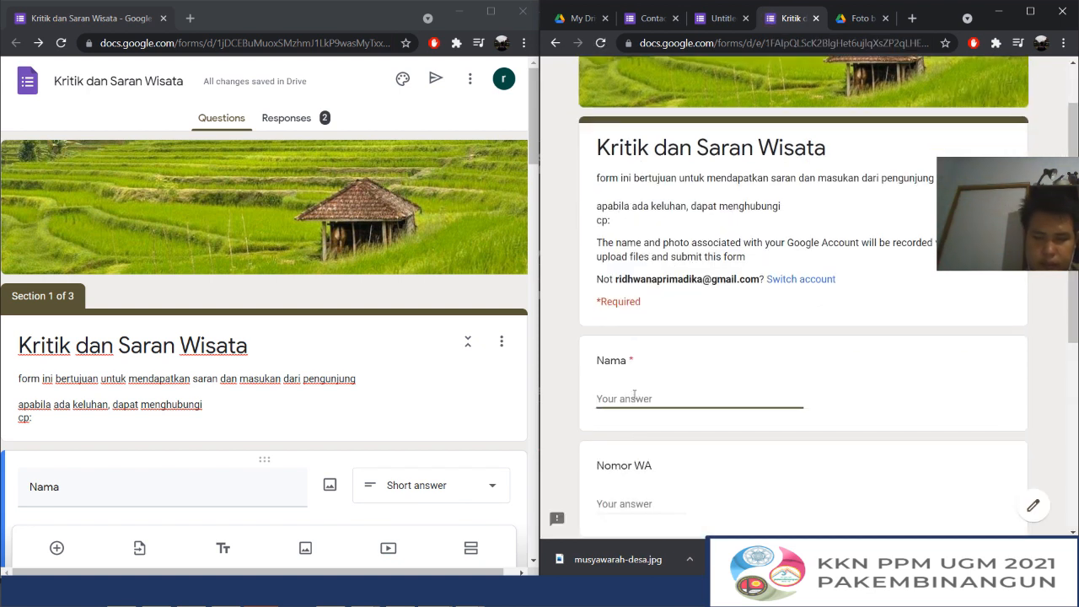
pyautogui.write('rid')
pyautogui.scroll(-2, 631, 400)
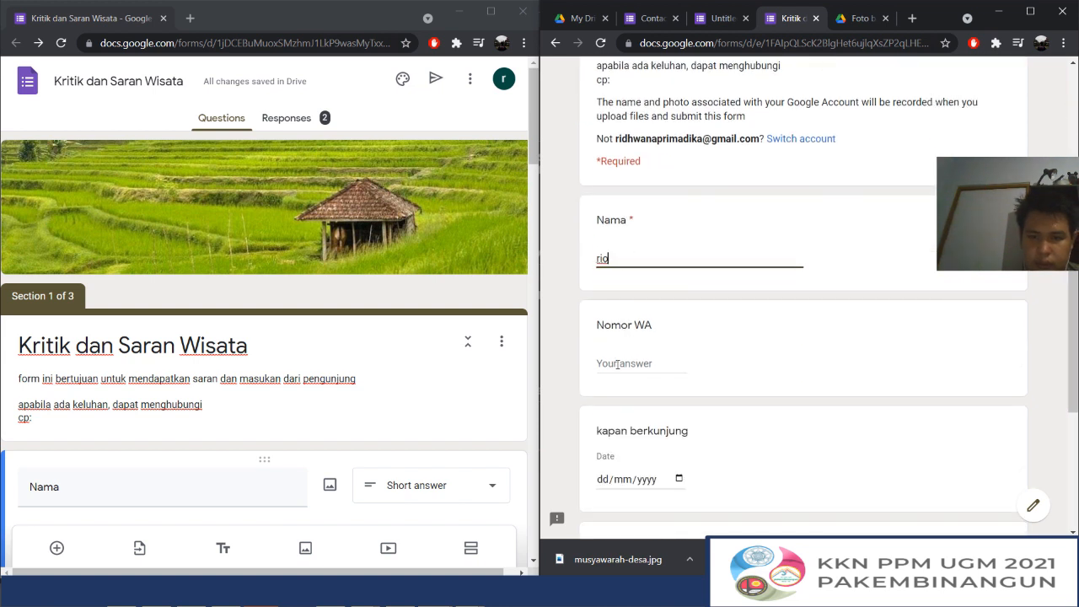
pyautogui.click(618, 364)
pyautogui.scroll(-3, 618, 364)
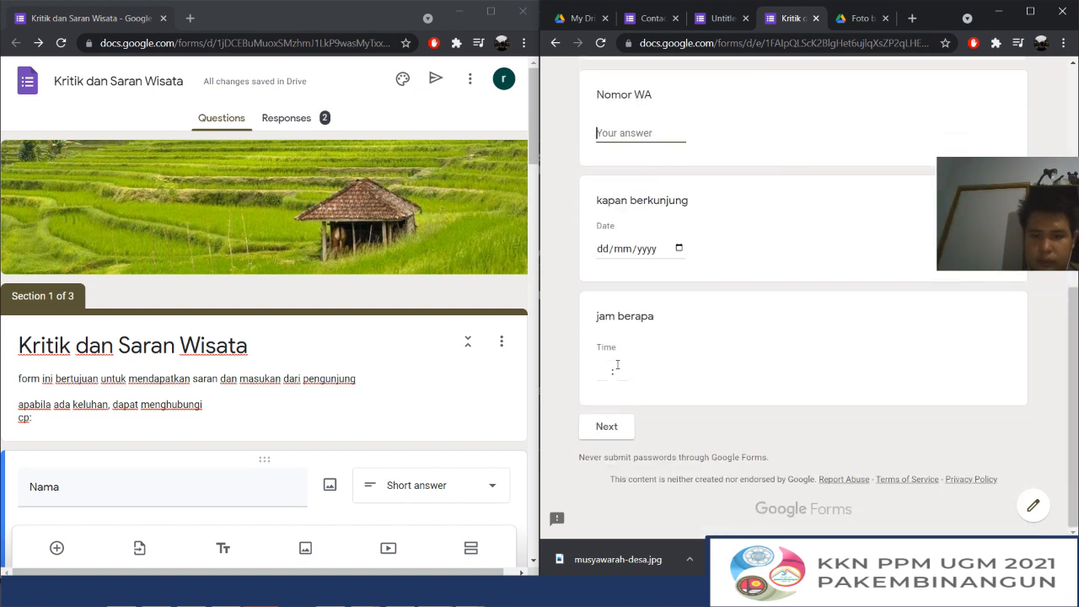
pyautogui.click(615, 427)
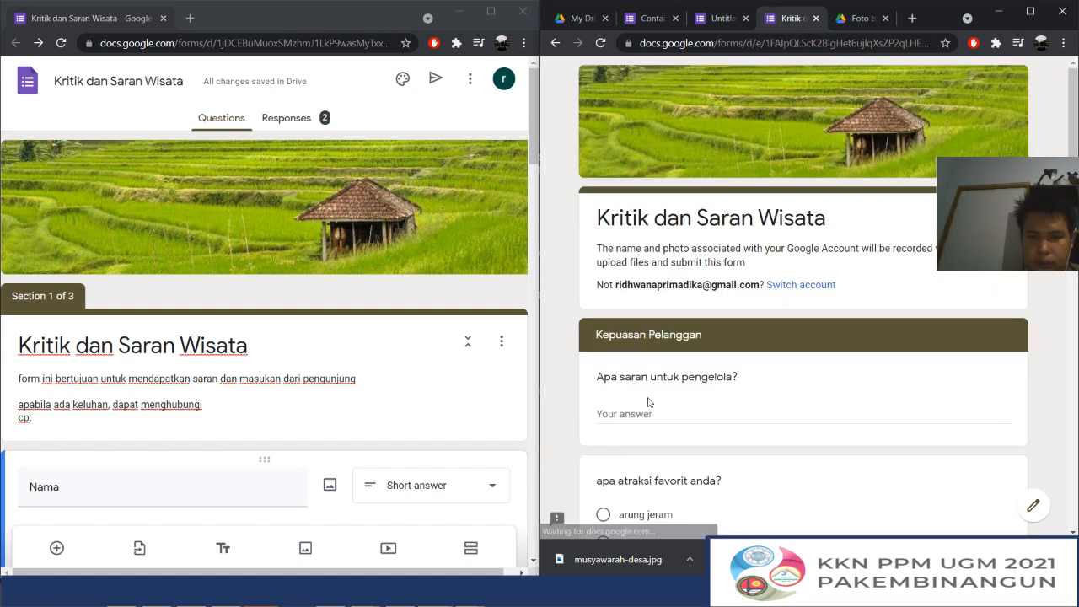
# Choose warung kopi as favourite attraction, teman as information source, 5 for seberapa puas, and pisang goreng as favourite menu
pyautogui.scroll(-5, 624, 426)
pyautogui.scroll(3, 649, 402)
pyautogui.click(613, 290)
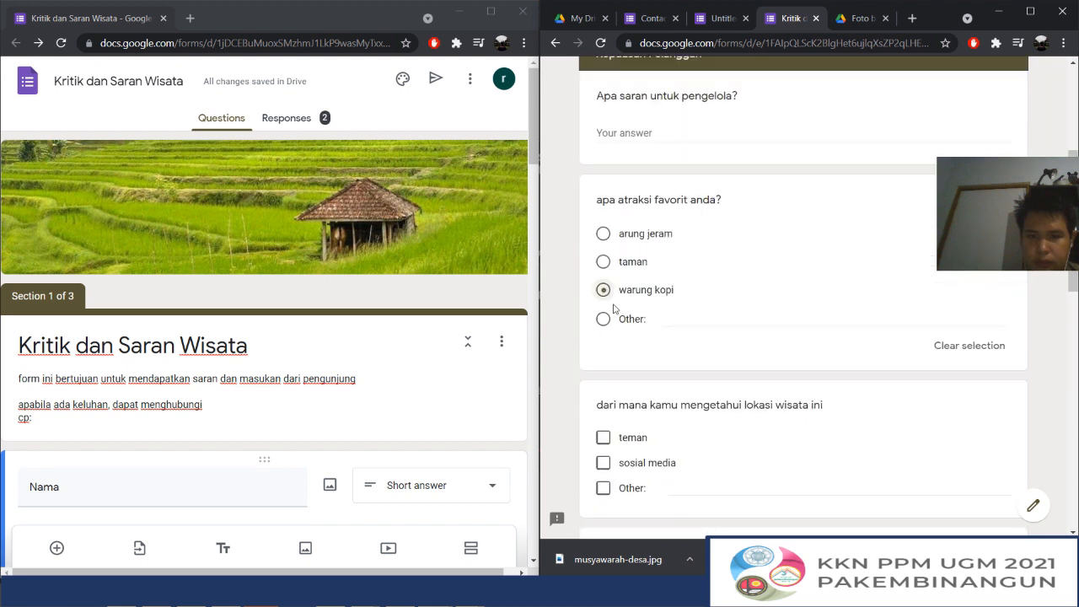
pyautogui.click(606, 440)
pyautogui.scroll(-4, 620, 455)
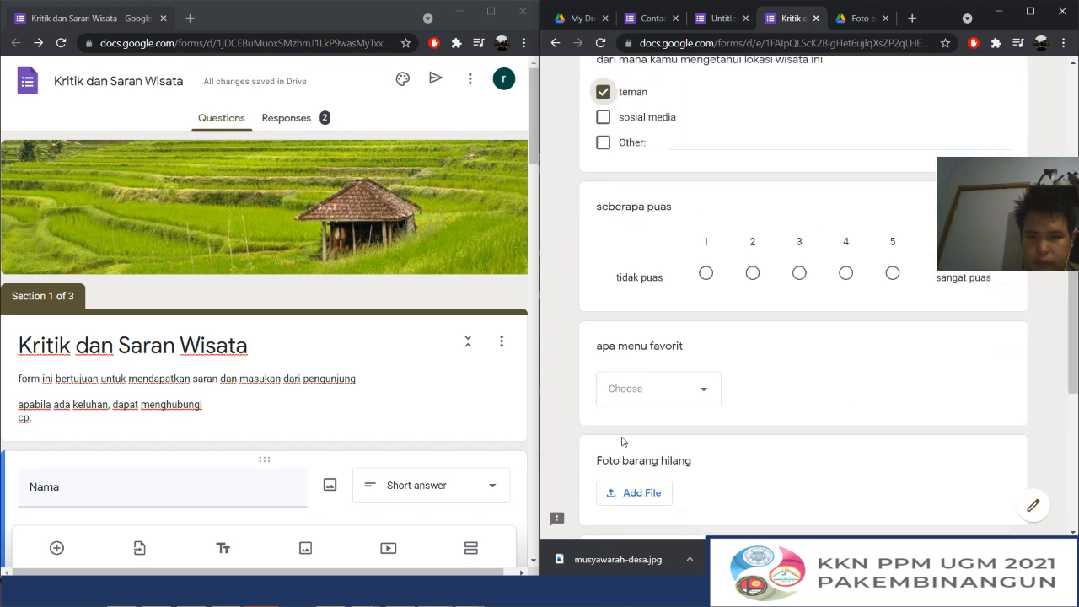
pyautogui.click(892, 273)
pyautogui.click(680, 419)
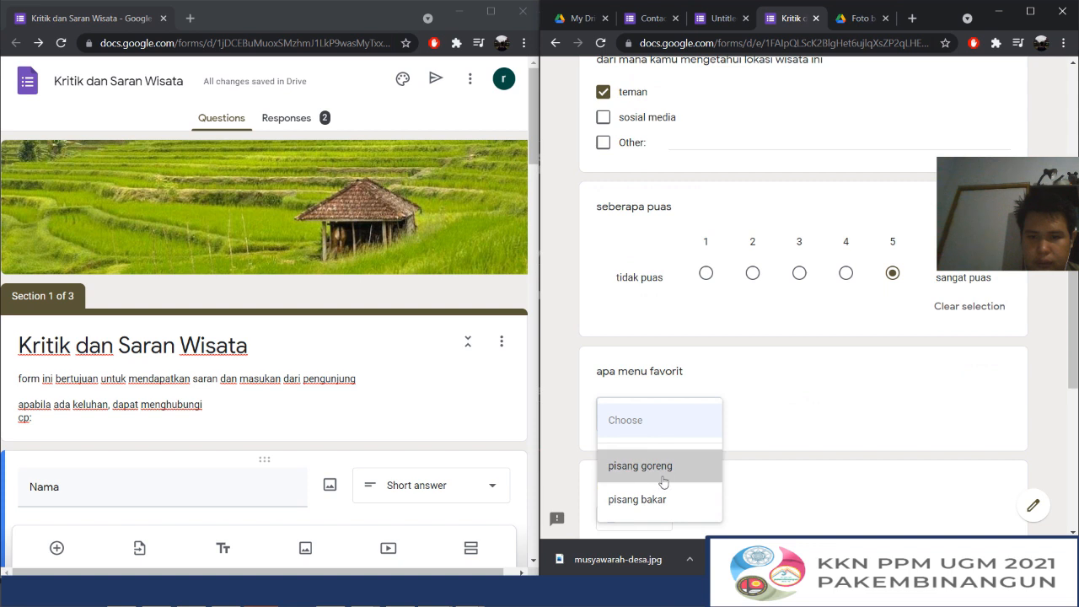
pyautogui.click(664, 465)
# Skip the remaining questions of the section, advance to the closing section and submit the third response
pyautogui.scroll(-6, 664, 439)
pyautogui.click(663, 430)
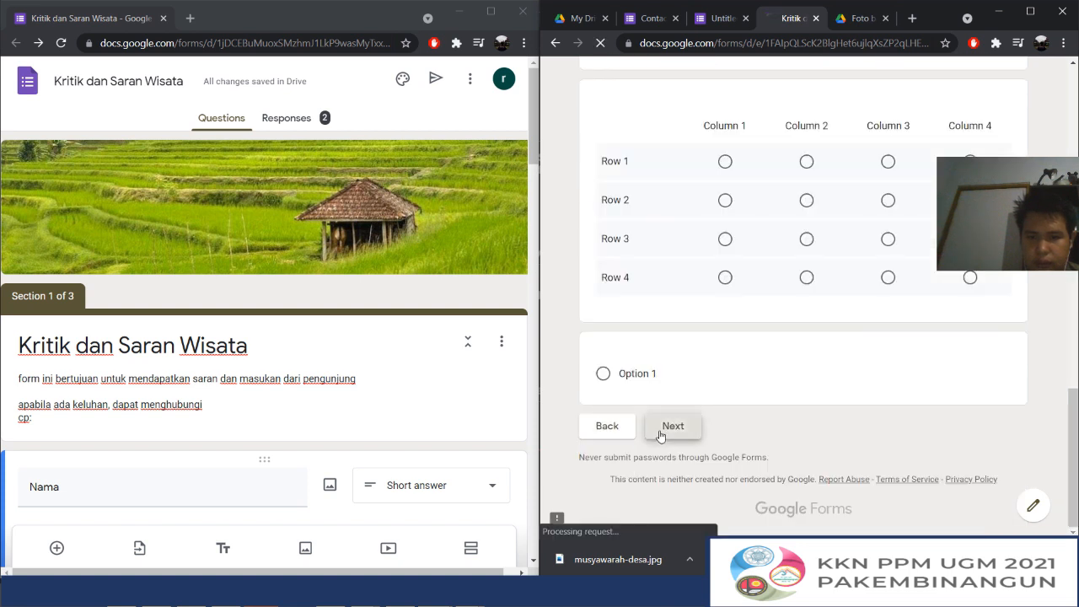
pyautogui.click(662, 428)
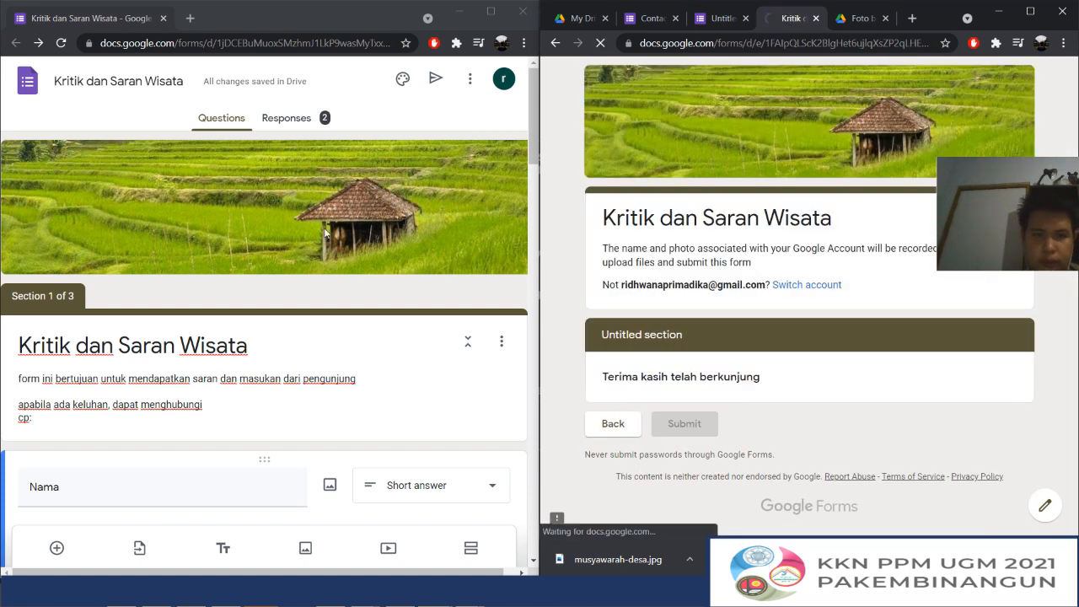
# Examine the response summary, including the Nama and Nomor WA answers and the charts for favourite attraction, information source and satisfaction
pyautogui.click(286, 118)
pyautogui.scroll(-3, 371, 260)
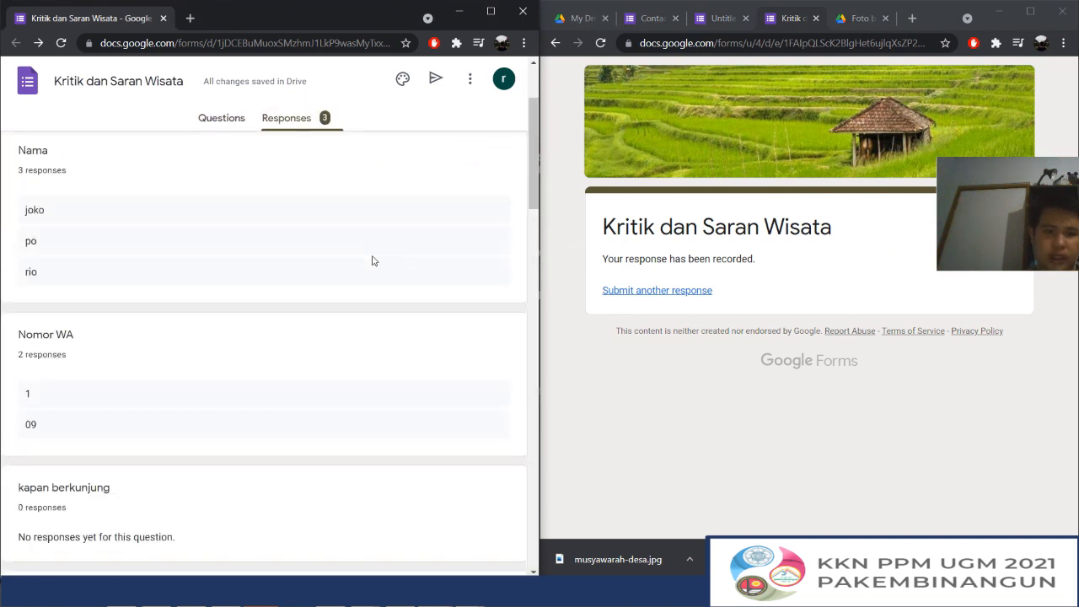
pyautogui.scroll(-7, 372, 261)
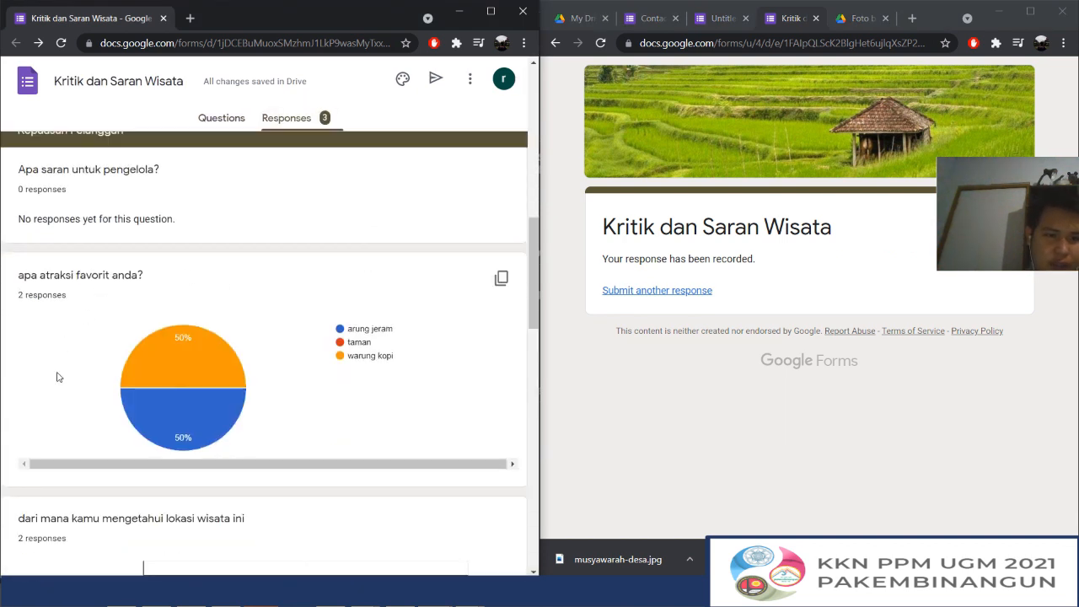
pyautogui.scroll(-8, 228, 342)
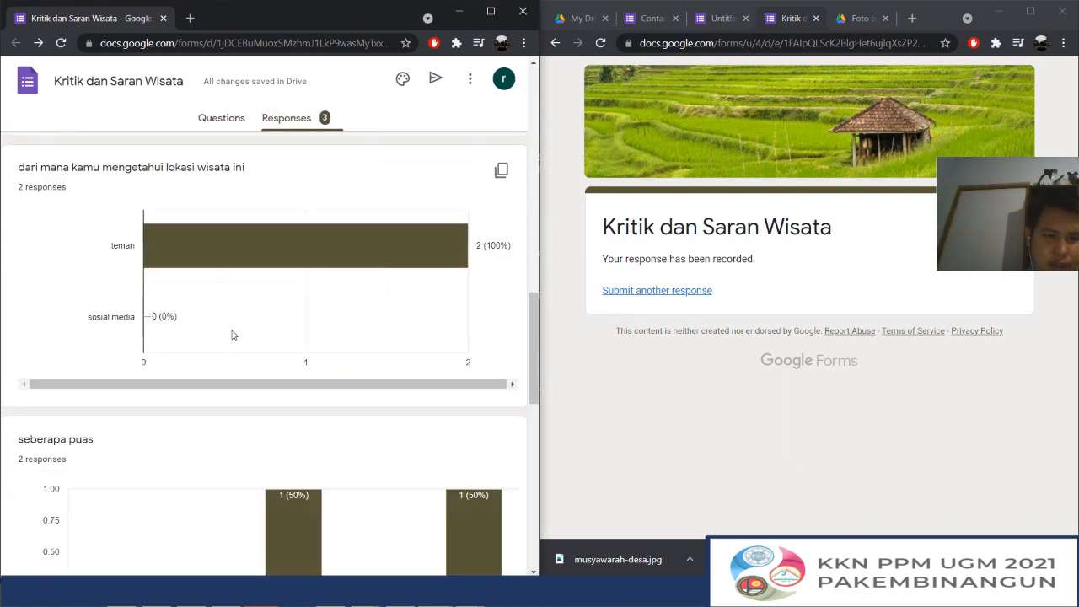
pyautogui.scroll(8, 244, 378)
pyautogui.scroll(-6, 245, 378)
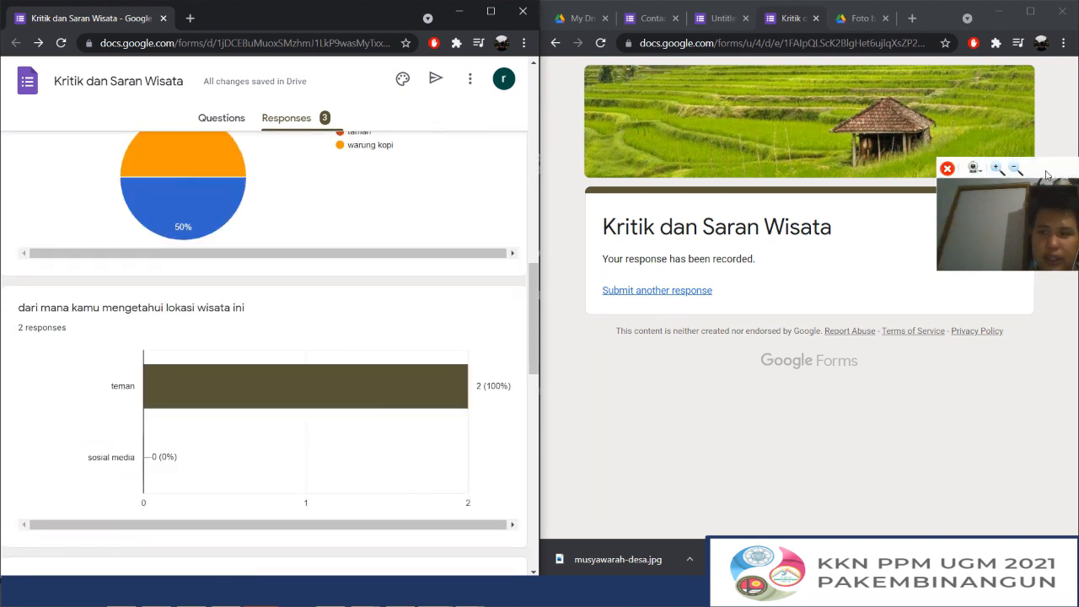
pyautogui.scroll(-4, 313, 340)
pyautogui.scroll(7, 313, 341)
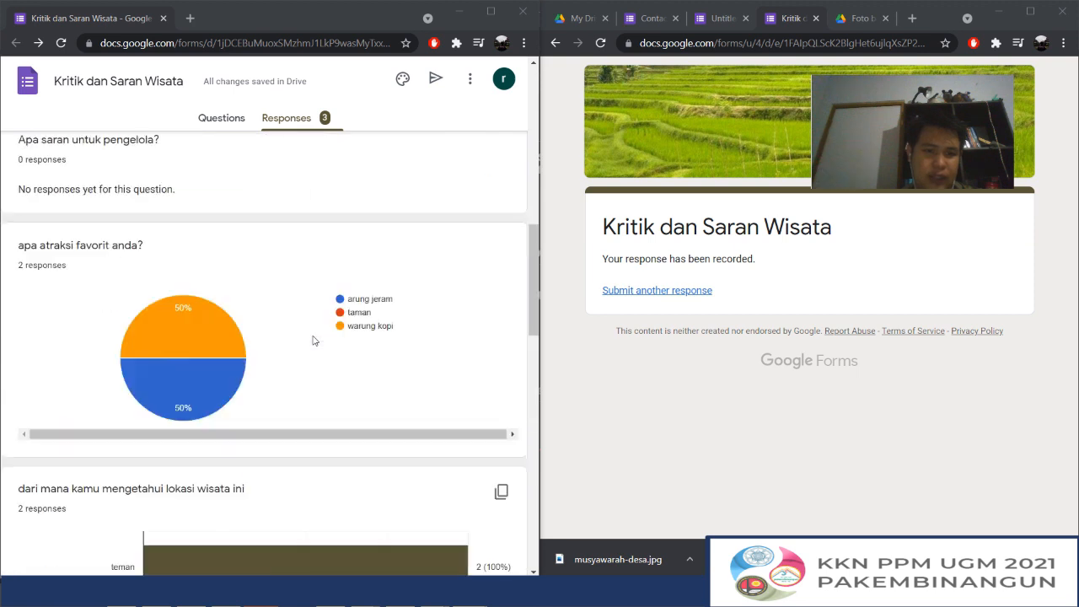
pyautogui.scroll(10, 313, 340)
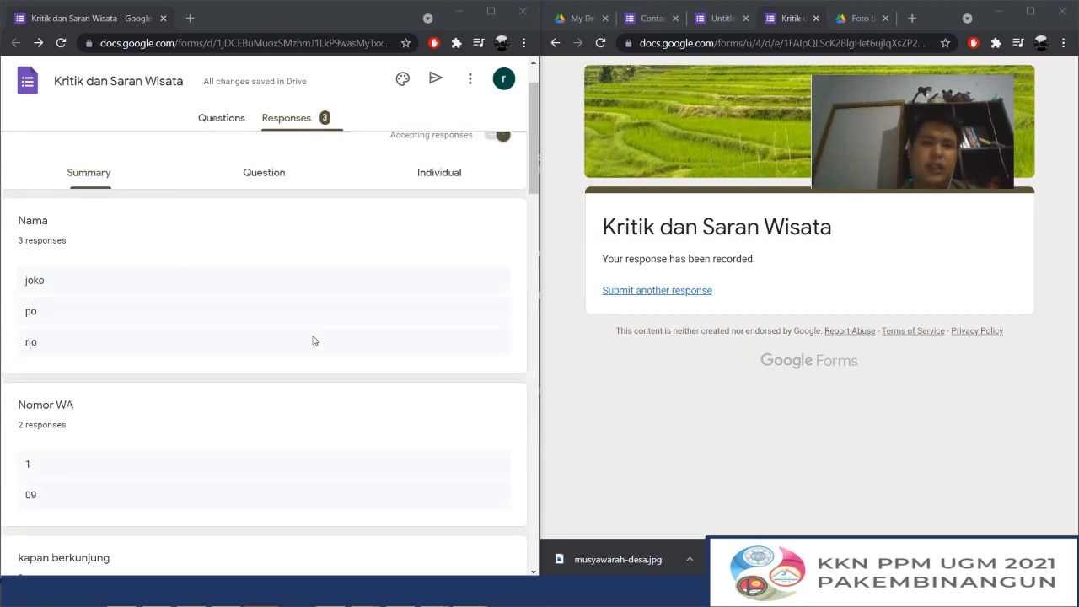
pyautogui.scroll(-5, 313, 340)
pyautogui.scroll(-4, 312, 339)
pyautogui.scroll(7, 313, 340)
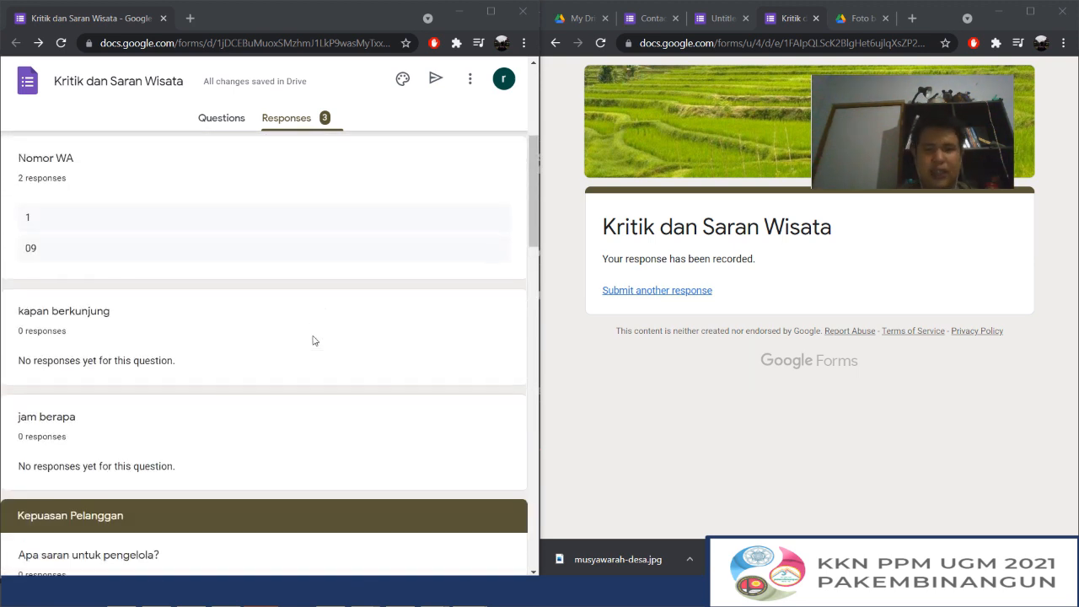
pyautogui.scroll(4, 313, 341)
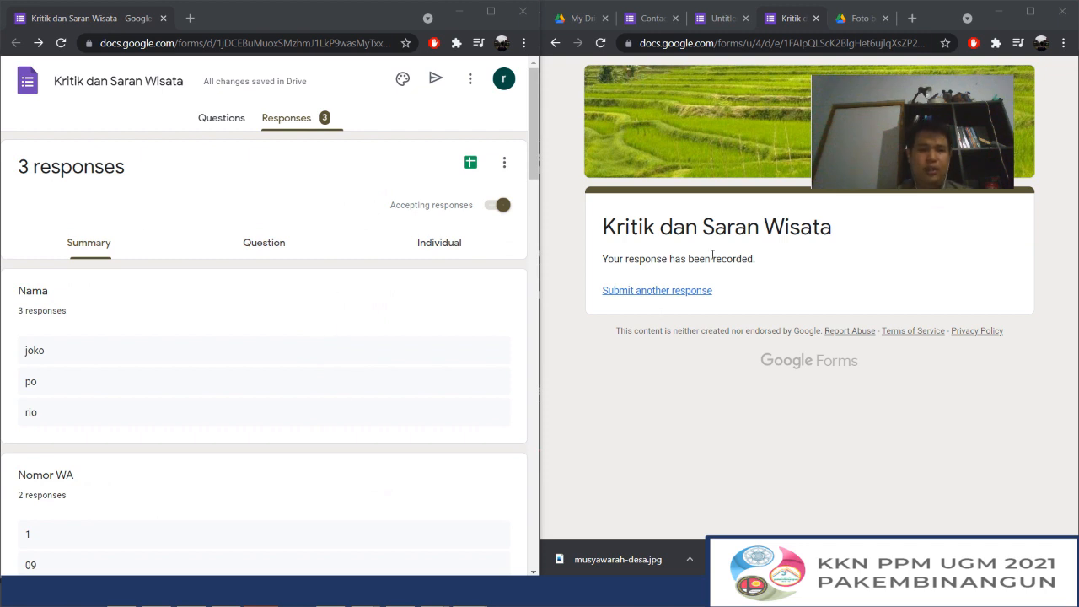
# Create a new spreadsheet as the form's response destination and look across the last response's row from Timestamp to kapan berkunjung
pyautogui.click(470, 163)
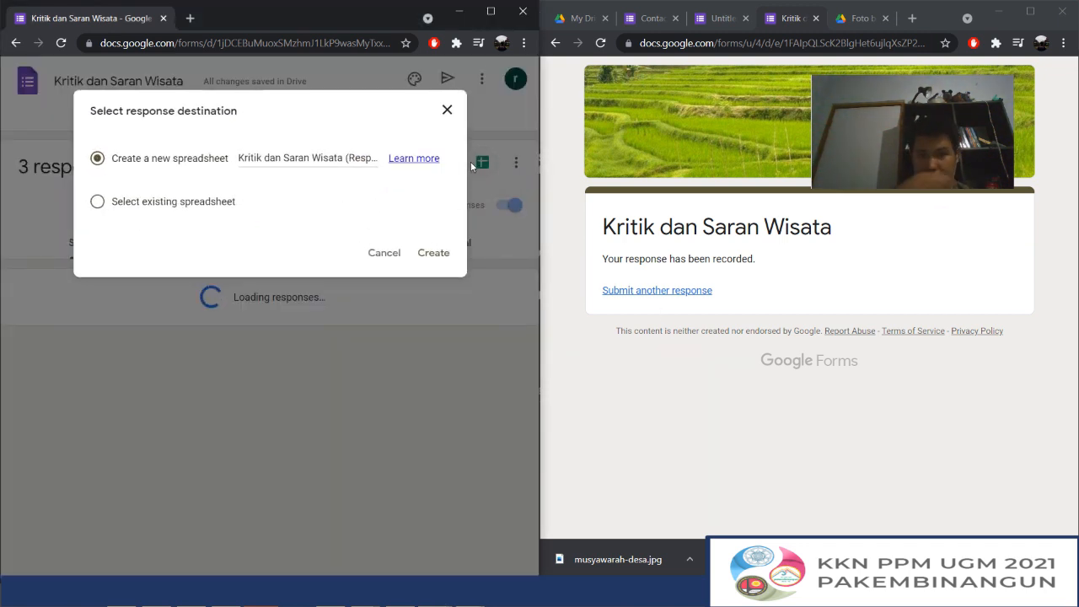
pyautogui.click(432, 253)
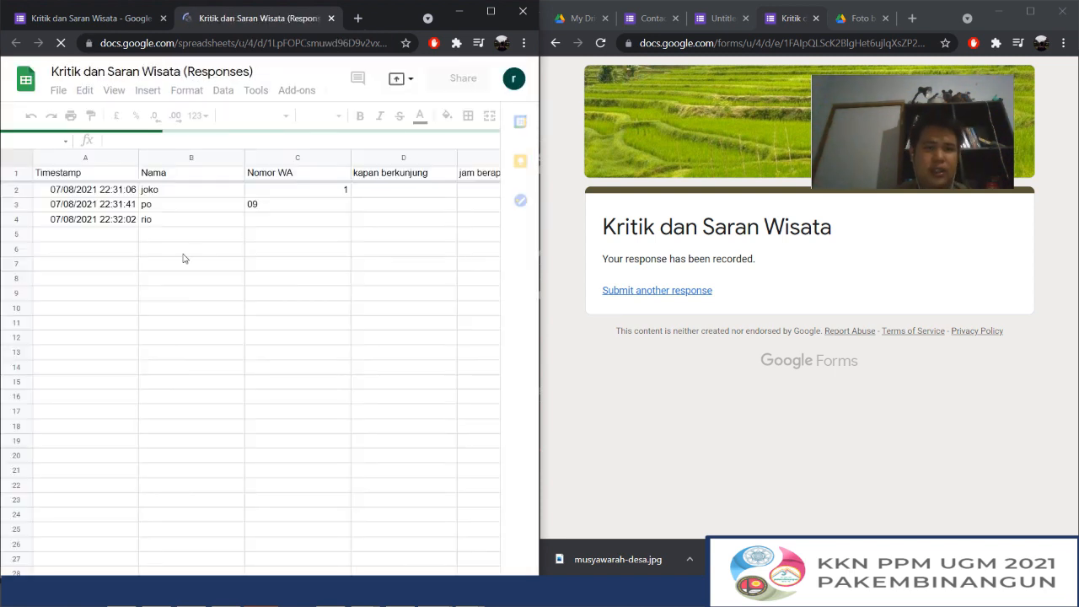
pyautogui.click(129, 218)
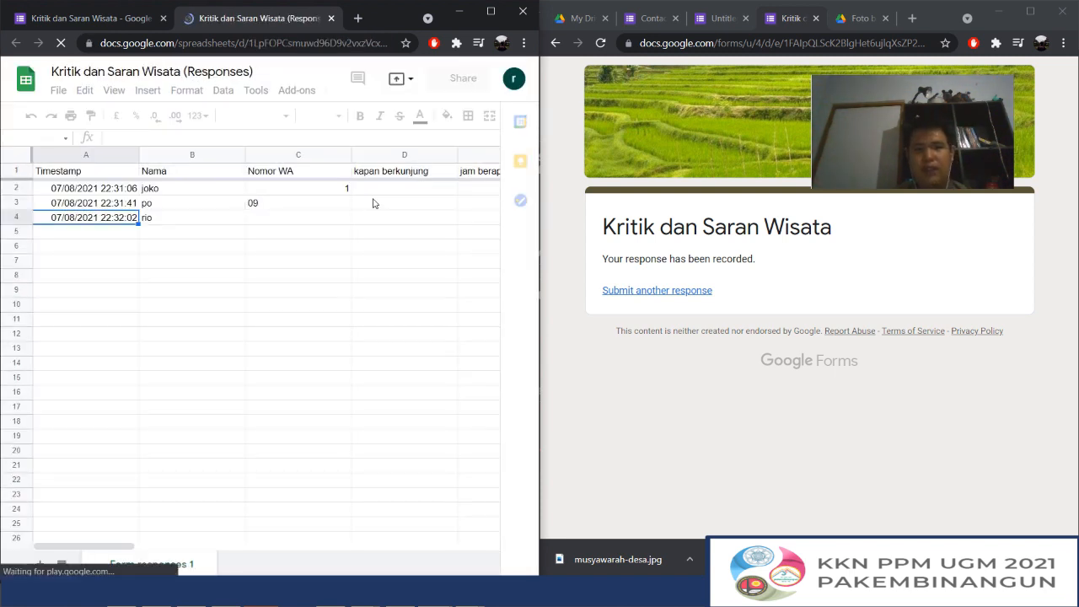
pyautogui.press('Right')
pyautogui.press('Right')
pyautogui.press('Right')
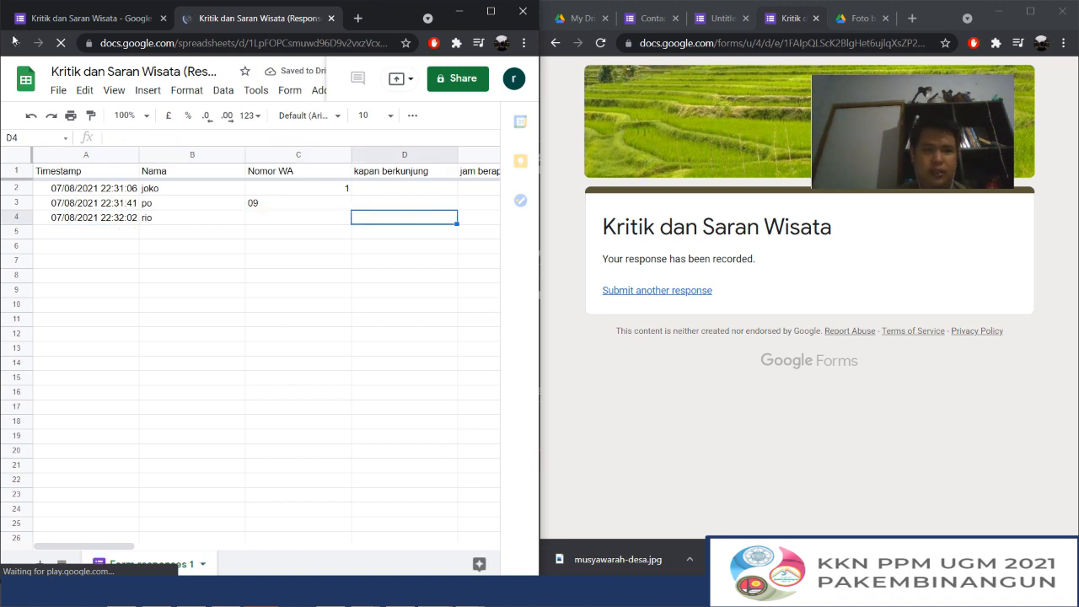
# Return to the form editor and look through its questions down to Foto barang hilang
pyautogui.click(38, 18)
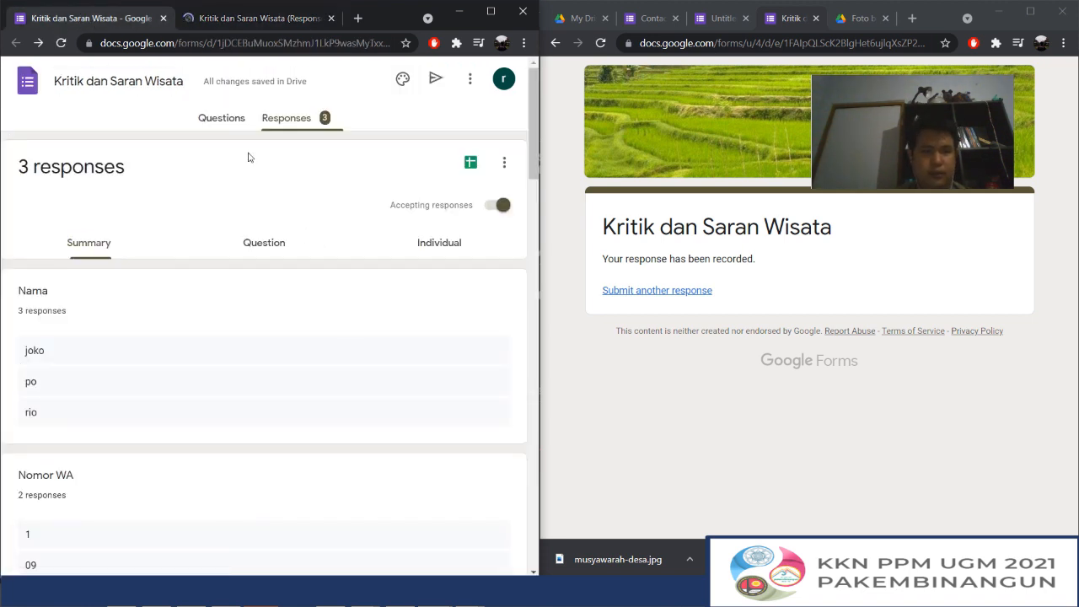
pyautogui.click(207, 121)
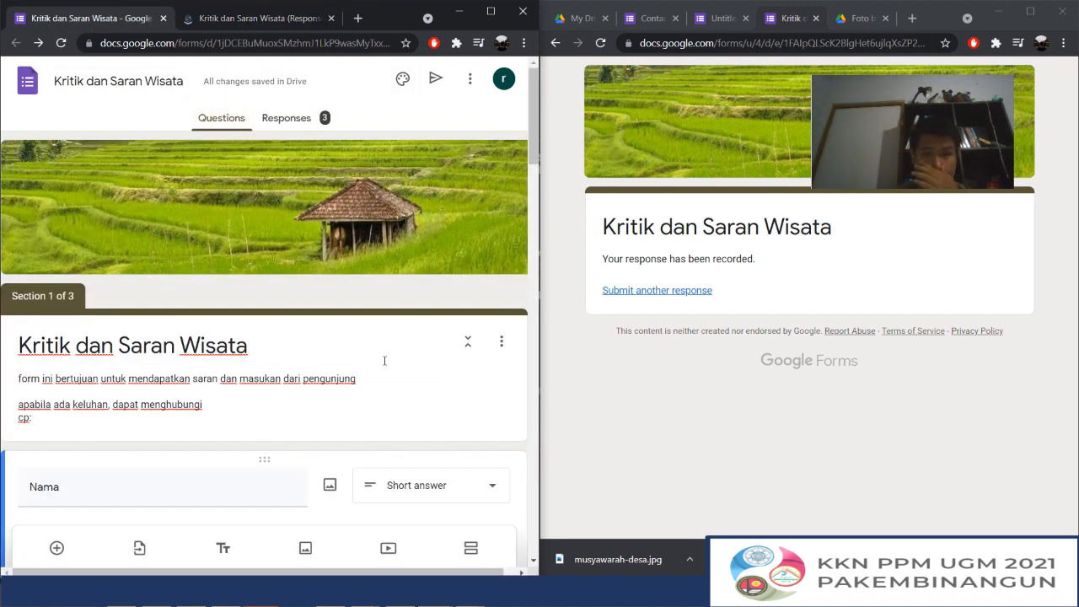
pyautogui.scroll(-20, 385, 361)
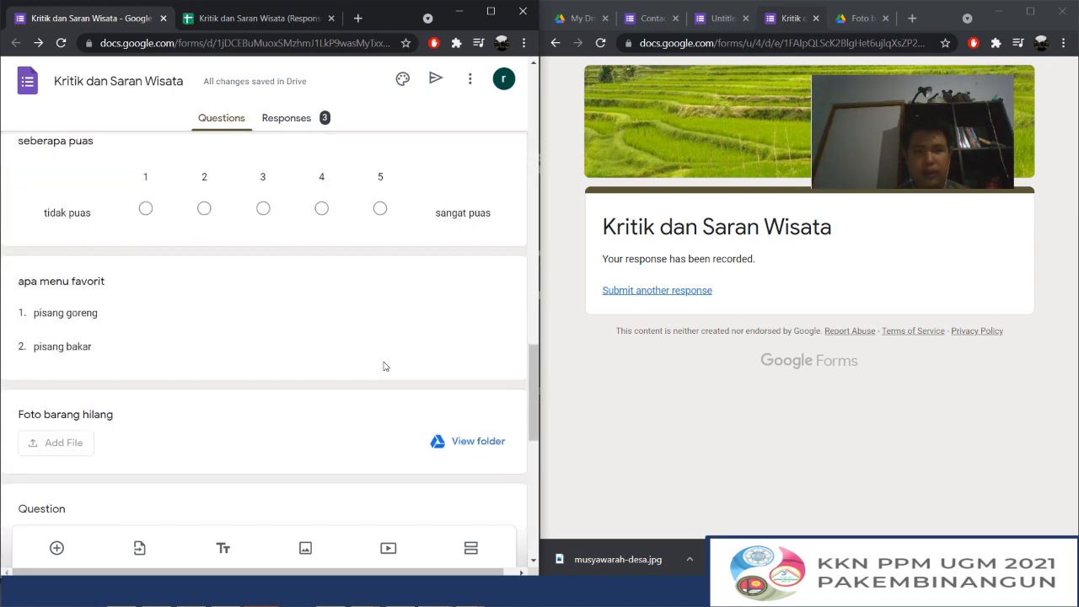
pyautogui.moveTo(468, 600)
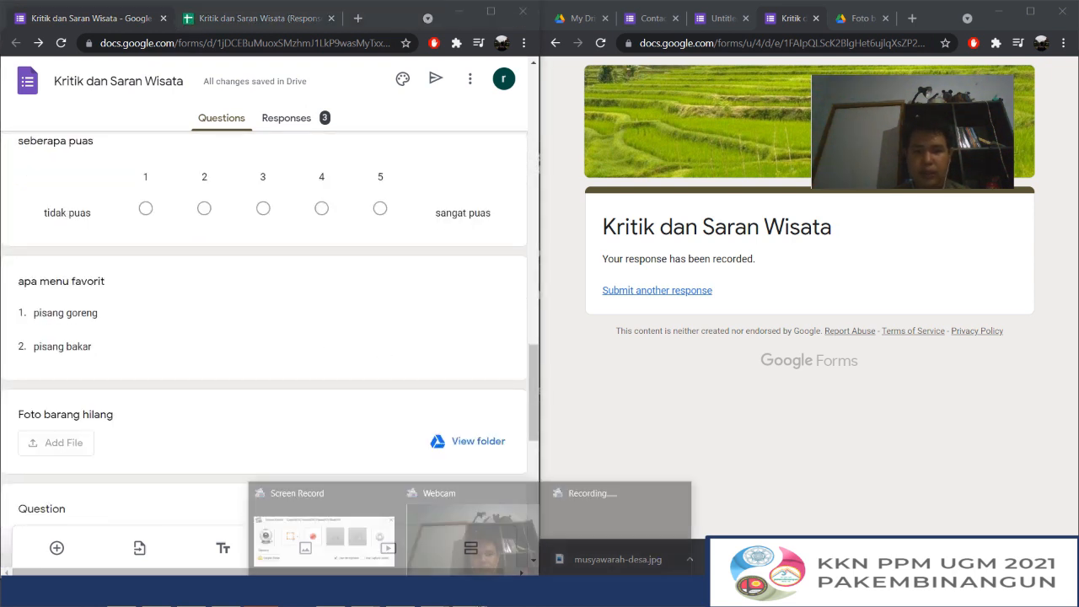